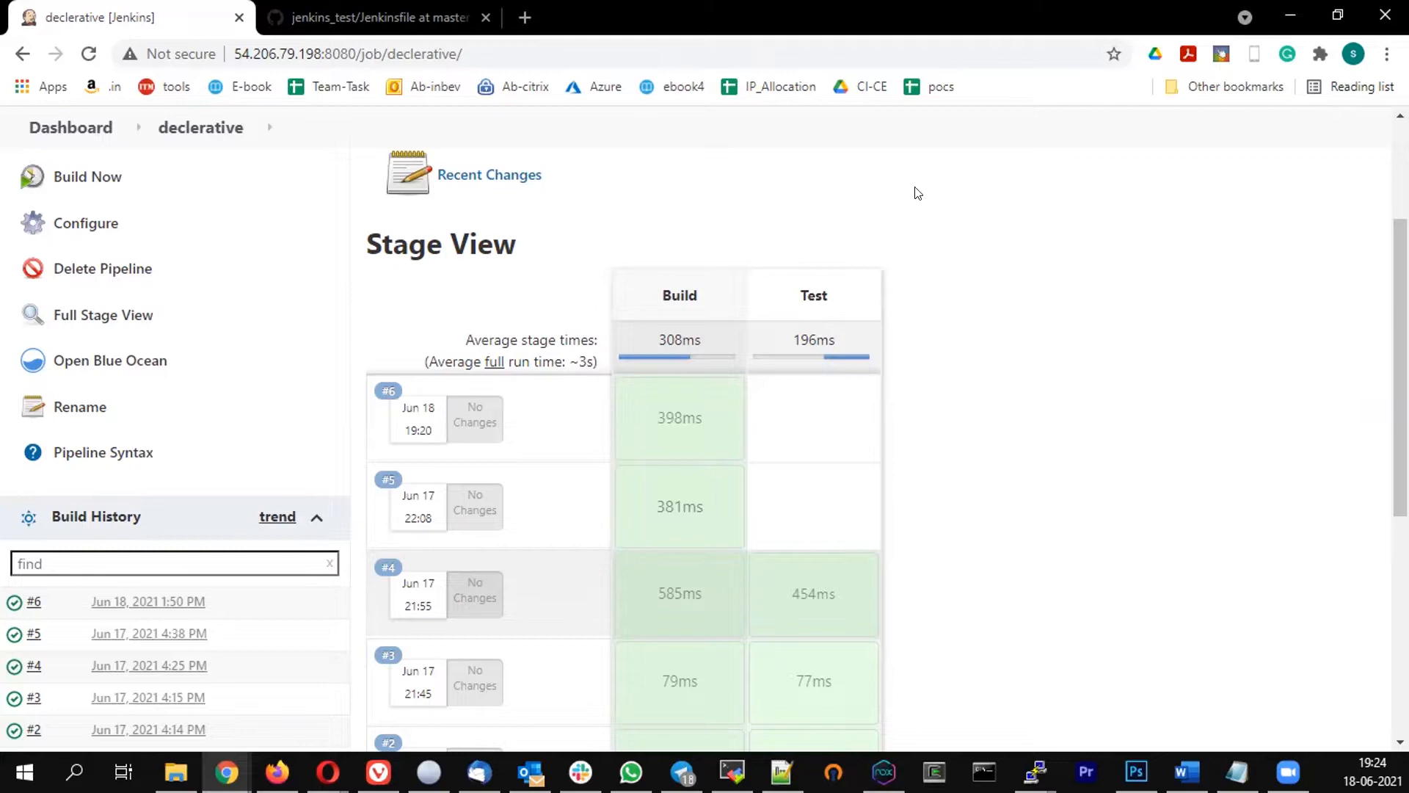
# From the 'declerative' pipeline page, show previews of the open Chrome windows on the taskbar
pyautogui.click(227, 771)
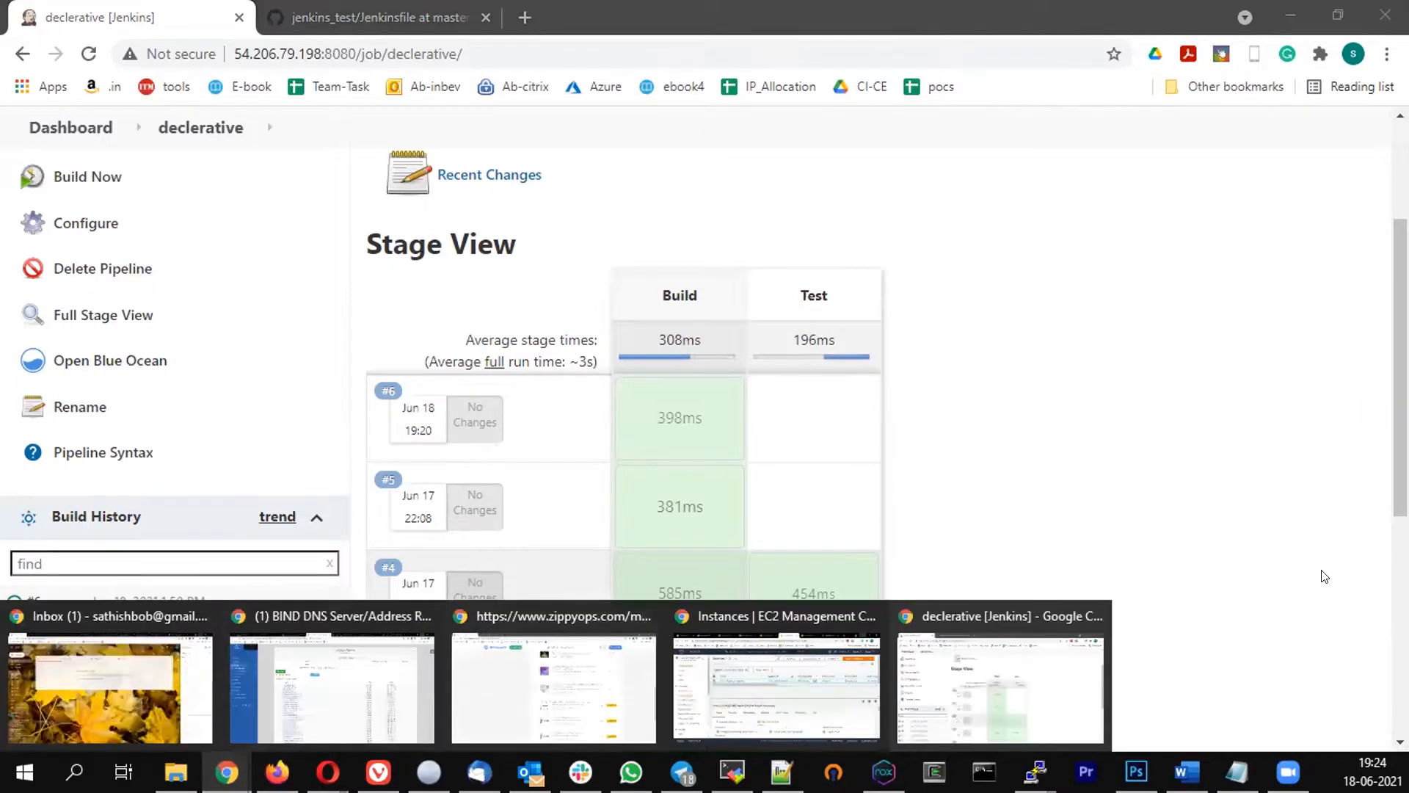
# Switch to the EC2 window, clear the instance ID filter and refresh the list
pyautogui.click(786, 662)
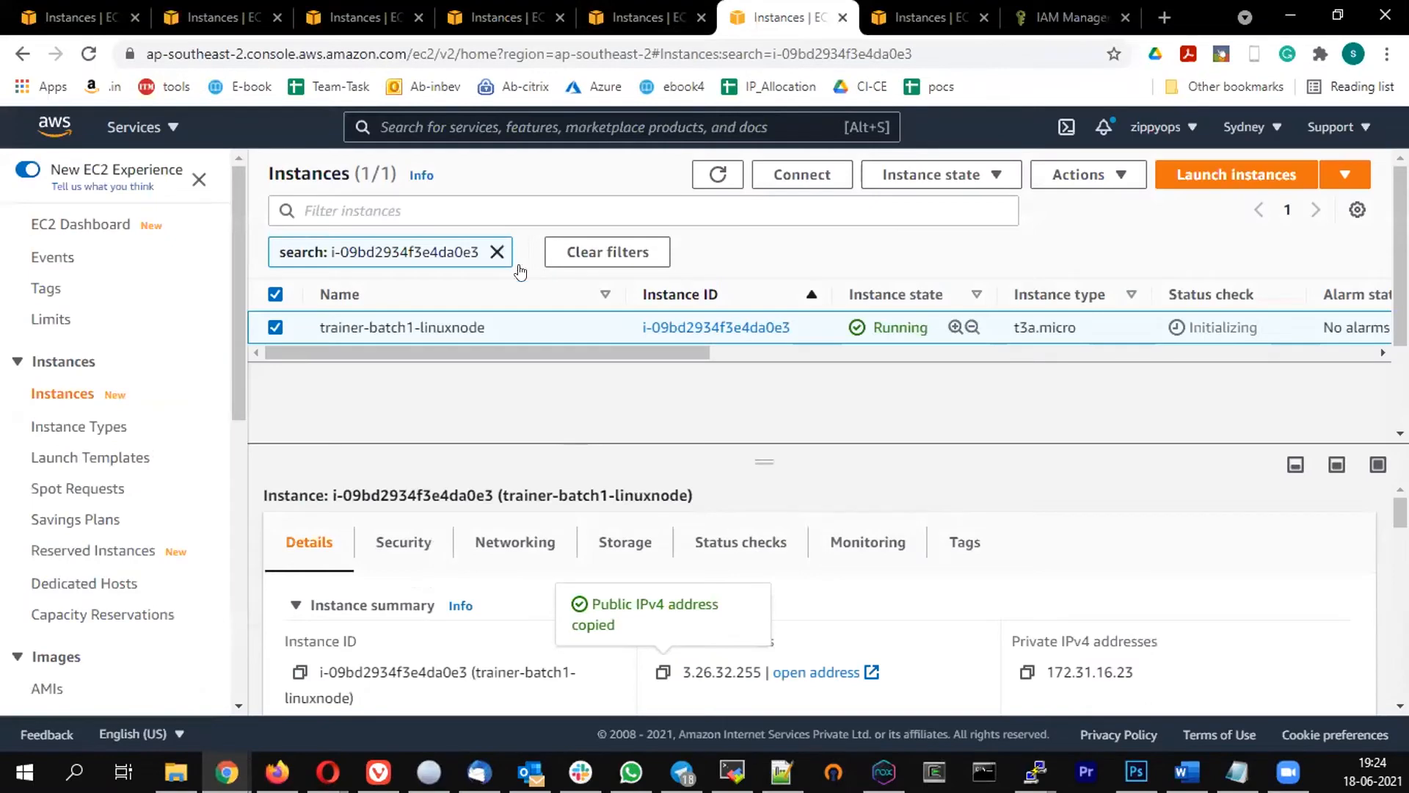
pyautogui.click(497, 252)
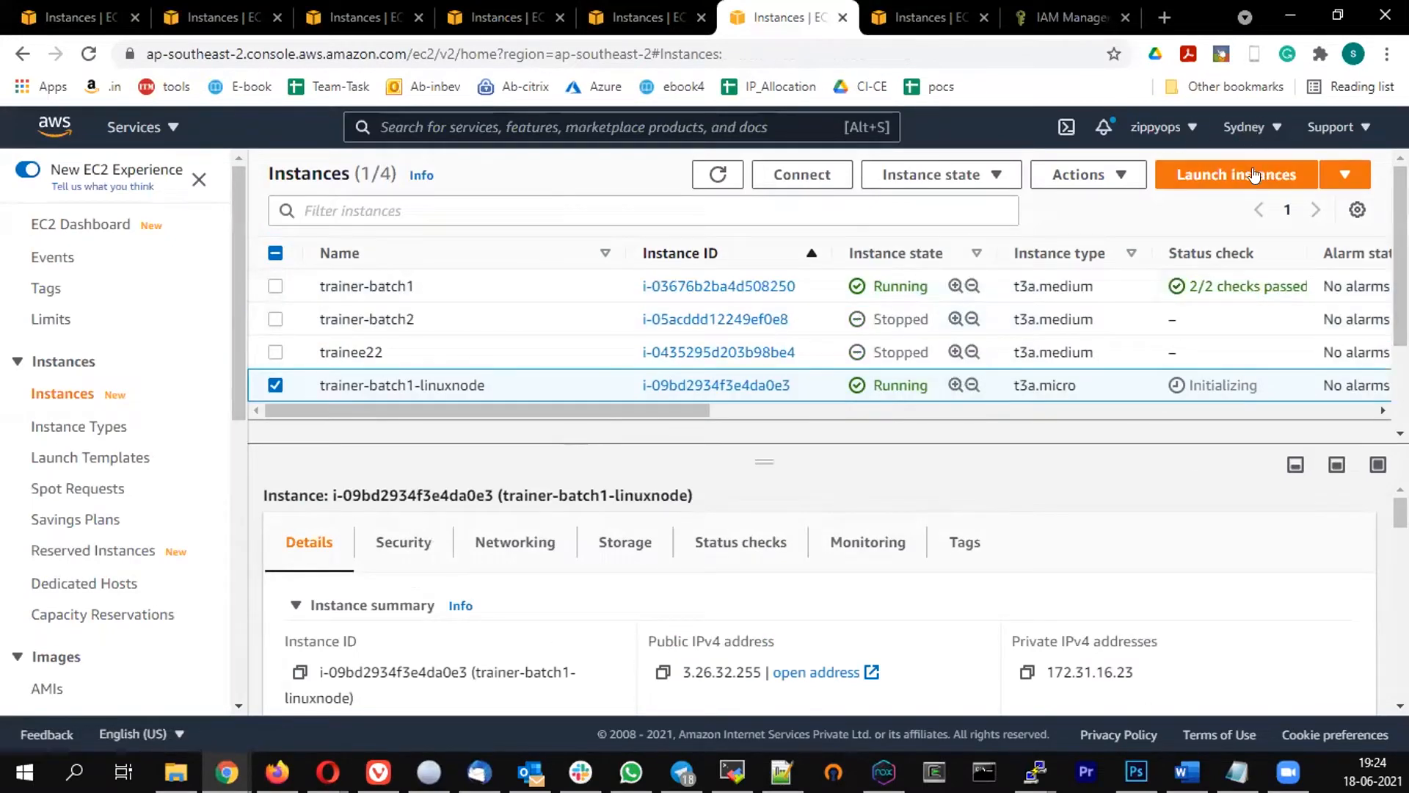
pyautogui.click(718, 174)
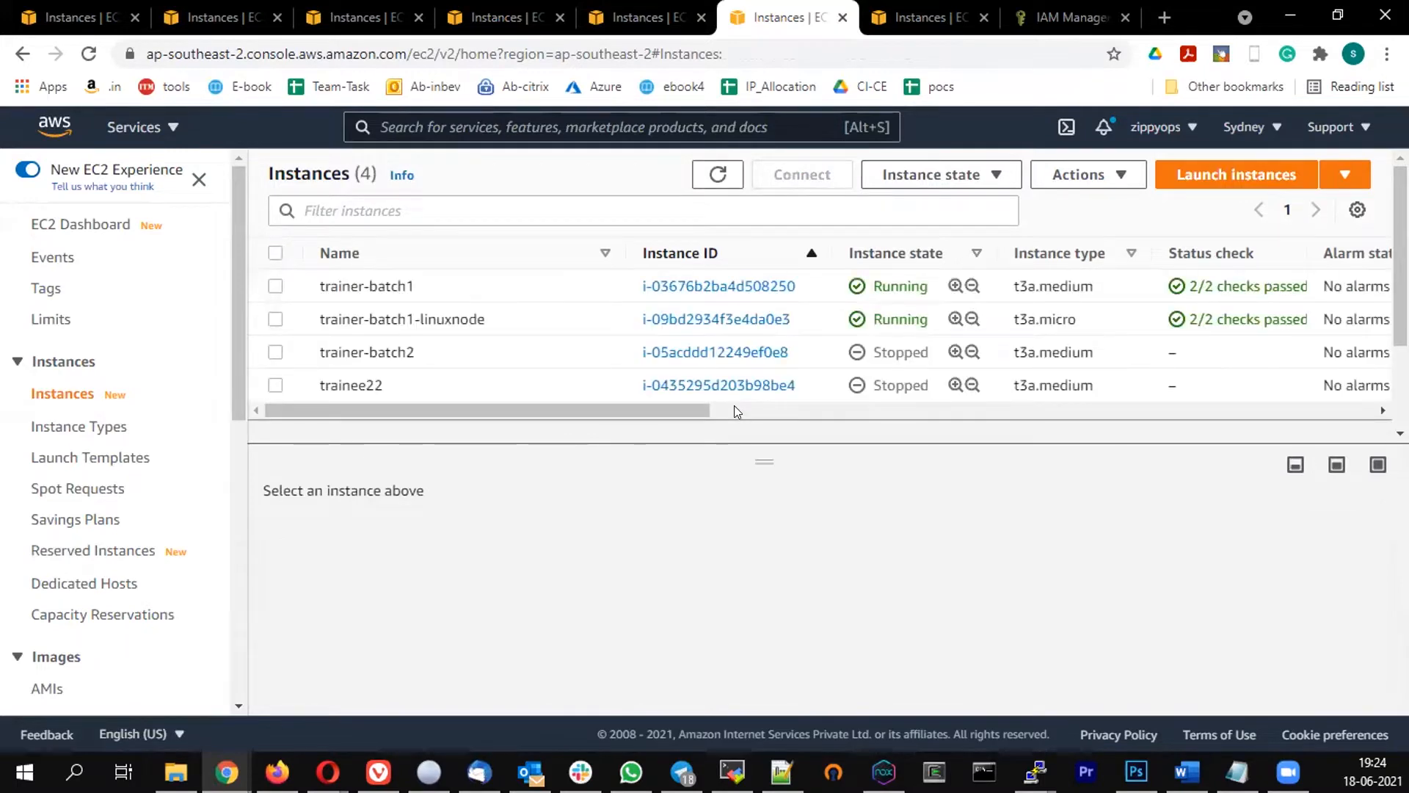
# Reopen EC2 through the services search and list all instances without the running filter
pyautogui.click(1211, 177)
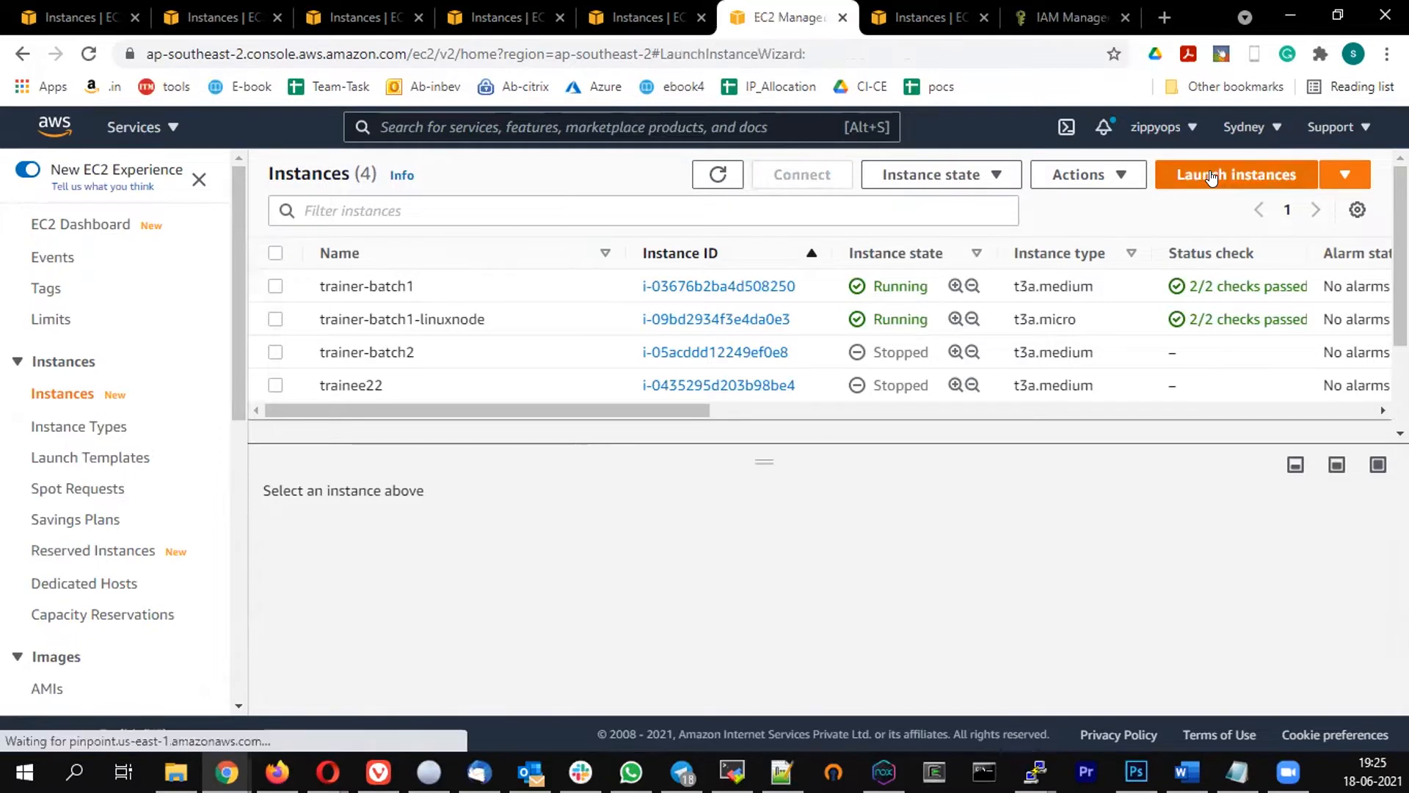
pyautogui.click(407, 128)
pyautogui.write('ec2')
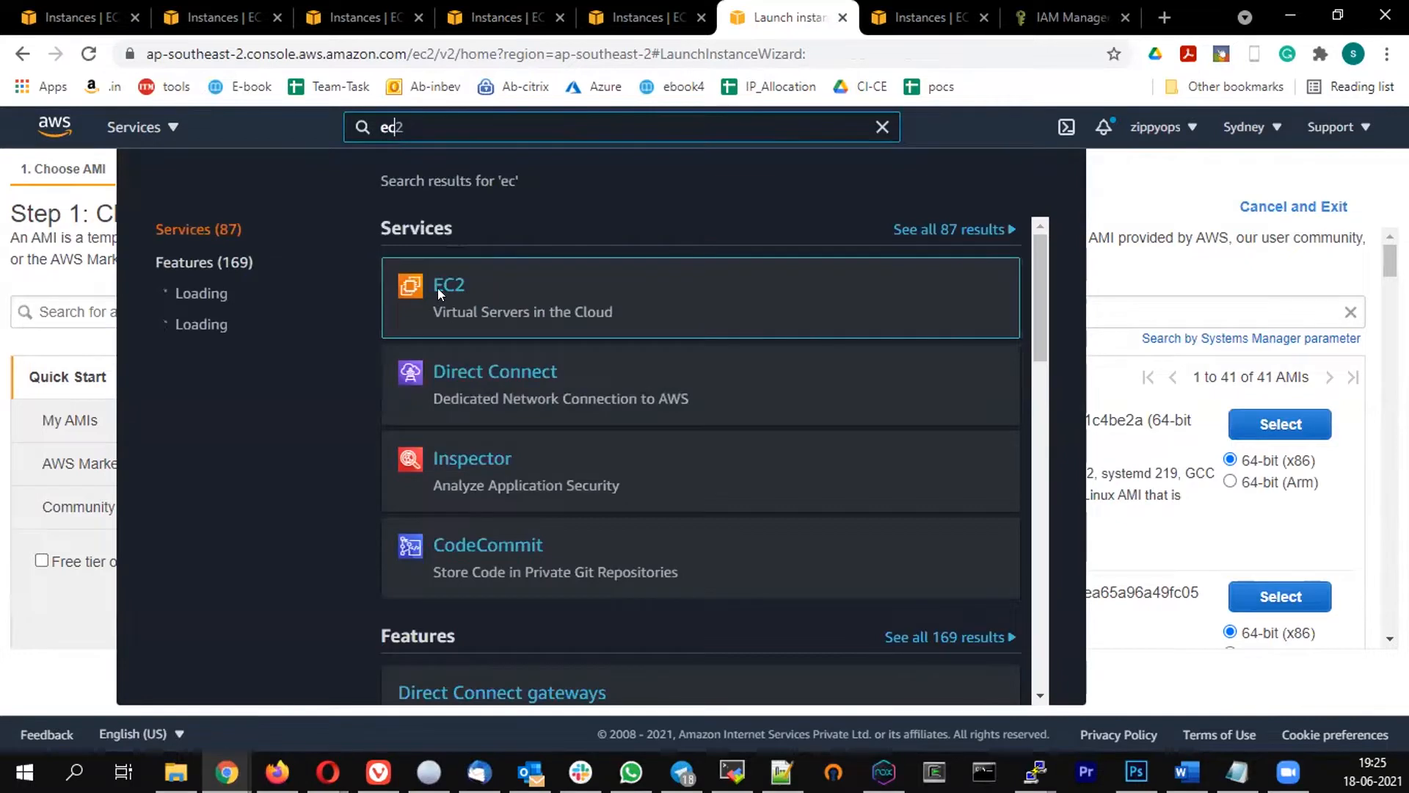
pyautogui.click(439, 292)
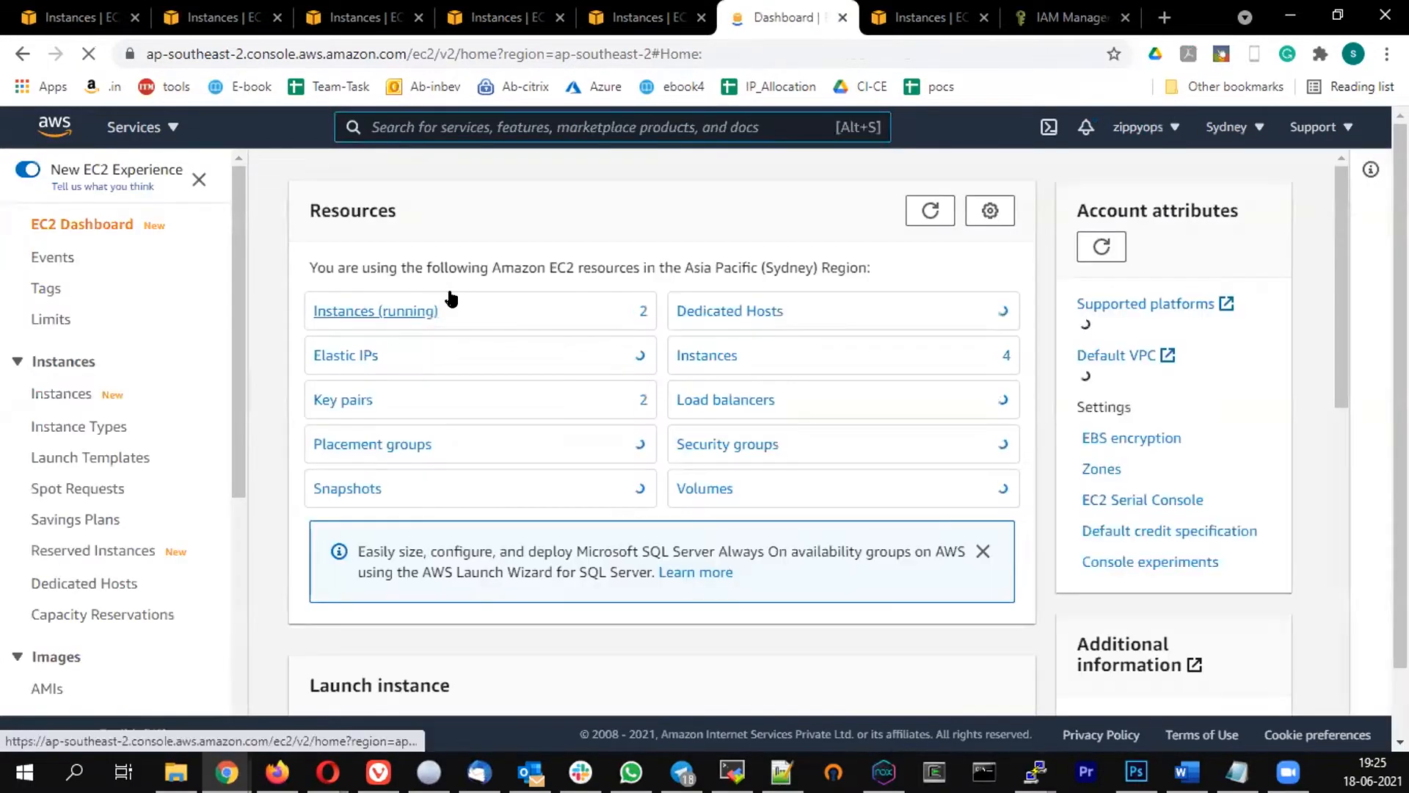
pyautogui.click(372, 311)
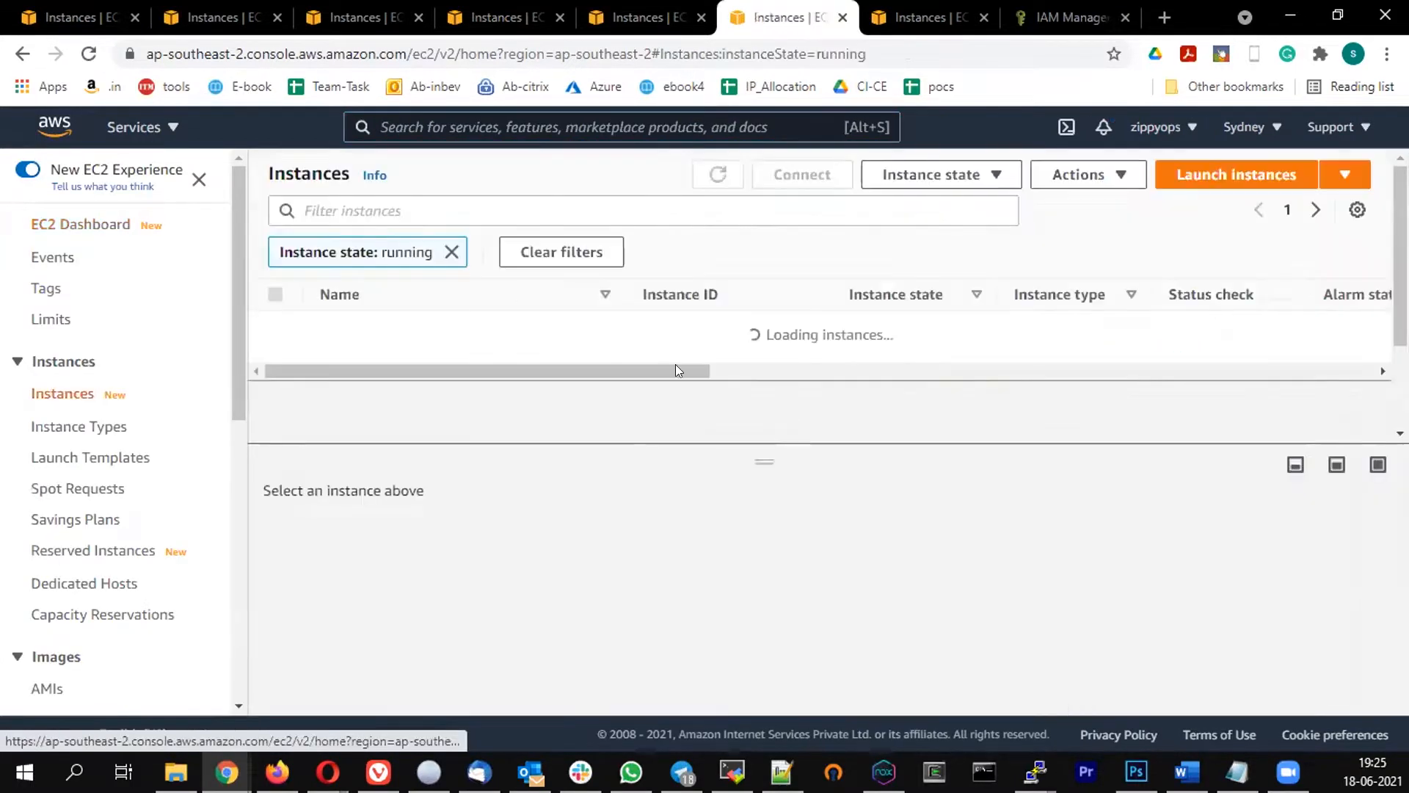
pyautogui.click(452, 253)
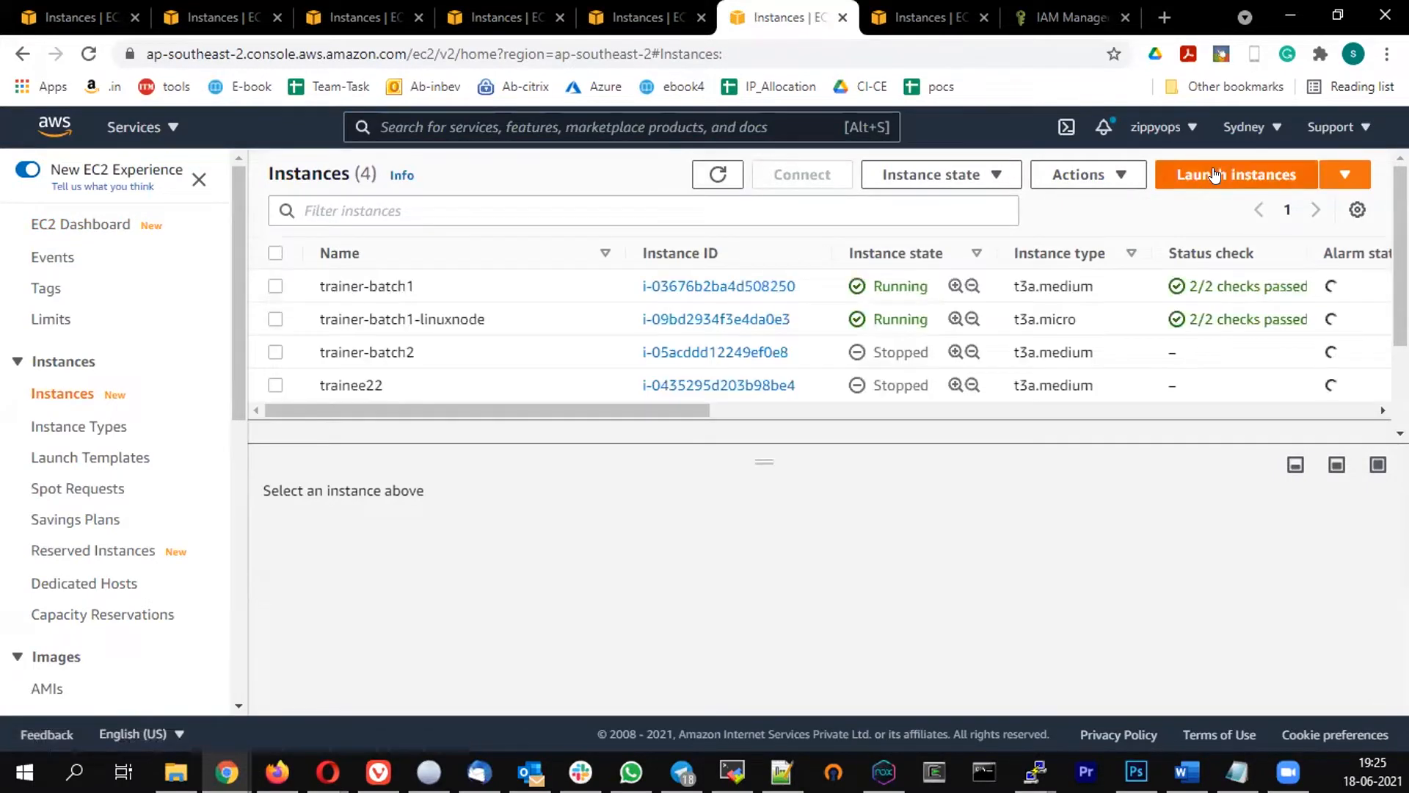
# Start a new instance launch with the Microsoft Windows Server 2019 Base AMI
pyautogui.click(1215, 174)
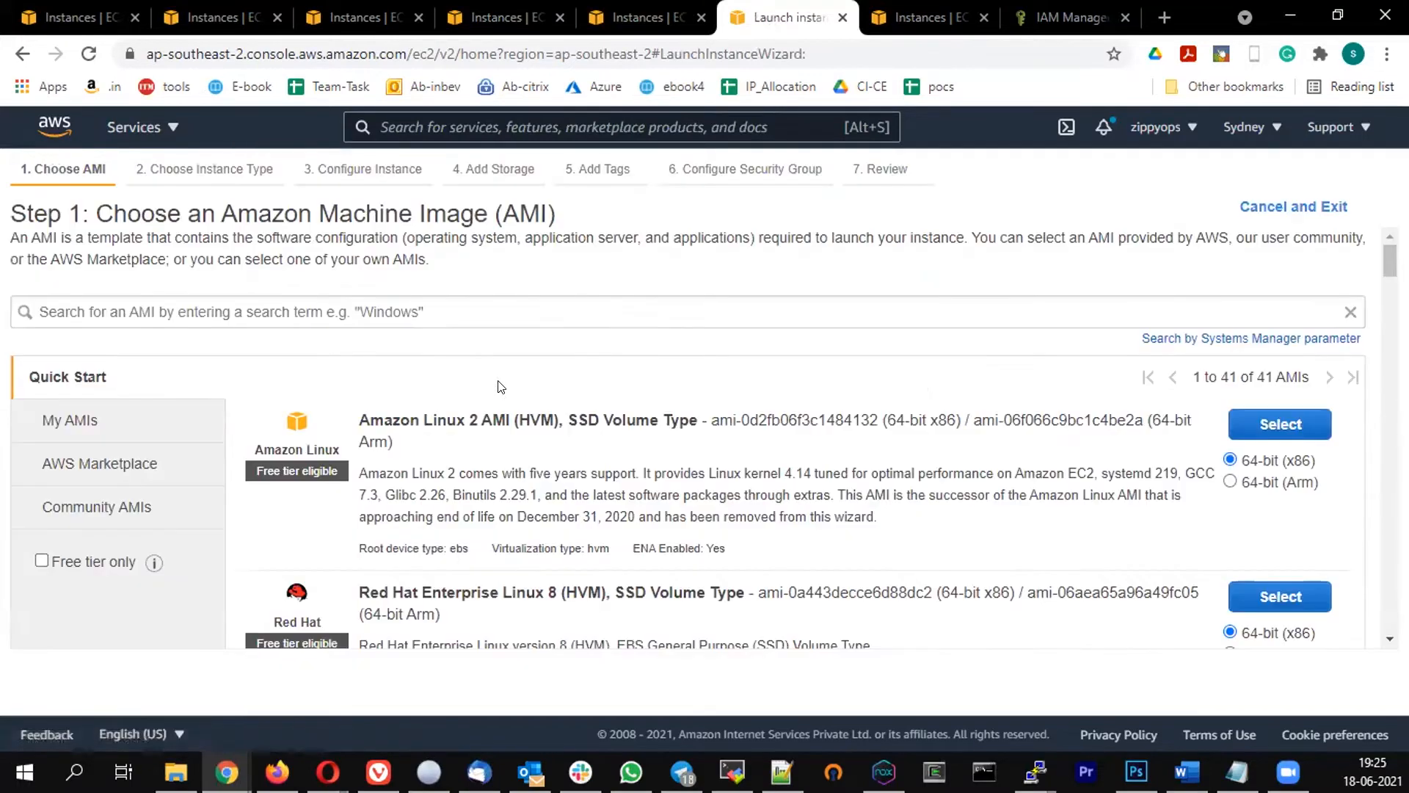
pyautogui.scroll(-5, 499, 387)
pyautogui.scroll(-3, 551, 411)
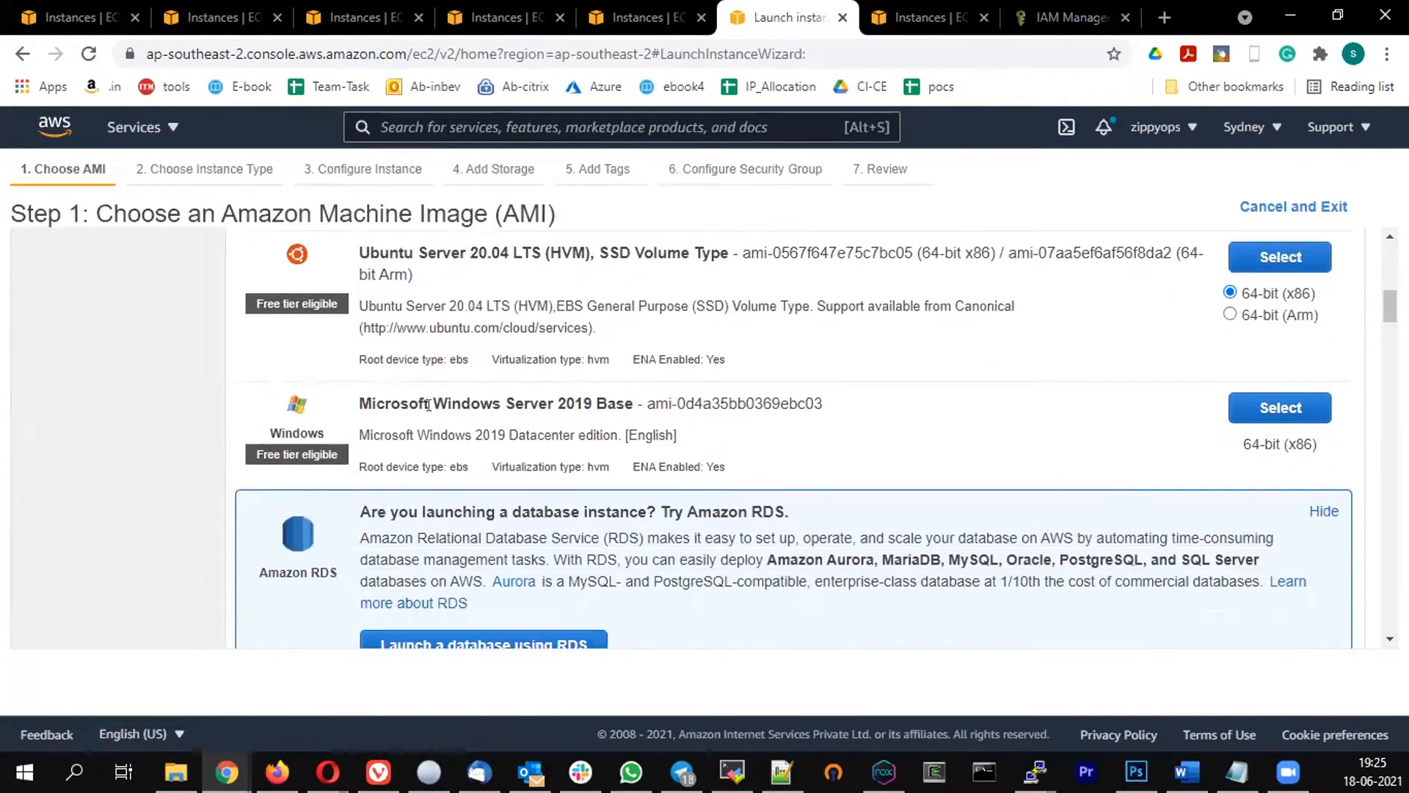
pyautogui.moveTo(432, 403); pyautogui.dragTo(623, 406)
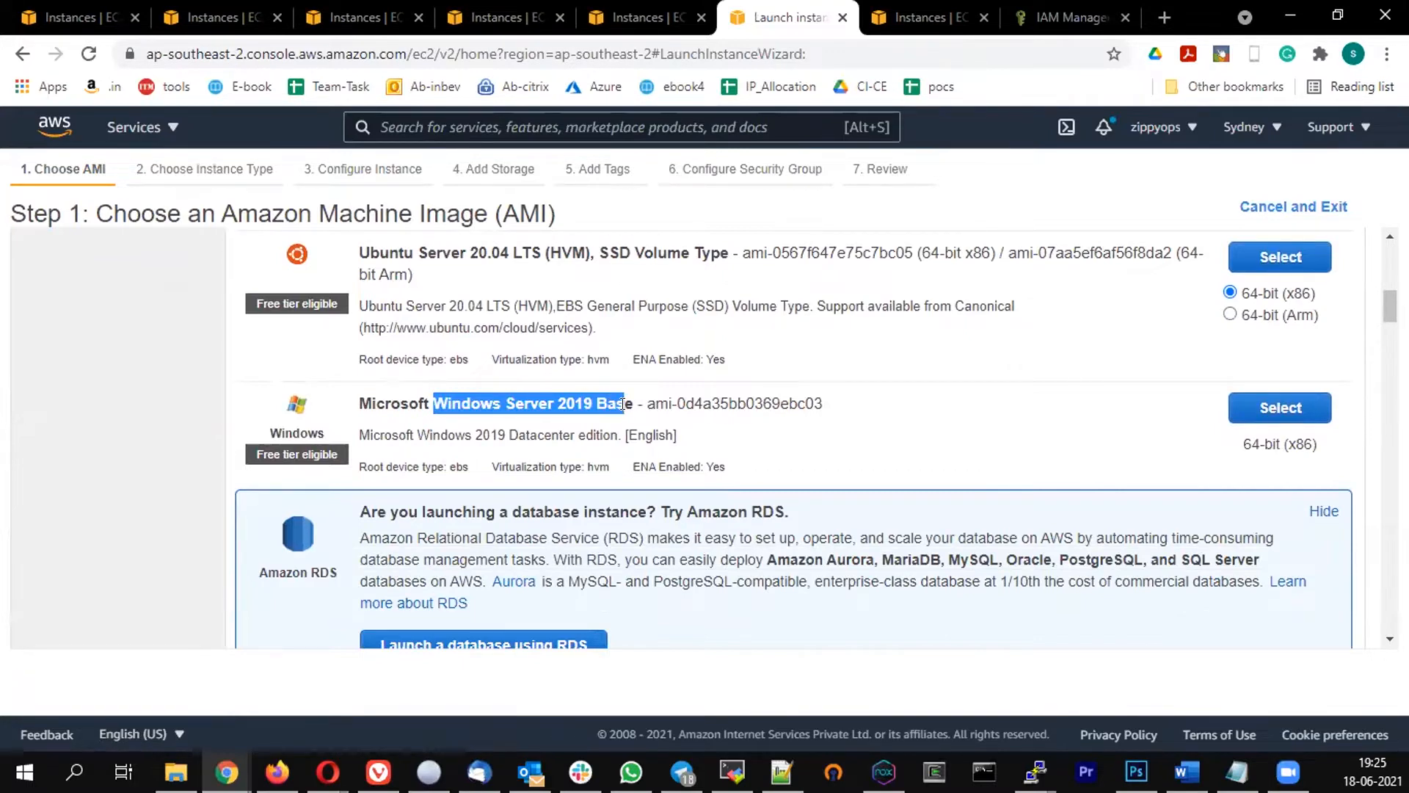
pyautogui.moveTo(622, 403); pyautogui.dragTo(1252, 423)
pyautogui.click(1252, 423)
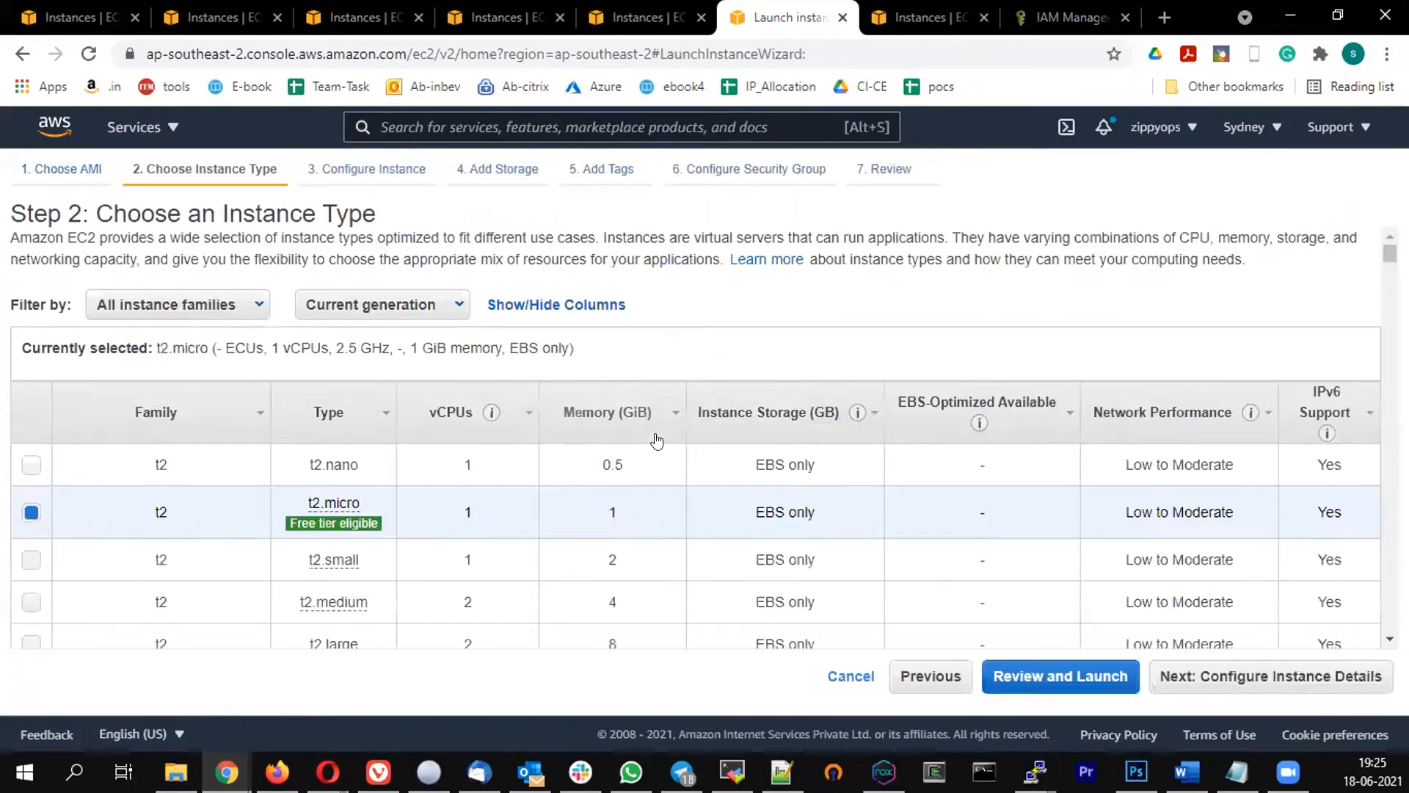
# Choose t3a.micro as the instance type and continue to instance details
pyautogui.scroll(-10, 656, 440)
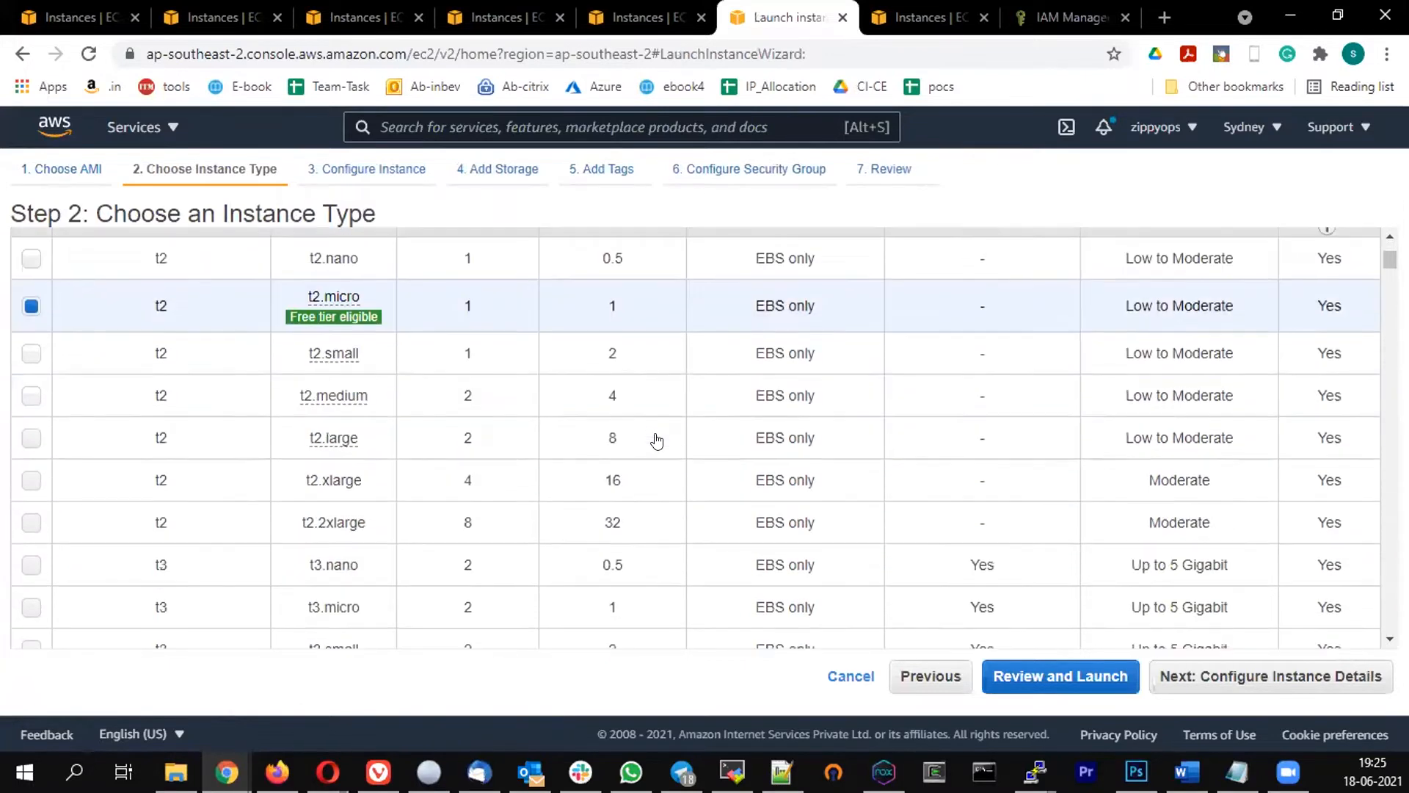
pyautogui.scroll(2, 662, 439)
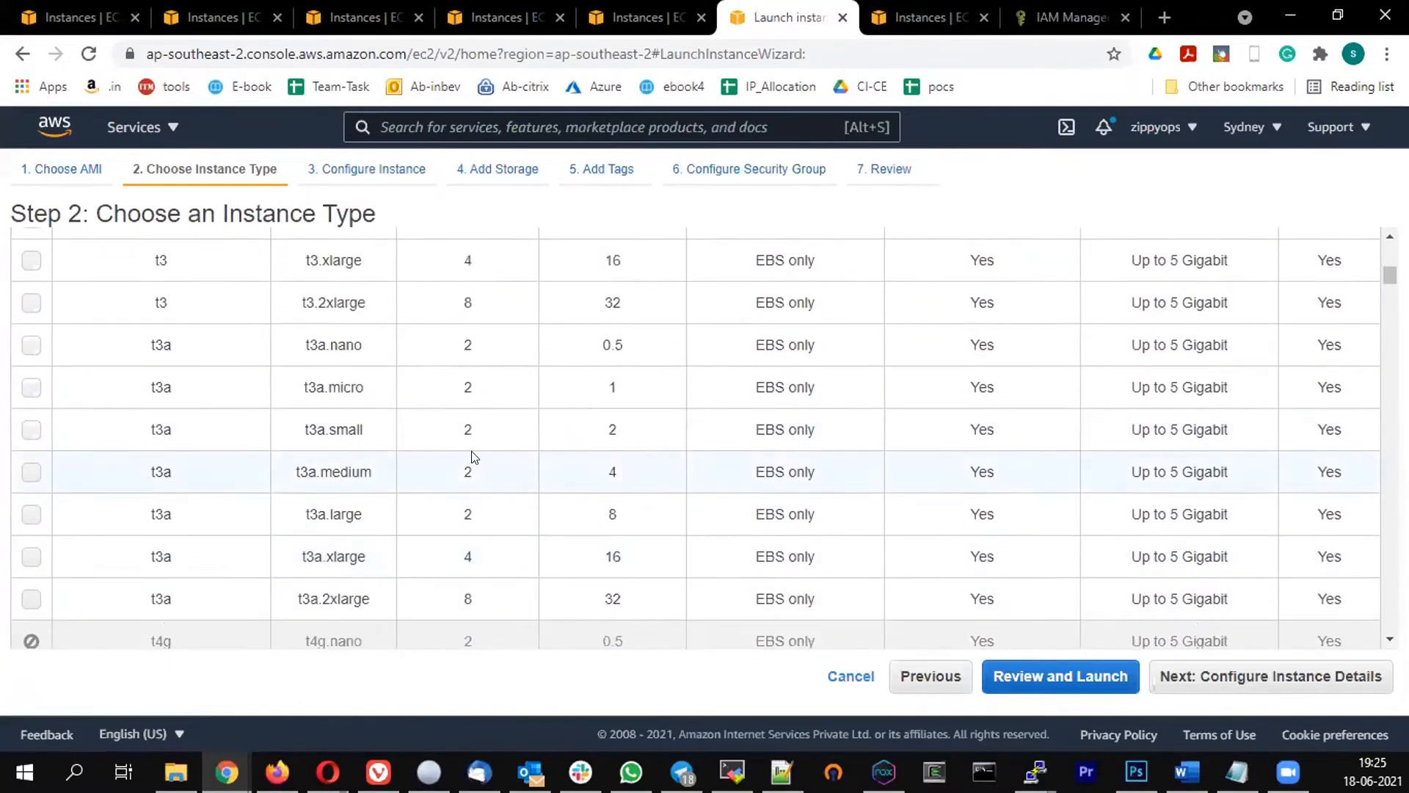
pyautogui.click(30, 387)
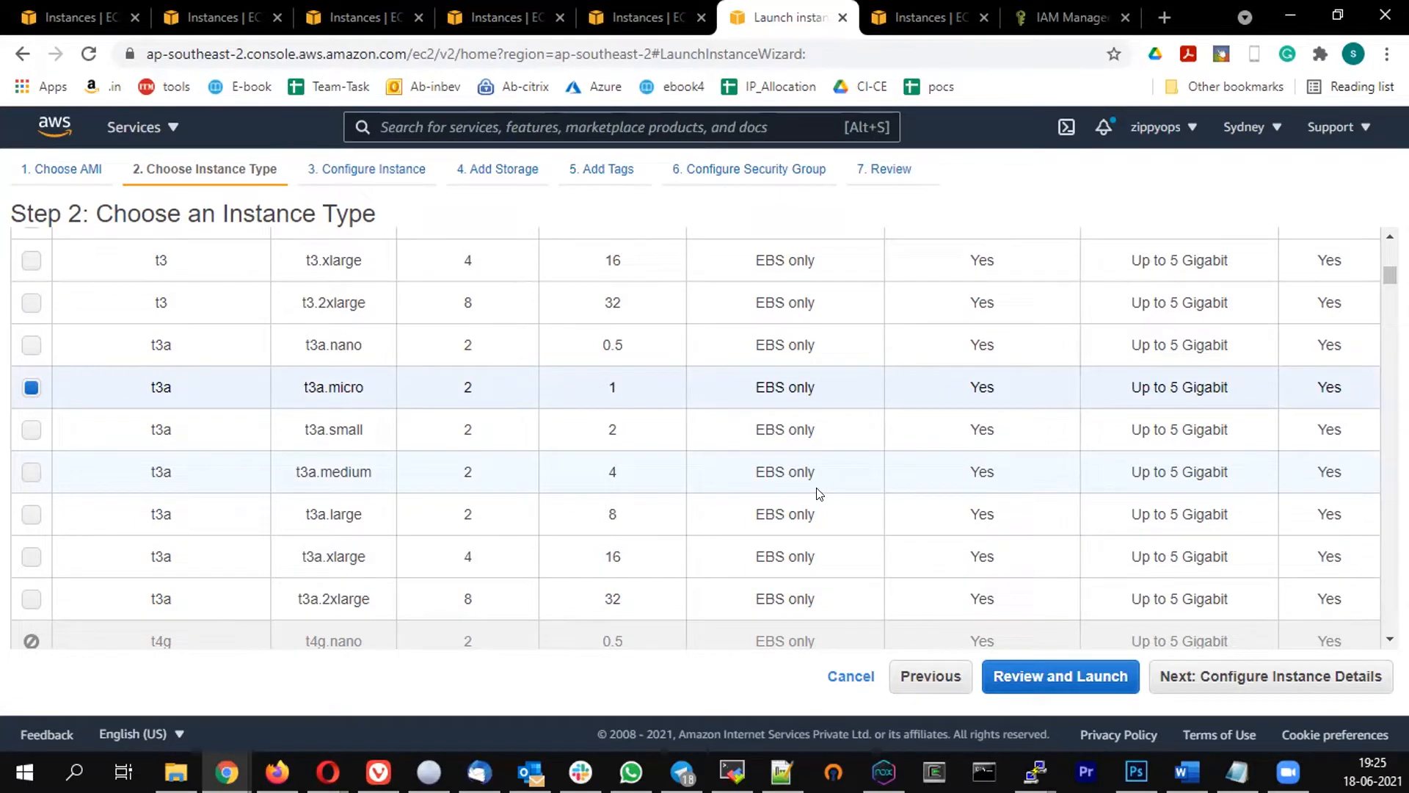
pyautogui.click(1254, 676)
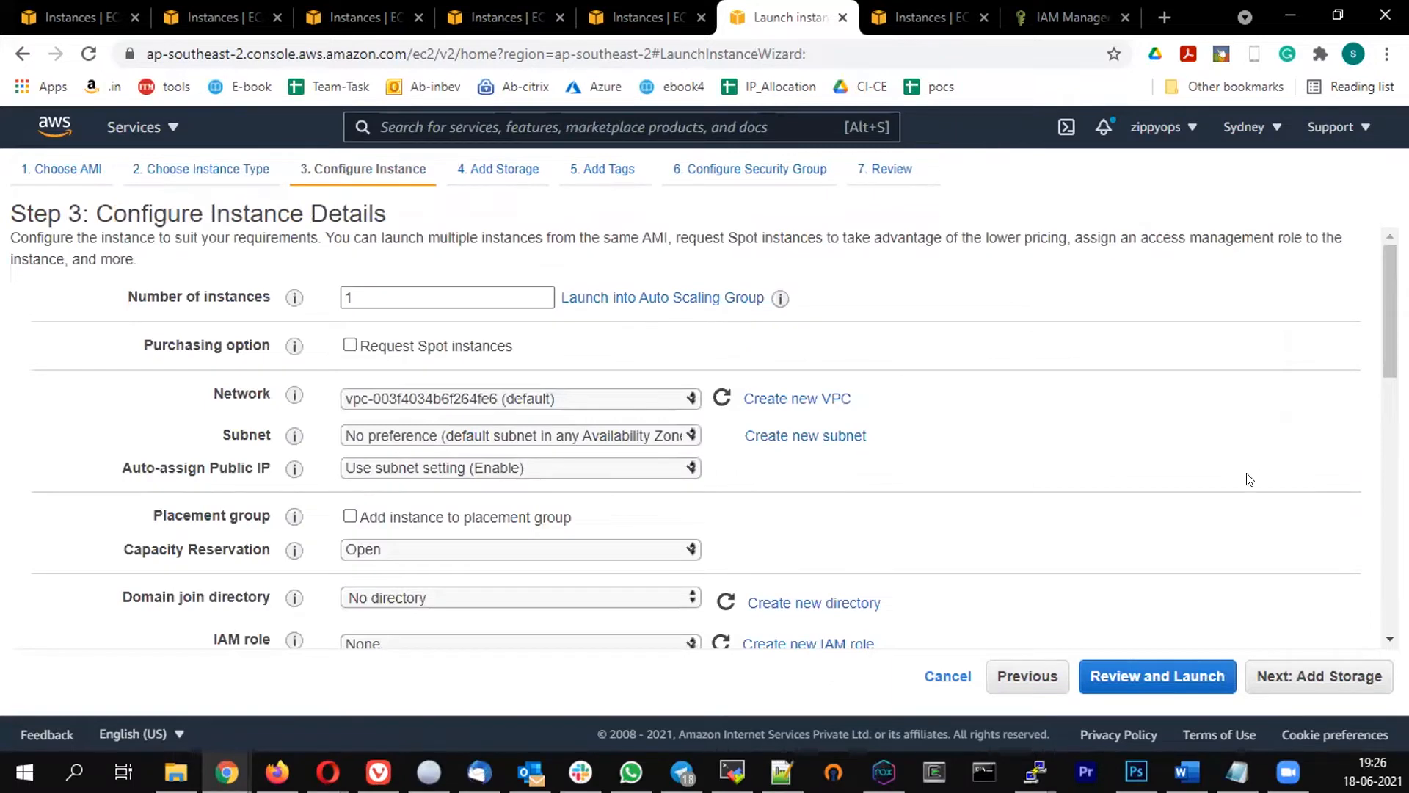
# Keep the default 30 GiB storage and tag the instance Name = trainer-batch1-windowsnode
pyautogui.click(1319, 675)
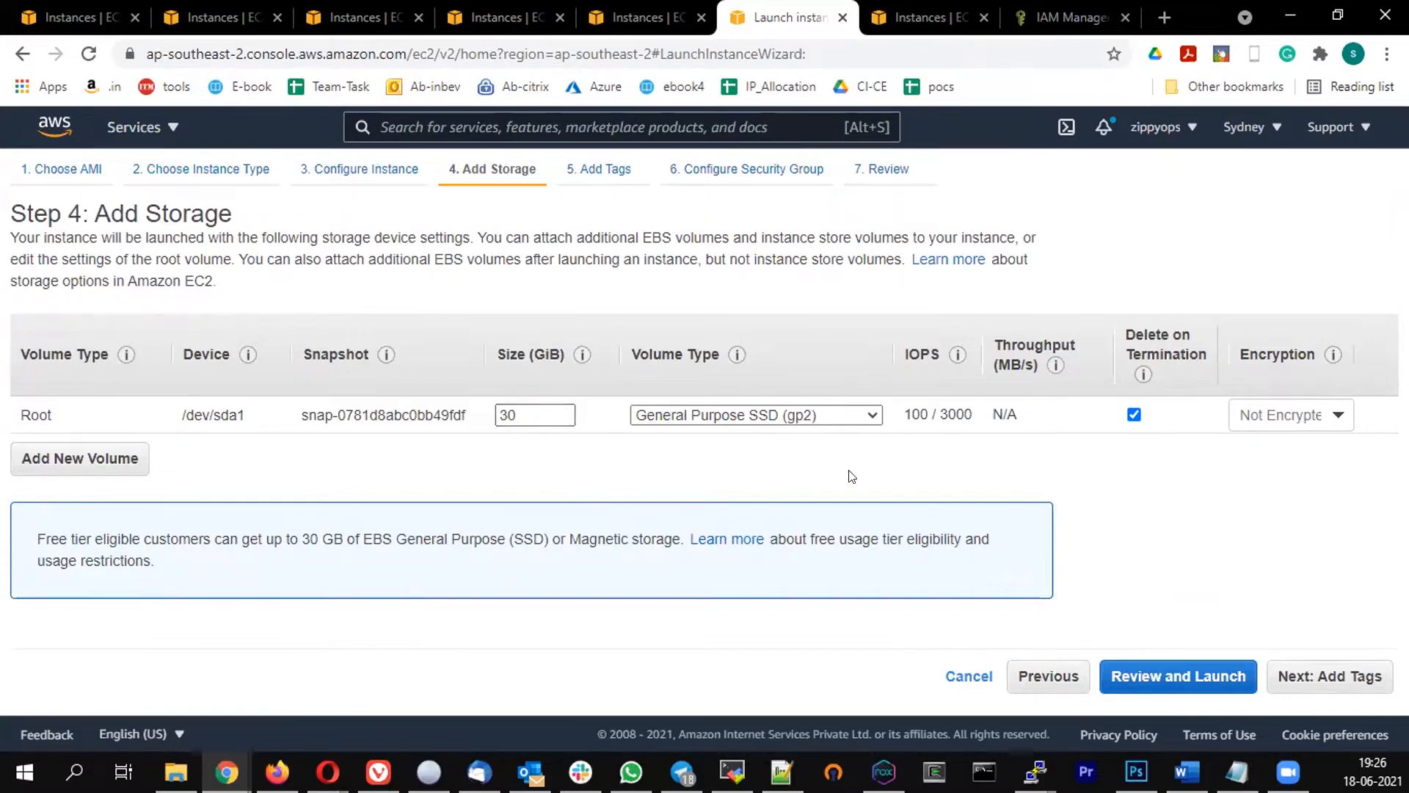
pyautogui.click(1330, 679)
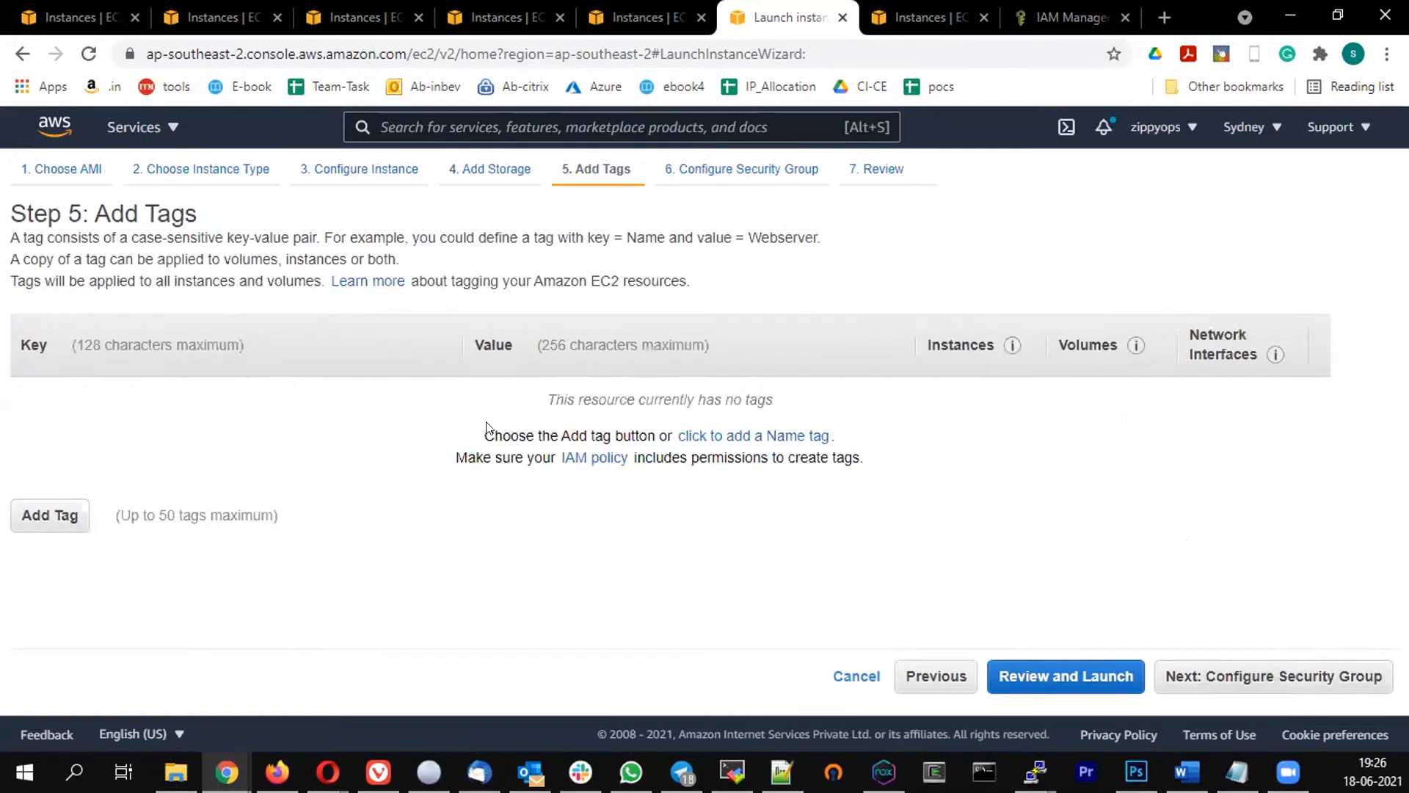
pyautogui.click(759, 437)
pyautogui.click(557, 396)
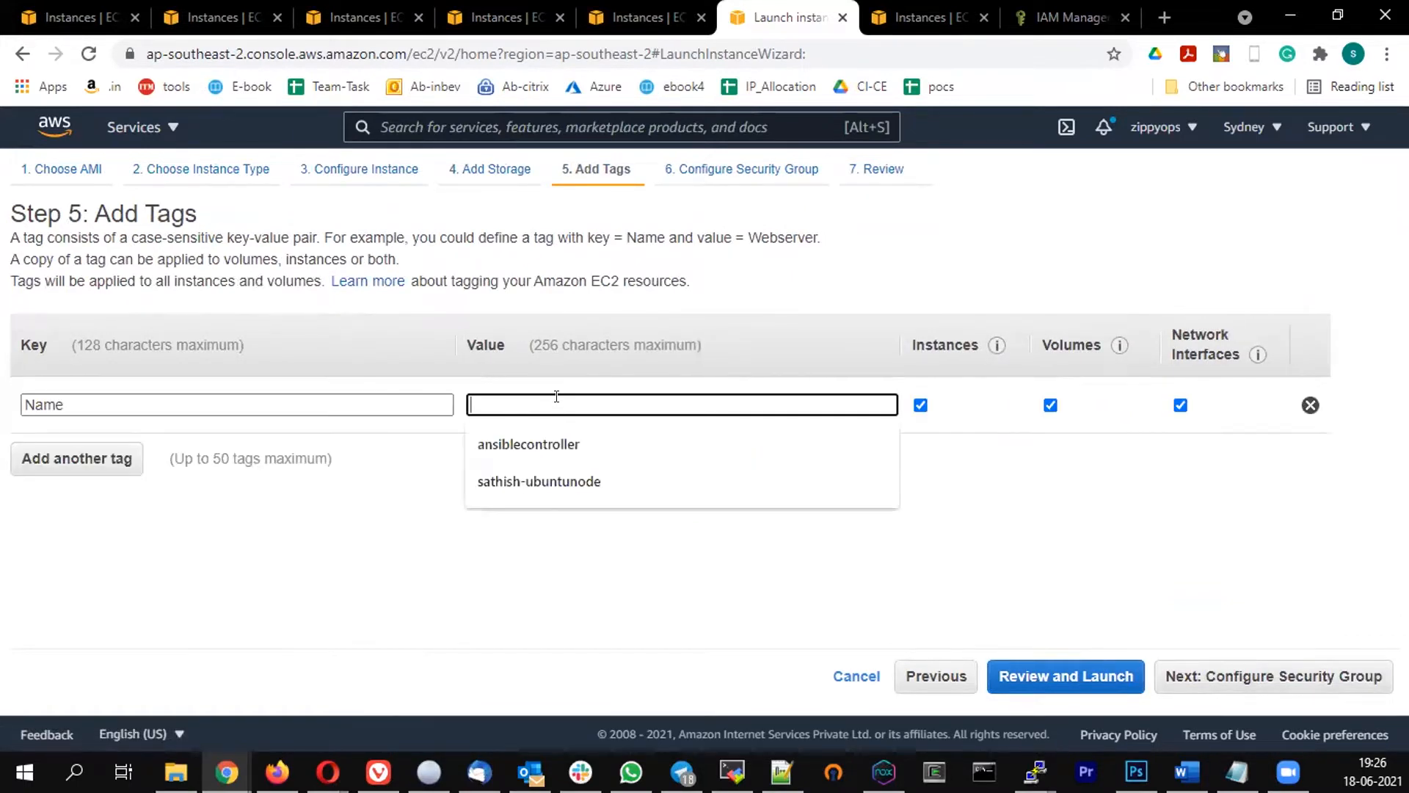
pyautogui.write('tr')
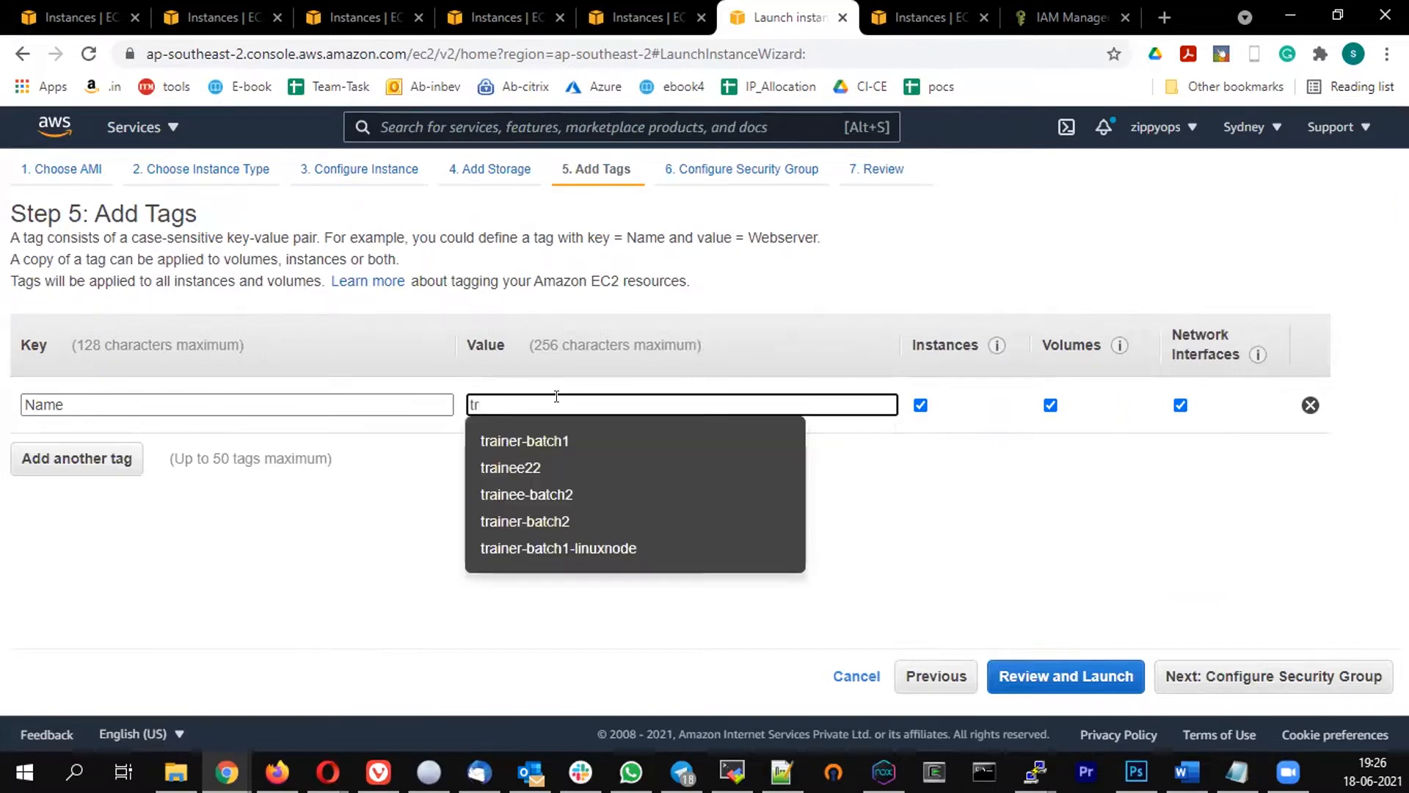
pyautogui.click(537, 440)
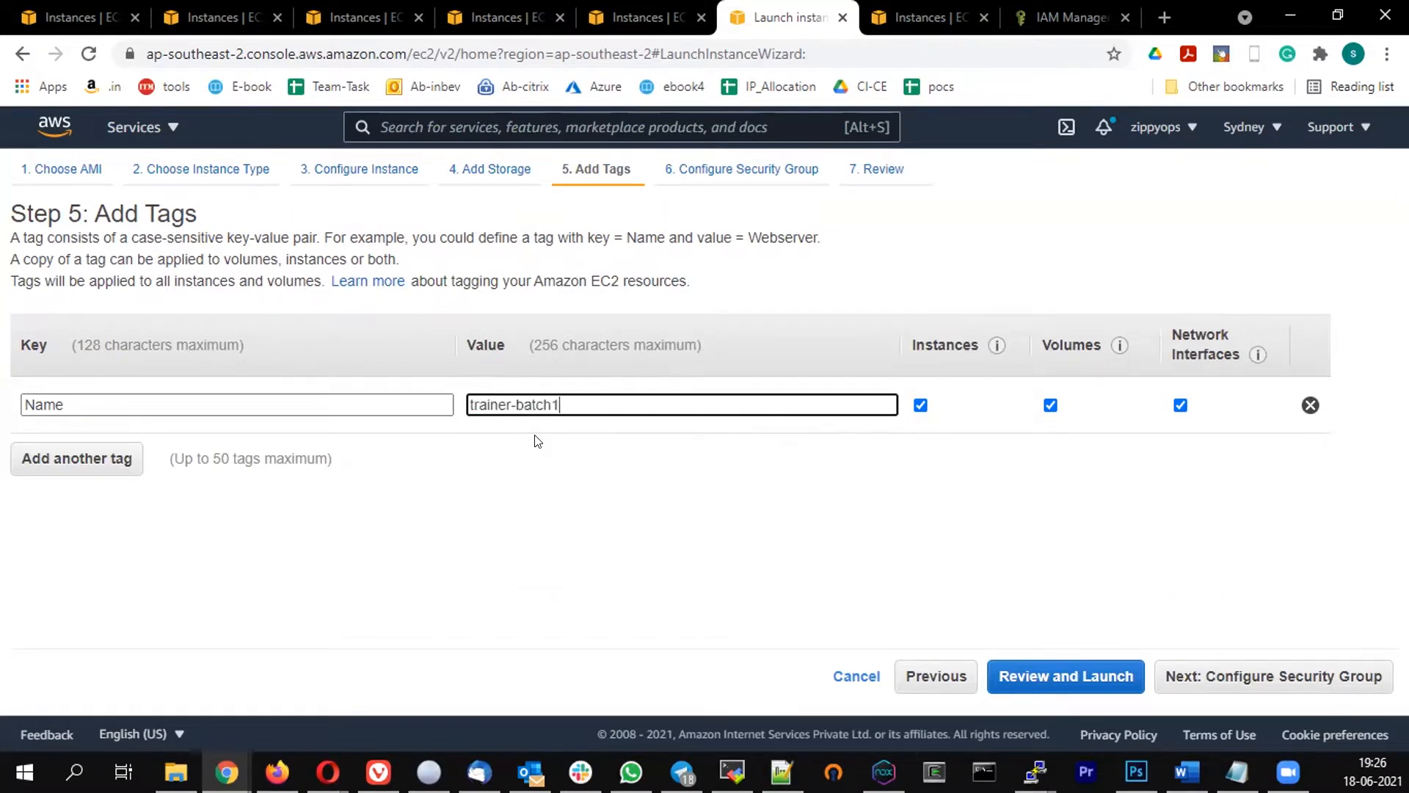
pyautogui.write('-')
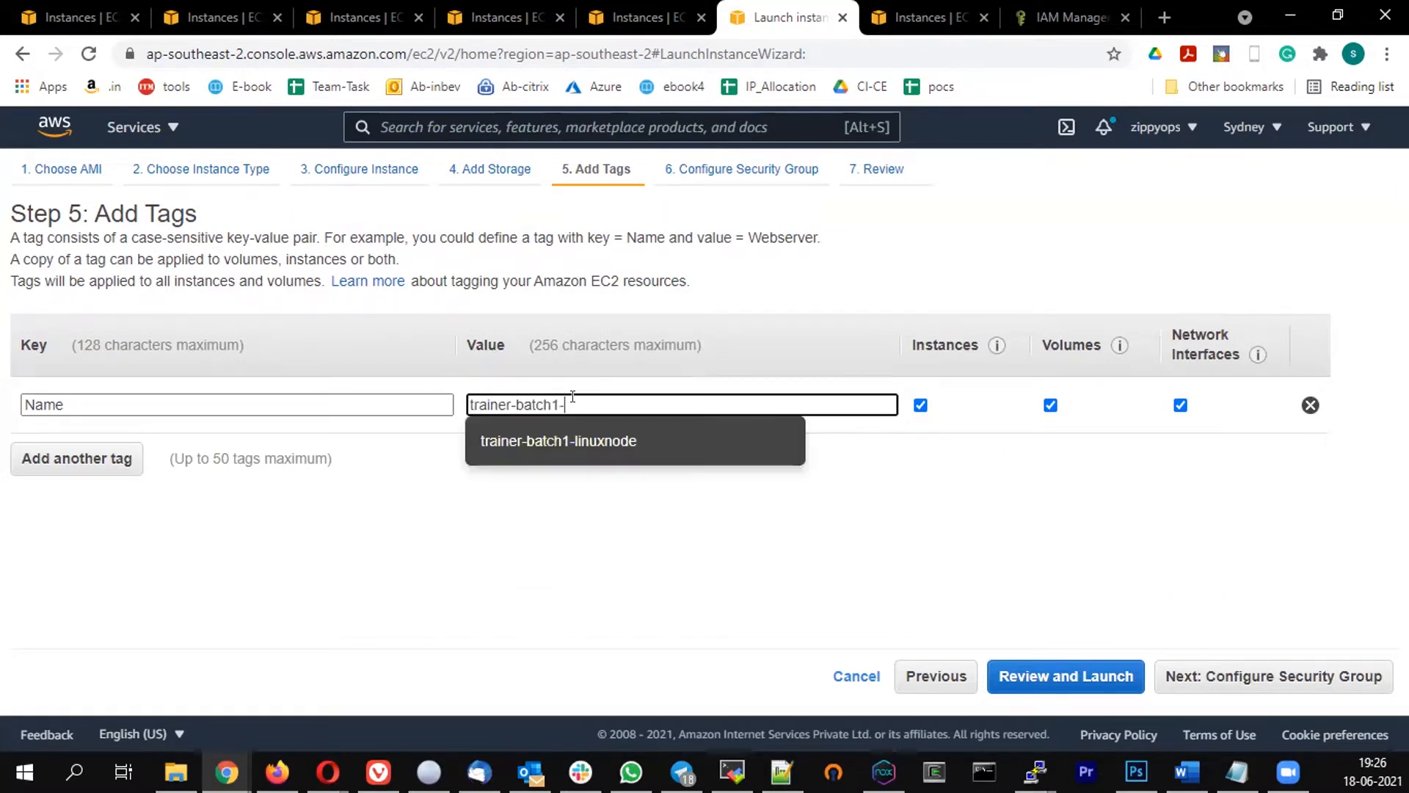
pyautogui.write('windowsnode')
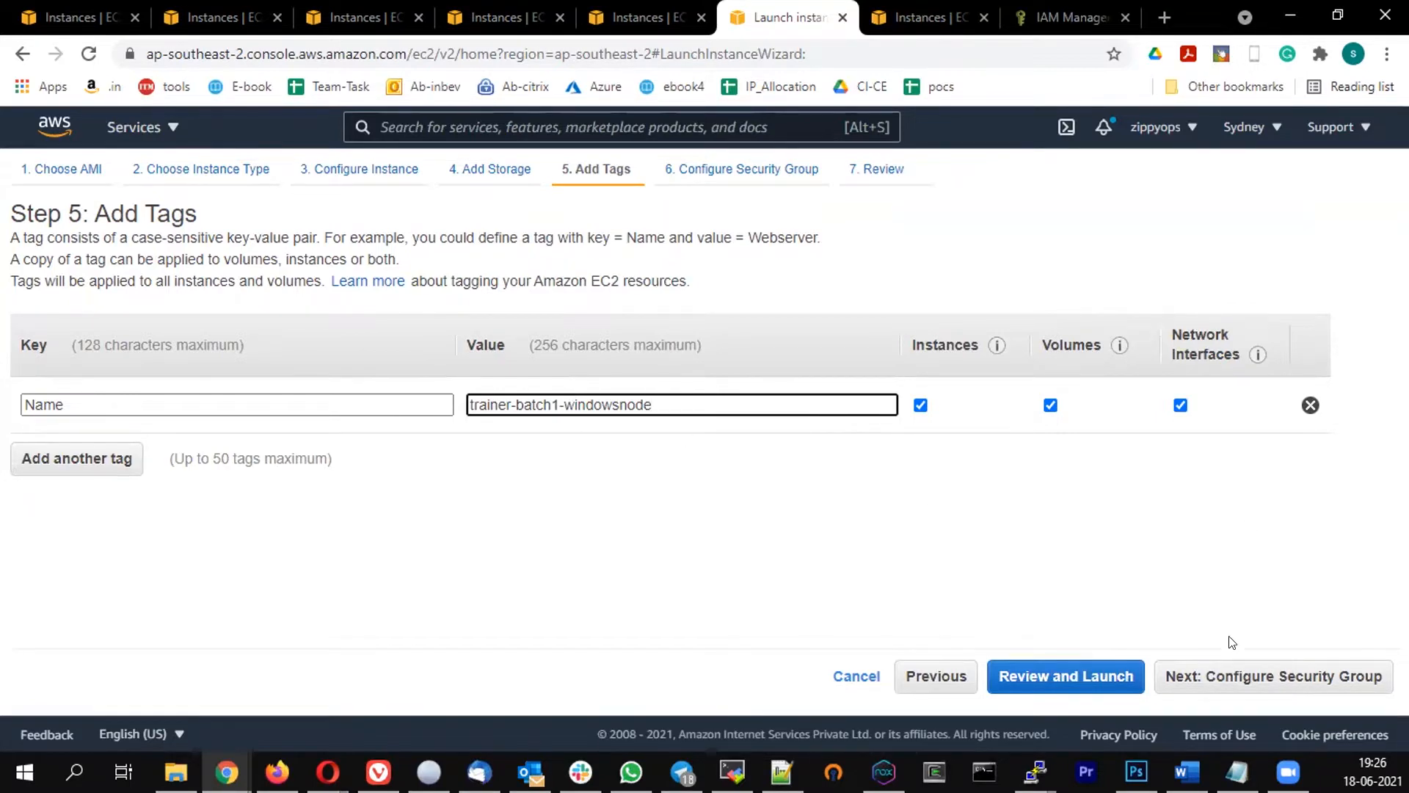
# Reuse the existing 'training' security group and launch with the trainee21 key pair
pyautogui.click(1246, 681)
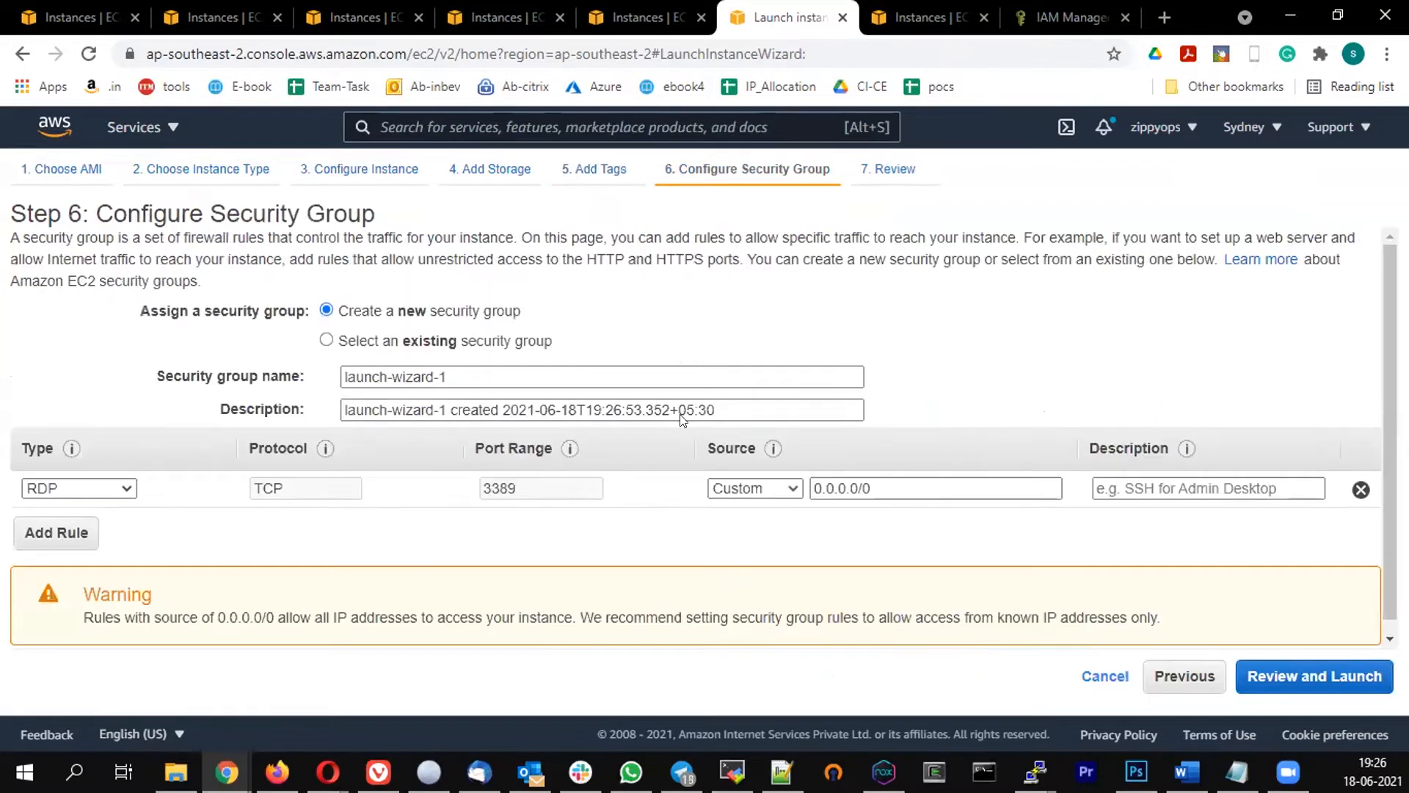
pyautogui.click(326, 340)
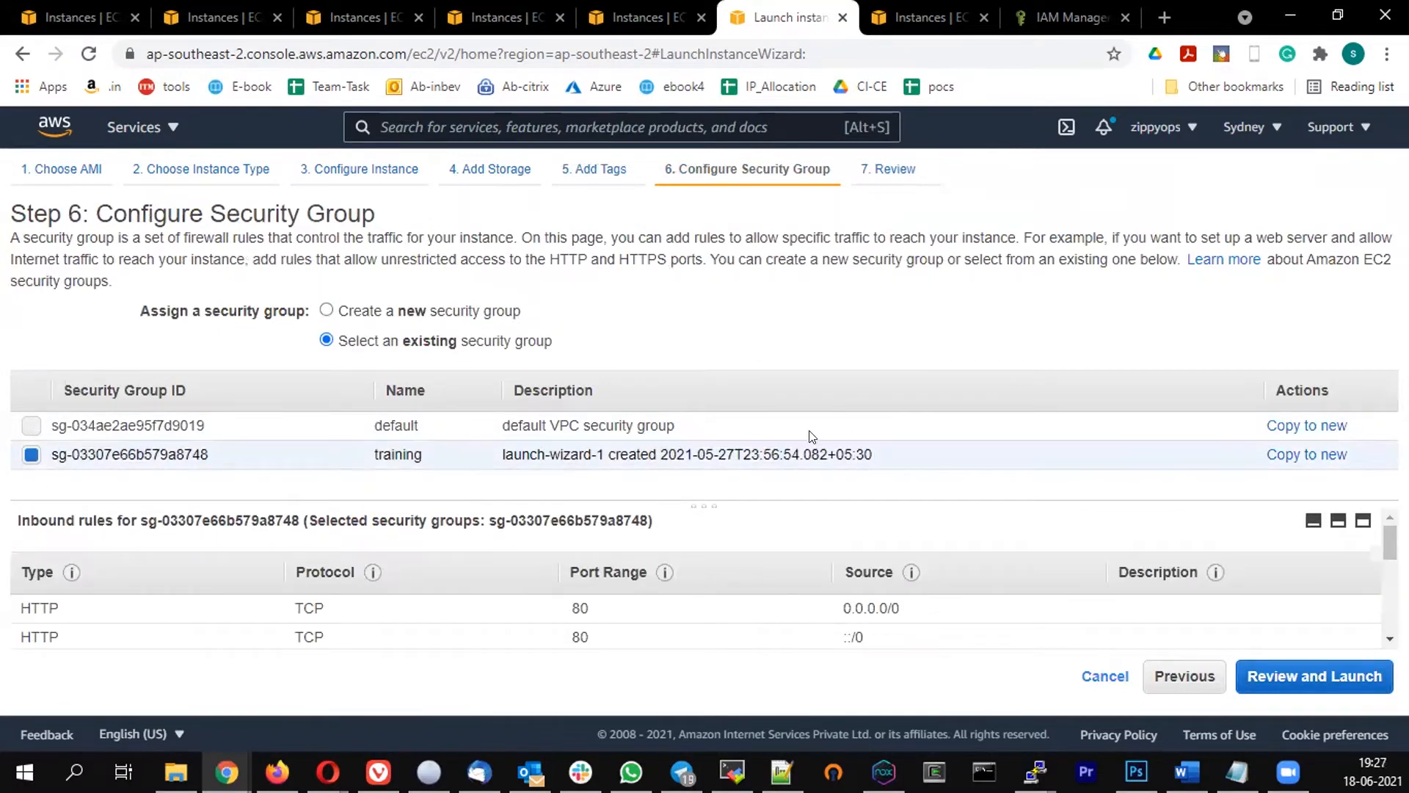
pyautogui.click(1330, 691)
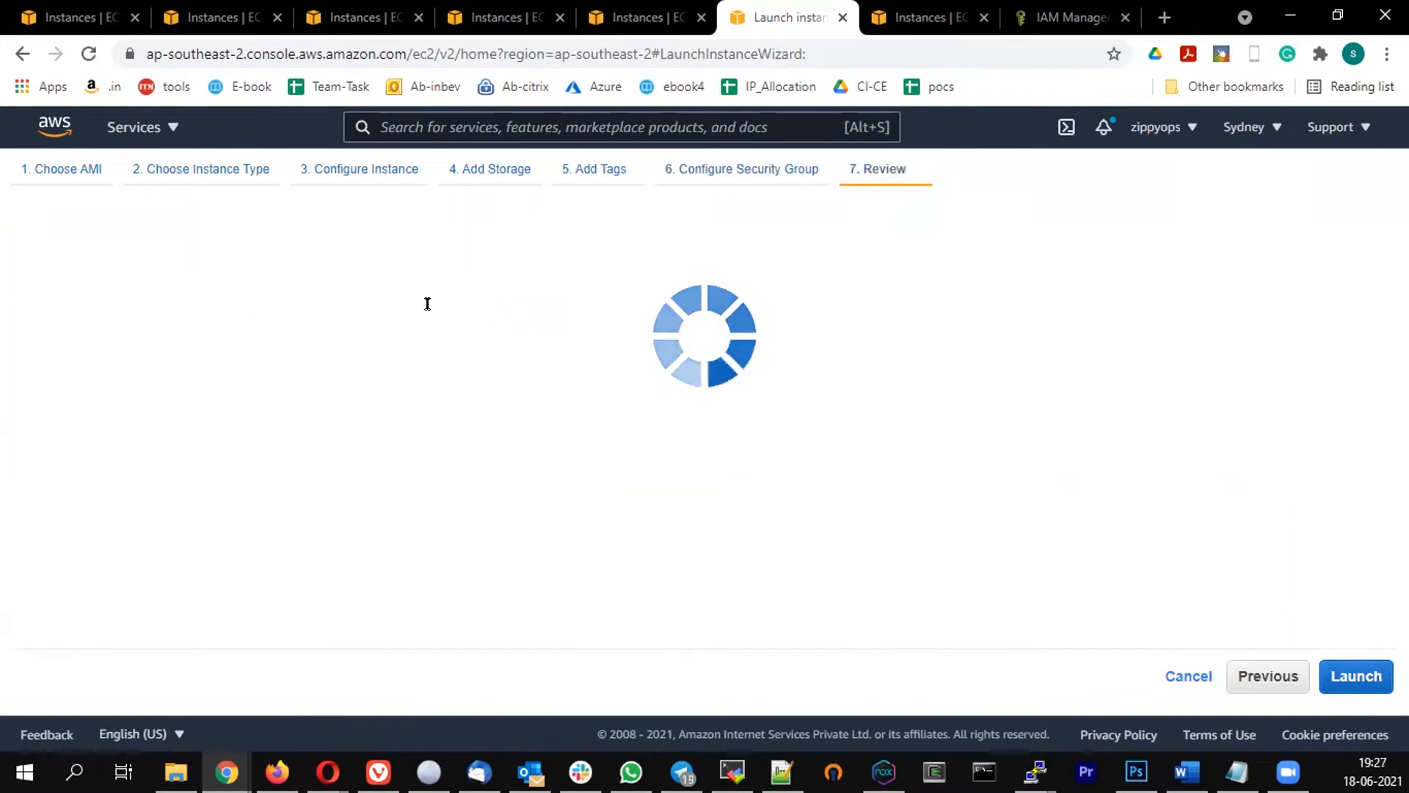
pyautogui.click(1368, 679)
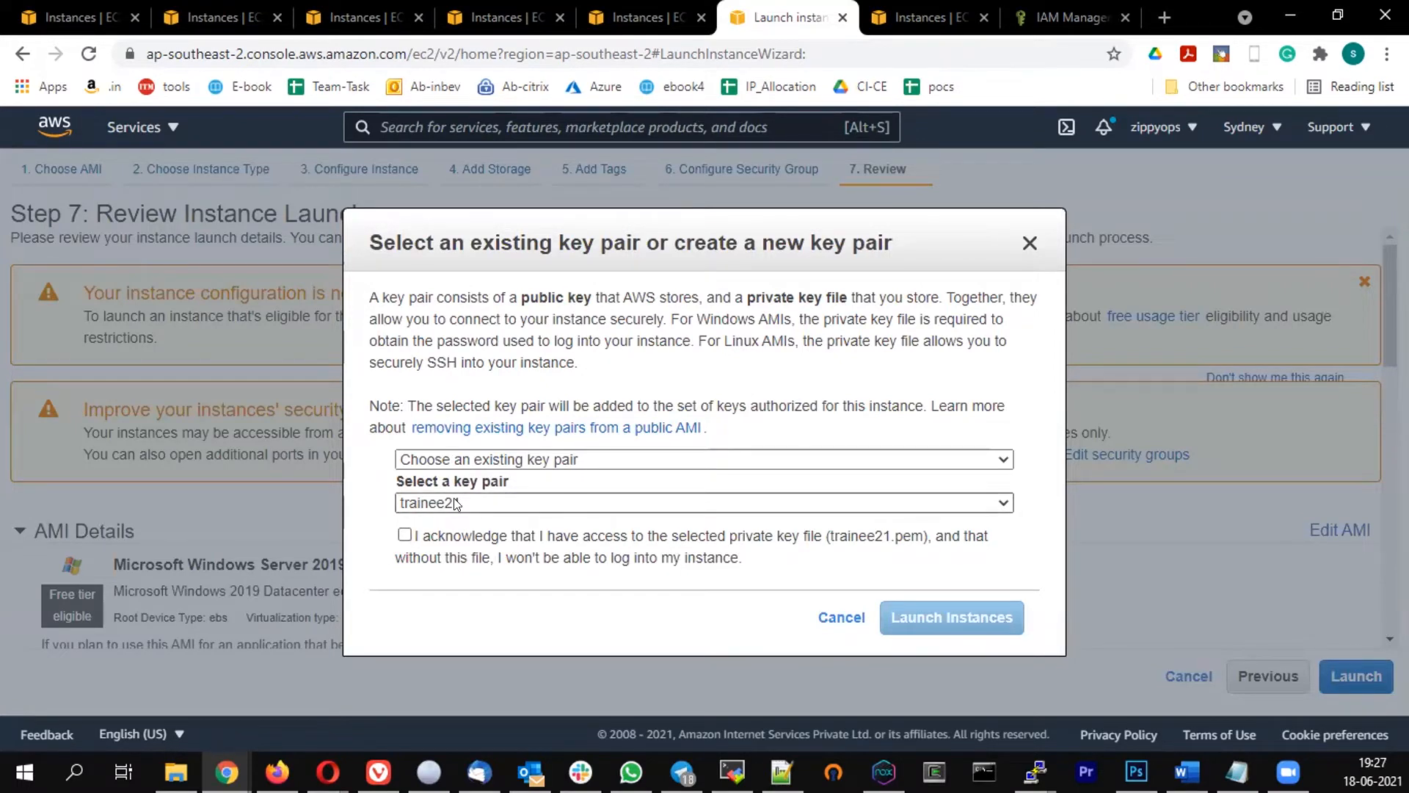
pyautogui.click(405, 535)
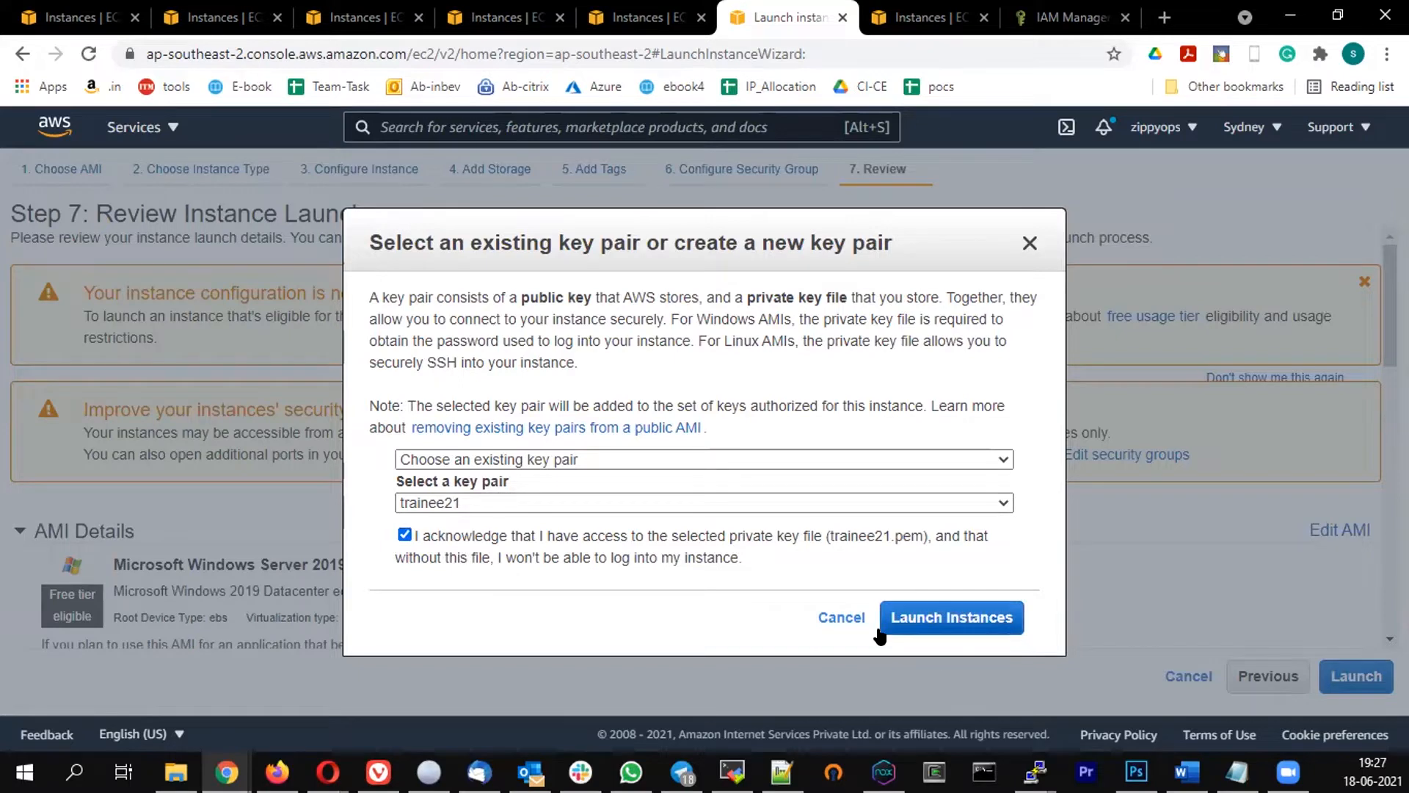
pyautogui.click(905, 615)
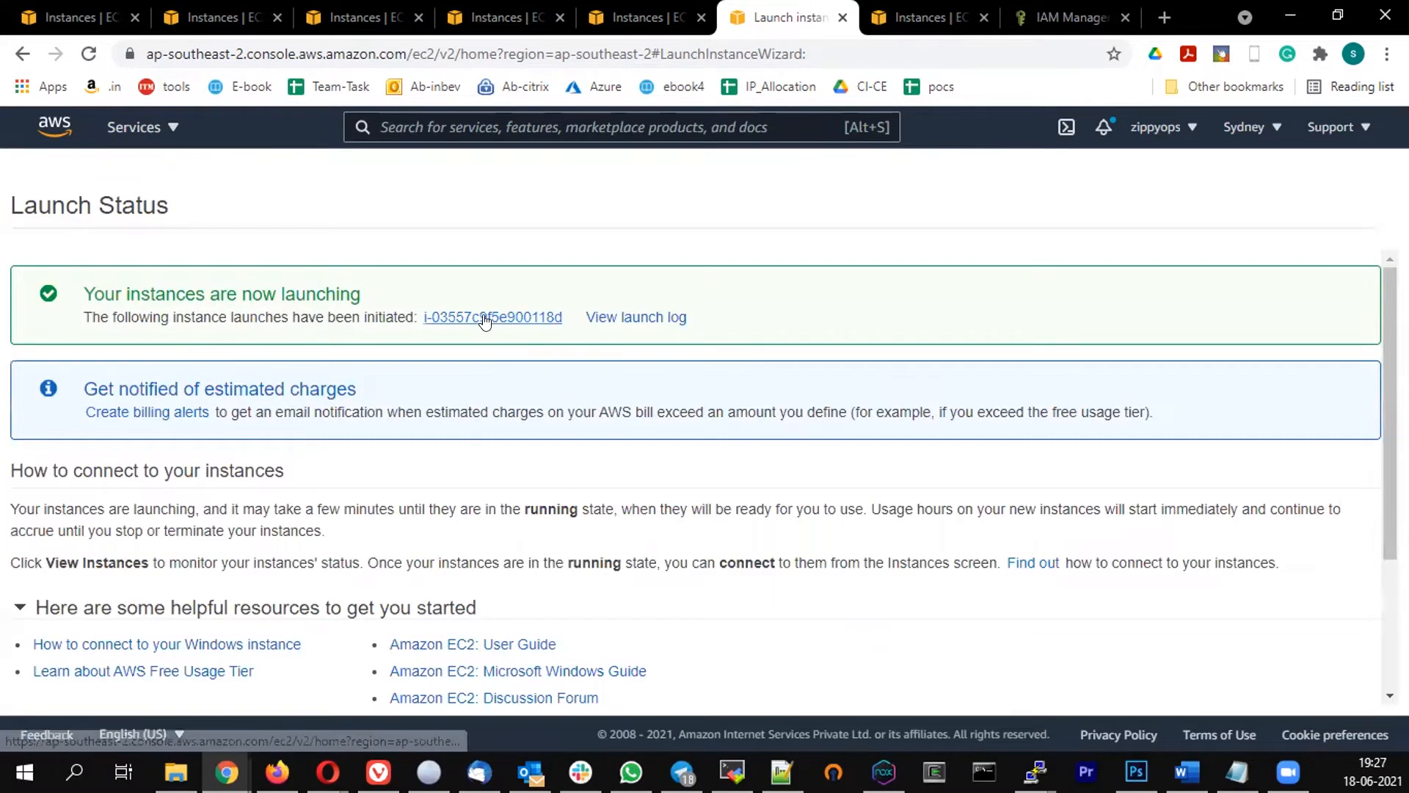
# Enlarge the instance list and refresh until trainer-batch1-windowsnode shows Running
pyautogui.click(486, 320)
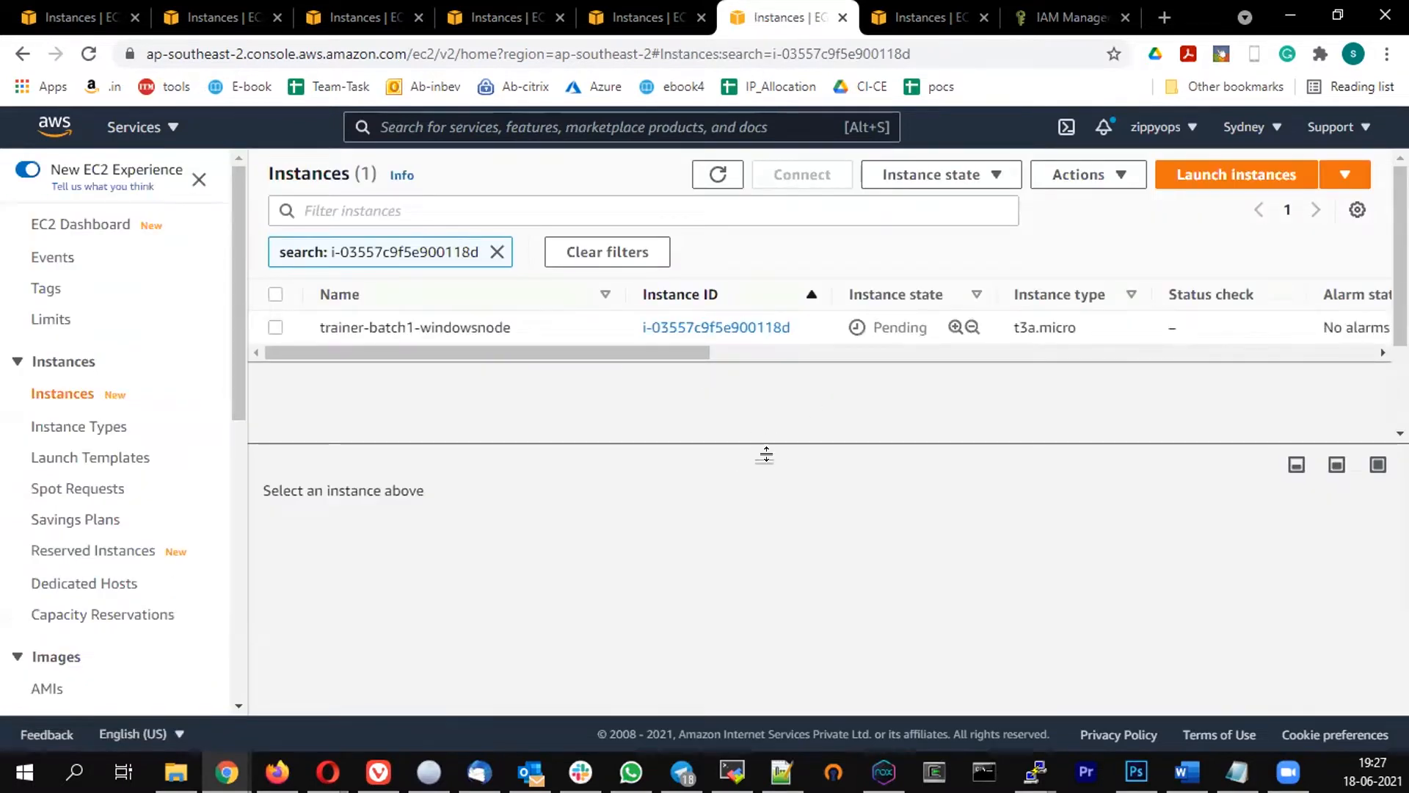
pyautogui.moveTo(761, 455); pyautogui.dragTo(752, 482)
pyautogui.click(718, 174)
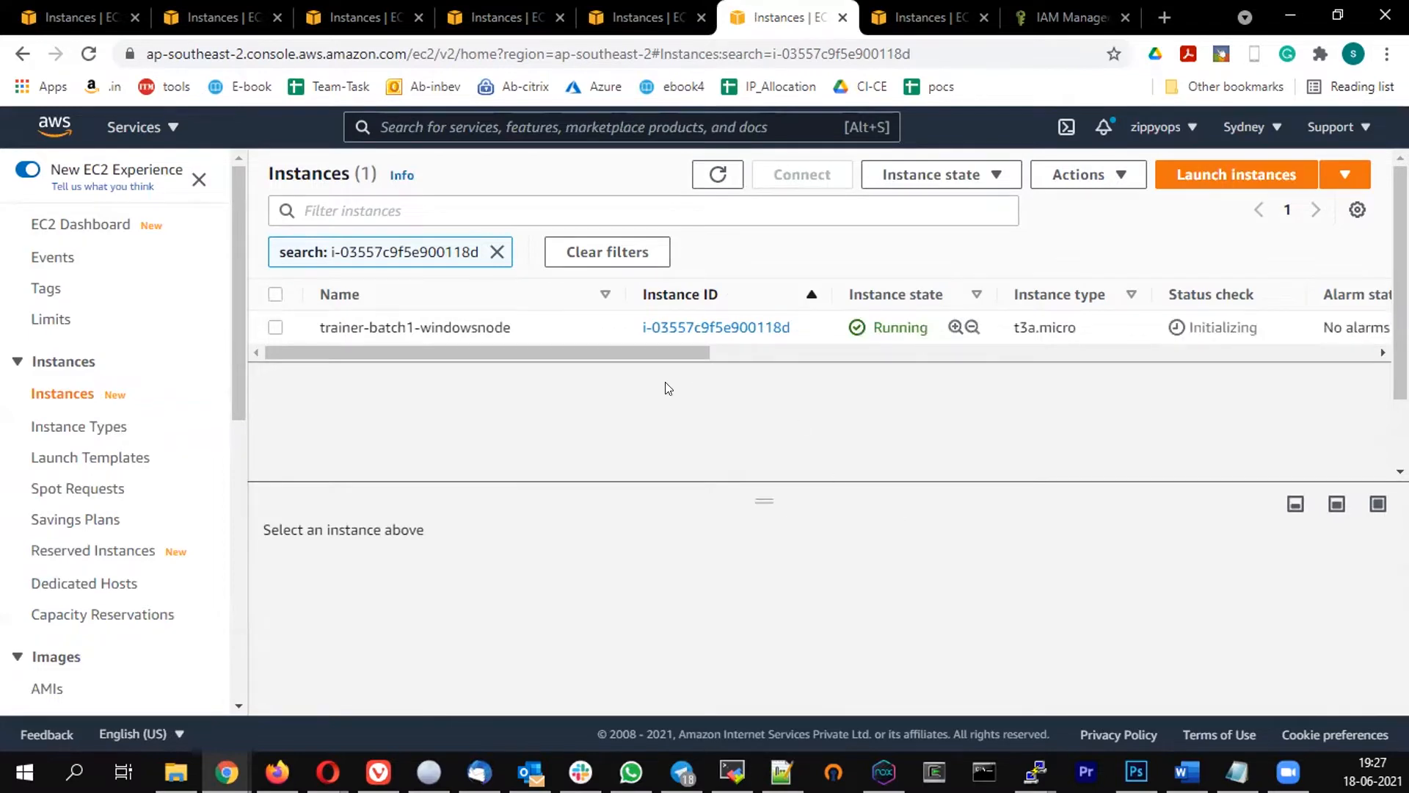
pyautogui.moveTo(653, 350); pyautogui.dragTo(440, 394)
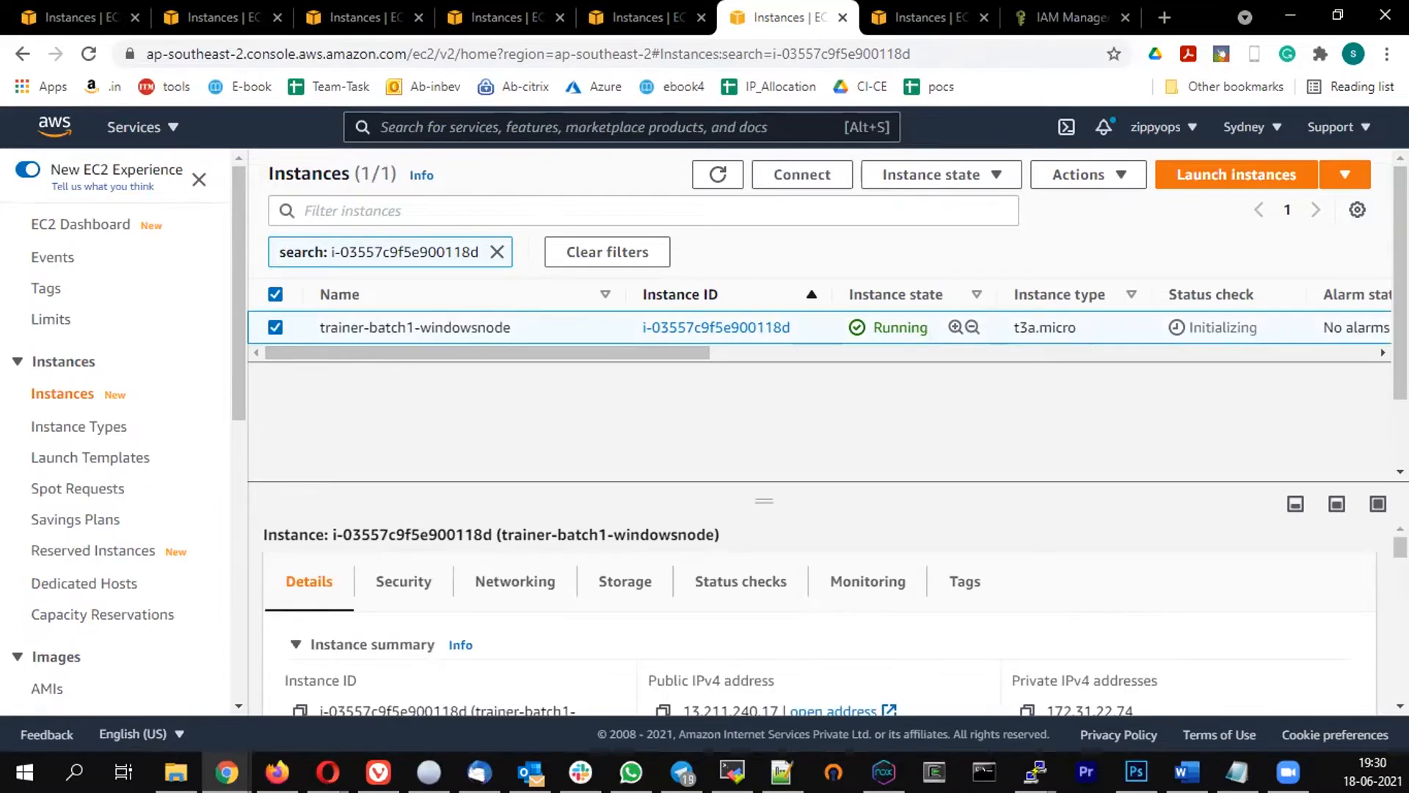
# Look through the instance's Actions menu, Connect page and summary, then return to Instances
pyautogui.click(337, 414)
pyautogui.click(1117, 176)
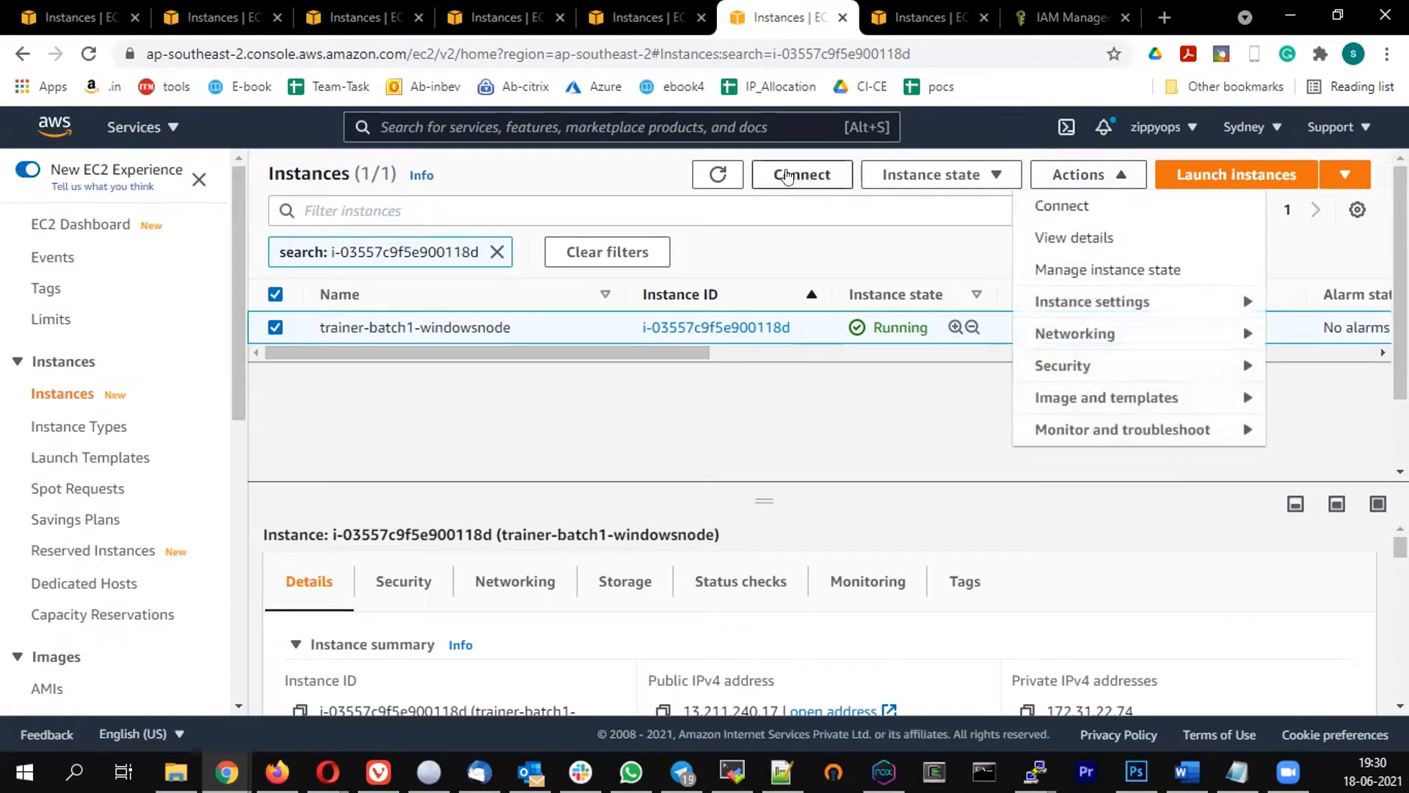
pyautogui.click(422, 391)
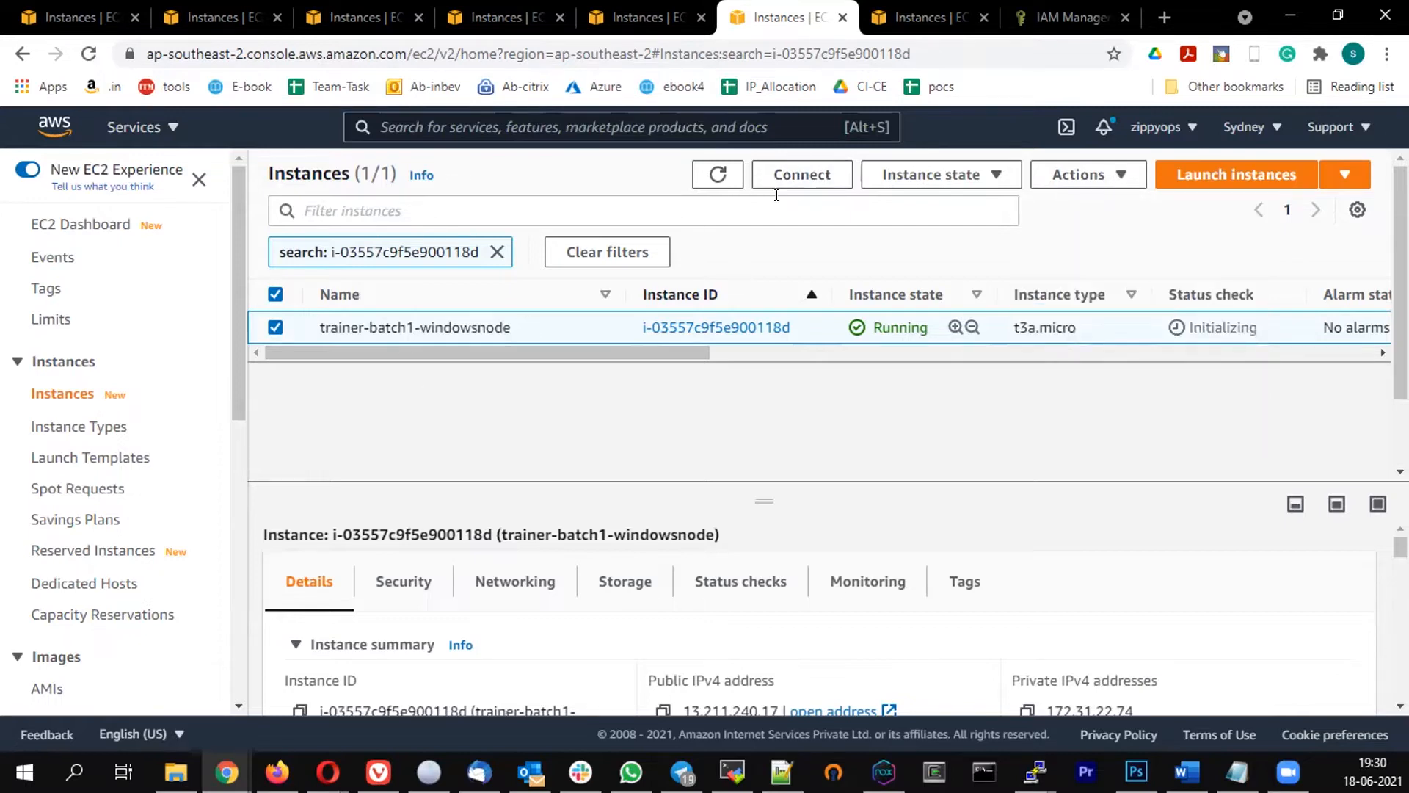
pyautogui.click(800, 180)
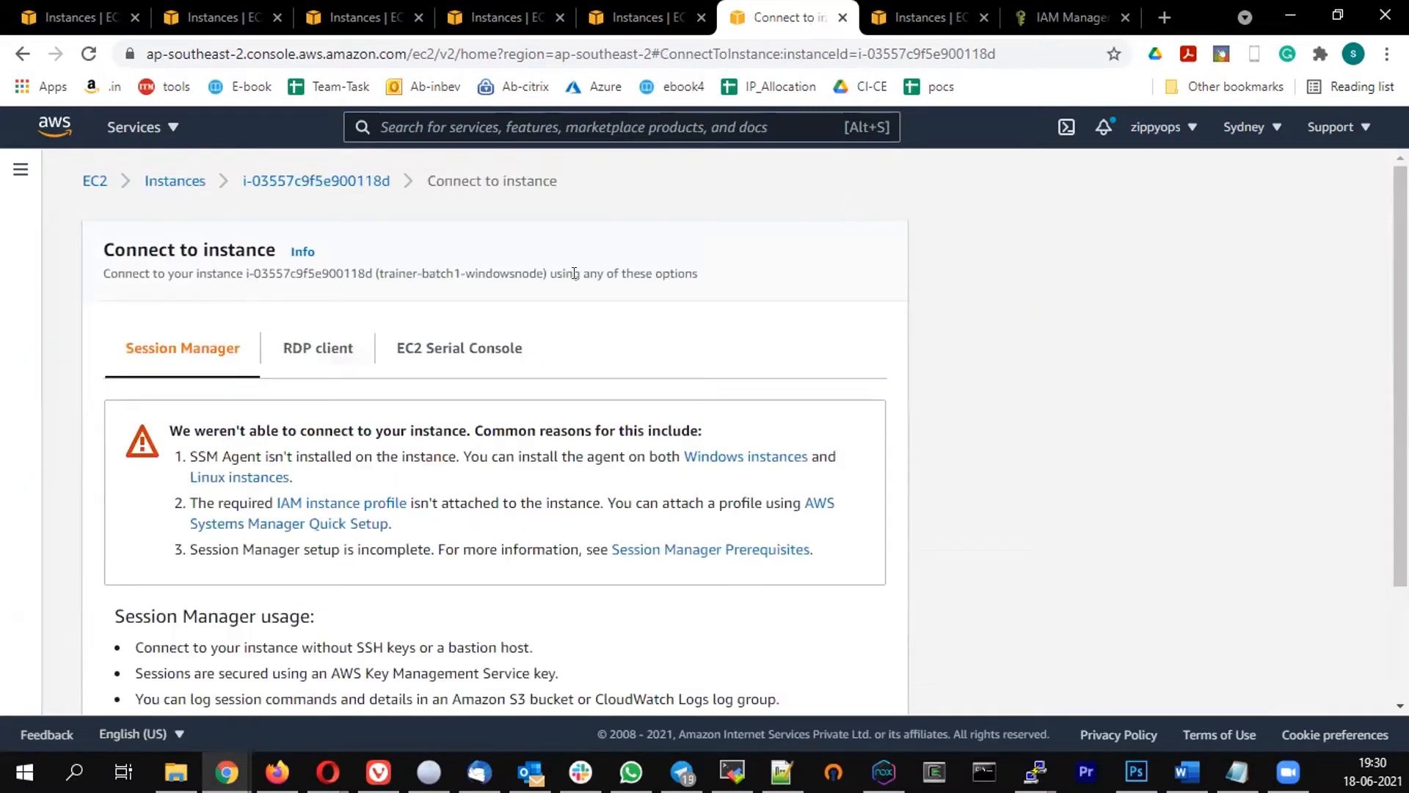
pyautogui.click(319, 355)
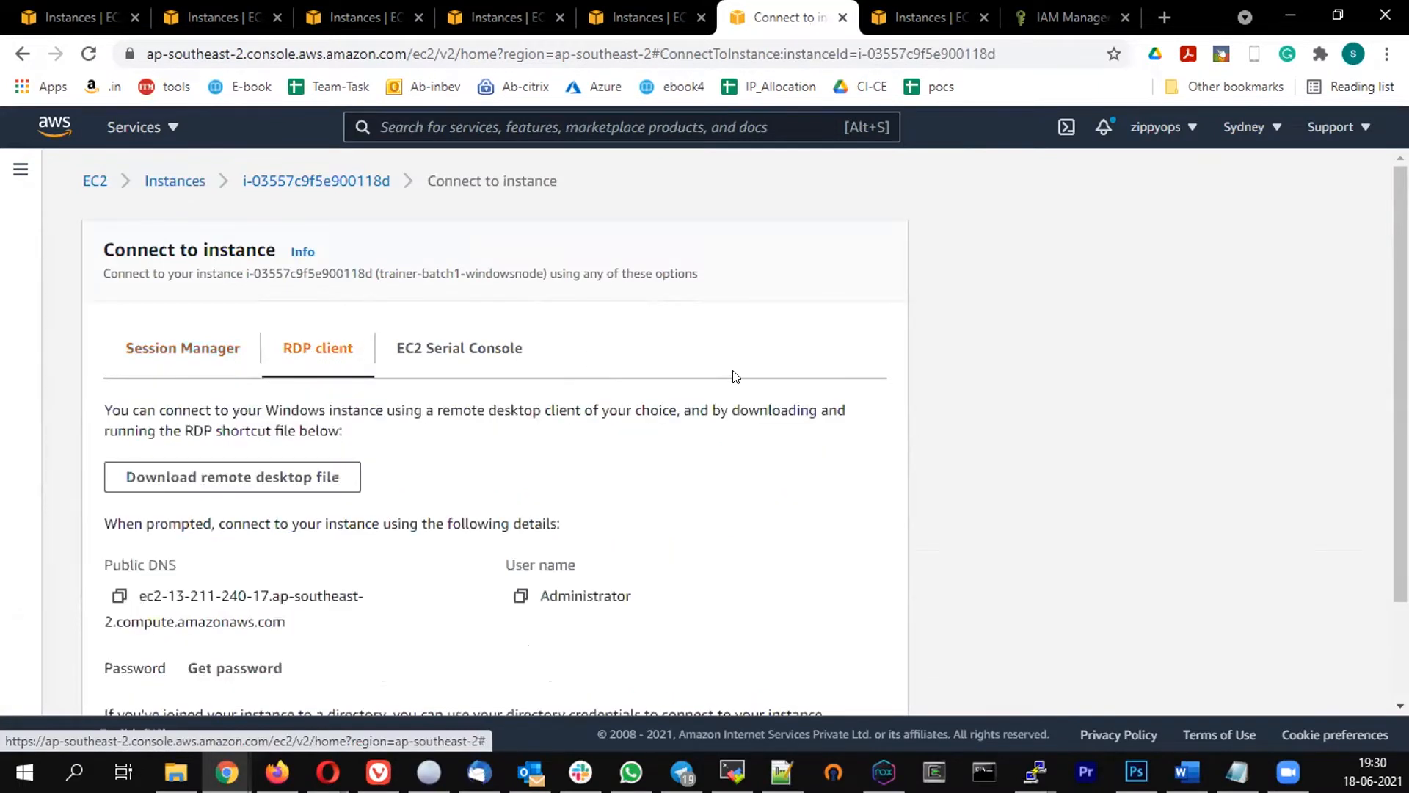
pyautogui.scroll(-2, 715, 341)
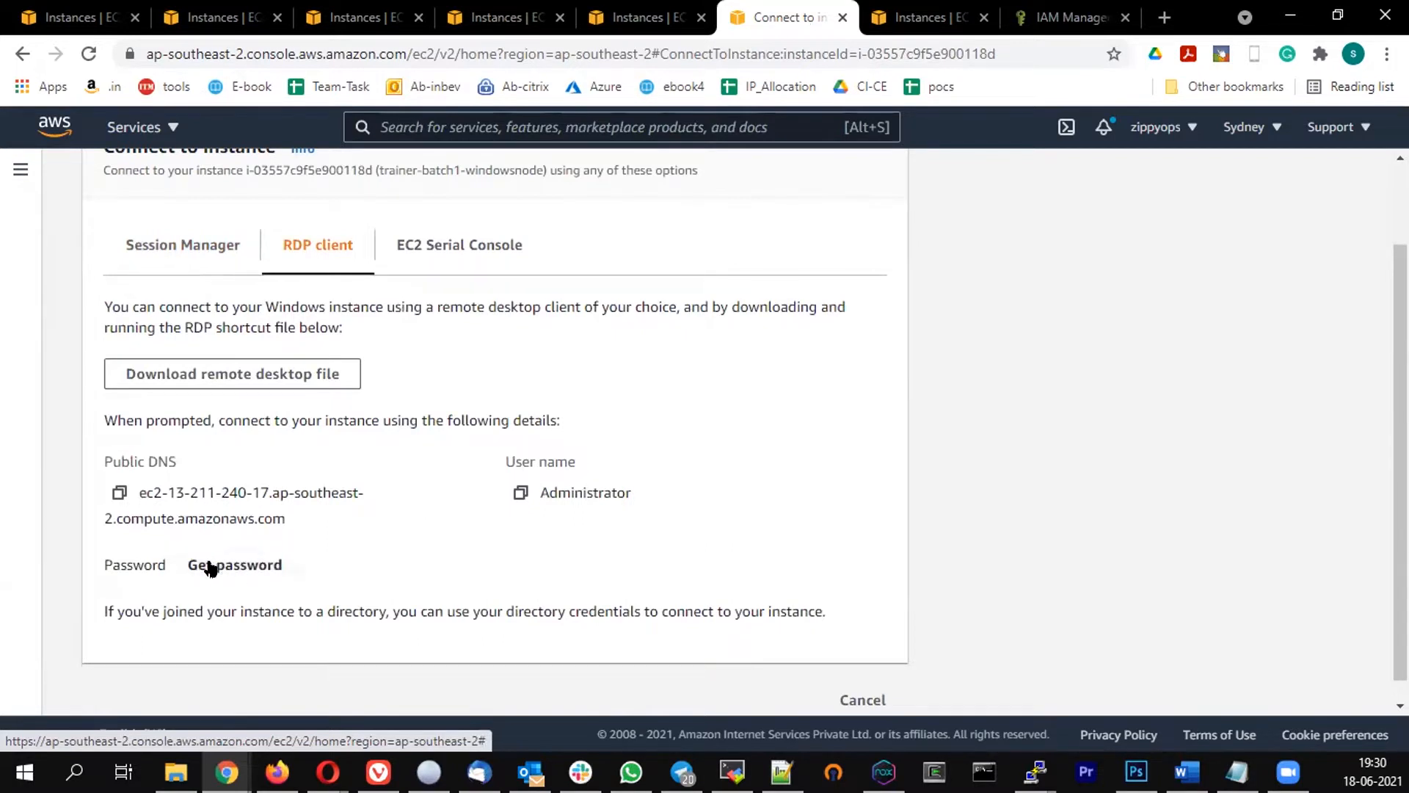
pyautogui.scroll(2, 265, 535)
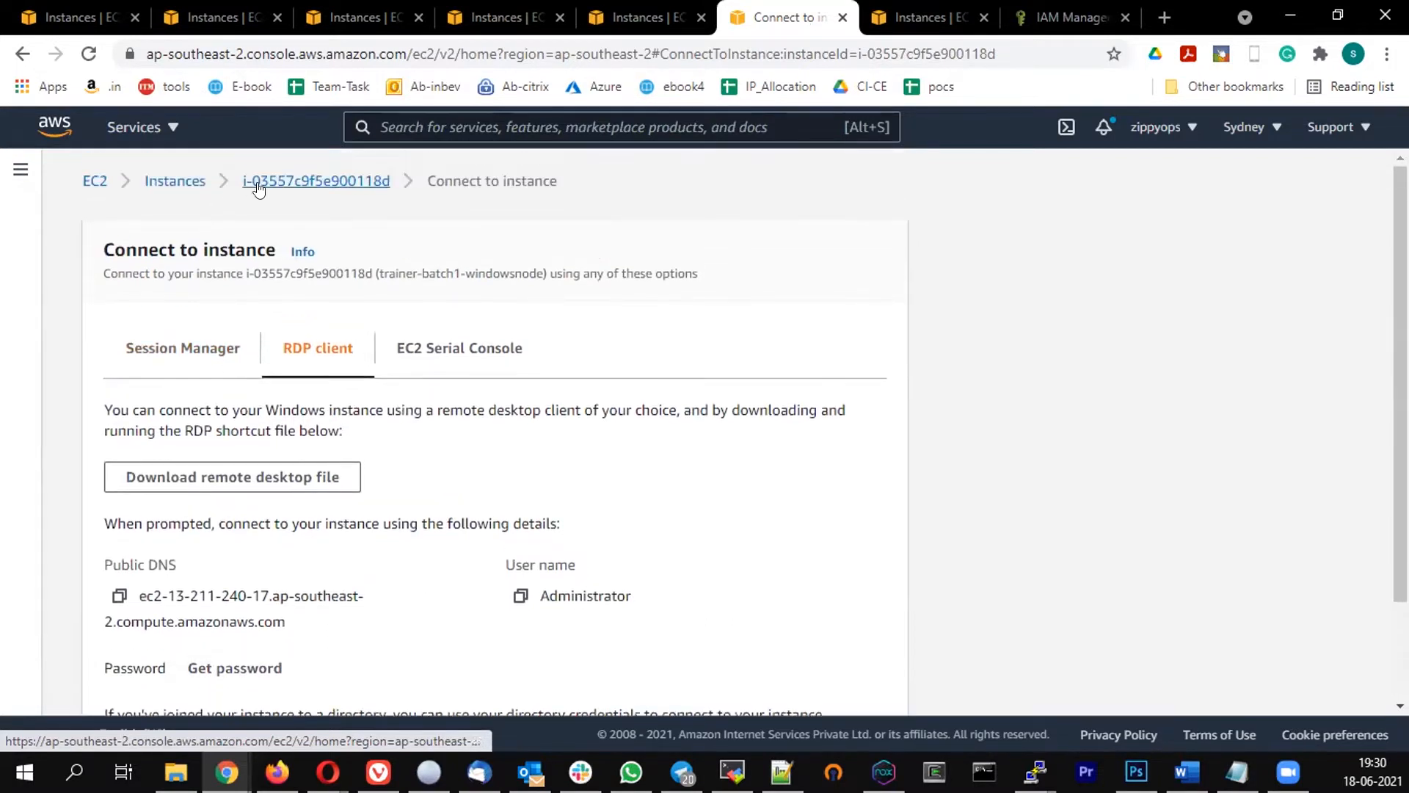
pyautogui.click(317, 181)
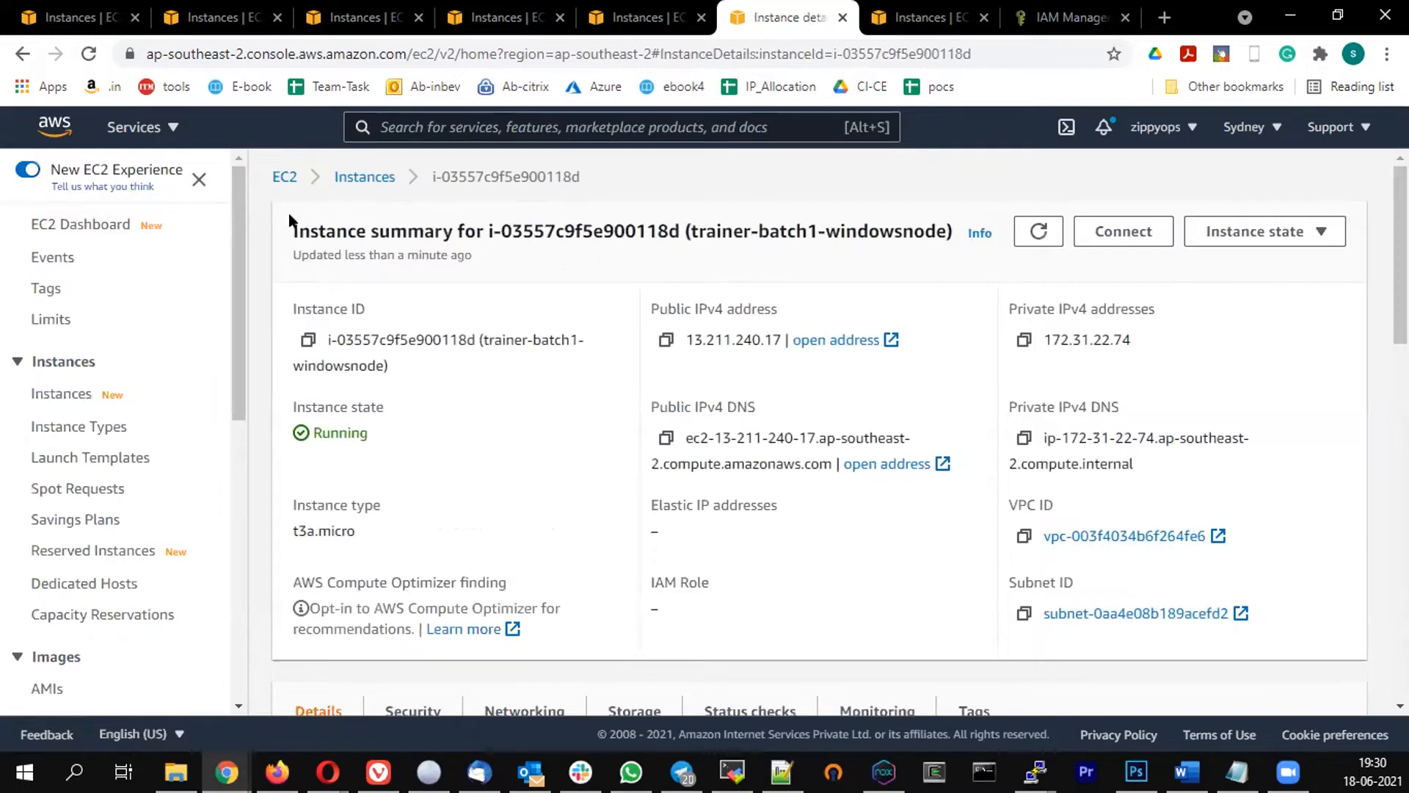
pyautogui.click(360, 178)
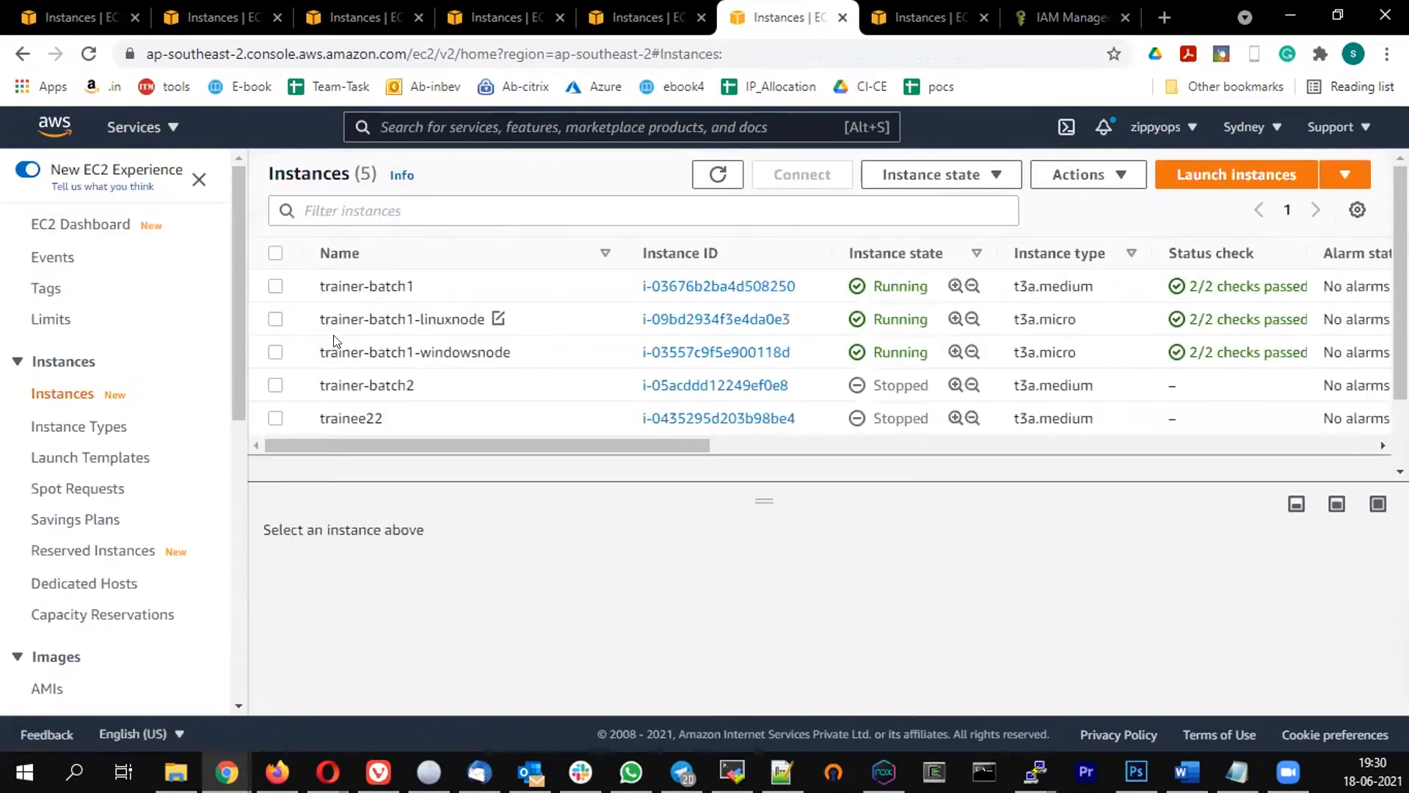
# Show RDP client details for trainer-batch1-windowsnode and begin Get password
pyautogui.click(275, 354)
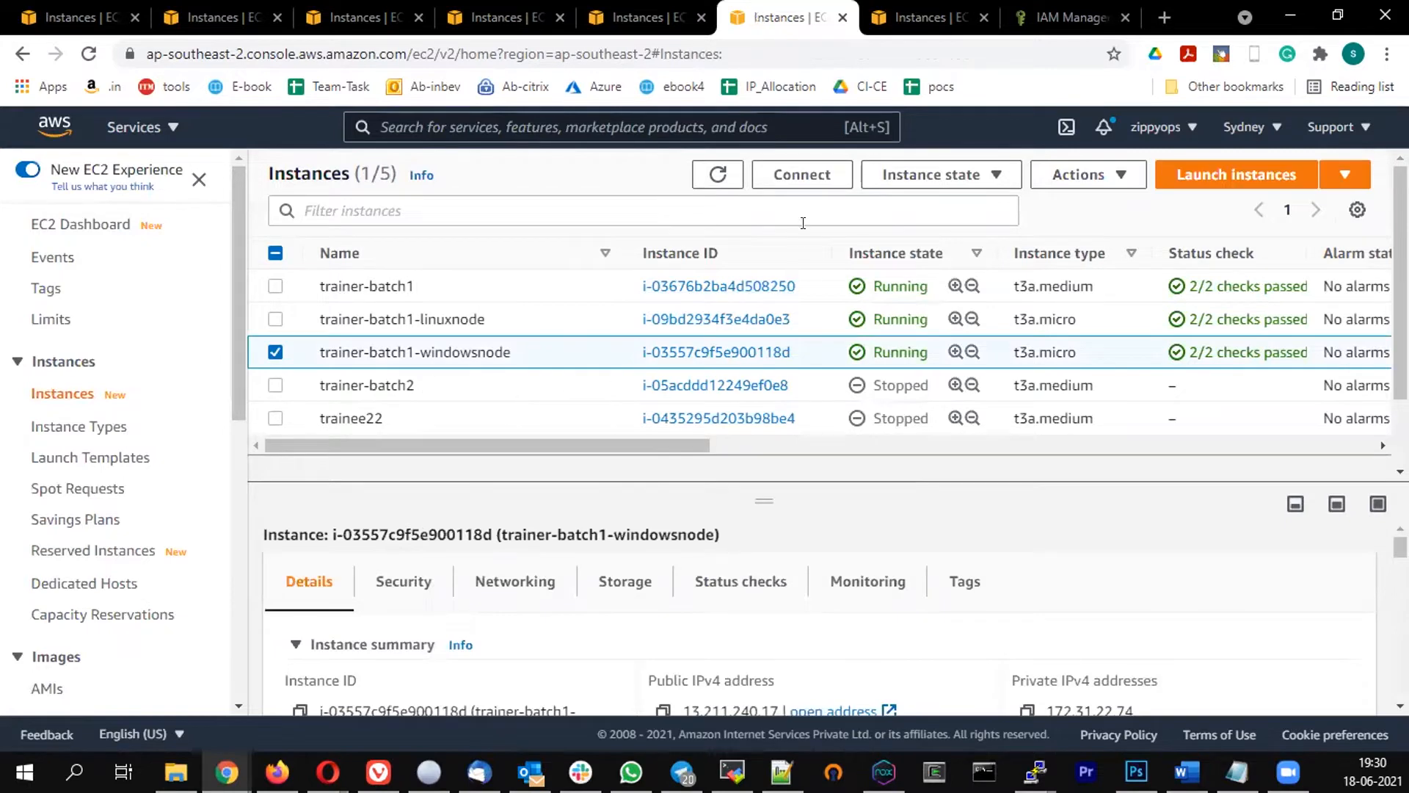
pyautogui.click(802, 175)
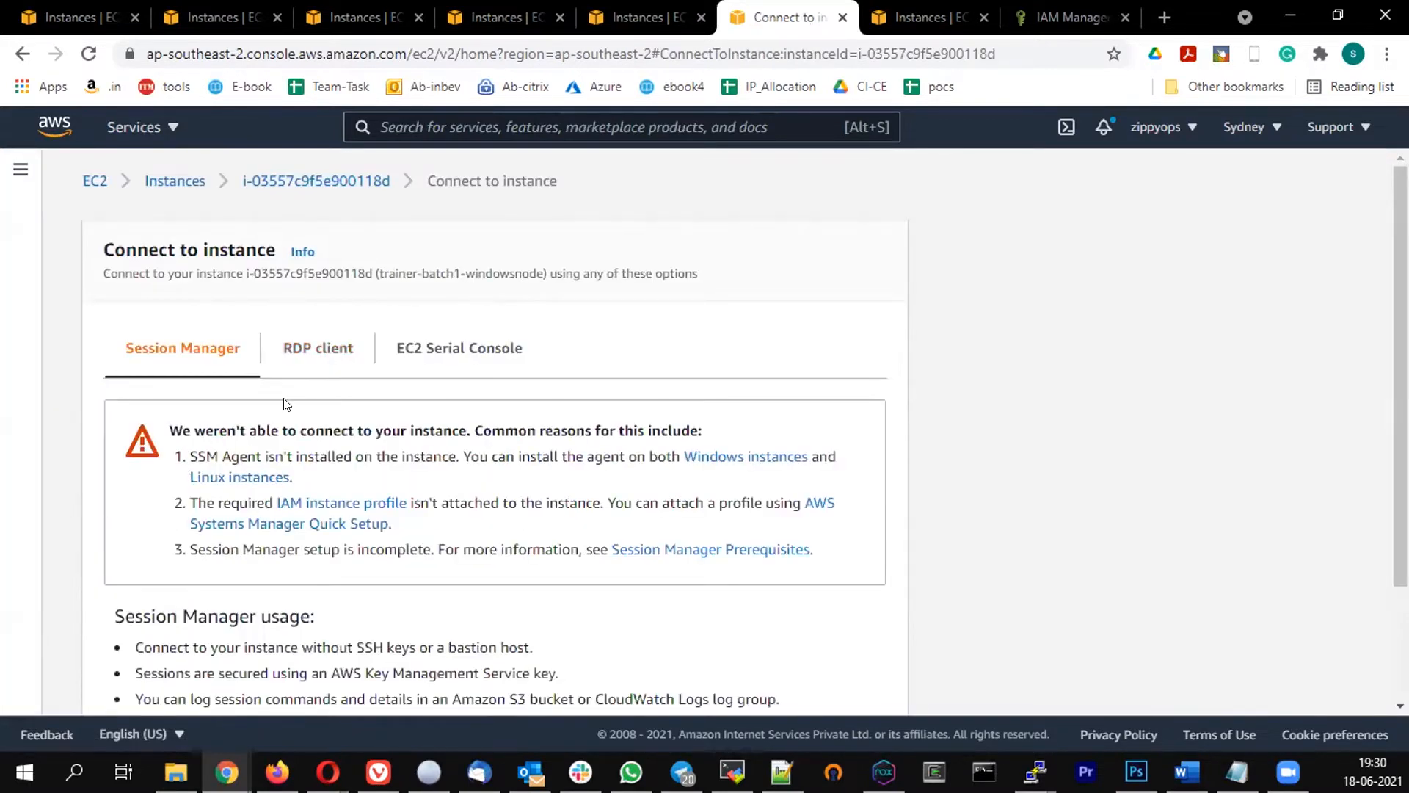
pyautogui.click(292, 358)
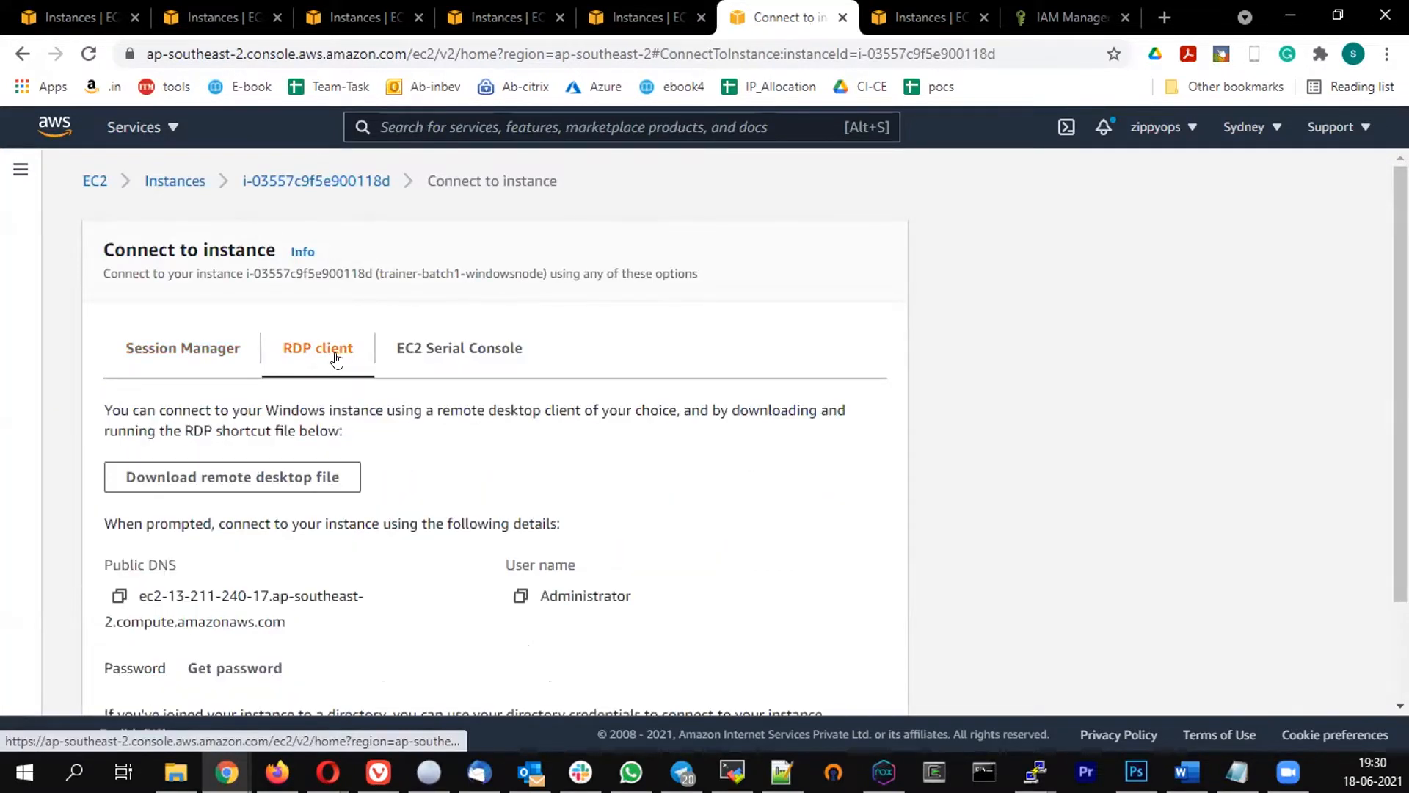
pyautogui.scroll(-2, 546, 374)
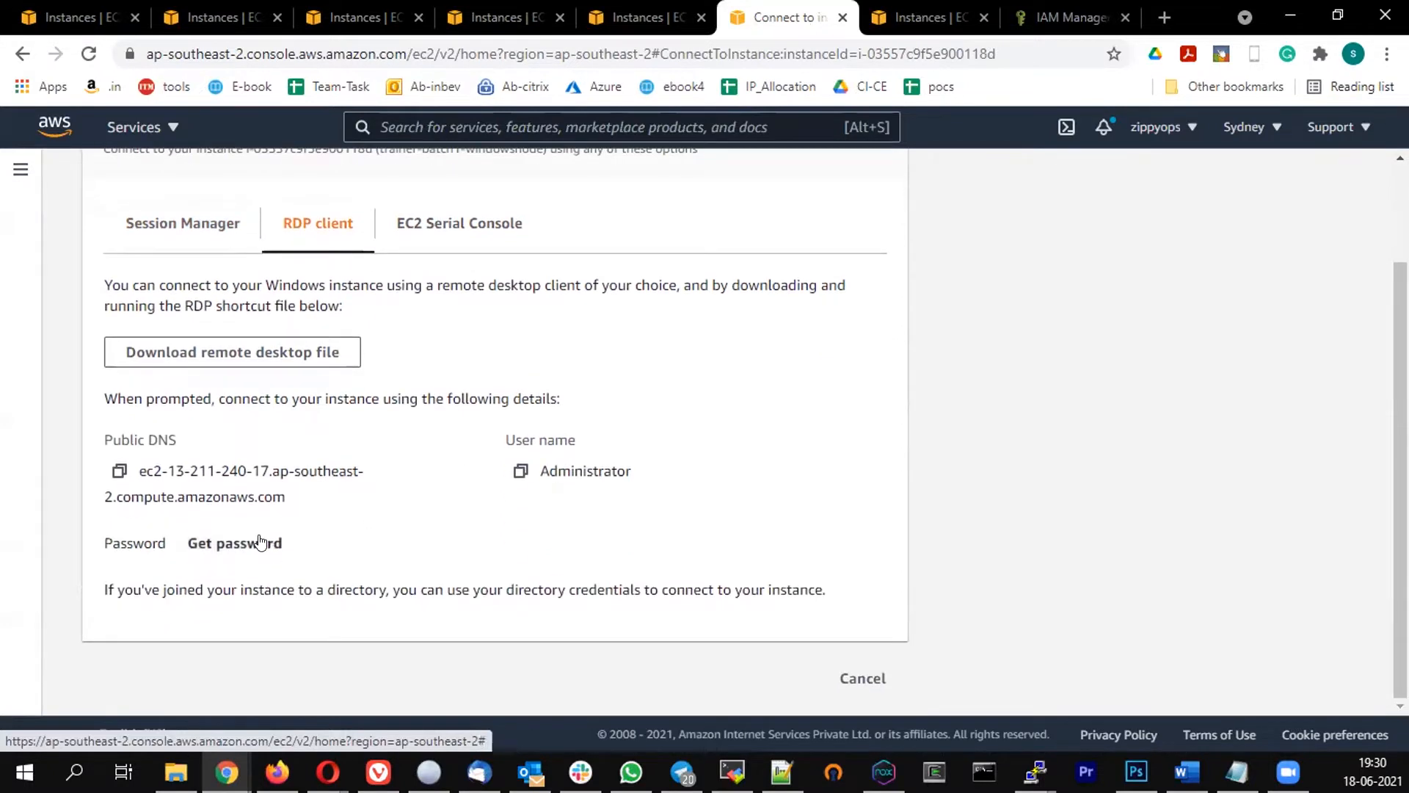
pyautogui.click(228, 544)
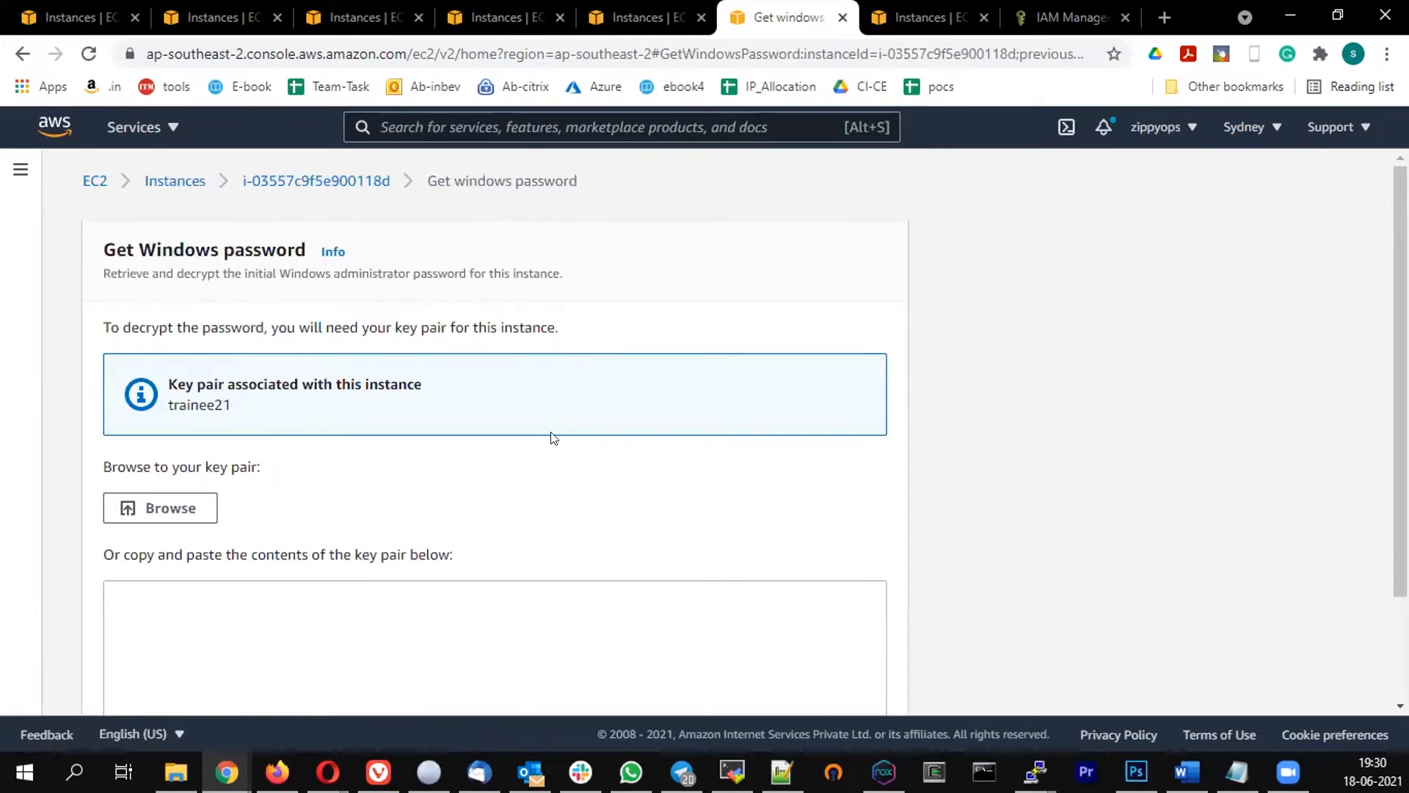
# Load trainee21.pem from Downloads > training > may and decrypt the Administrator password
pyautogui.scroll(-2, 551, 432)
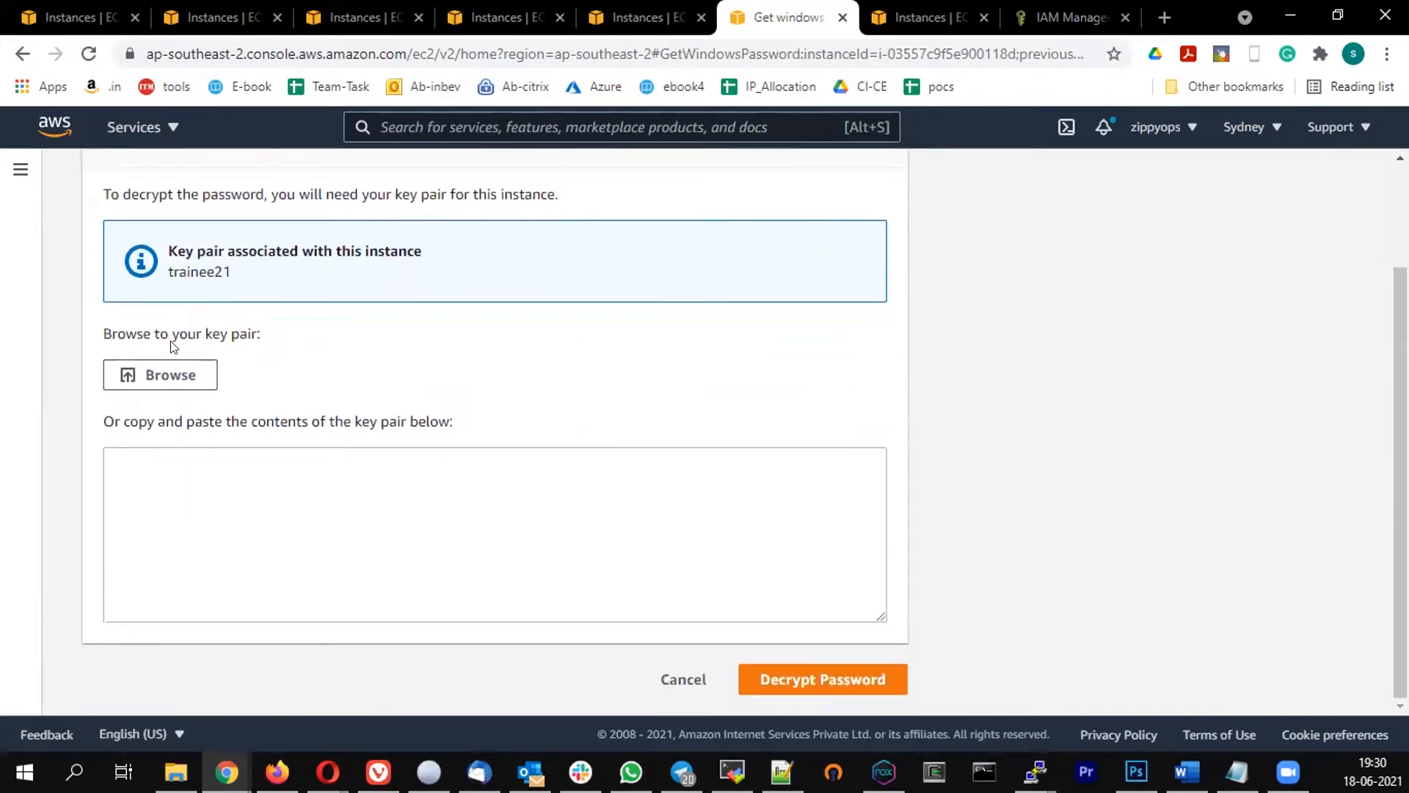
pyautogui.click(154, 375)
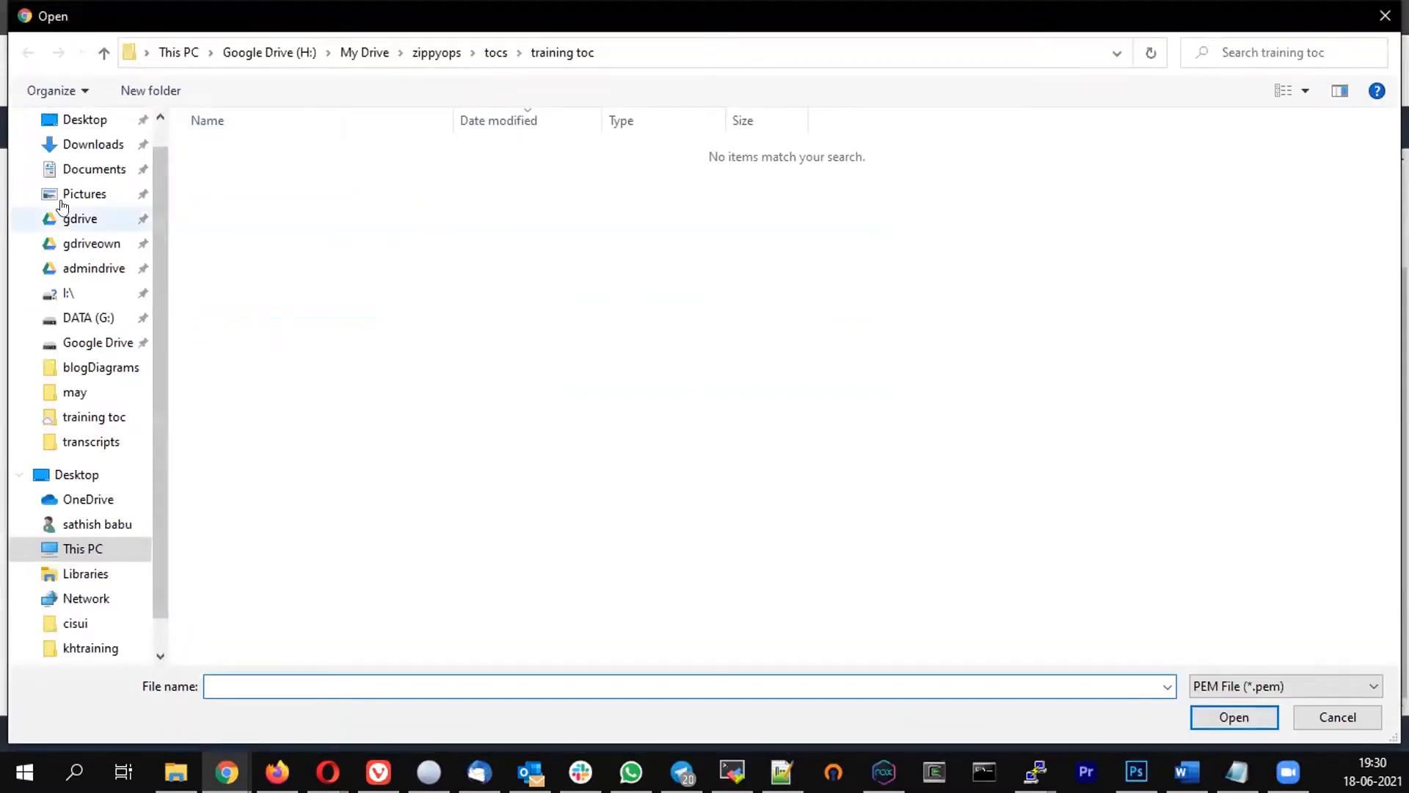
pyautogui.click(84, 145)
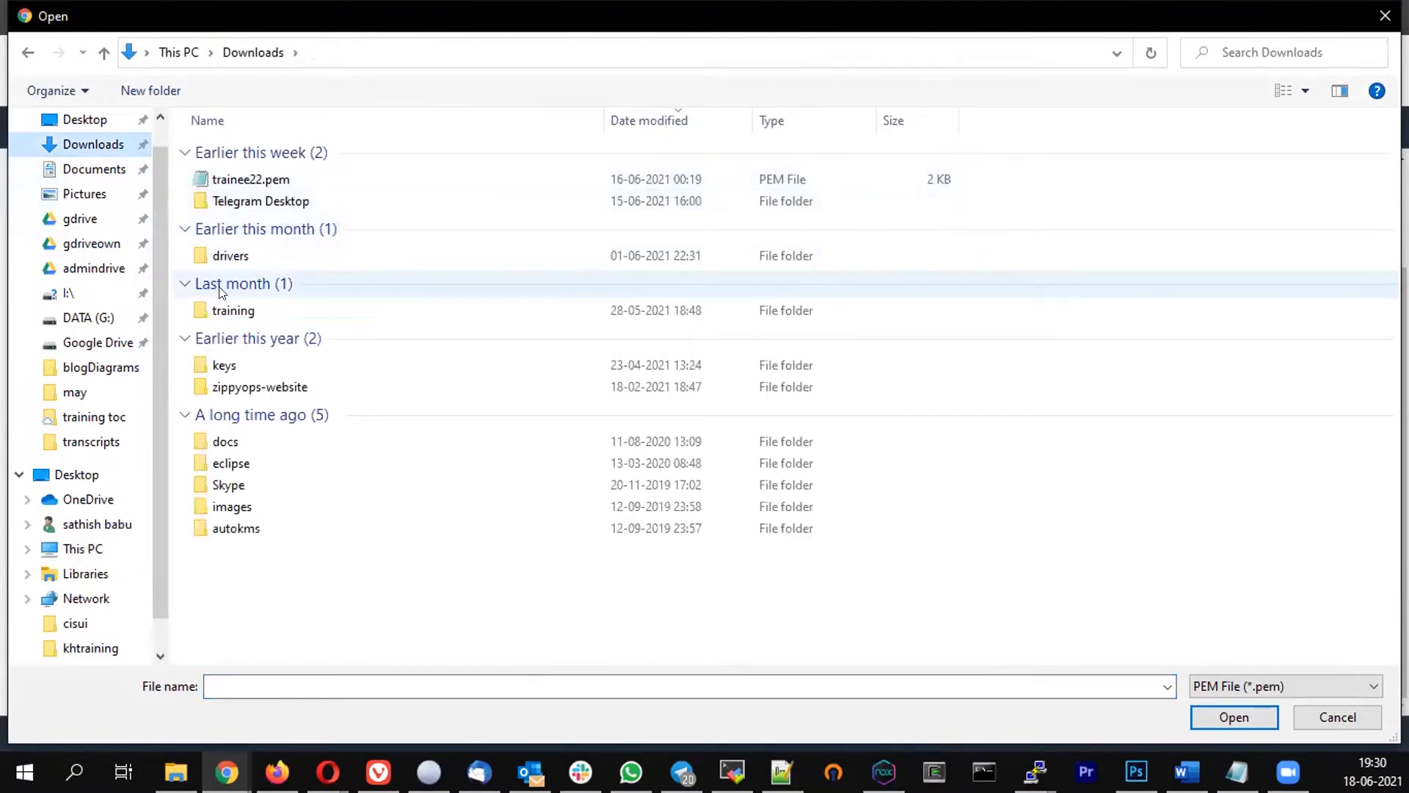
pyautogui.doubleClick(233, 310)
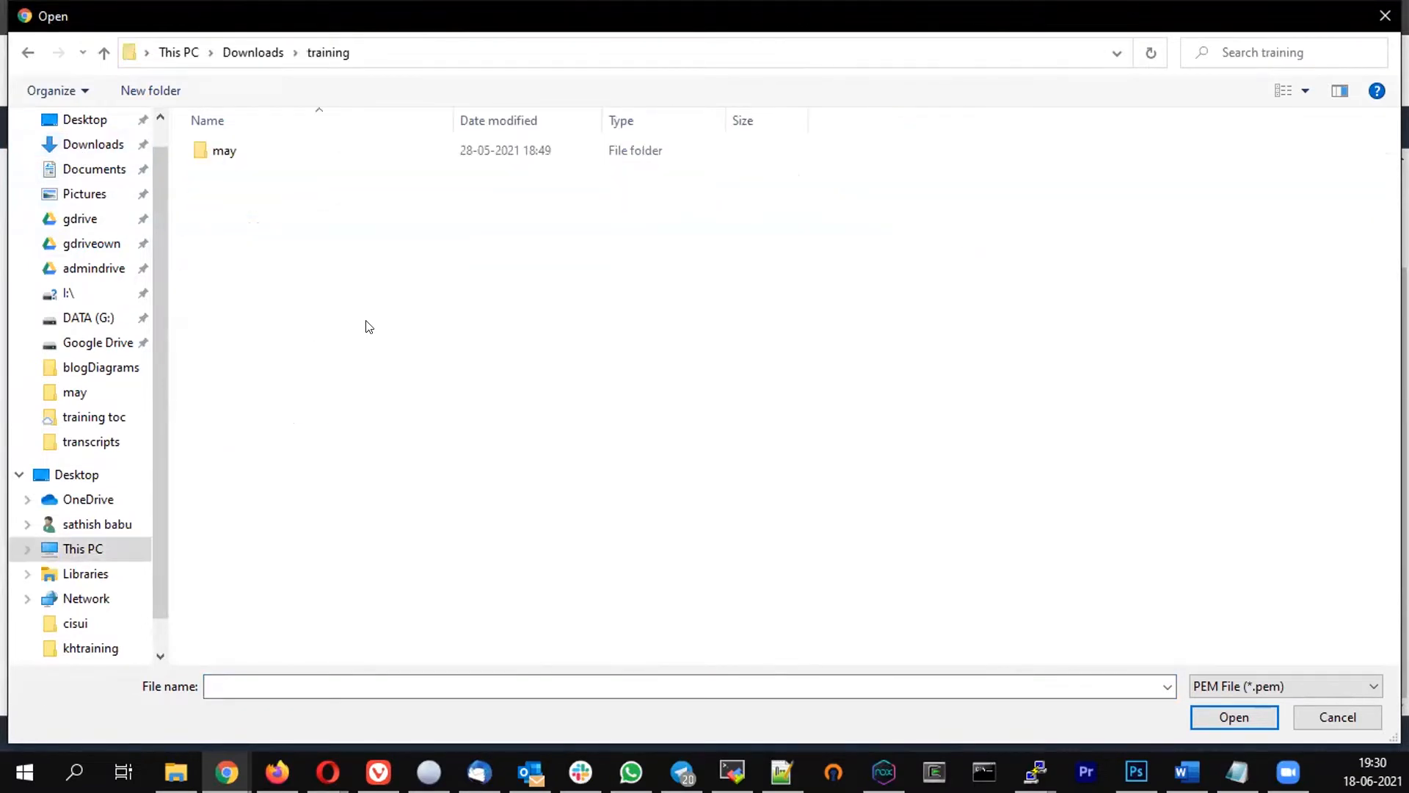
pyautogui.doubleClick(224, 147)
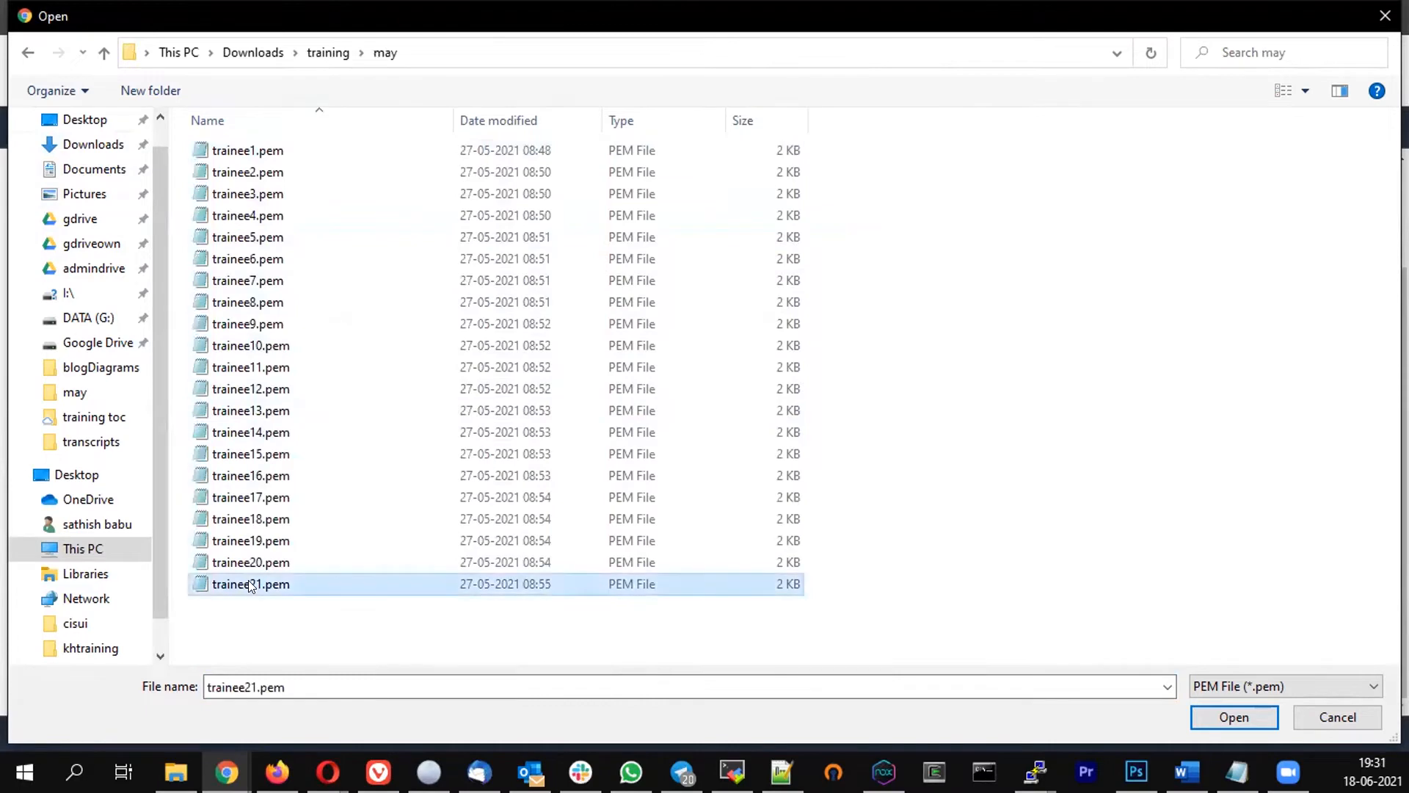
pyautogui.doubleClick(248, 583)
pyautogui.scroll(-1, 825, 379)
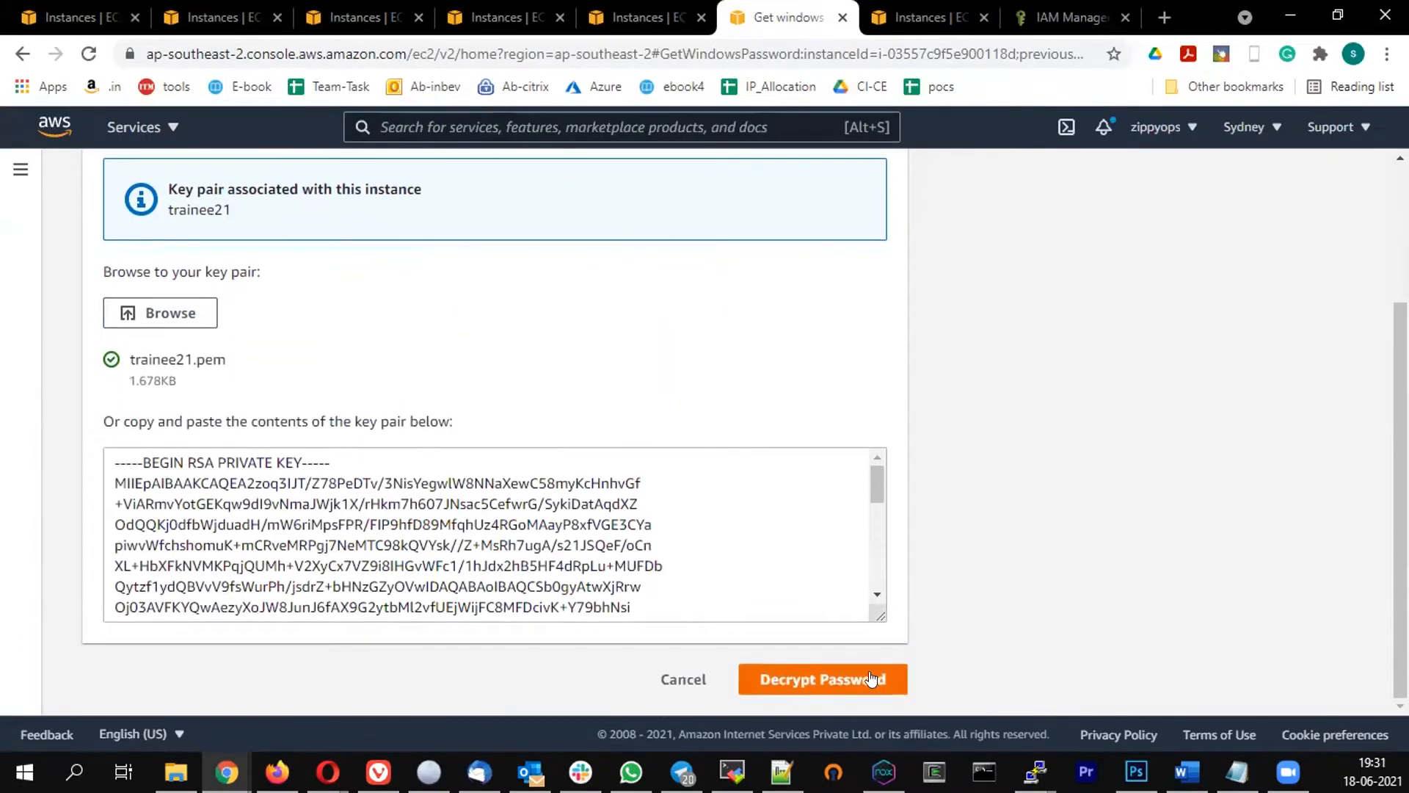
pyautogui.click(829, 681)
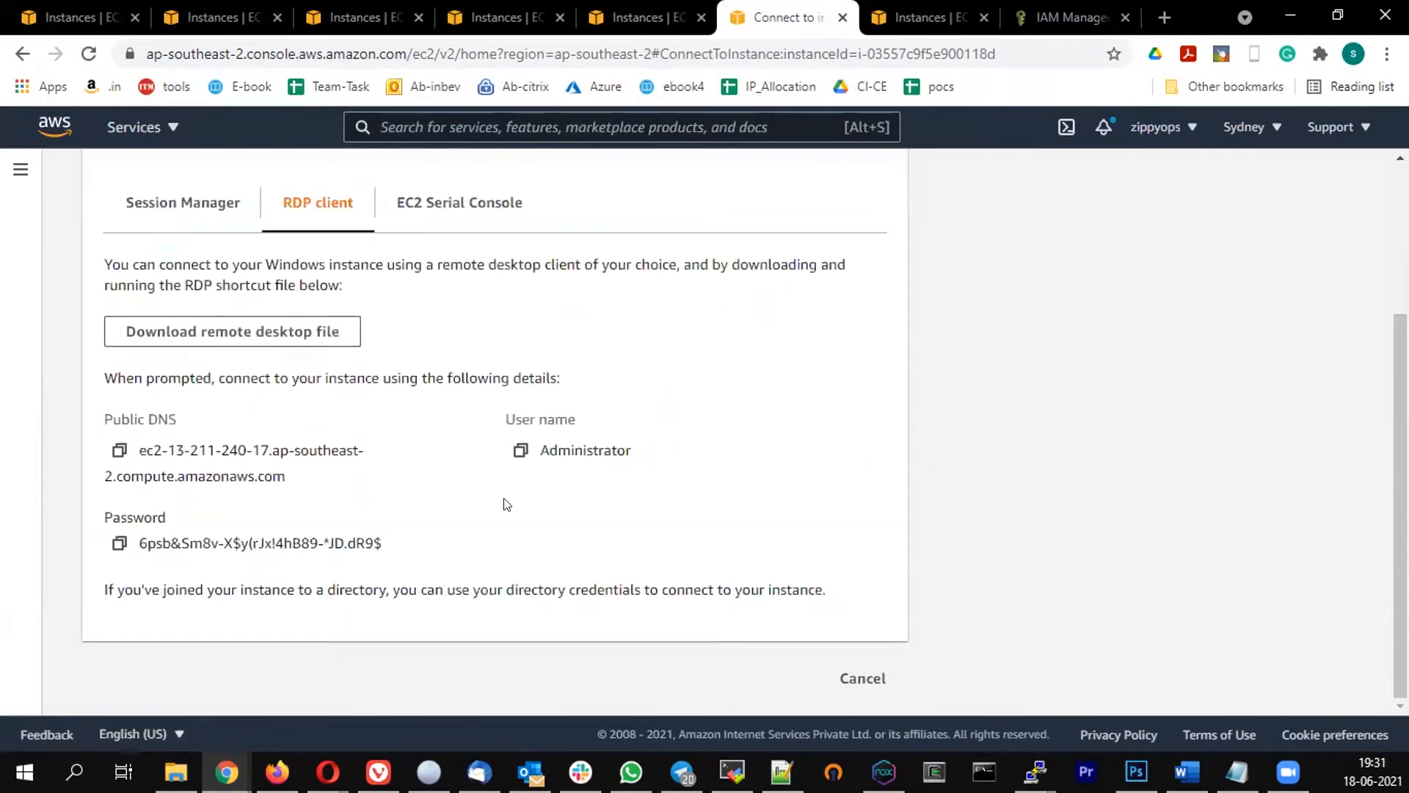
# Copy the password and user name Administrator into an untitled Notepad note, then minimize it
pyautogui.click(119, 543)
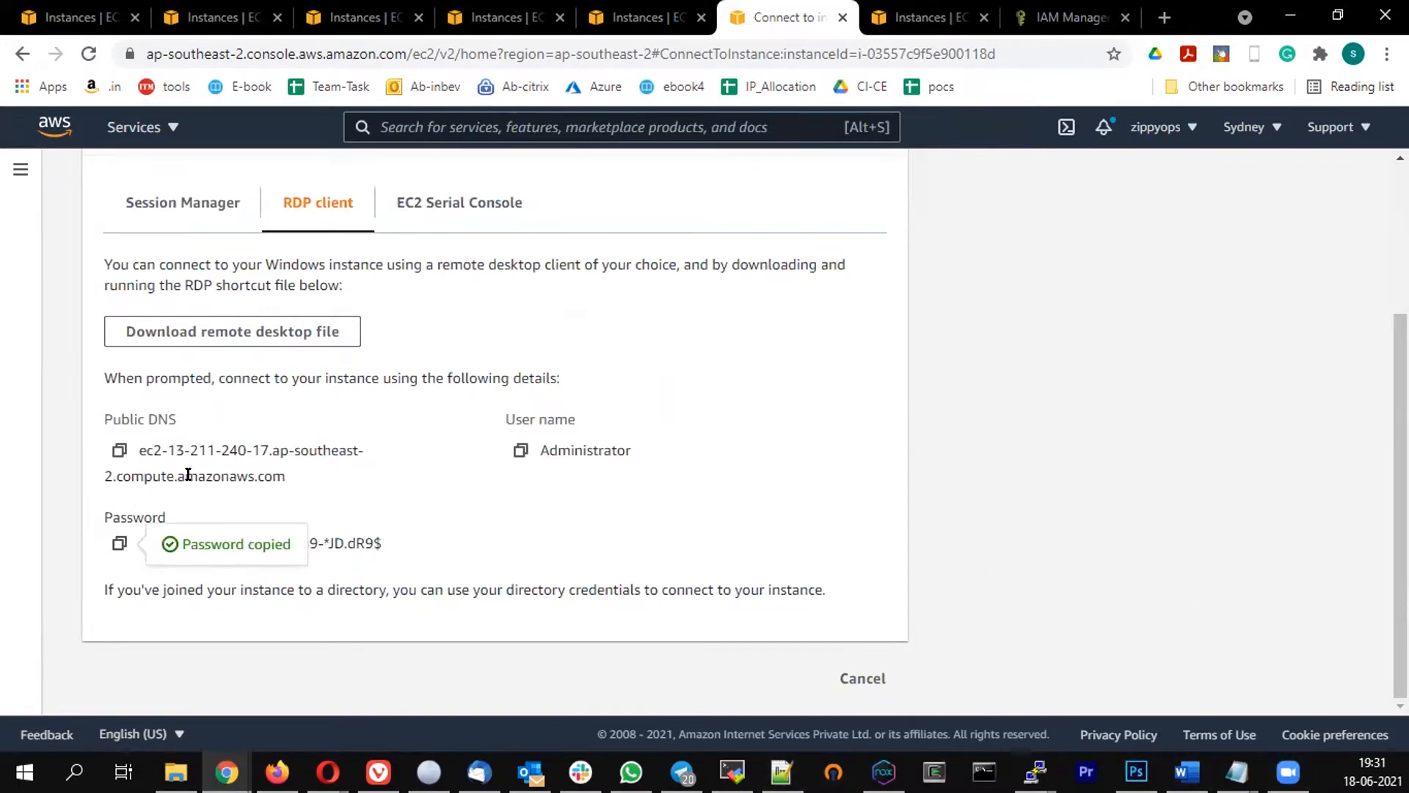
pyautogui.moveTo(558, 449)
pyautogui.mouseDown()
pyautogui.moveTo(639, 455)
pyautogui.moveTo(543, 464)
pyautogui.mouseUp()
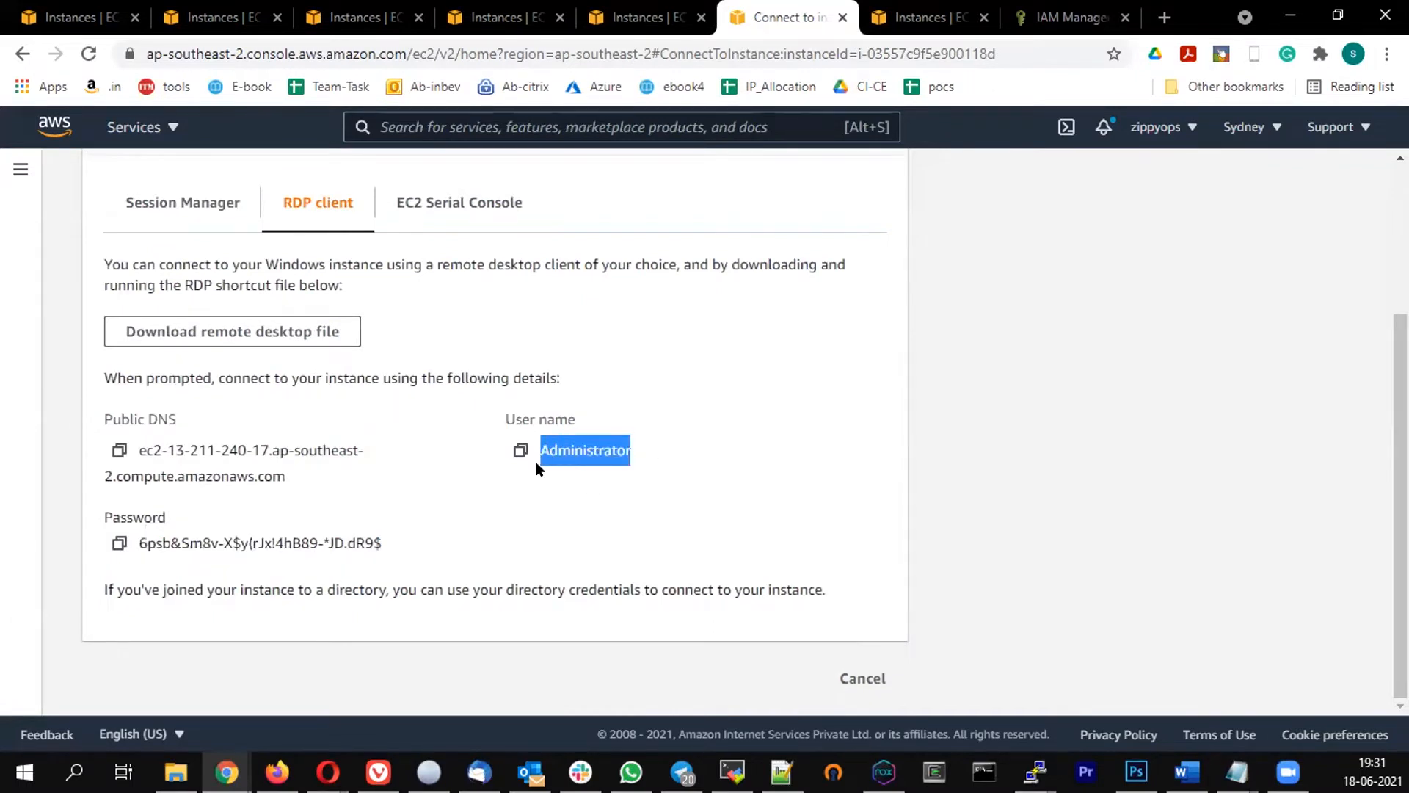
pyautogui.hotkey('alt', 'Tab')
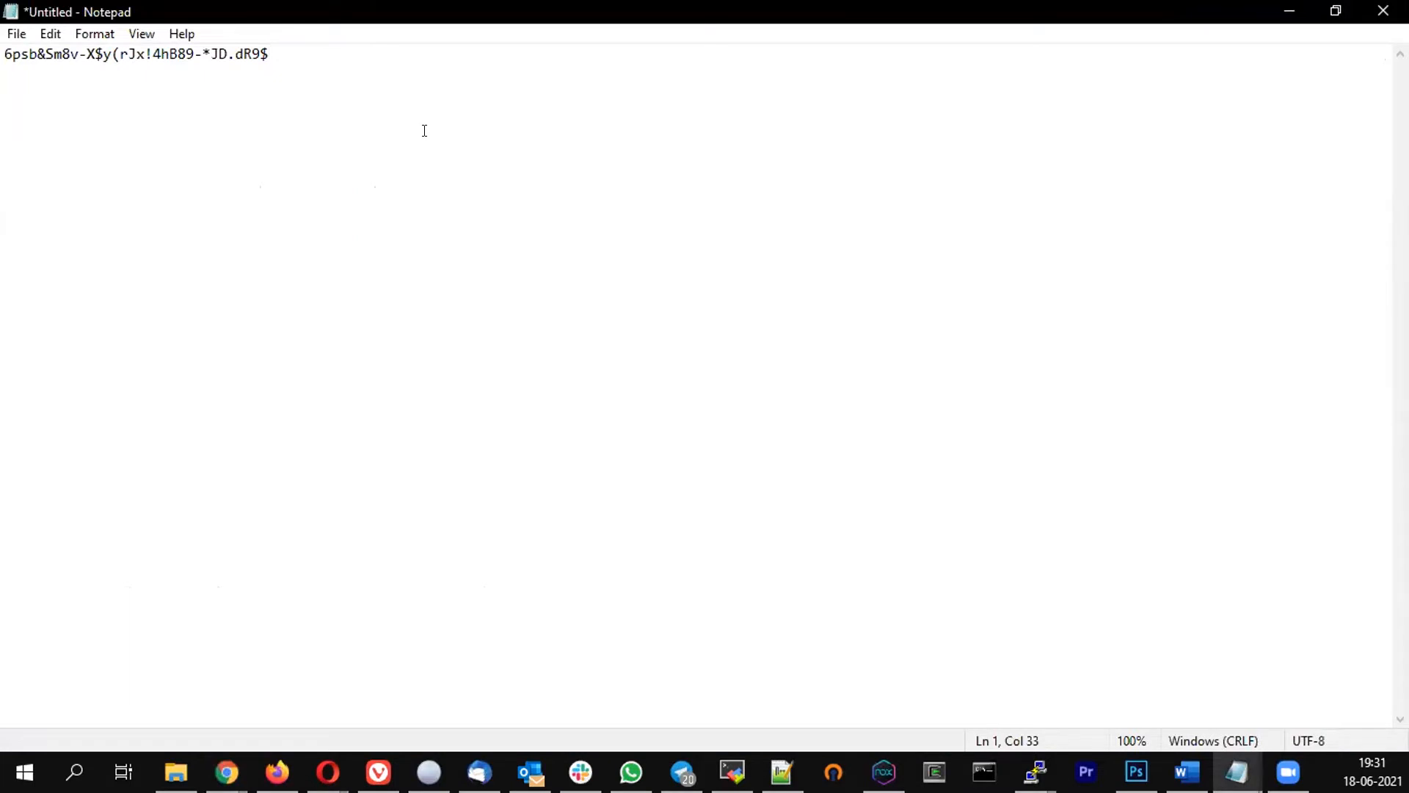
pyautogui.press('Return')
pyautogui.press('Return')
pyautogui.hotkey('ctrl', 'v')
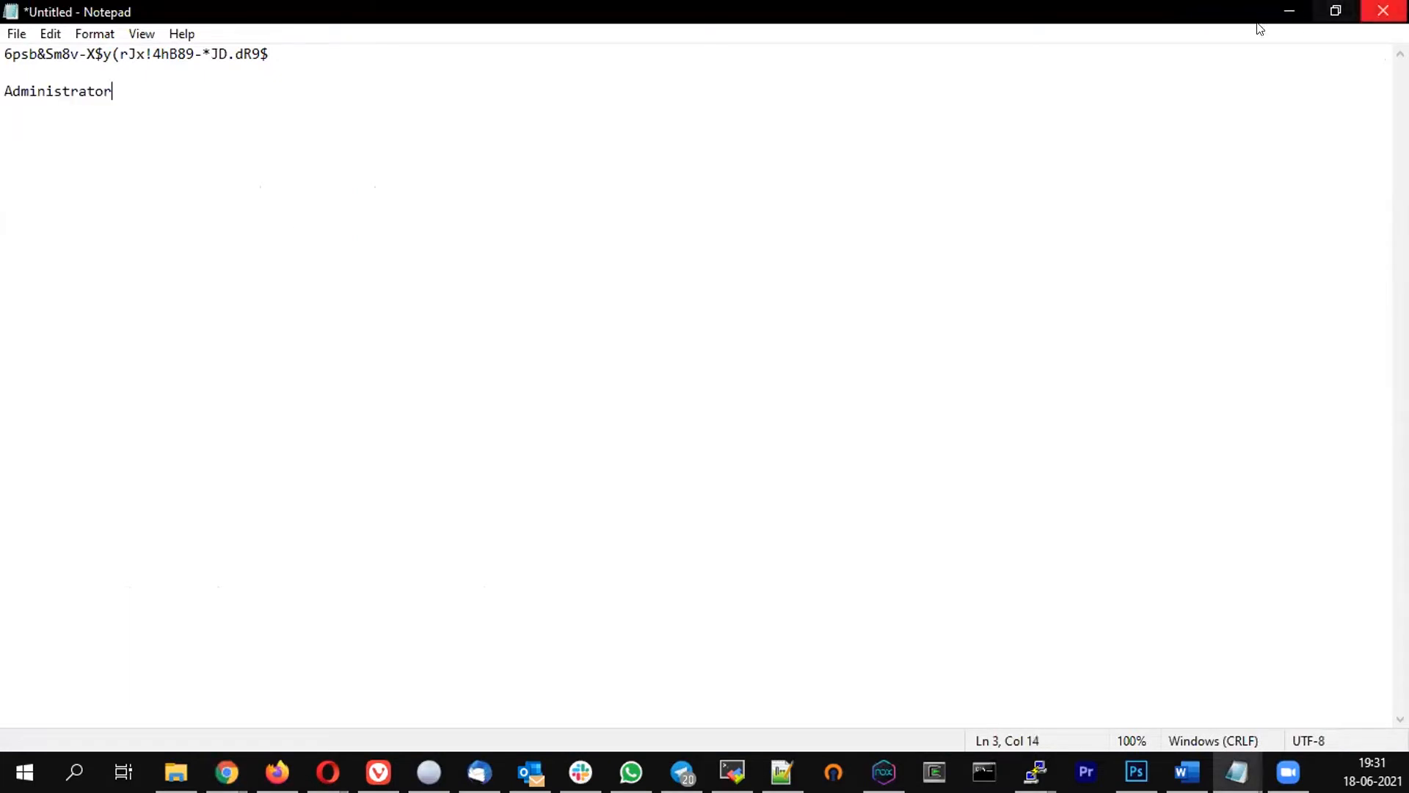
pyautogui.click(1289, 11)
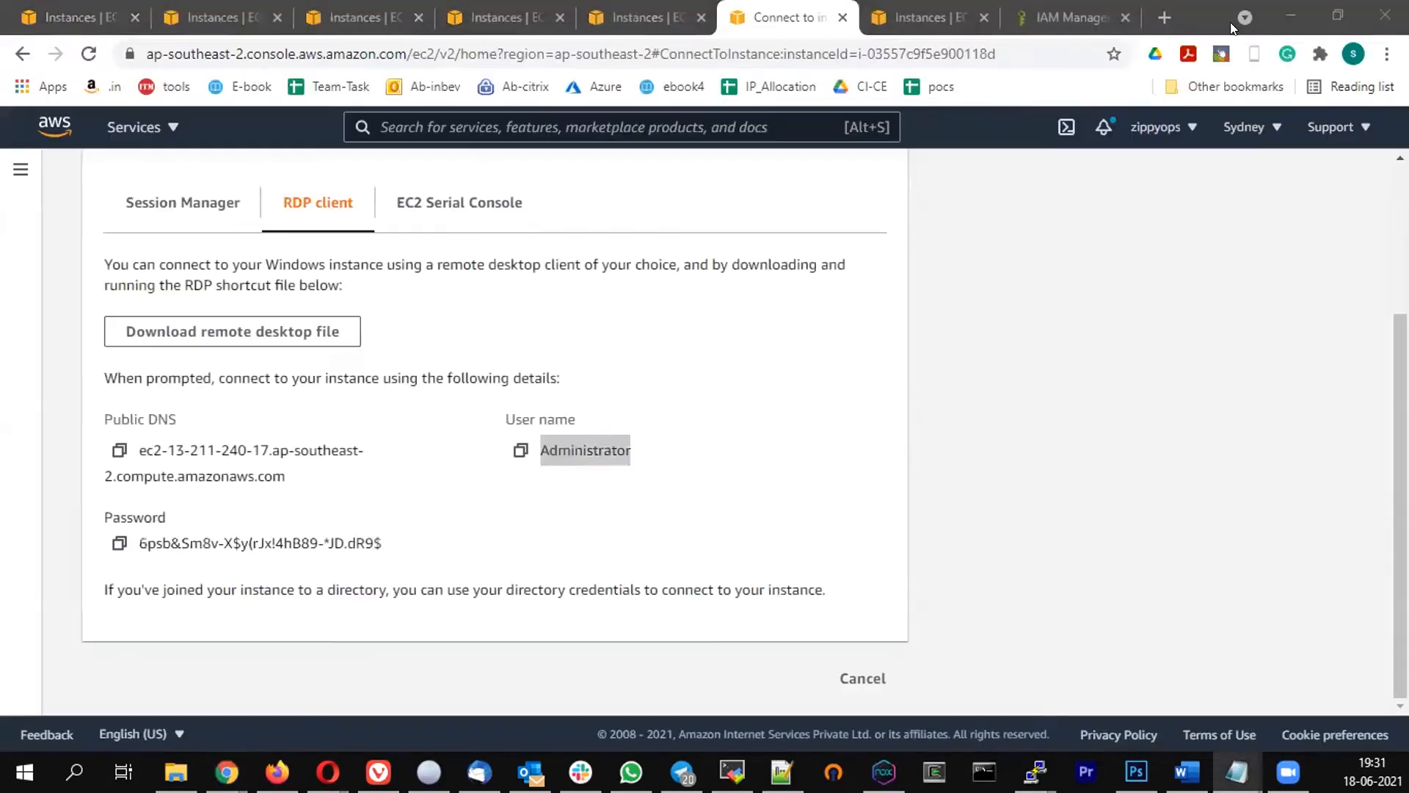
# Download the remote desktop file, then revisit the instance's RDP and password pages
pyautogui.click(229, 332)
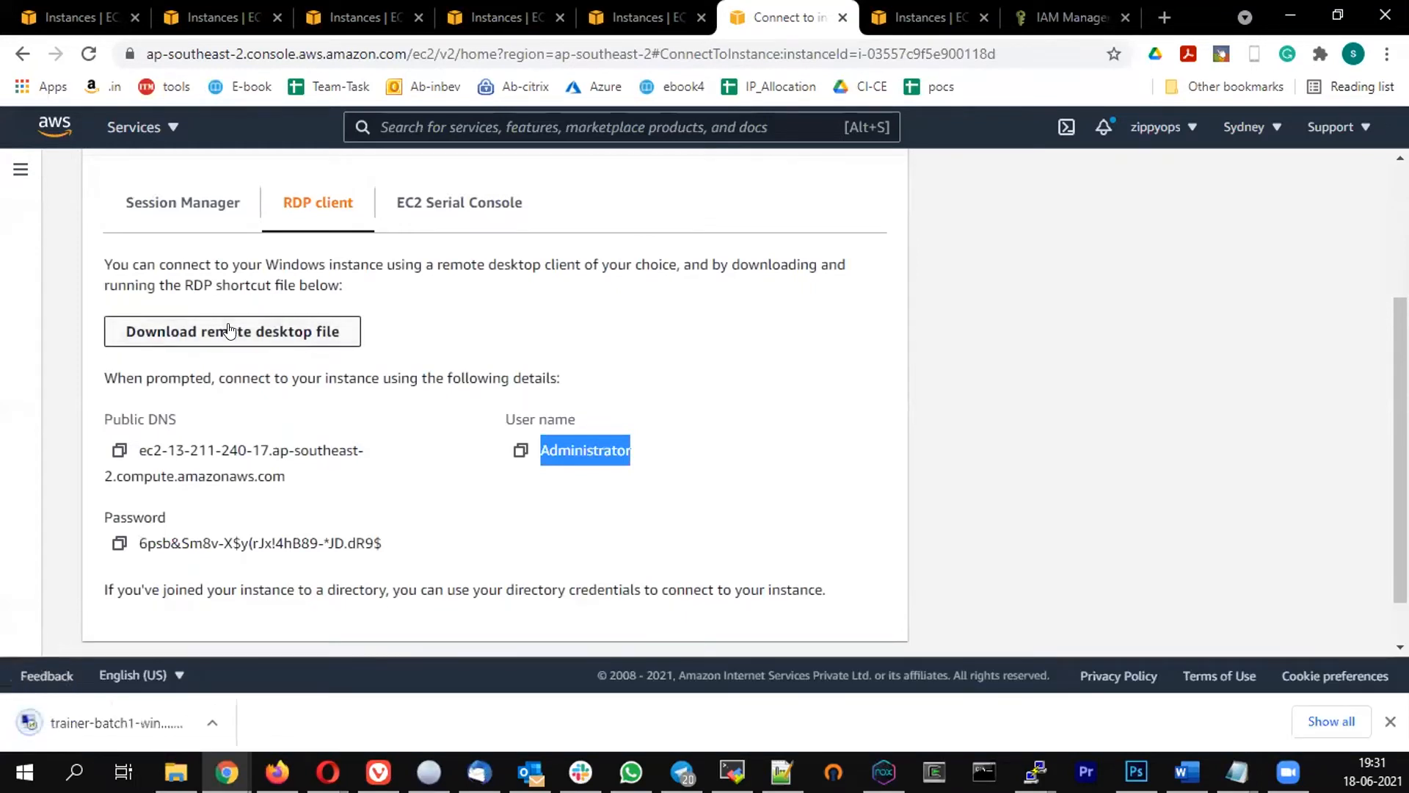
pyautogui.click(784, 381)
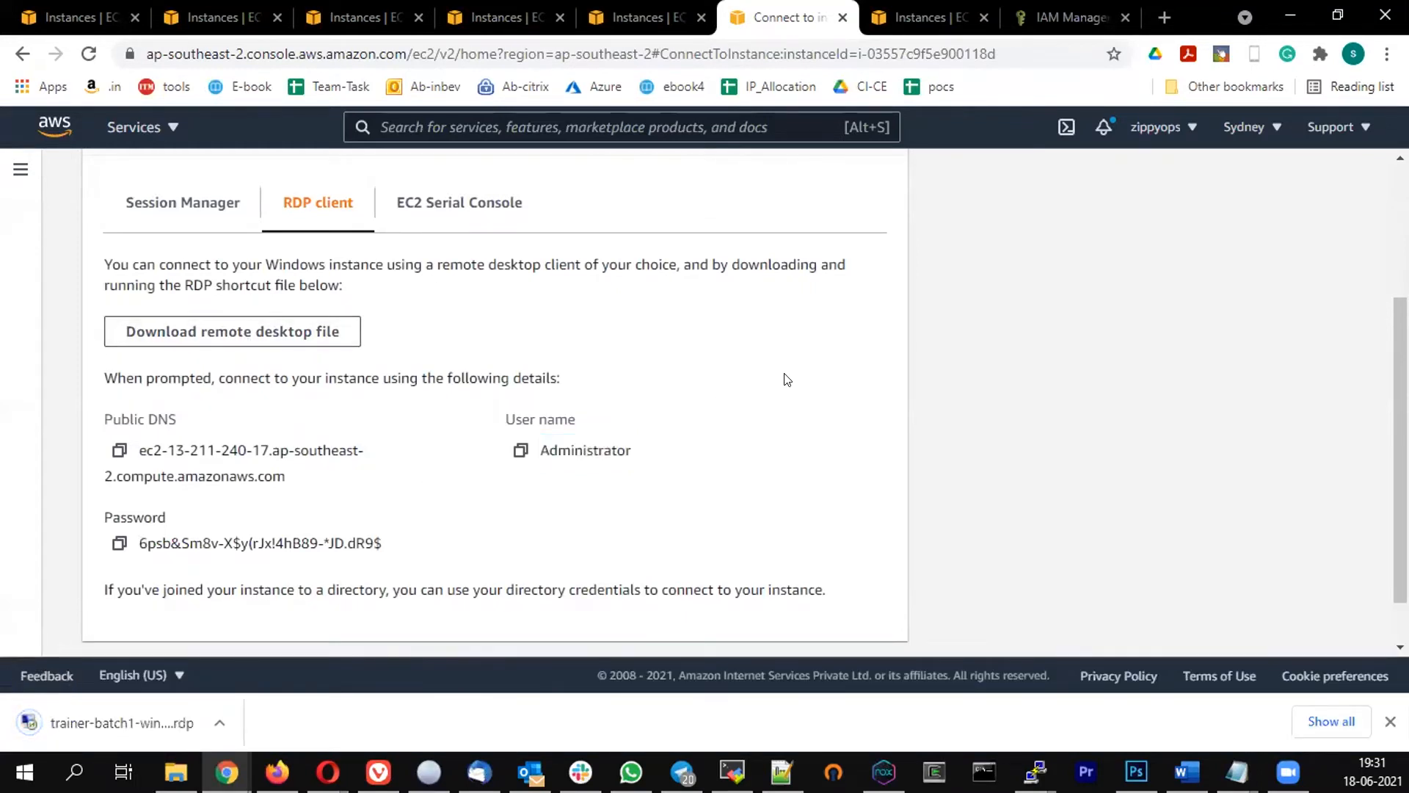
pyautogui.scroll(3, 761, 410)
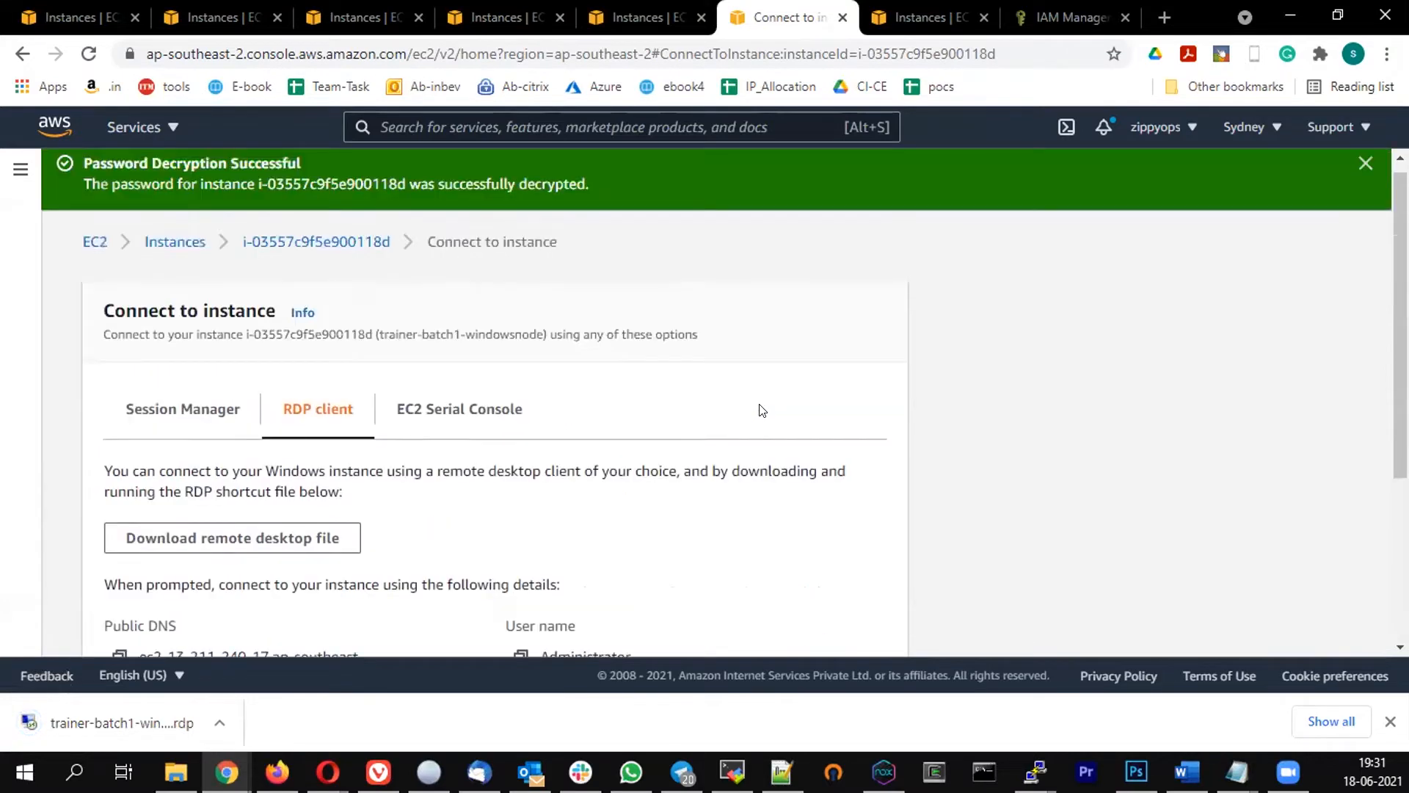
pyautogui.click(176, 243)
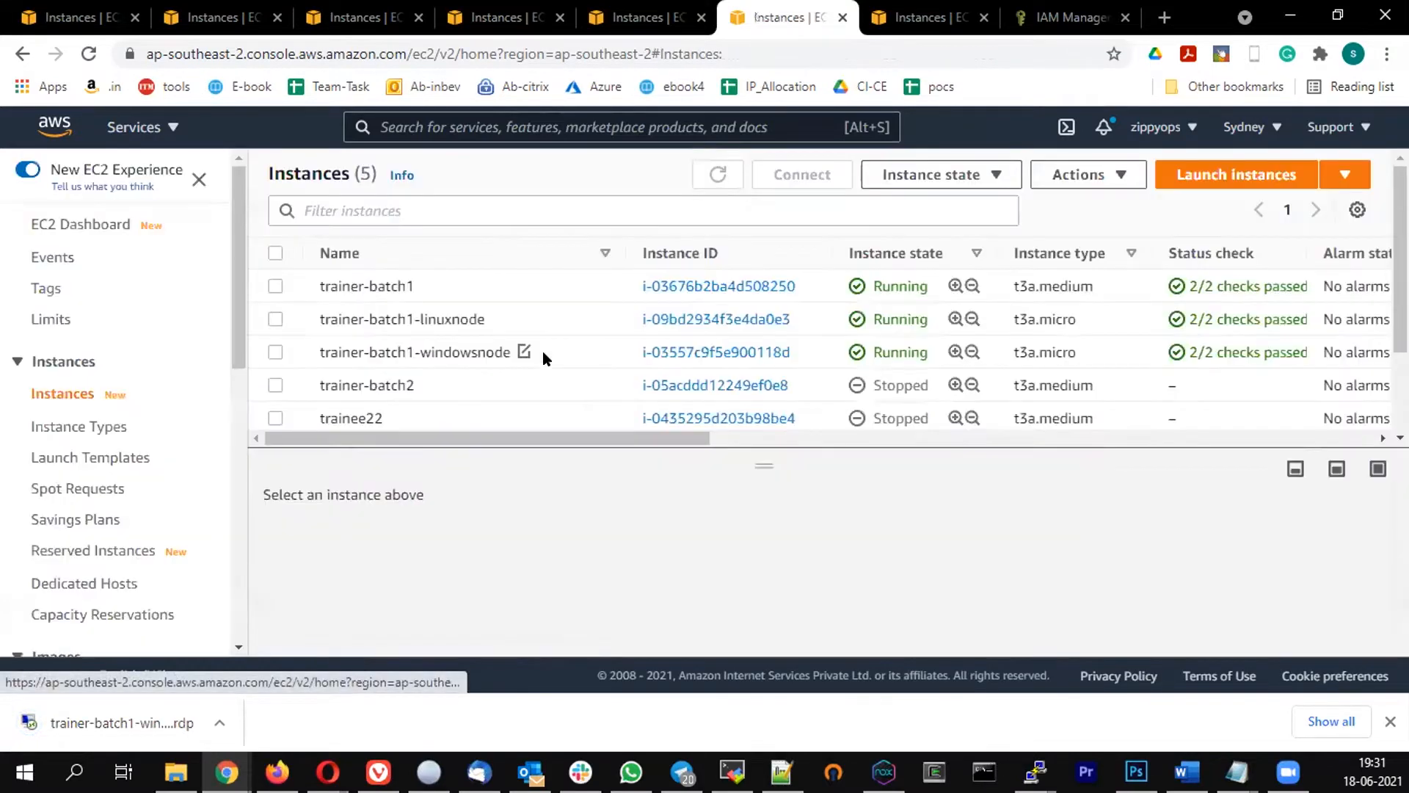
pyautogui.click(273, 352)
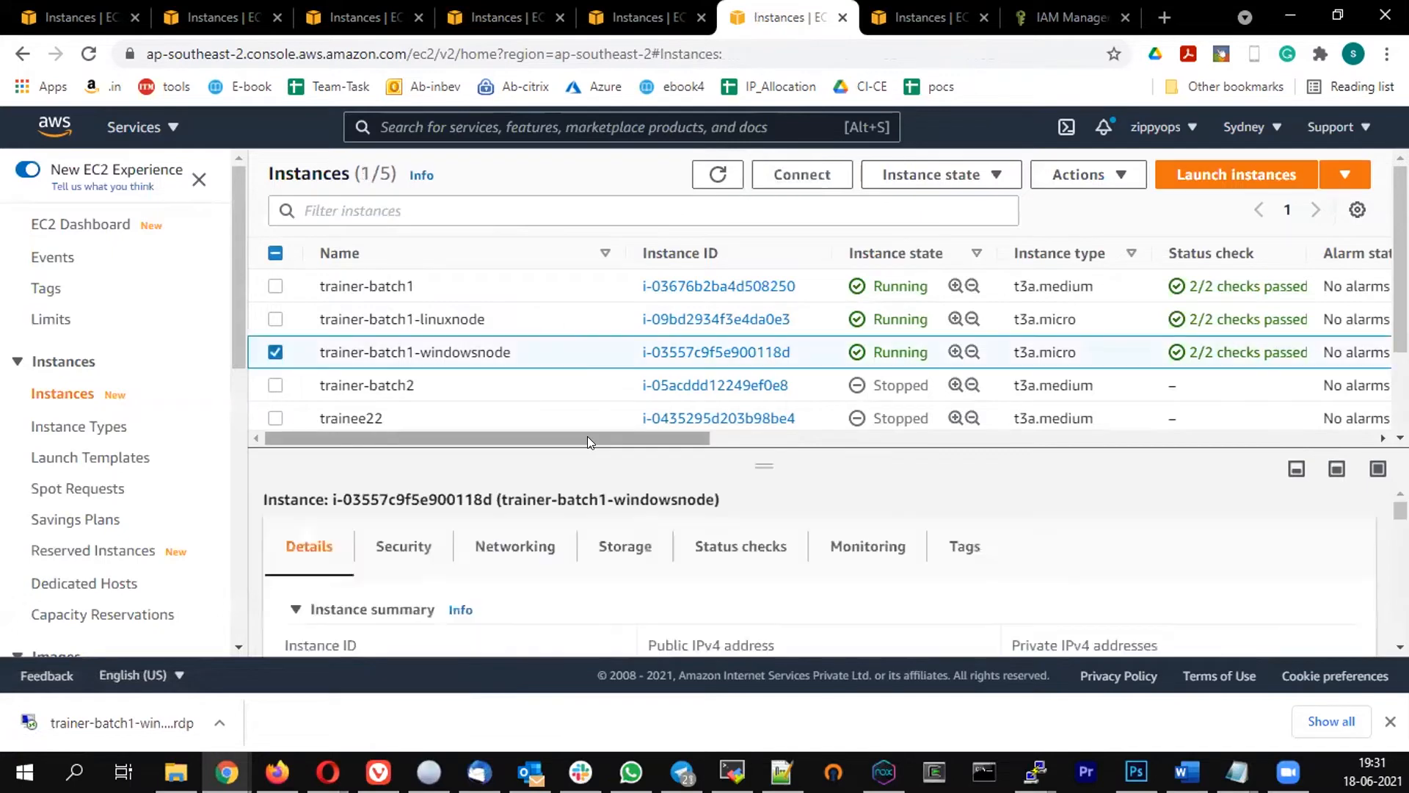
pyautogui.click(811, 179)
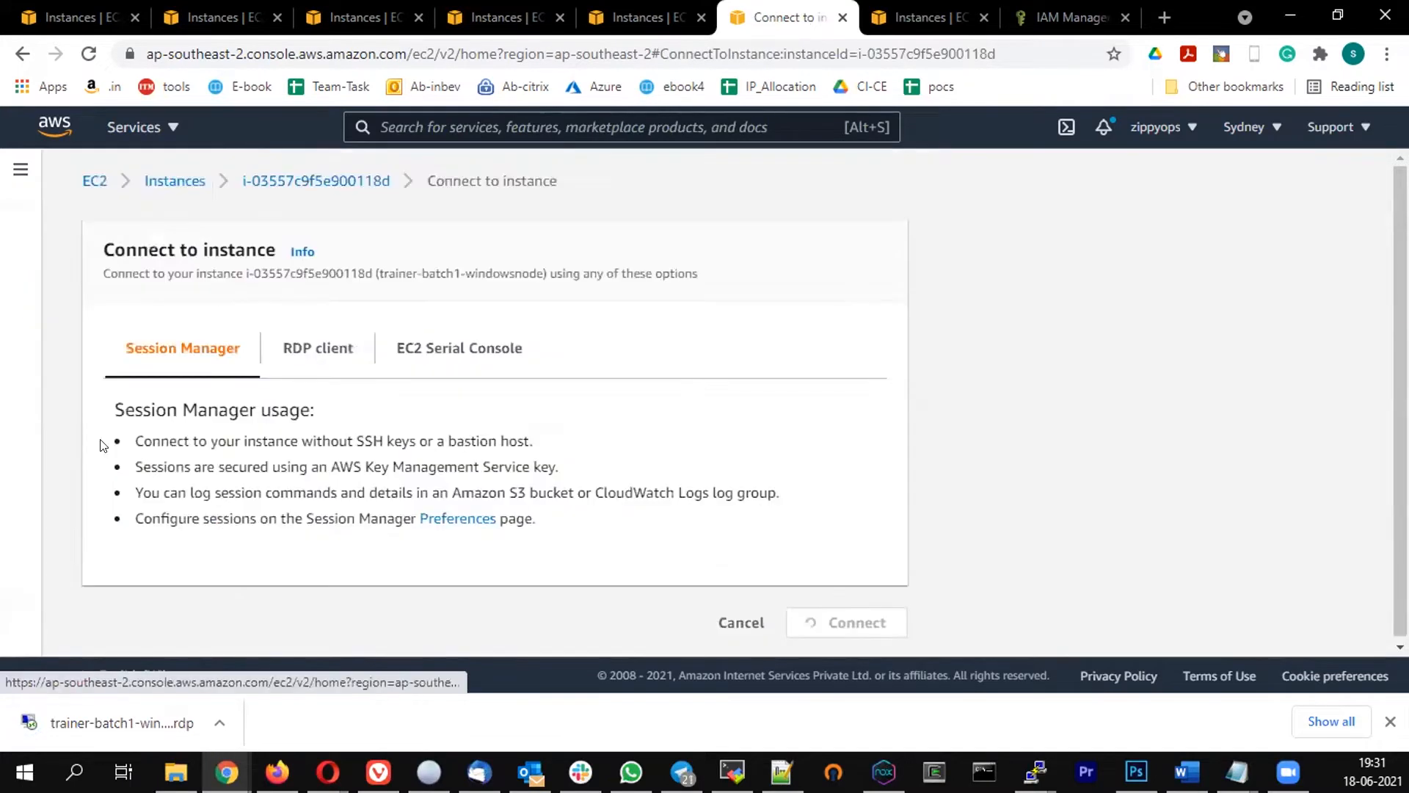
pyautogui.click(306, 359)
pyautogui.scroll(-3, 626, 347)
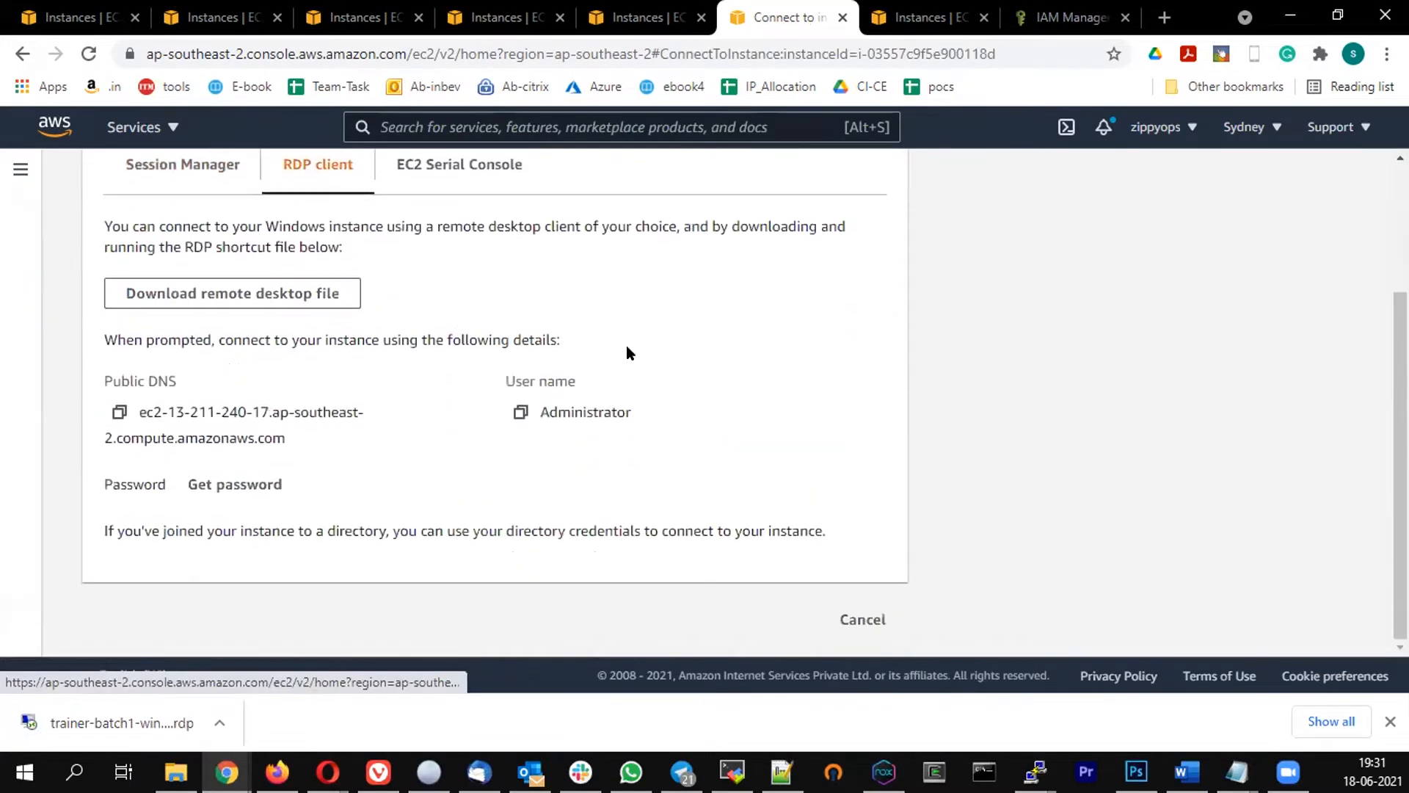
pyautogui.click(242, 481)
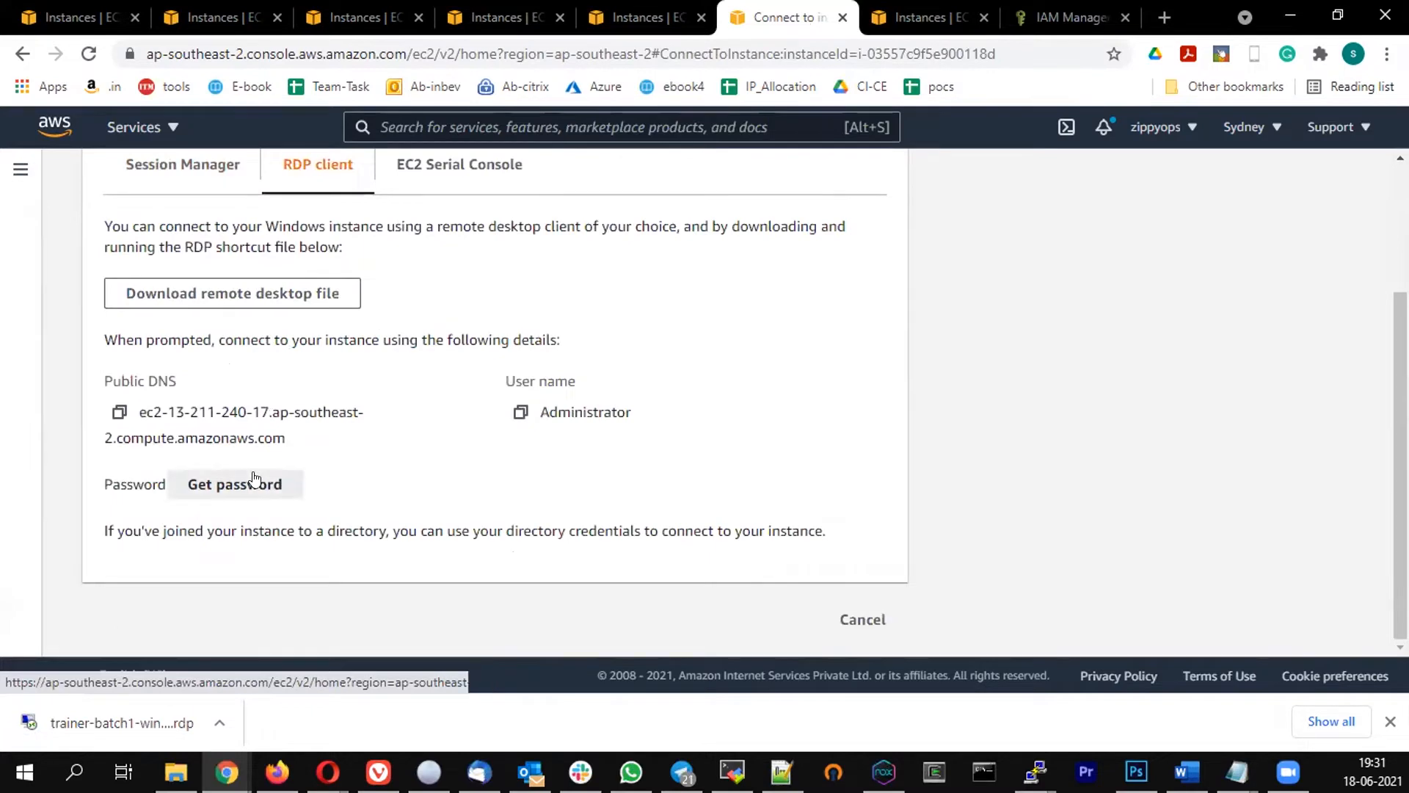
pyautogui.scroll(-3, 174, 396)
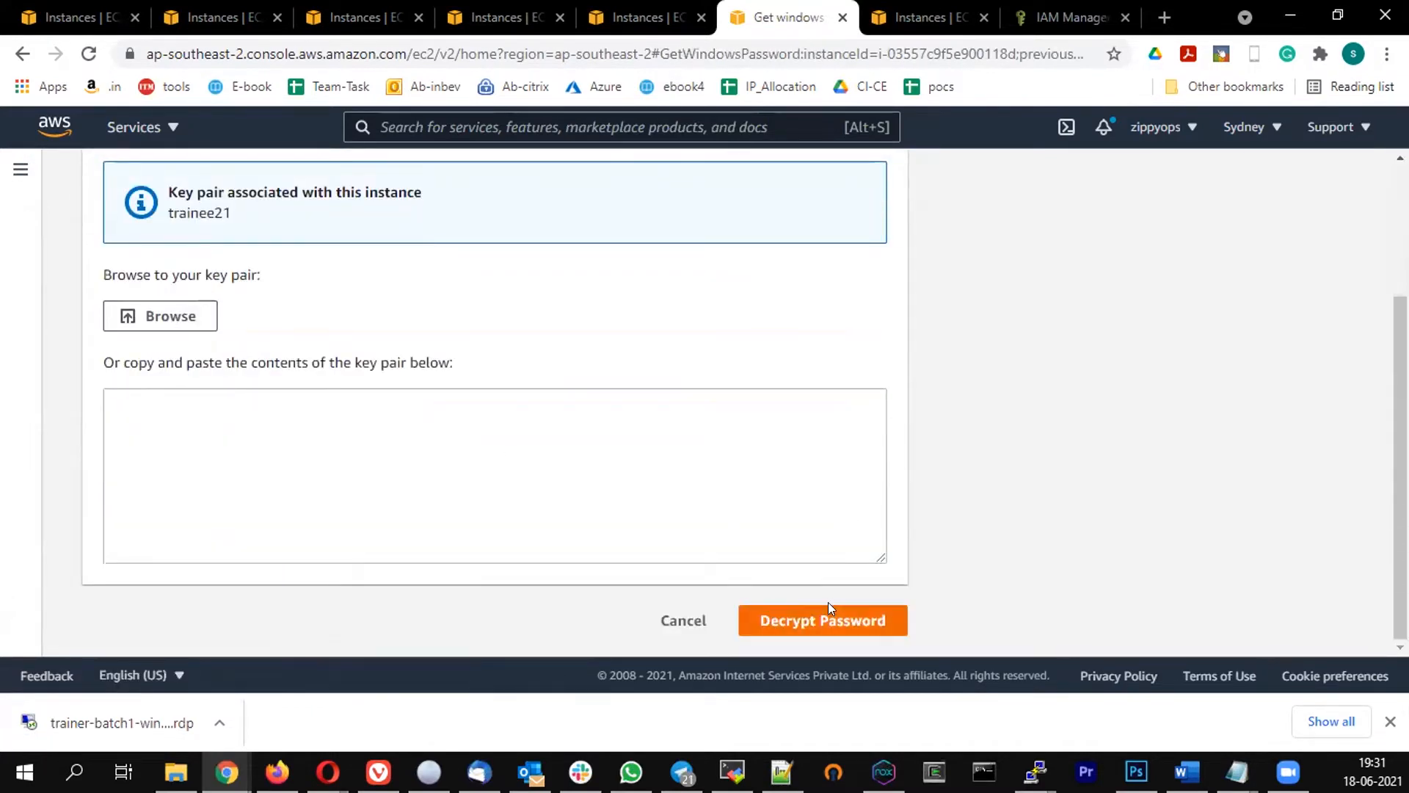
pyautogui.click(681, 622)
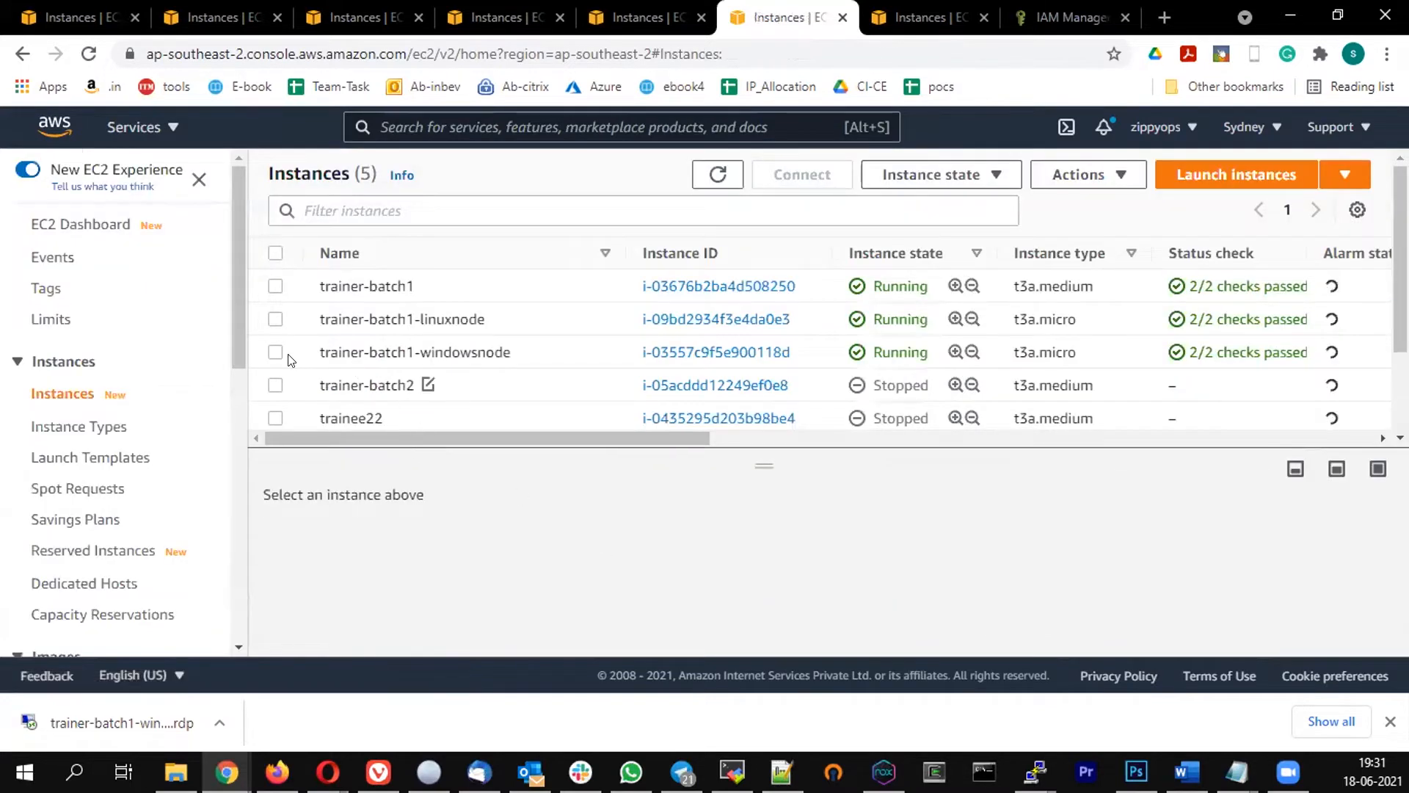
# Open the downloaded .rdp file for trainer-batch1-windowsnode and accept the connection warning
pyautogui.click(275, 354)
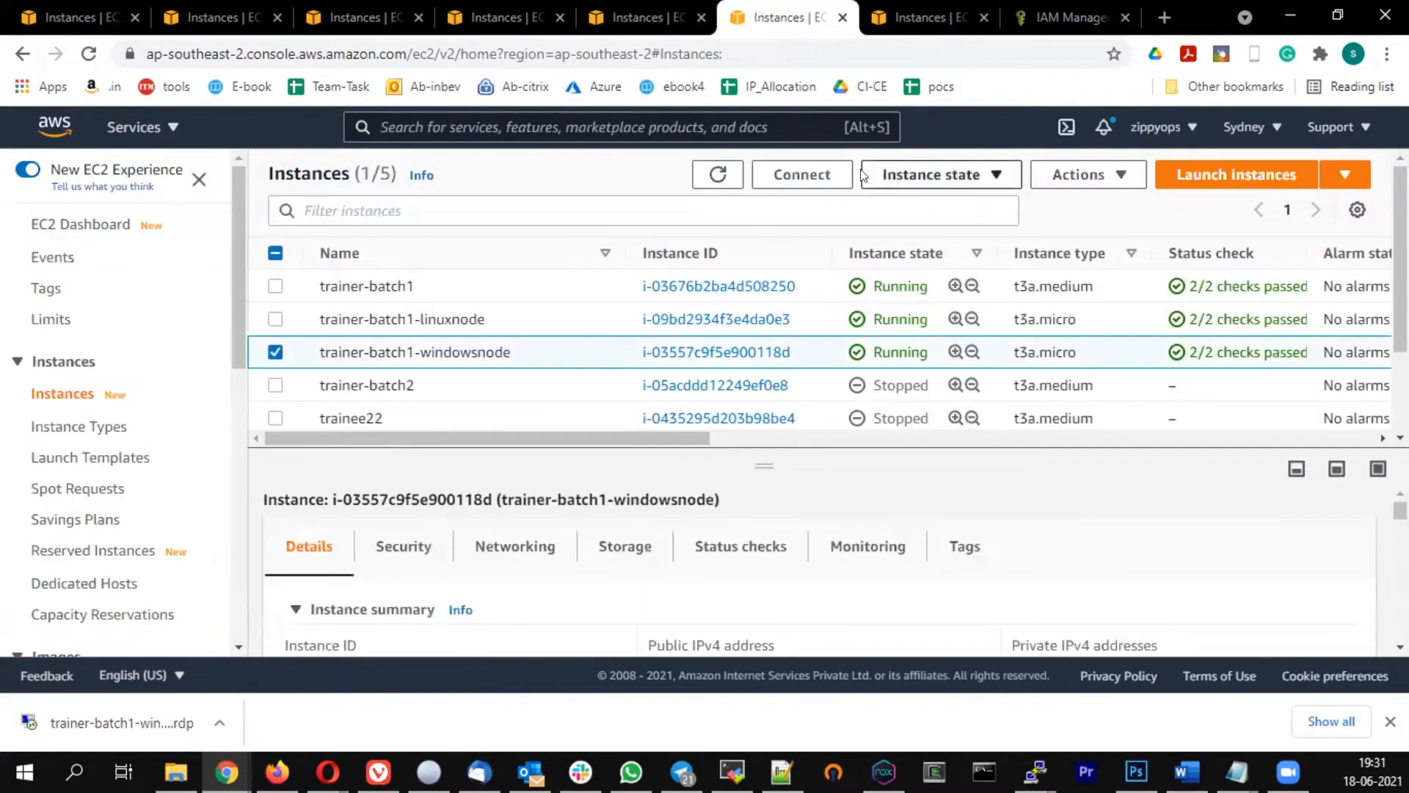
pyautogui.click(800, 176)
pyautogui.click(323, 351)
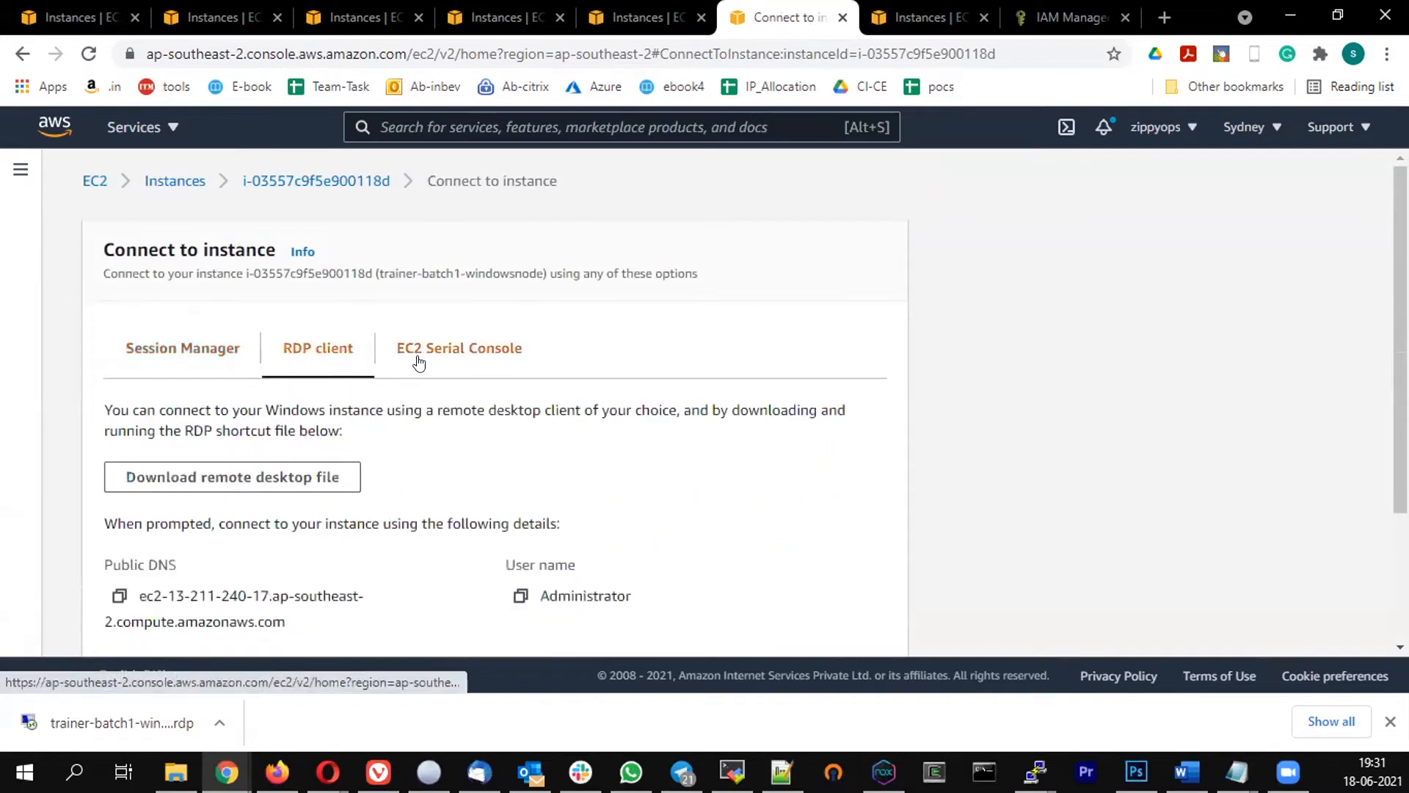
pyautogui.scroll(-3, 323, 352)
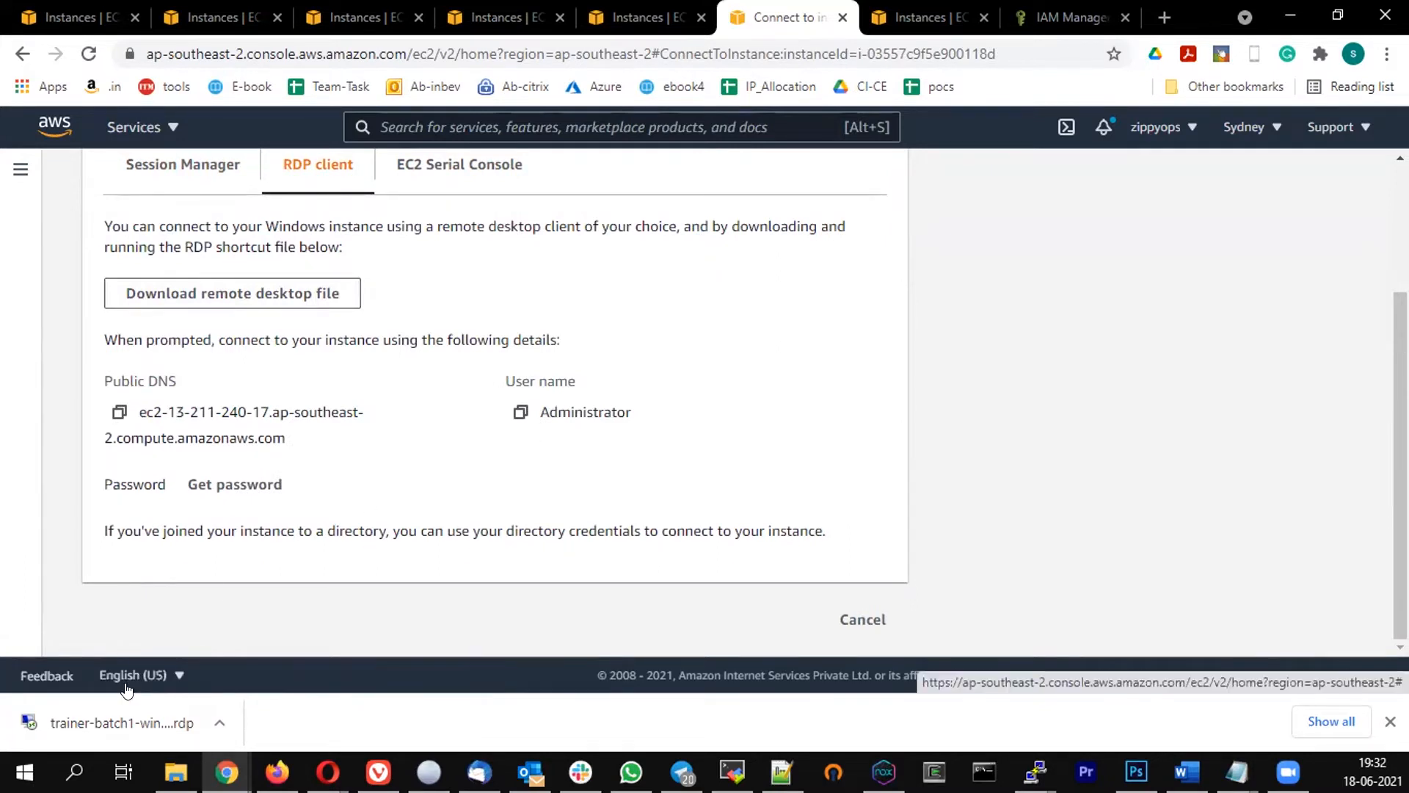
pyautogui.click(120, 730)
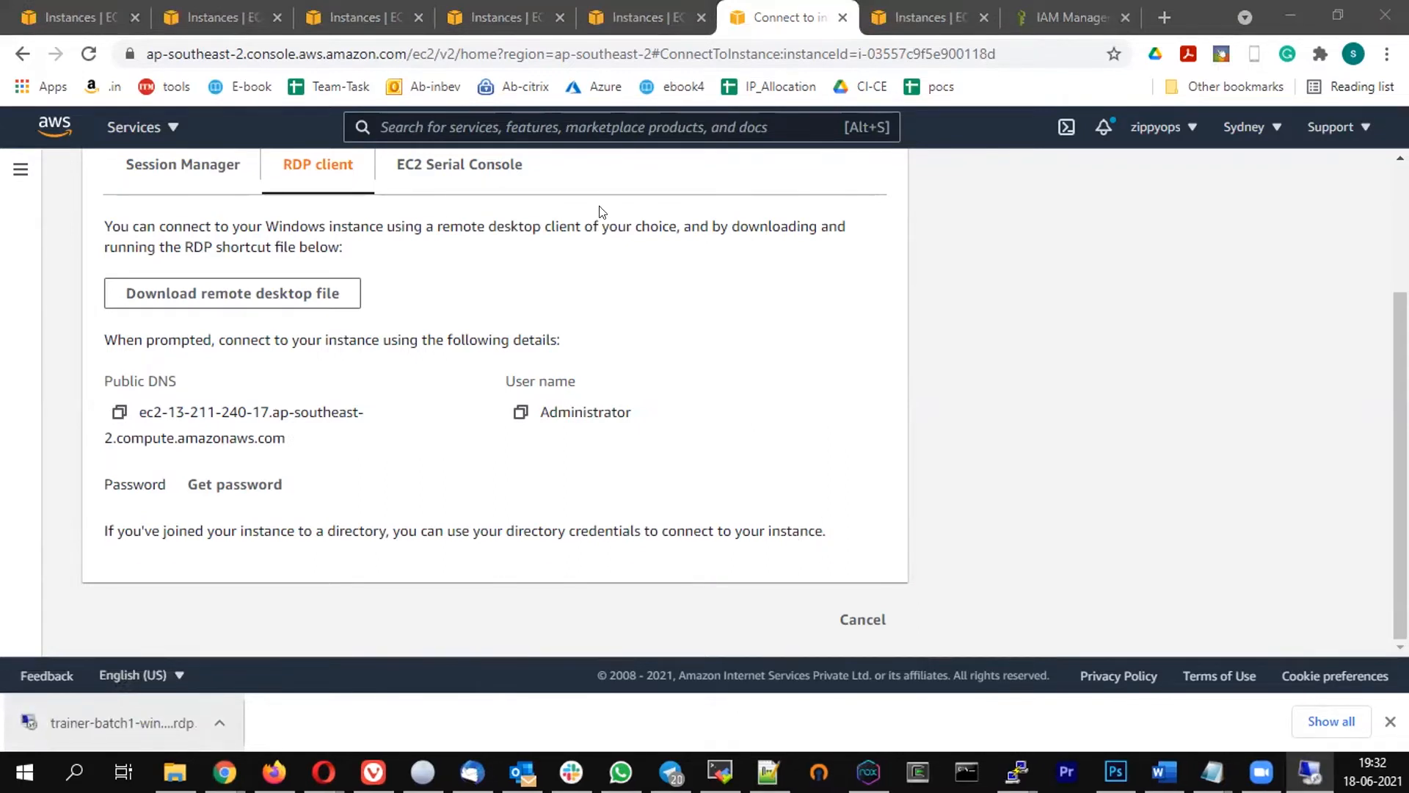
pyautogui.click(863, 434)
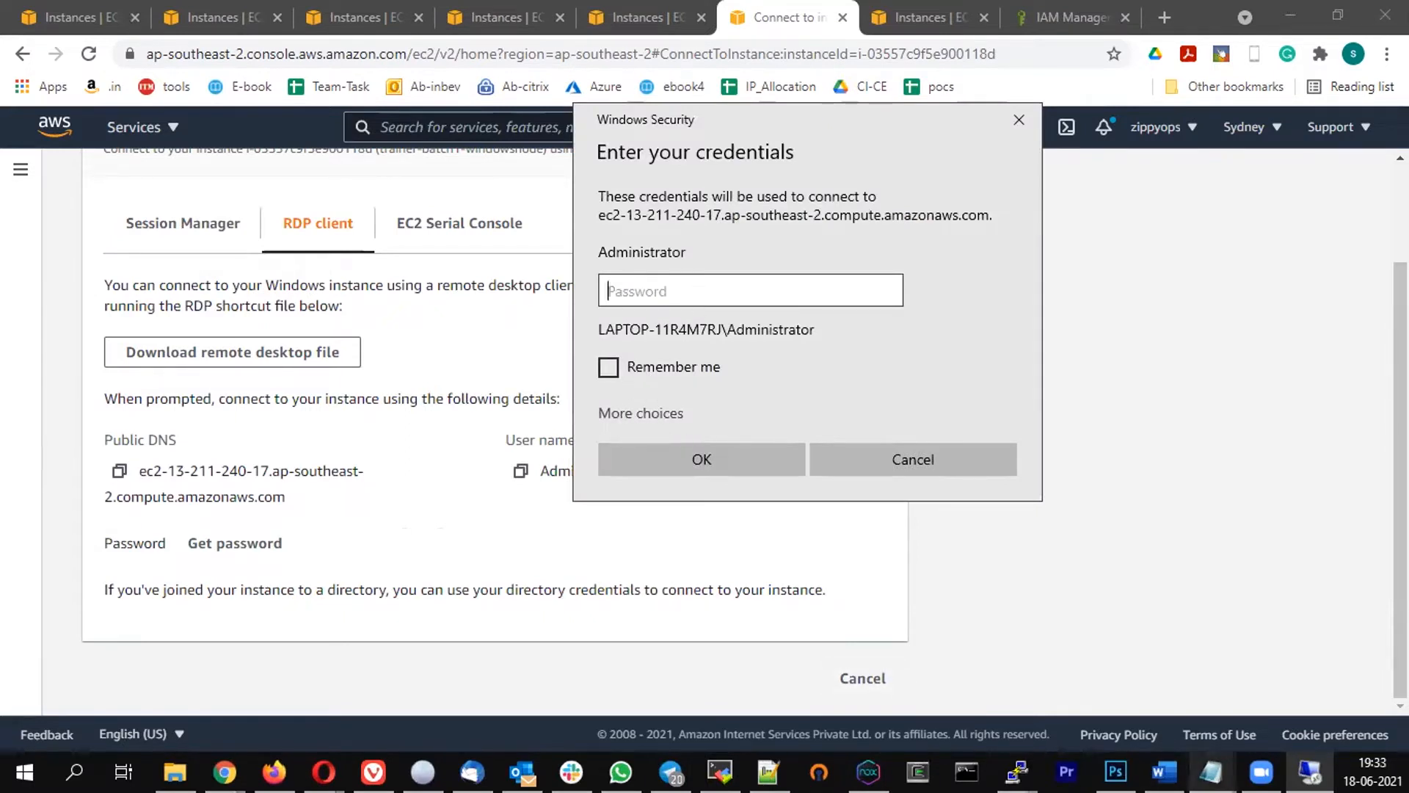
# Log in with the Administrator password copied from the Notepad notes and accept the certificate warning
pyautogui.click(1212, 772)
pyautogui.click(1270, 679)
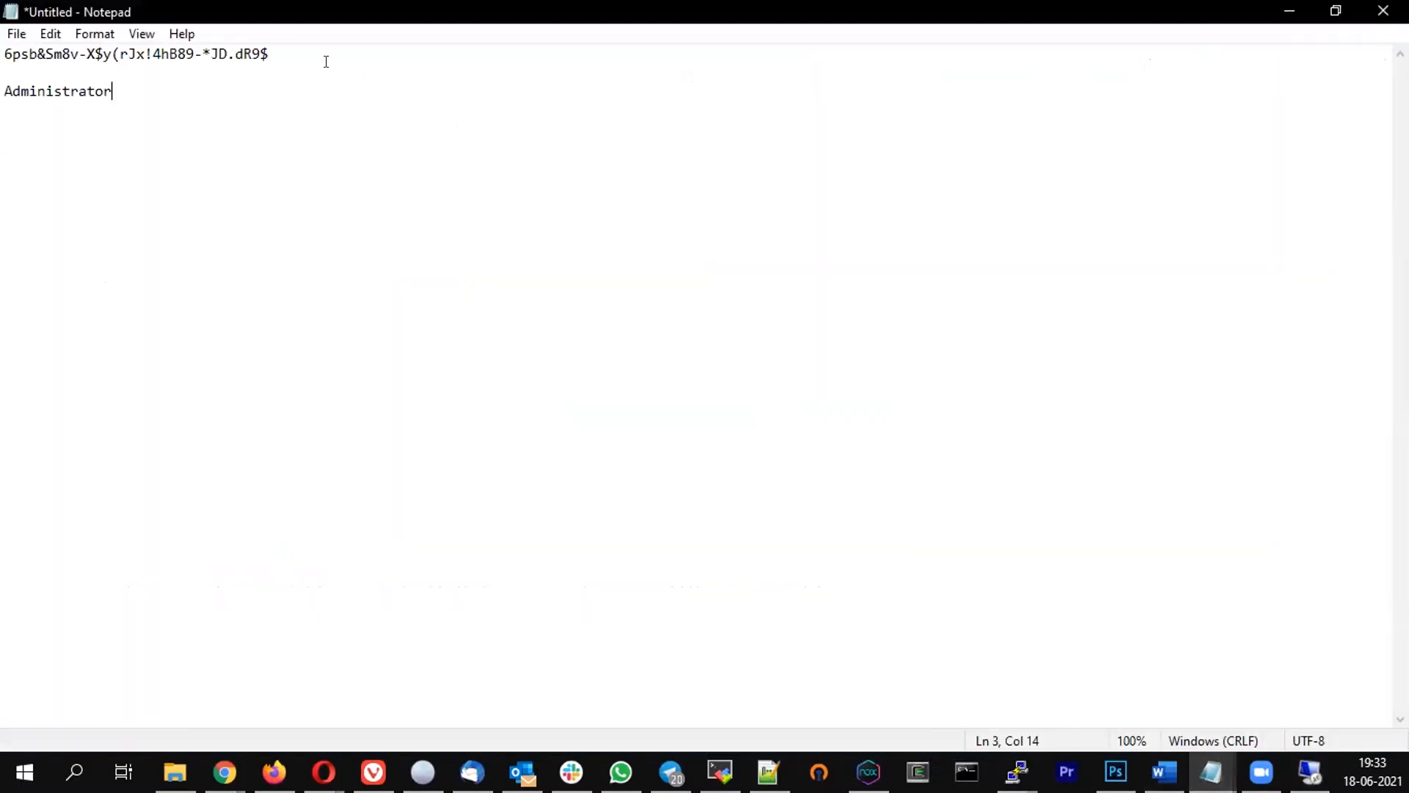
pyautogui.press('Down')
pyautogui.hotkey('shift', 'Up')
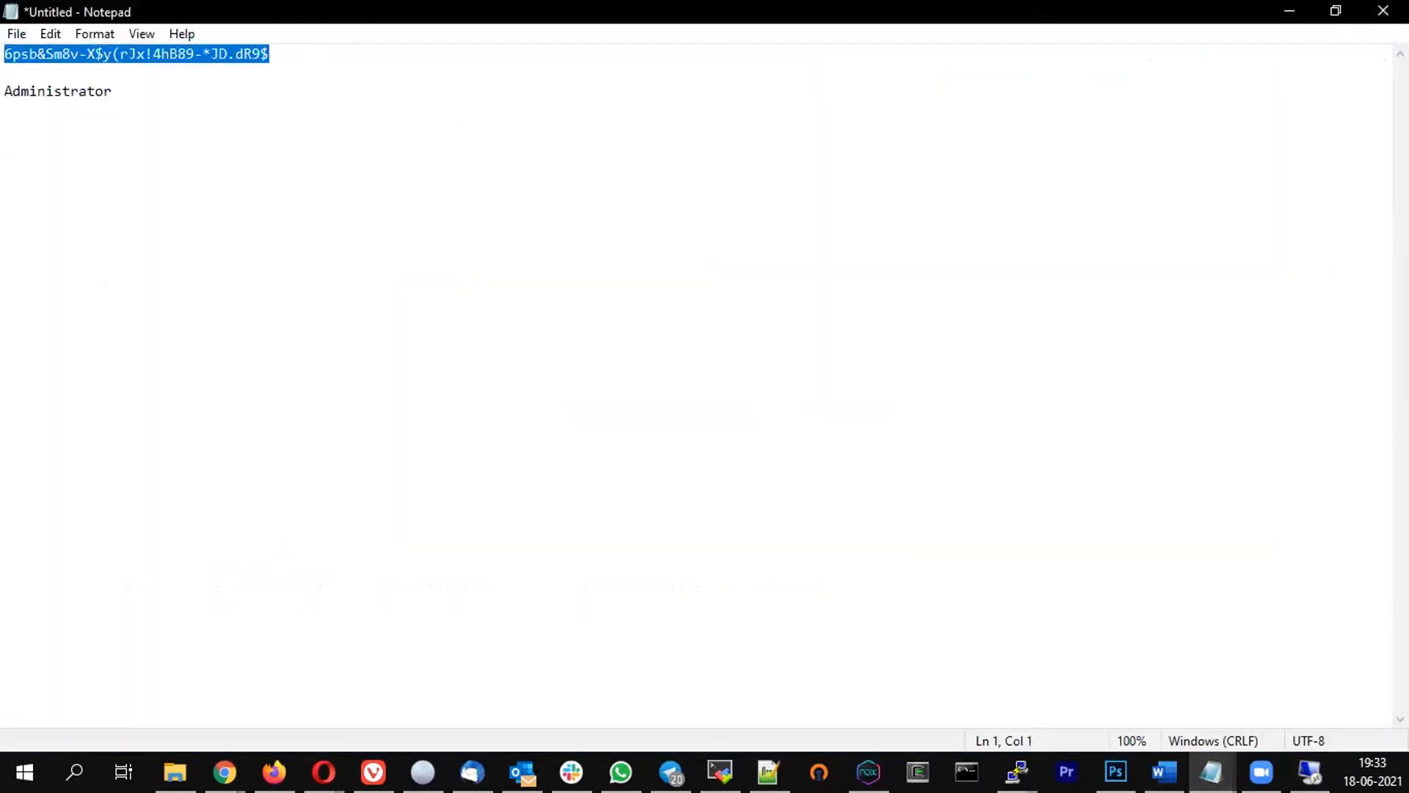
pyautogui.hotkey('ctrl', 'c')
pyautogui.hotkey('alt', 'Tab')
pyautogui.hotkey('ctrl', 'v')
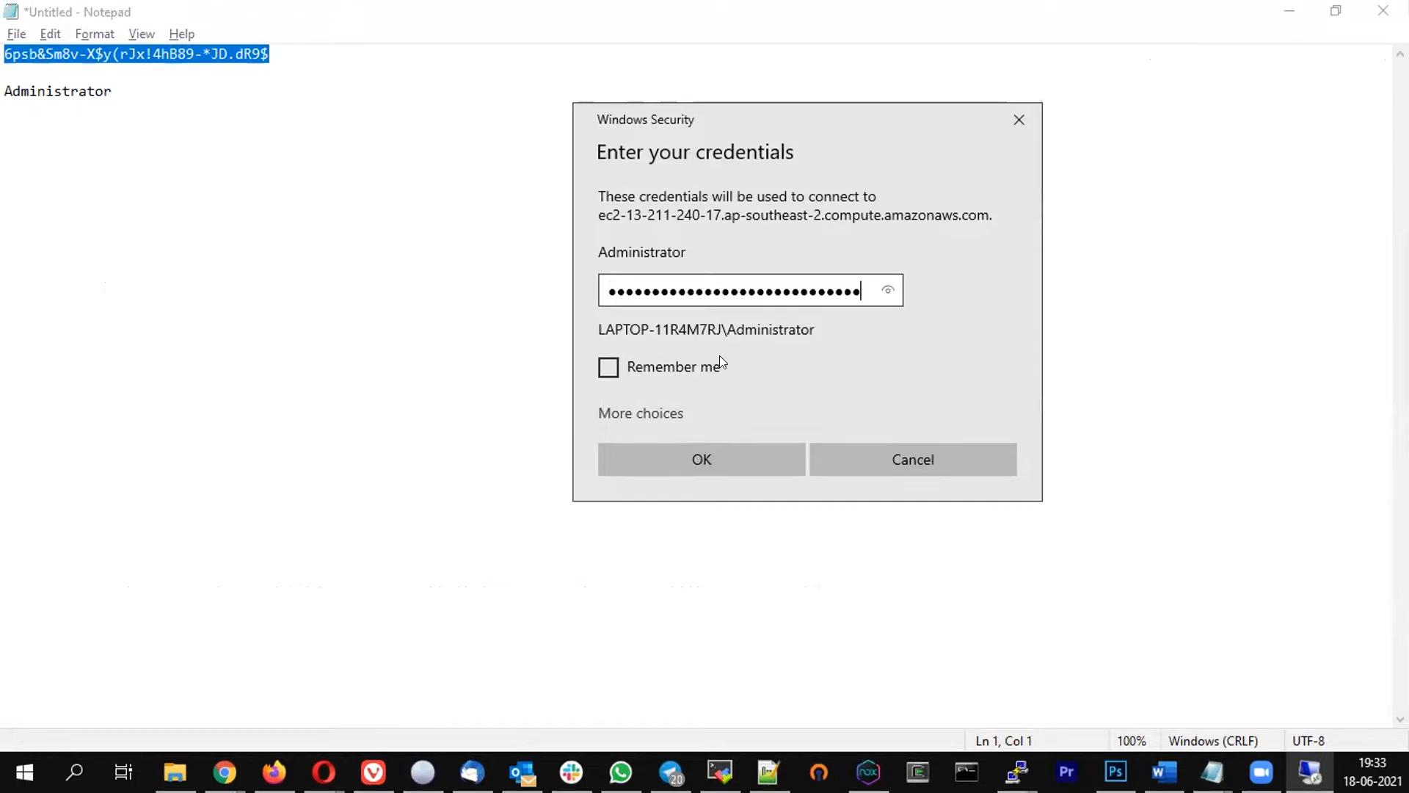
pyautogui.click(686, 461)
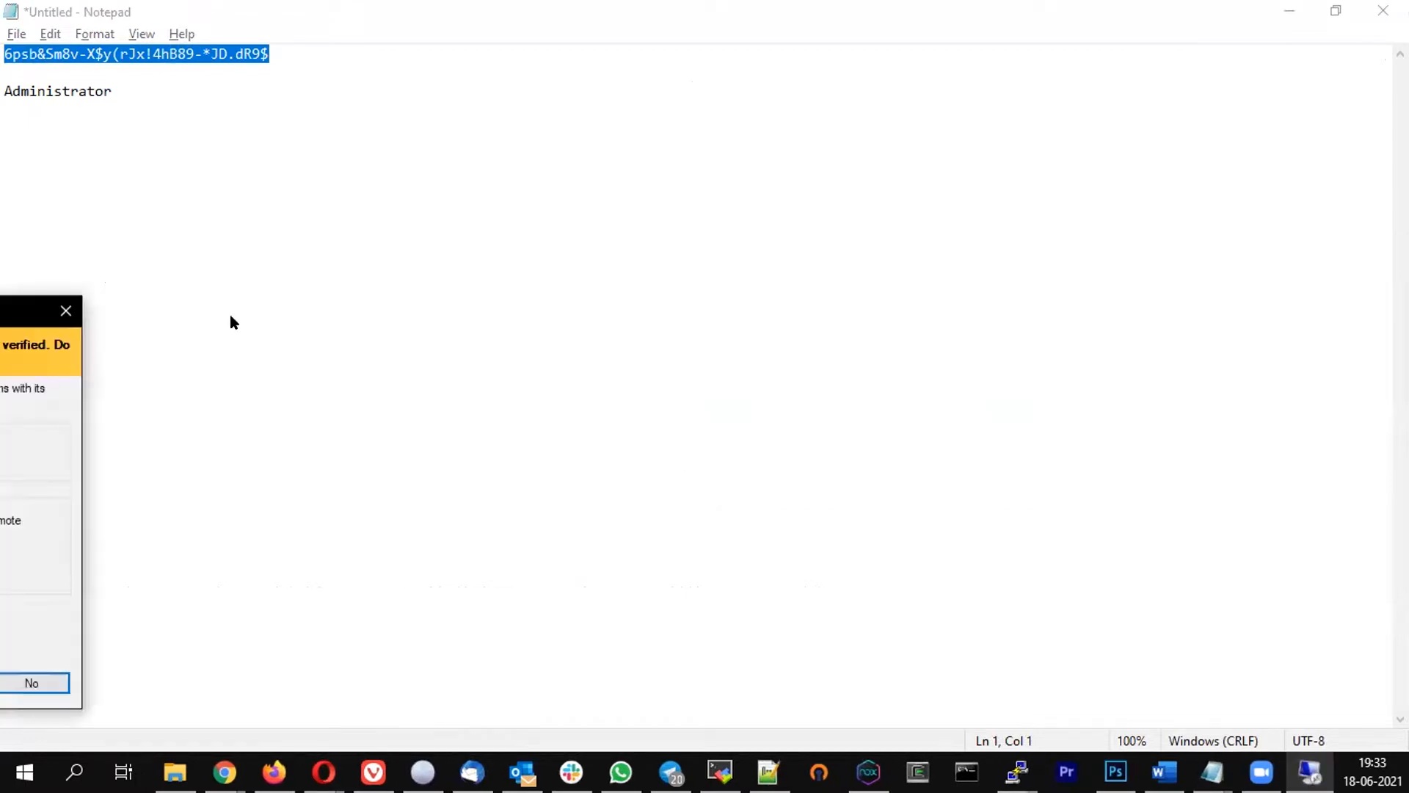
pyautogui.click(866, 552)
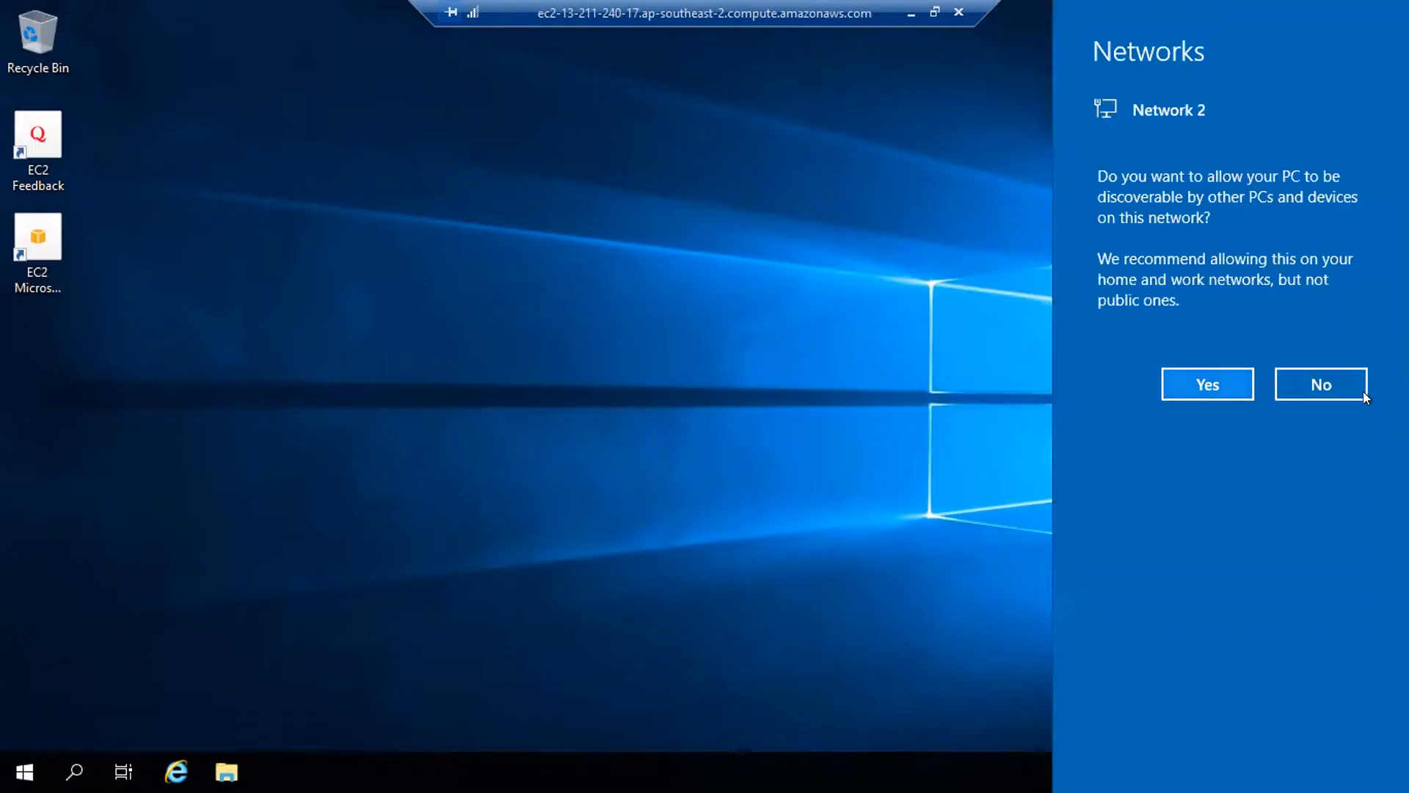
# Answer Yes to network discovery on the server and bring up Windows search
pyautogui.click(1193, 380)
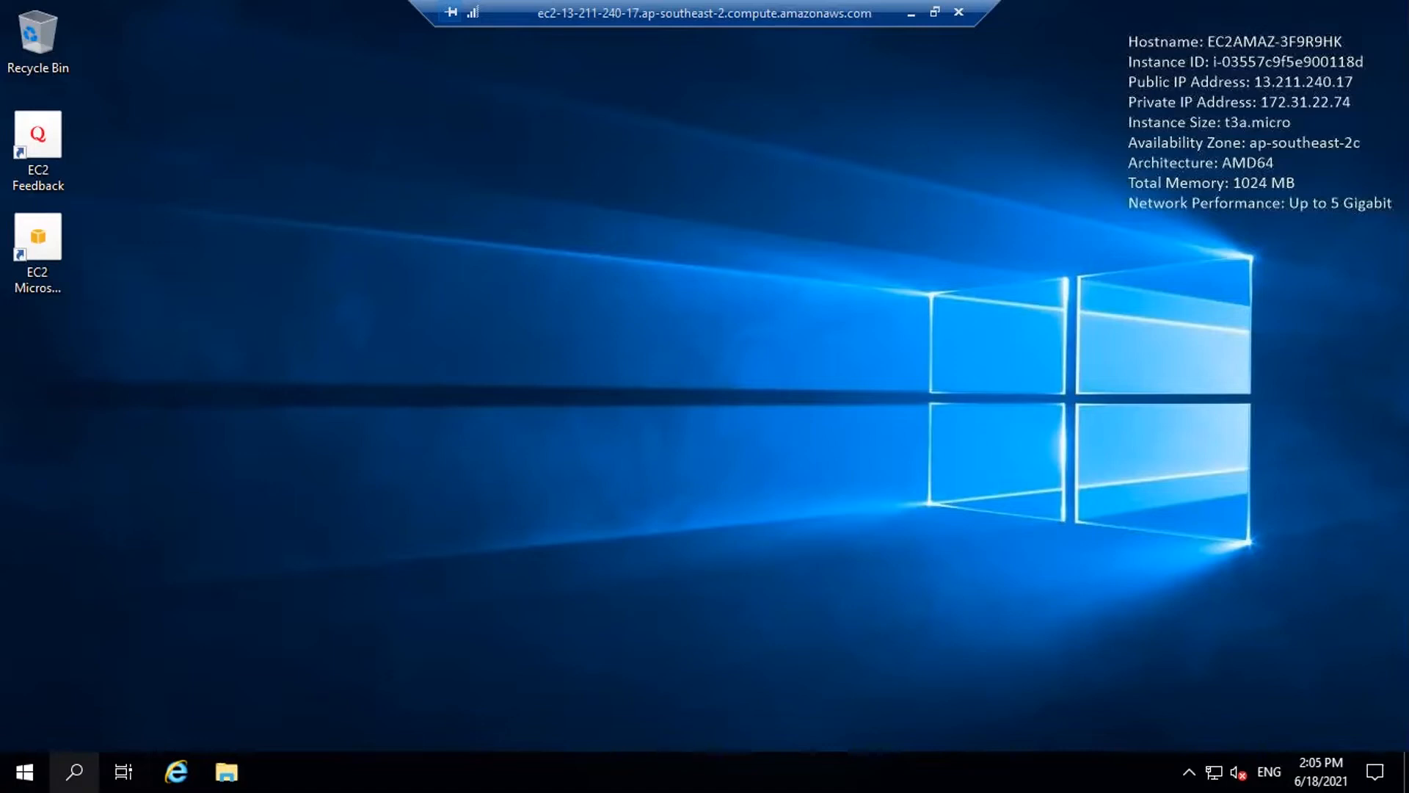
pyautogui.click(75, 771)
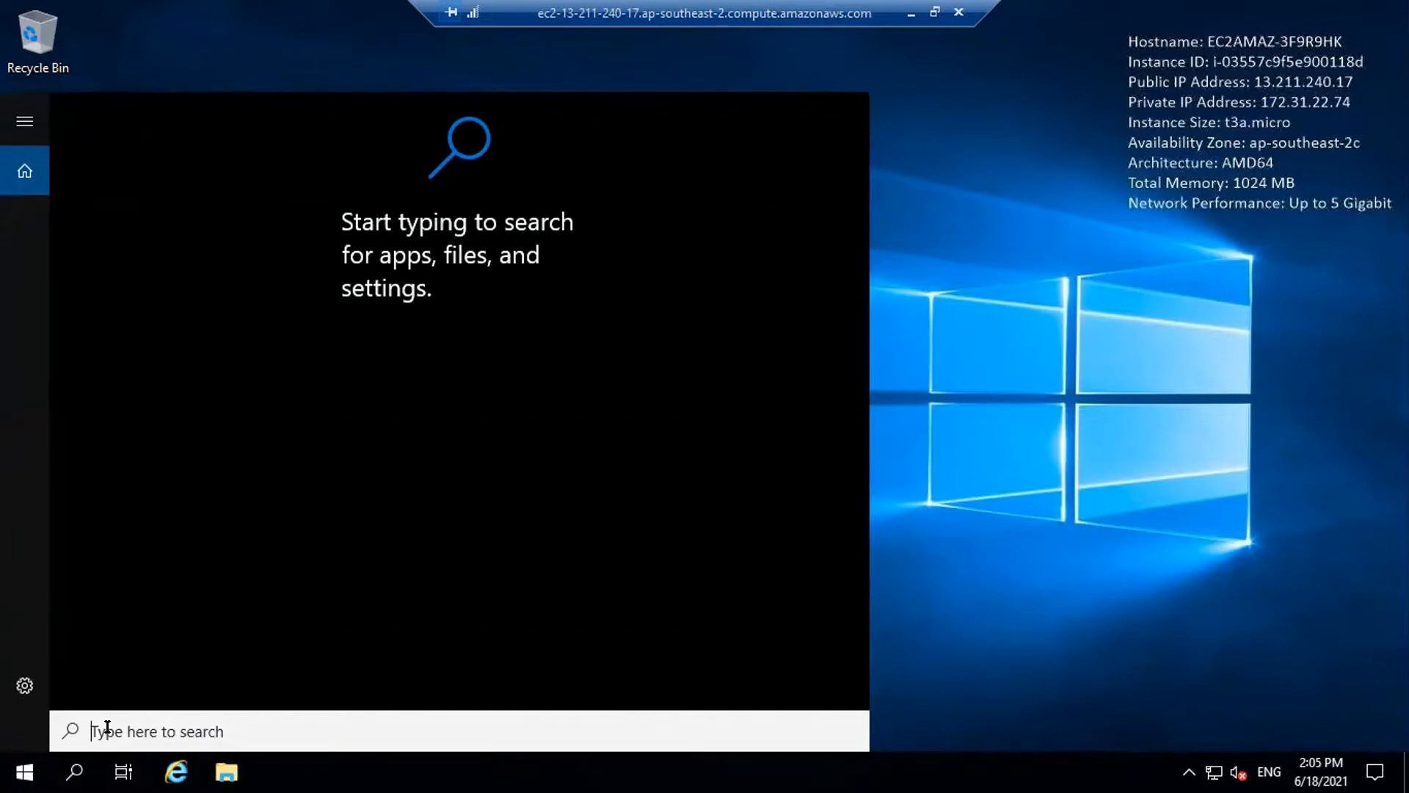
# Search for 'server' and launch Server Manager from the results
pyautogui.write('server')
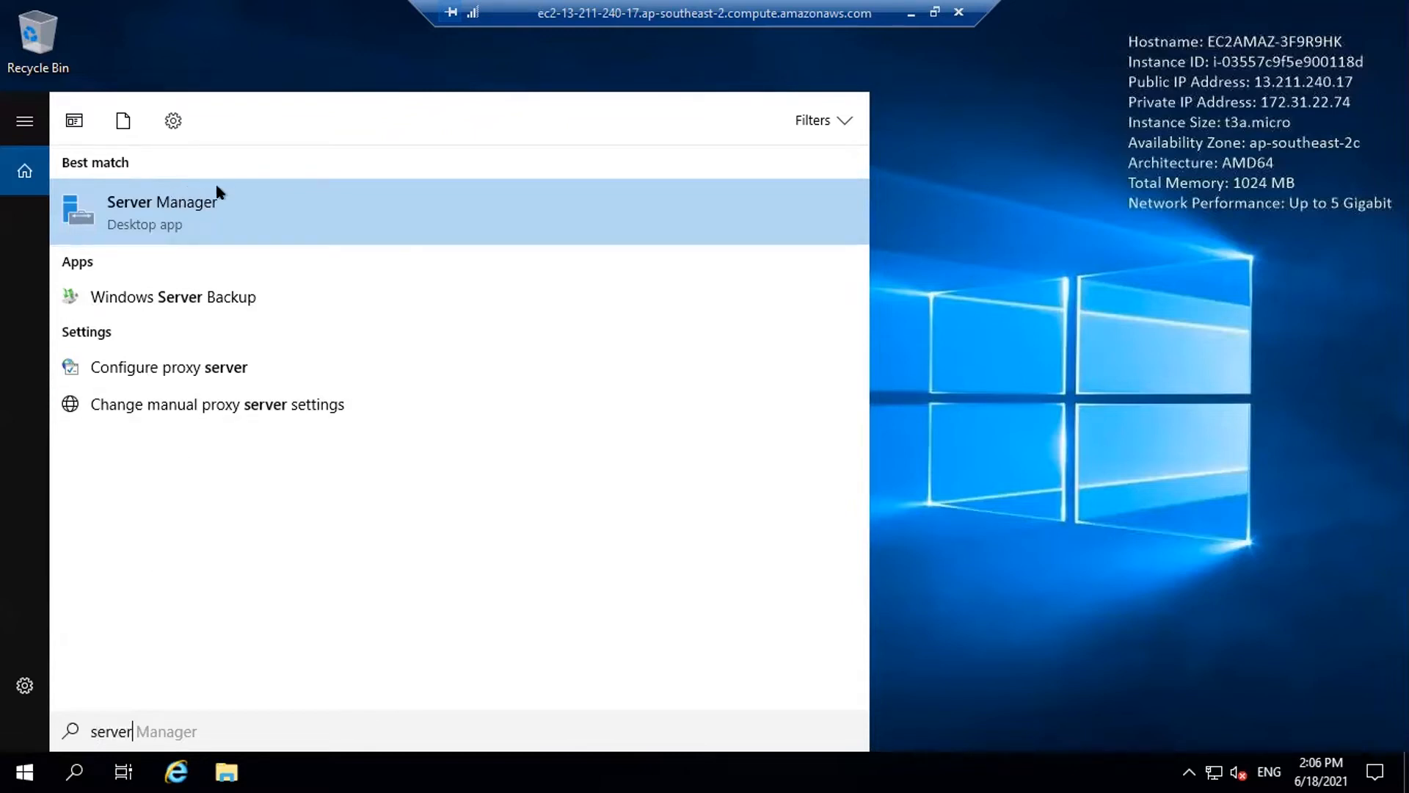
pyautogui.click(168, 205)
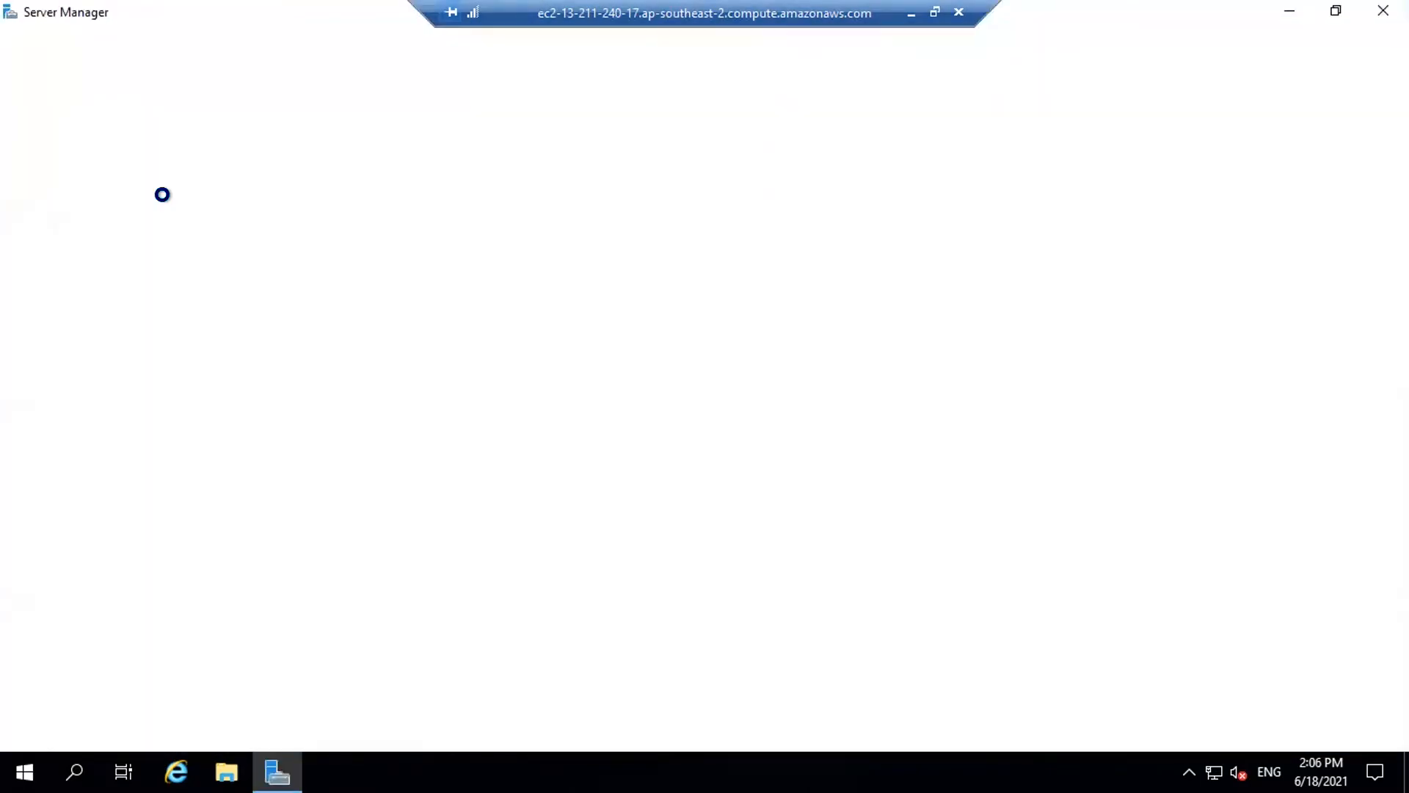
# Under Local Server, set IE Enhanced Security Configuration to Off for Administrators and Users, then apply
pyautogui.click(64, 154)
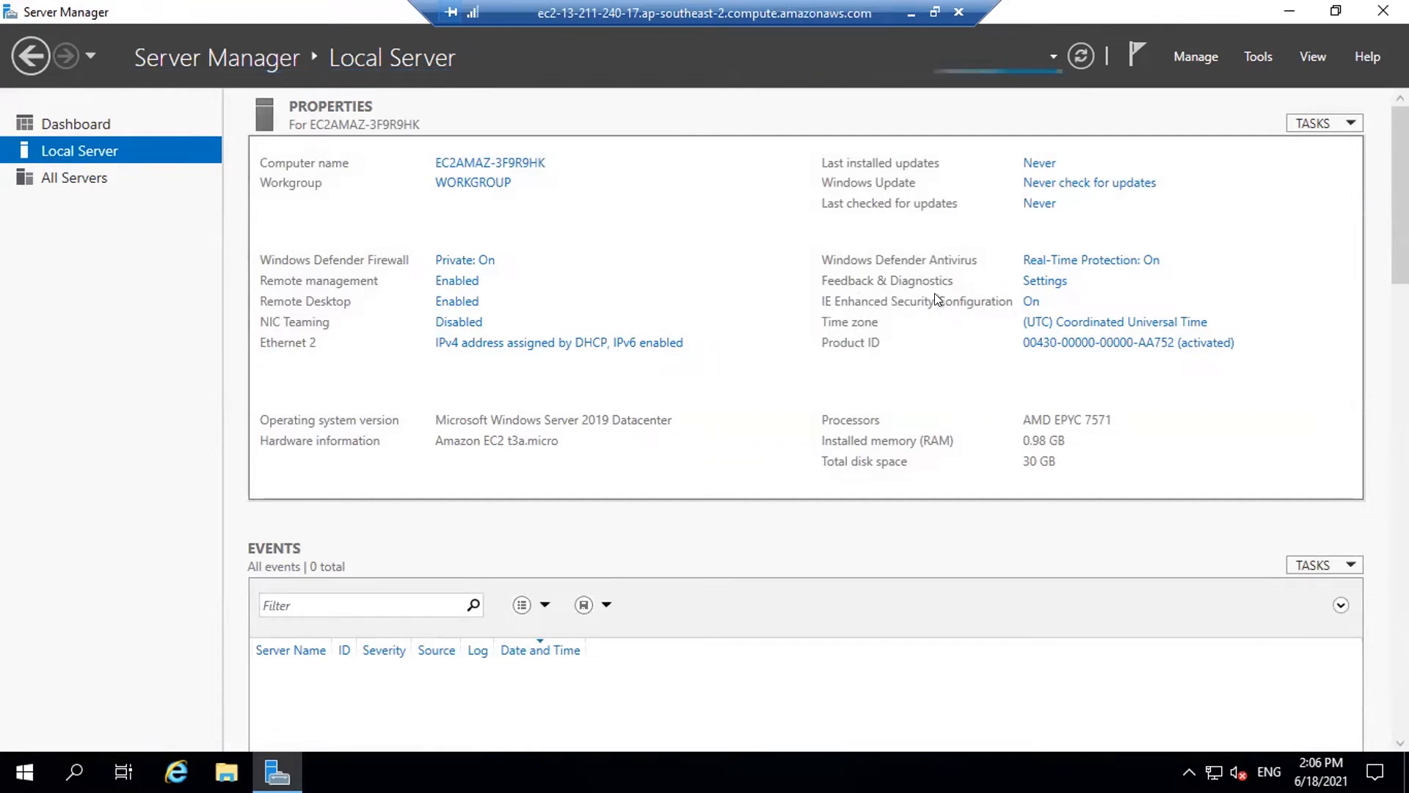
pyautogui.click(1032, 303)
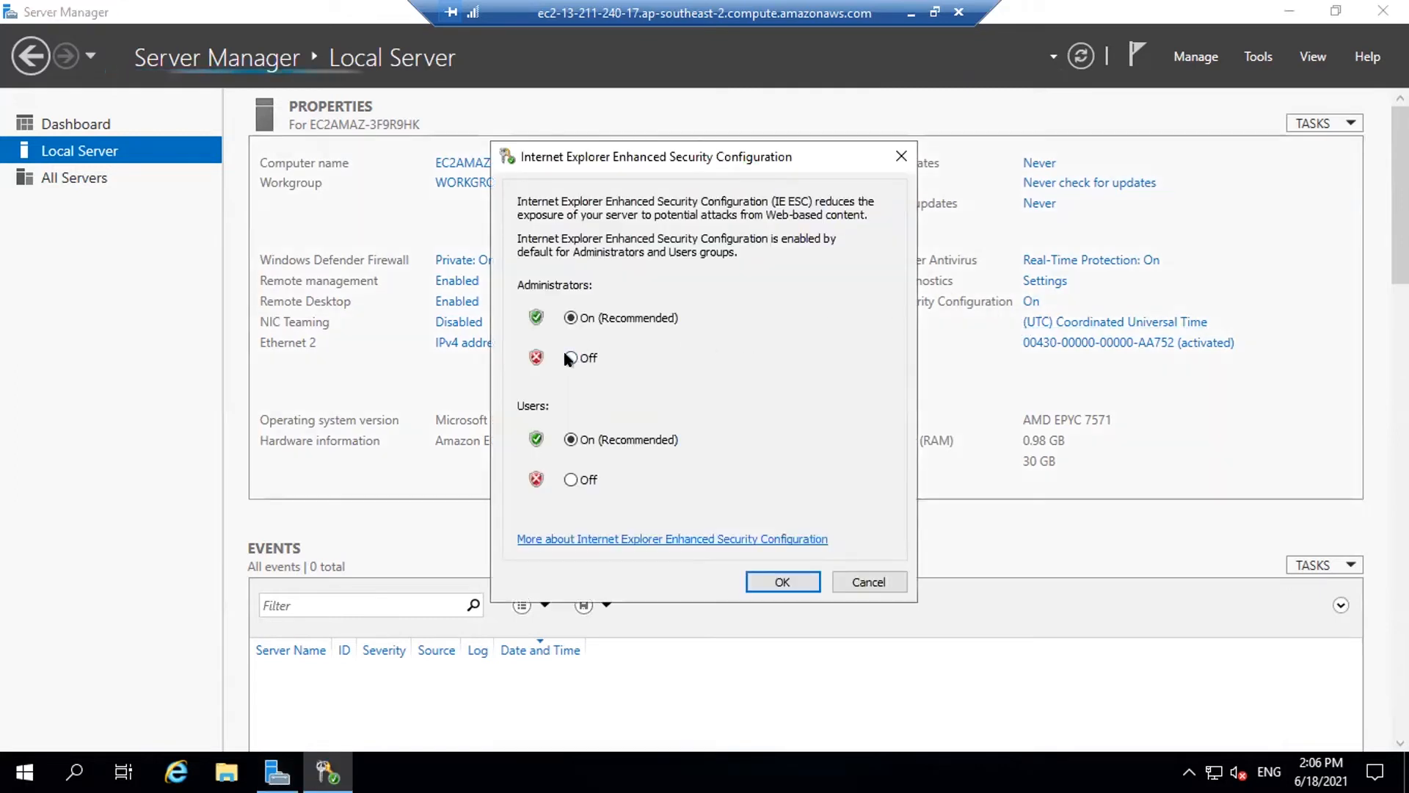
pyautogui.click(570, 358)
pyautogui.click(571, 480)
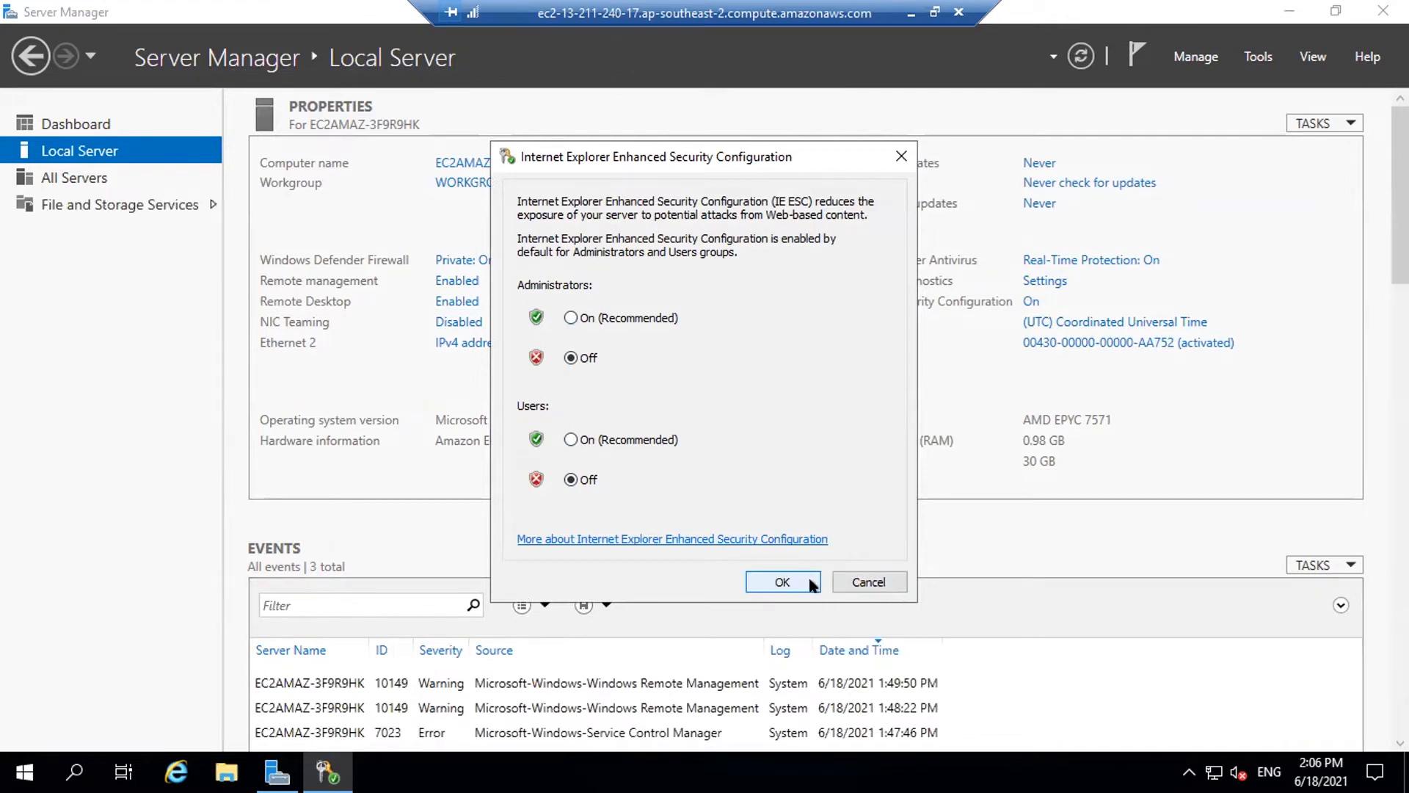
pyautogui.click(872, 582)
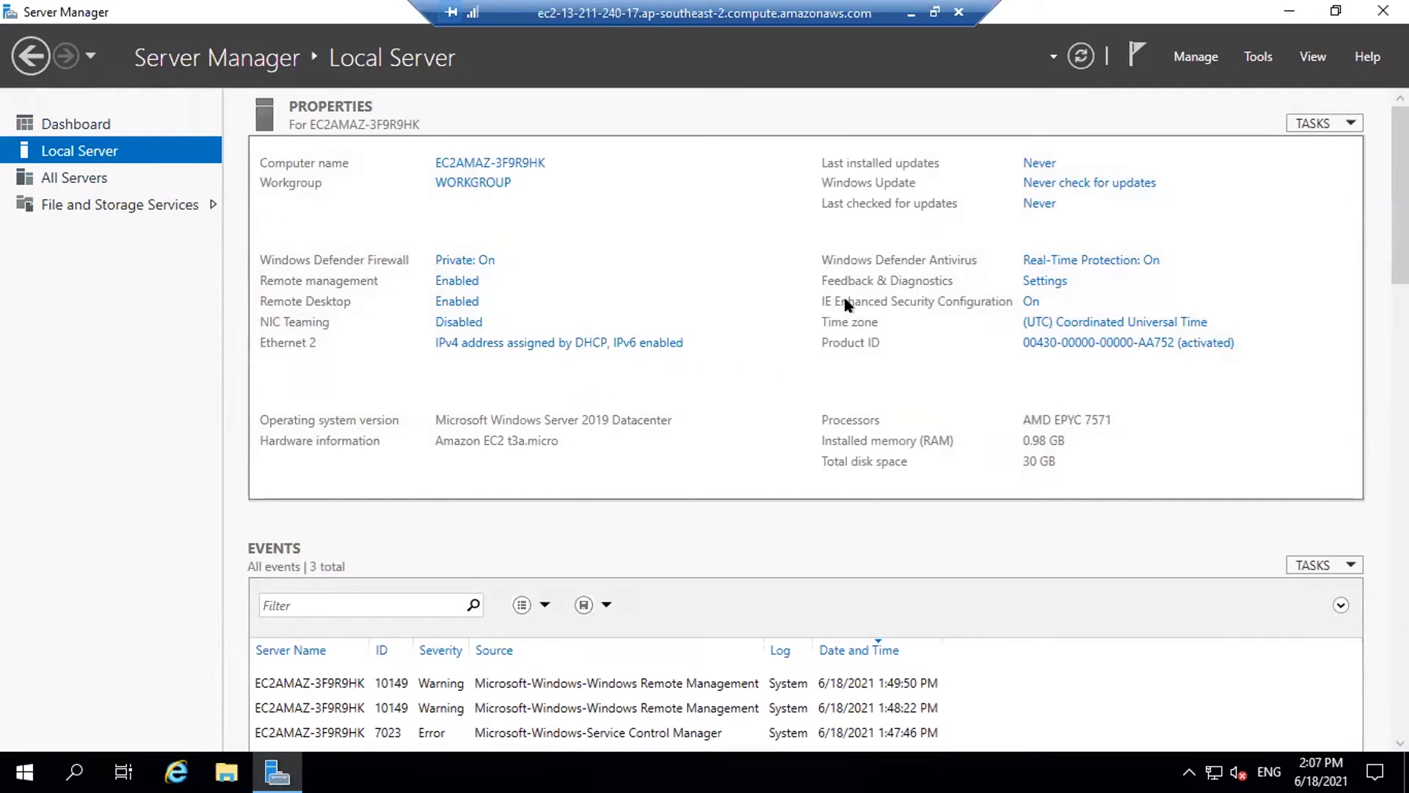
pyautogui.click(1031, 304)
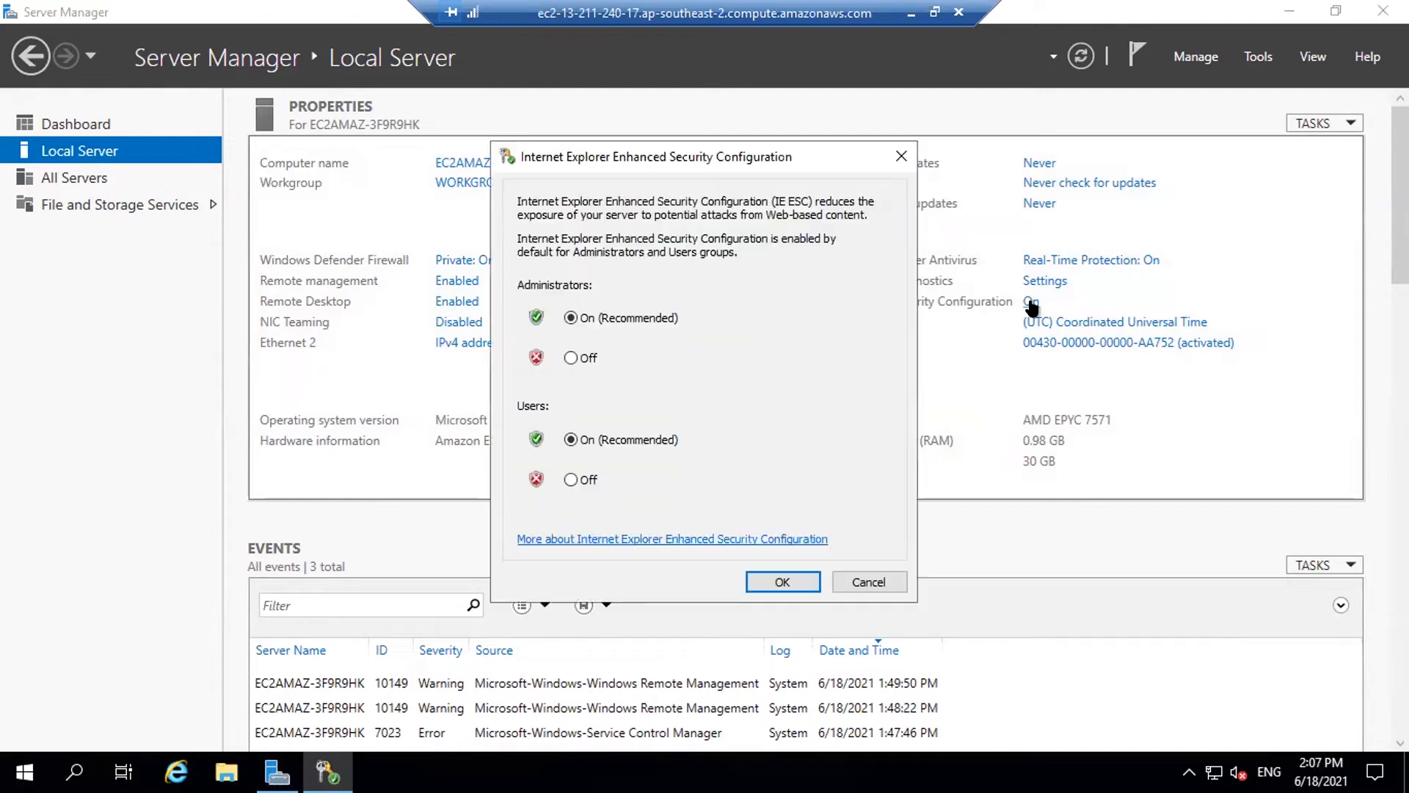
pyautogui.click(571, 357)
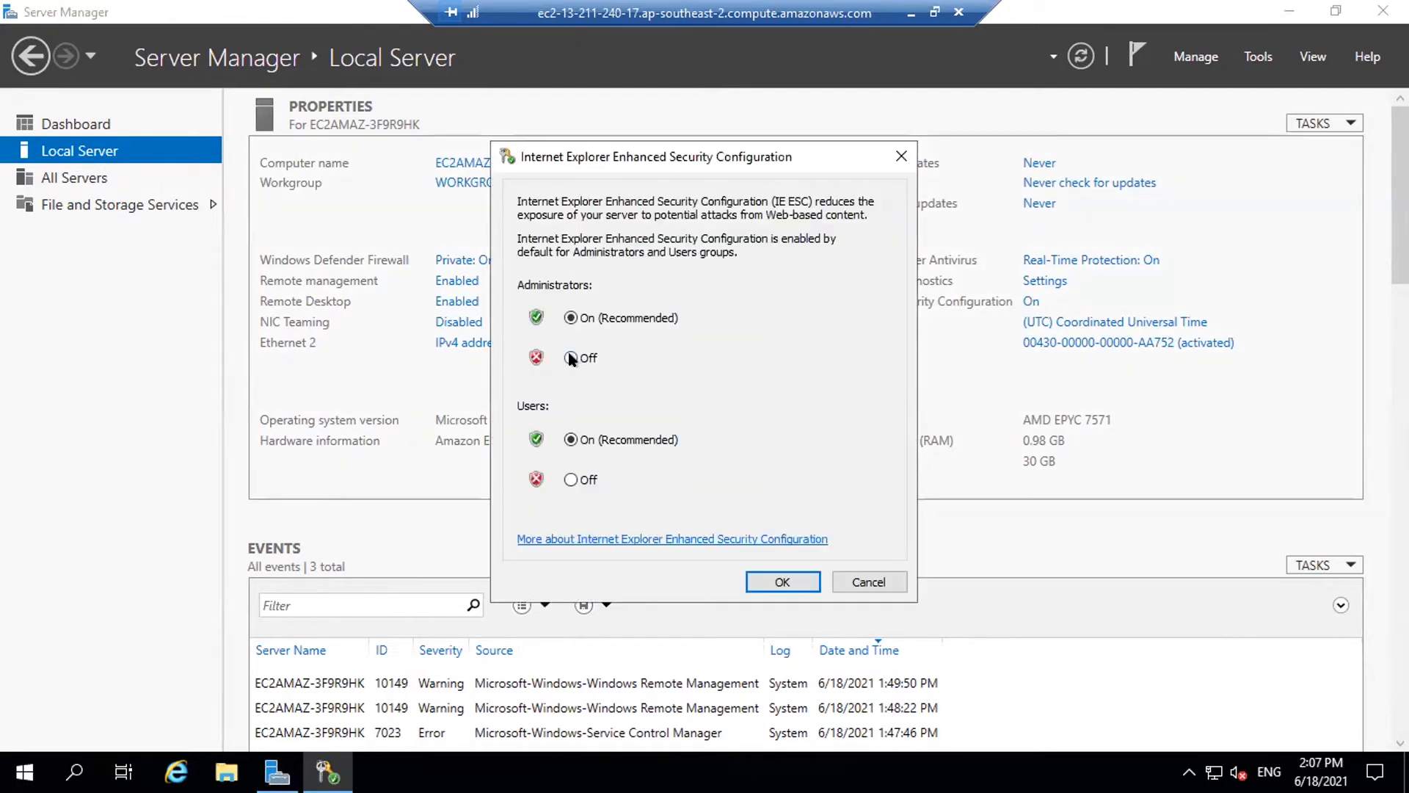
pyautogui.click(571, 479)
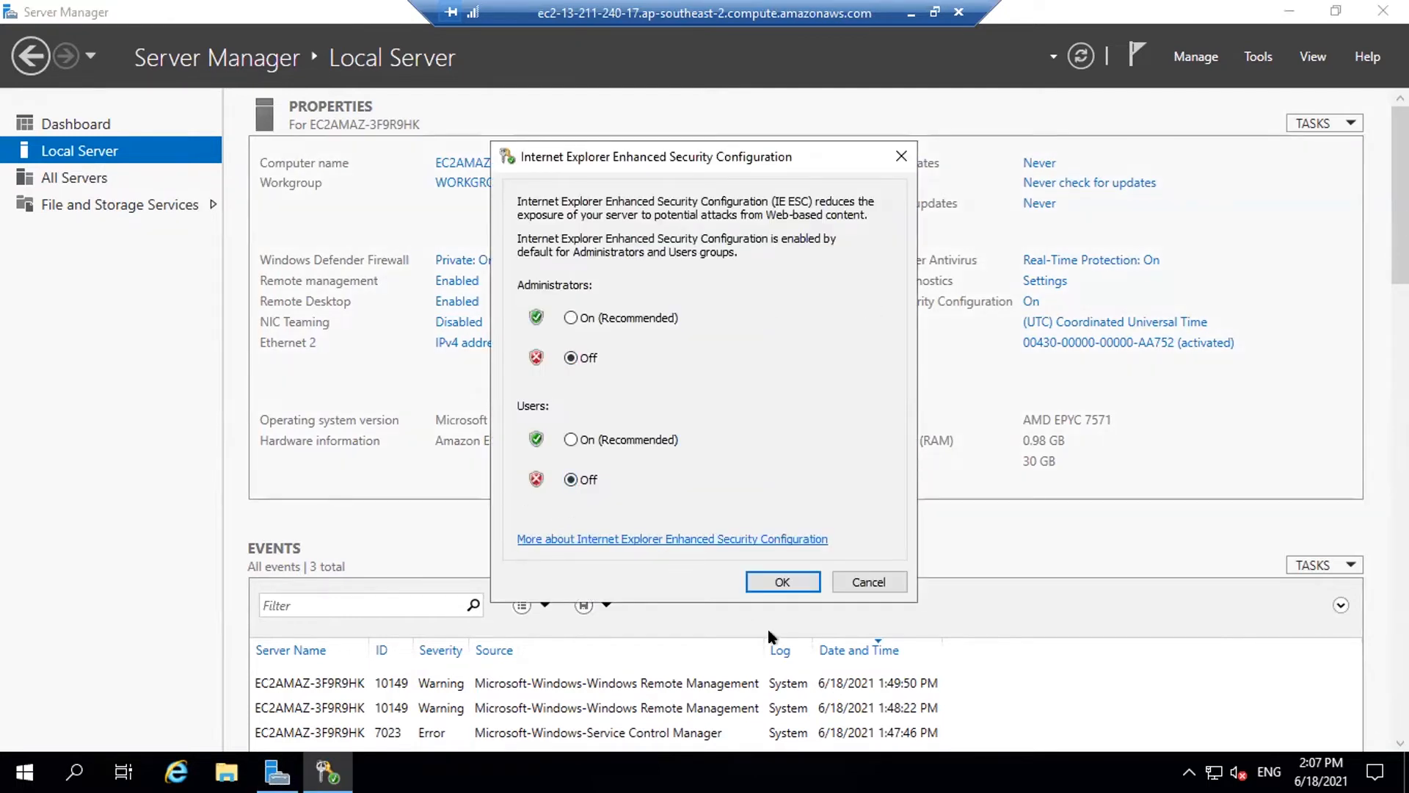
pyautogui.click(779, 582)
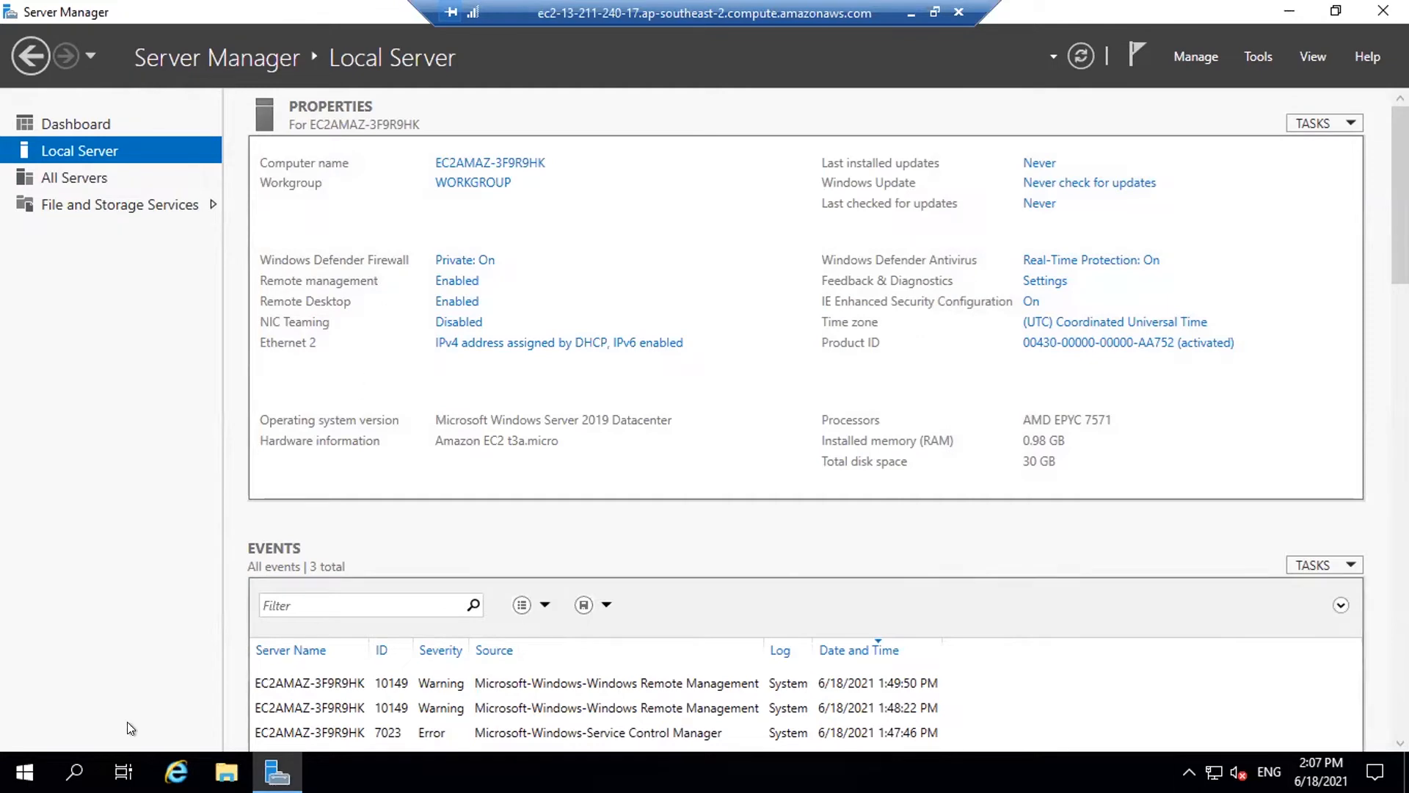
pyautogui.click(176, 771)
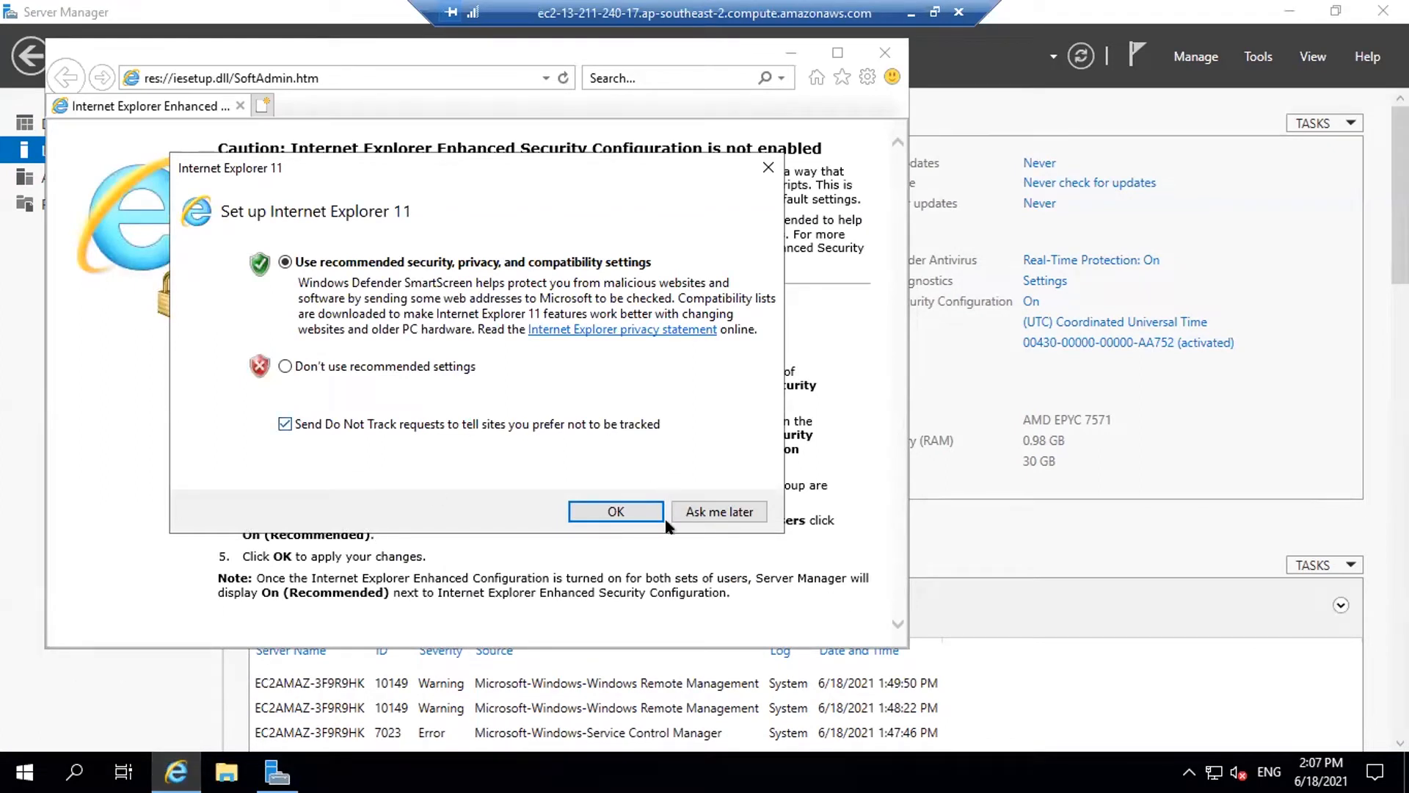
# Accept IE's recommended setup, search Bing for 'java download', and open the Java | Oracle result
pyautogui.click(690, 512)
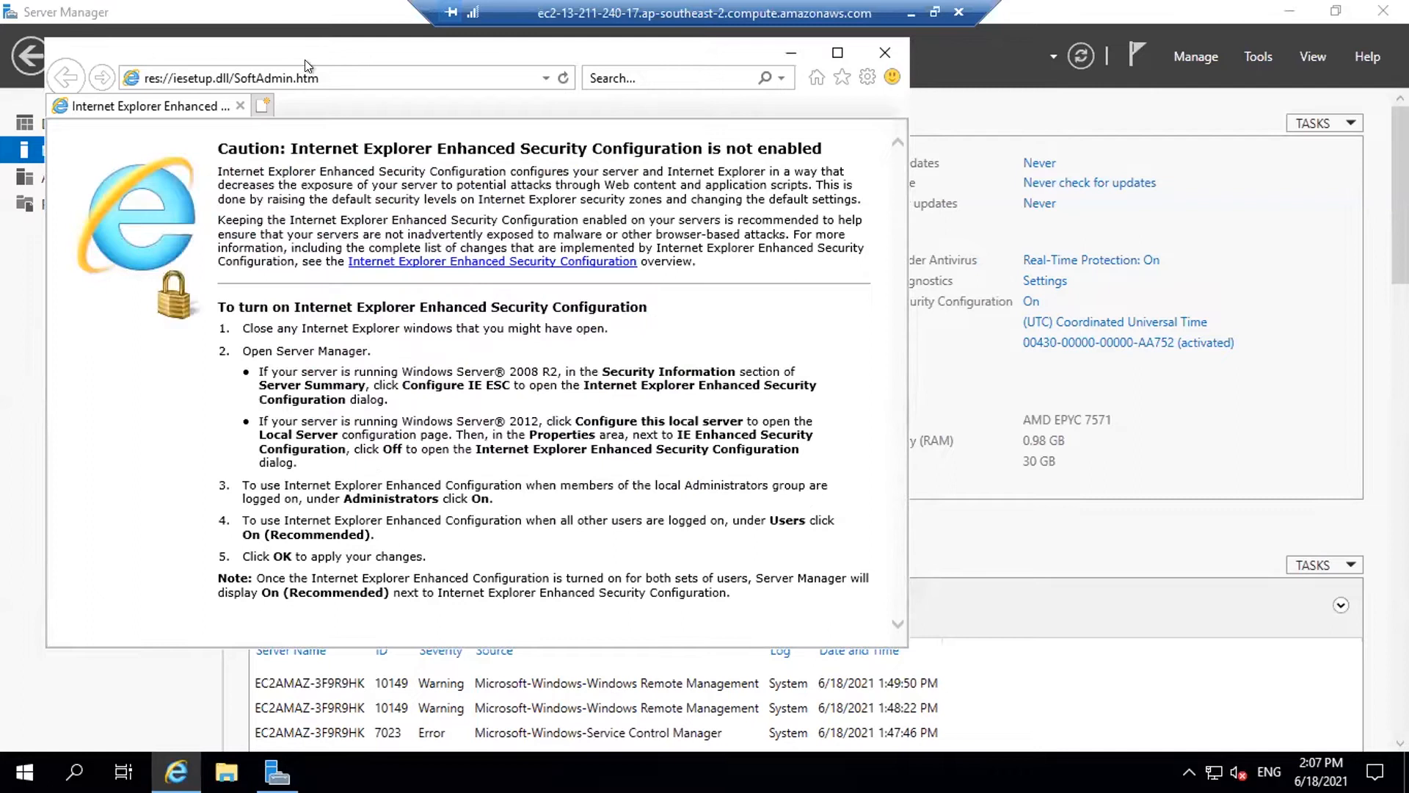
pyautogui.click(339, 78)
pyautogui.write('jva')
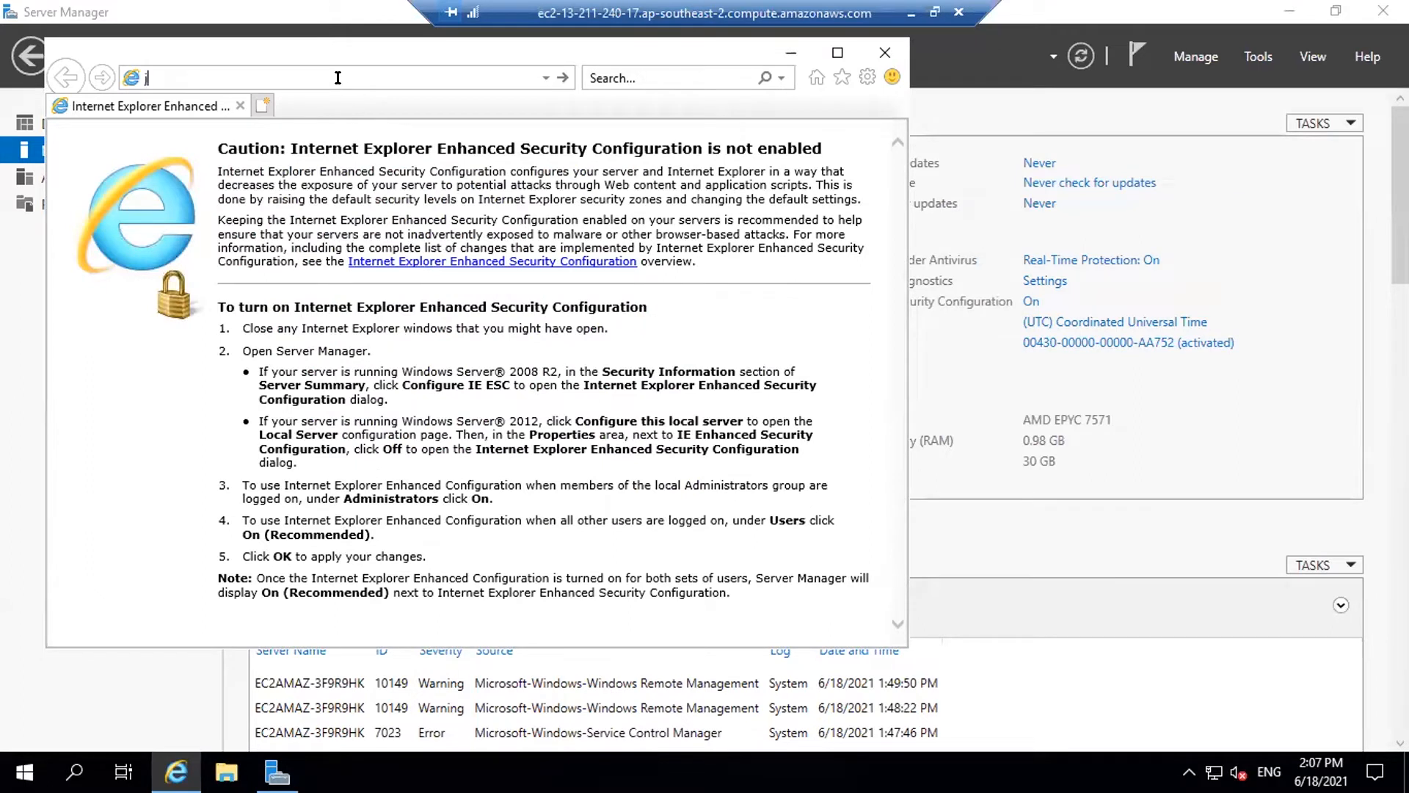
pyautogui.press('BackSpace')
pyautogui.press('BackSpace')
pyautogui.press('BackSpace')
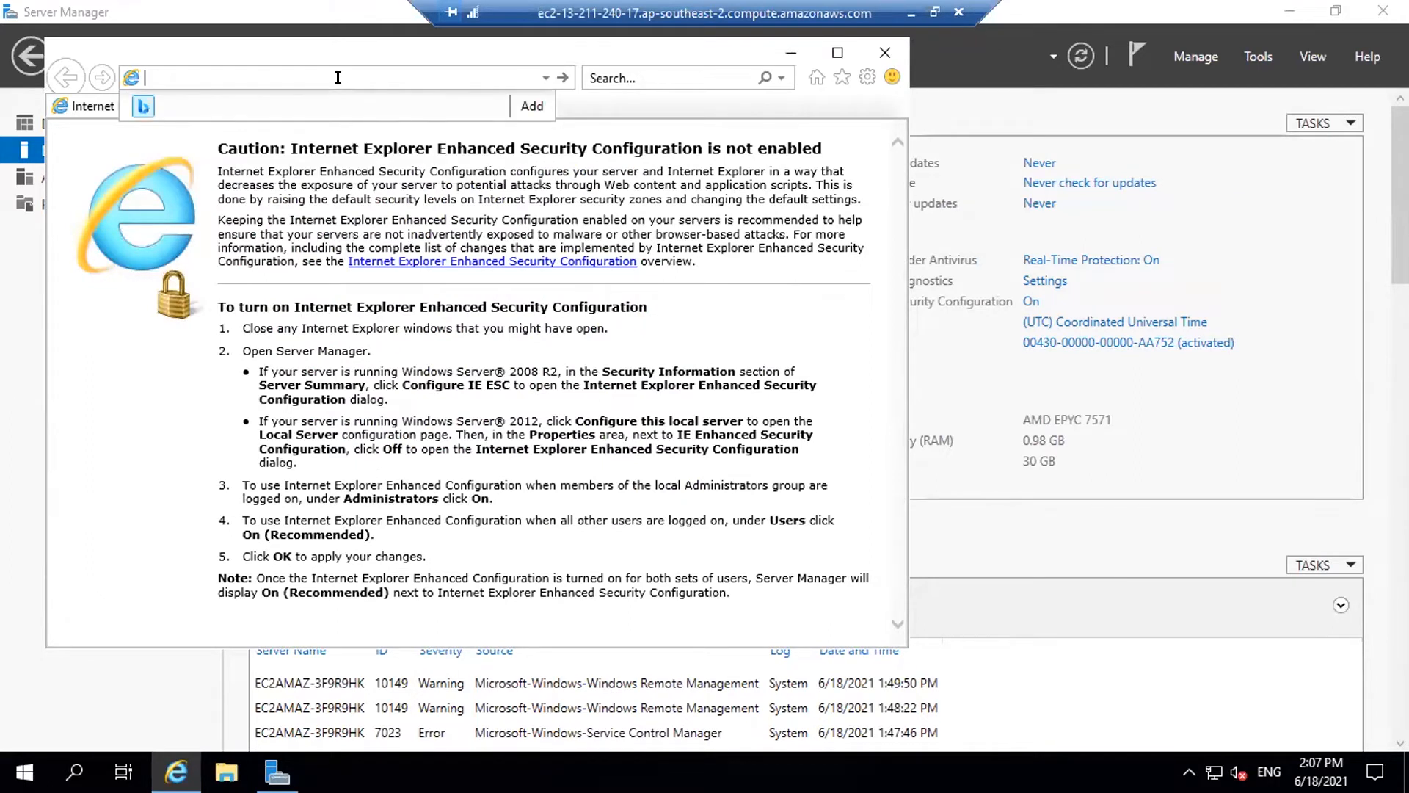
pyautogui.write('java')
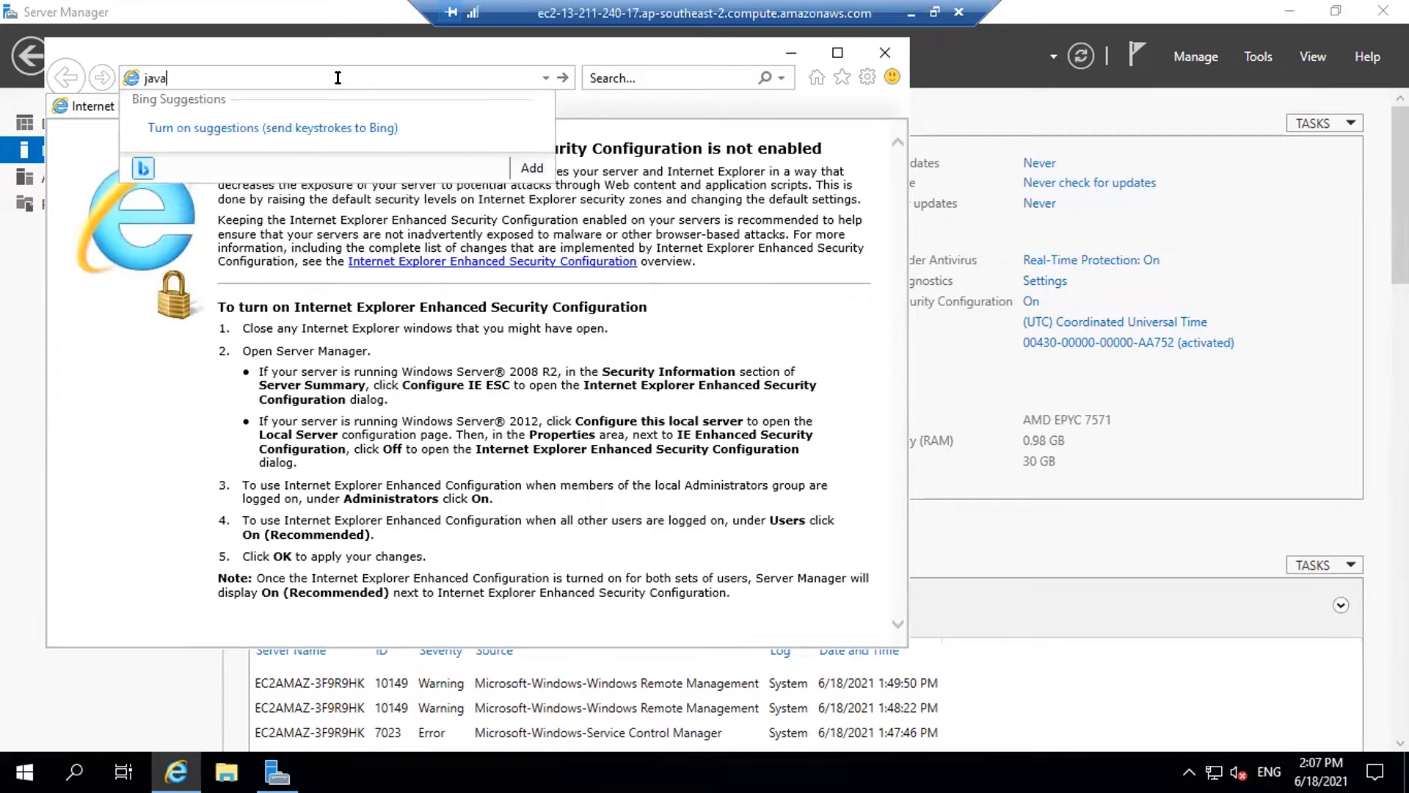
pyautogui.write(' in')
pyautogui.write('download')
pyautogui.press('Return')
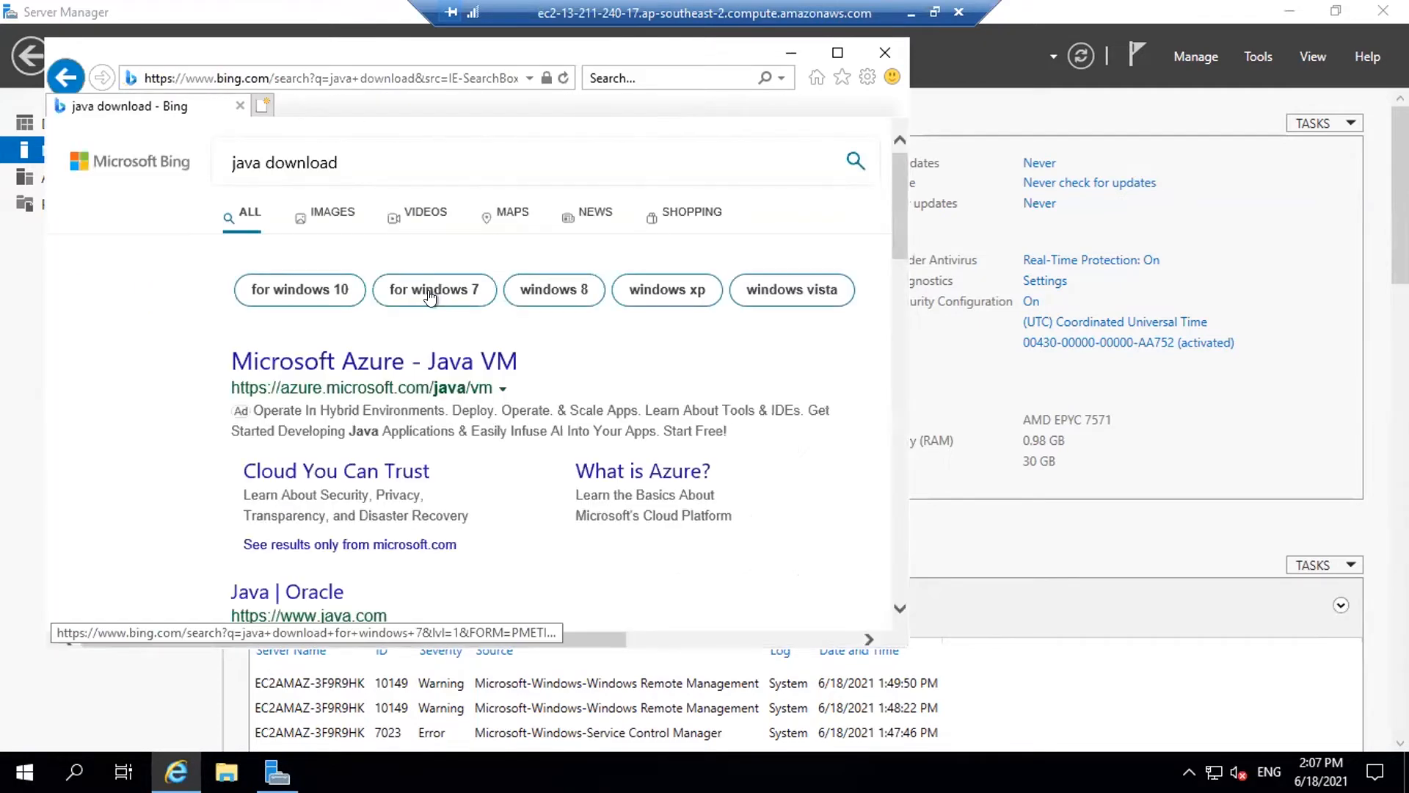
pyautogui.scroll(-3, 564, 374)
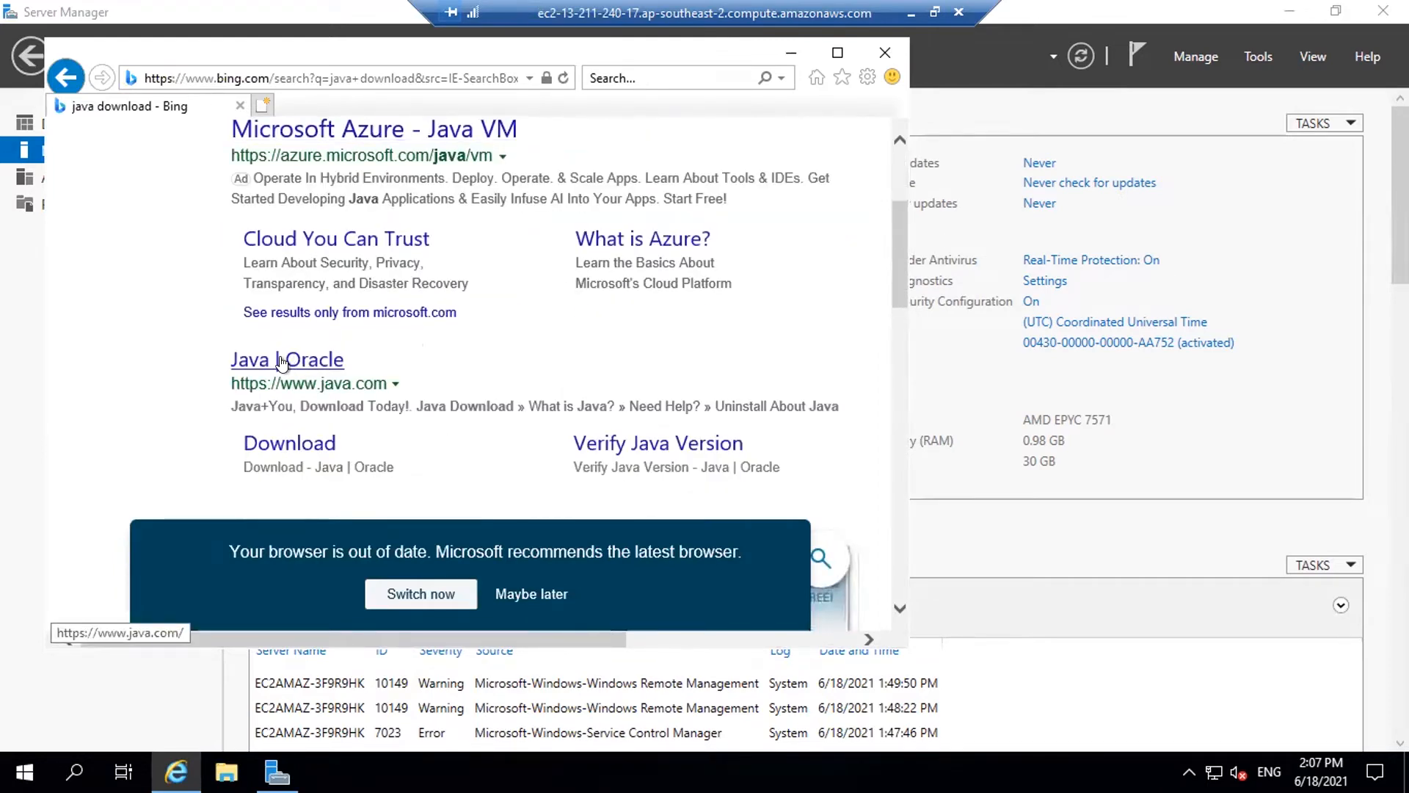
pyautogui.click(281, 360)
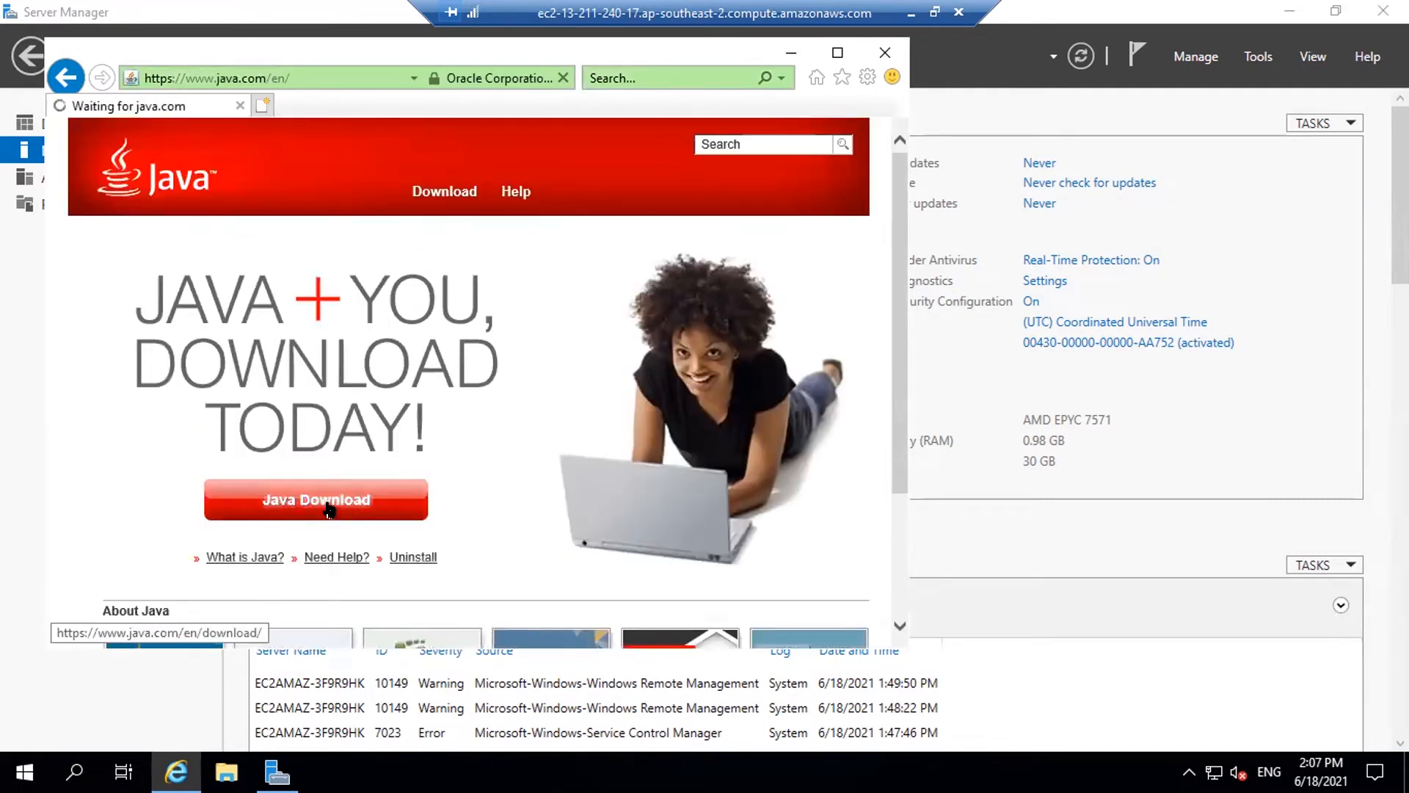
# Download Java from java.com, run the installer, and install Java 8 Update 291
pyautogui.click(328, 509)
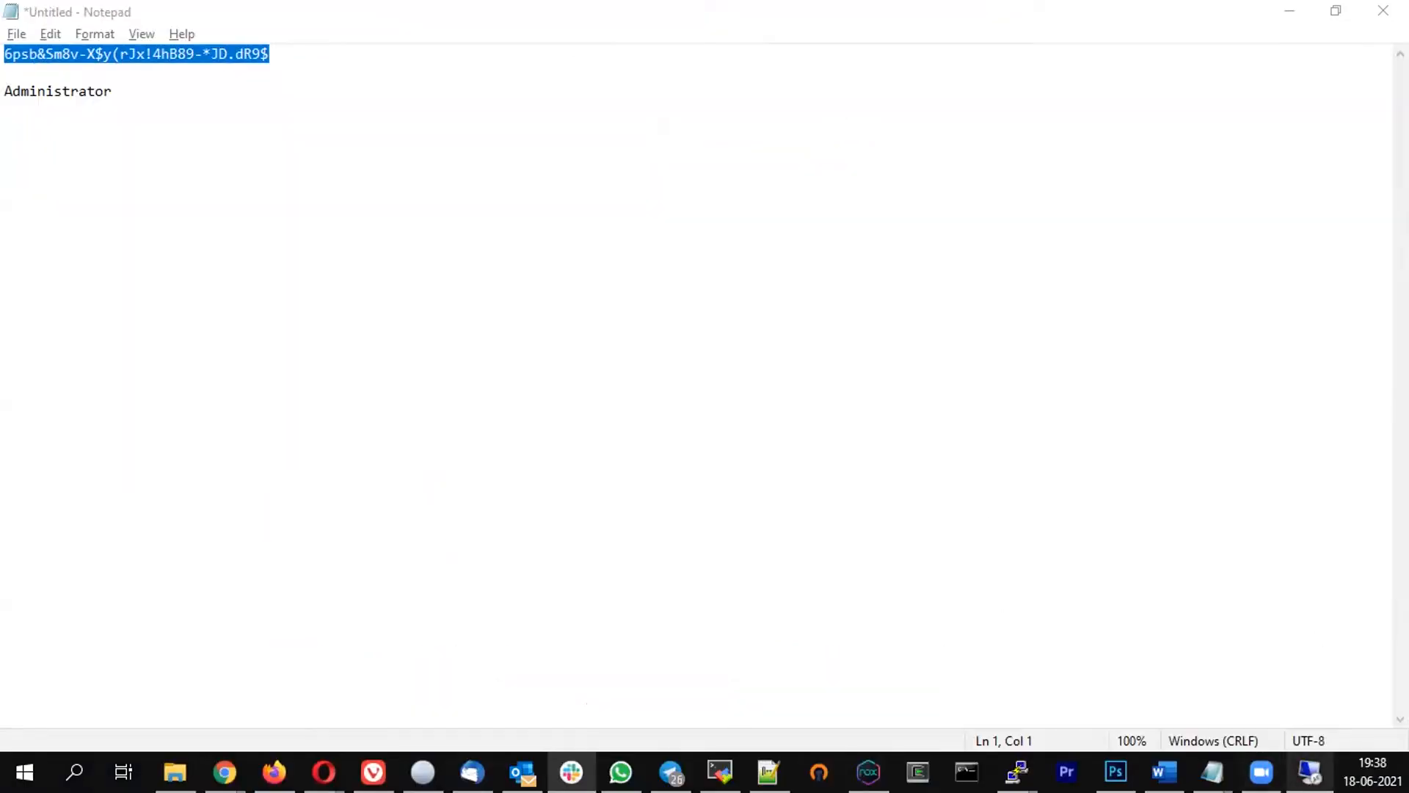
pyautogui.click(1310, 771)
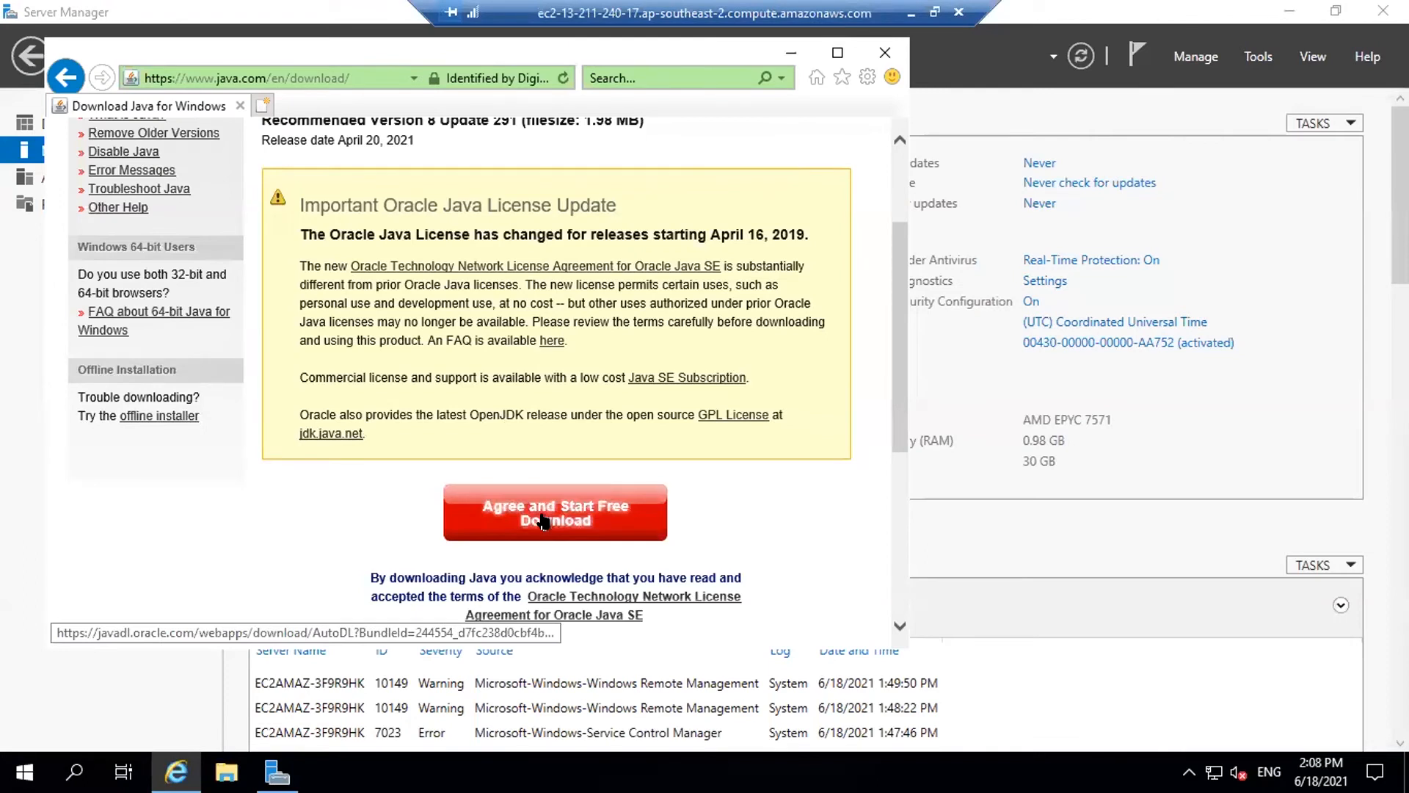
pyautogui.click(543, 521)
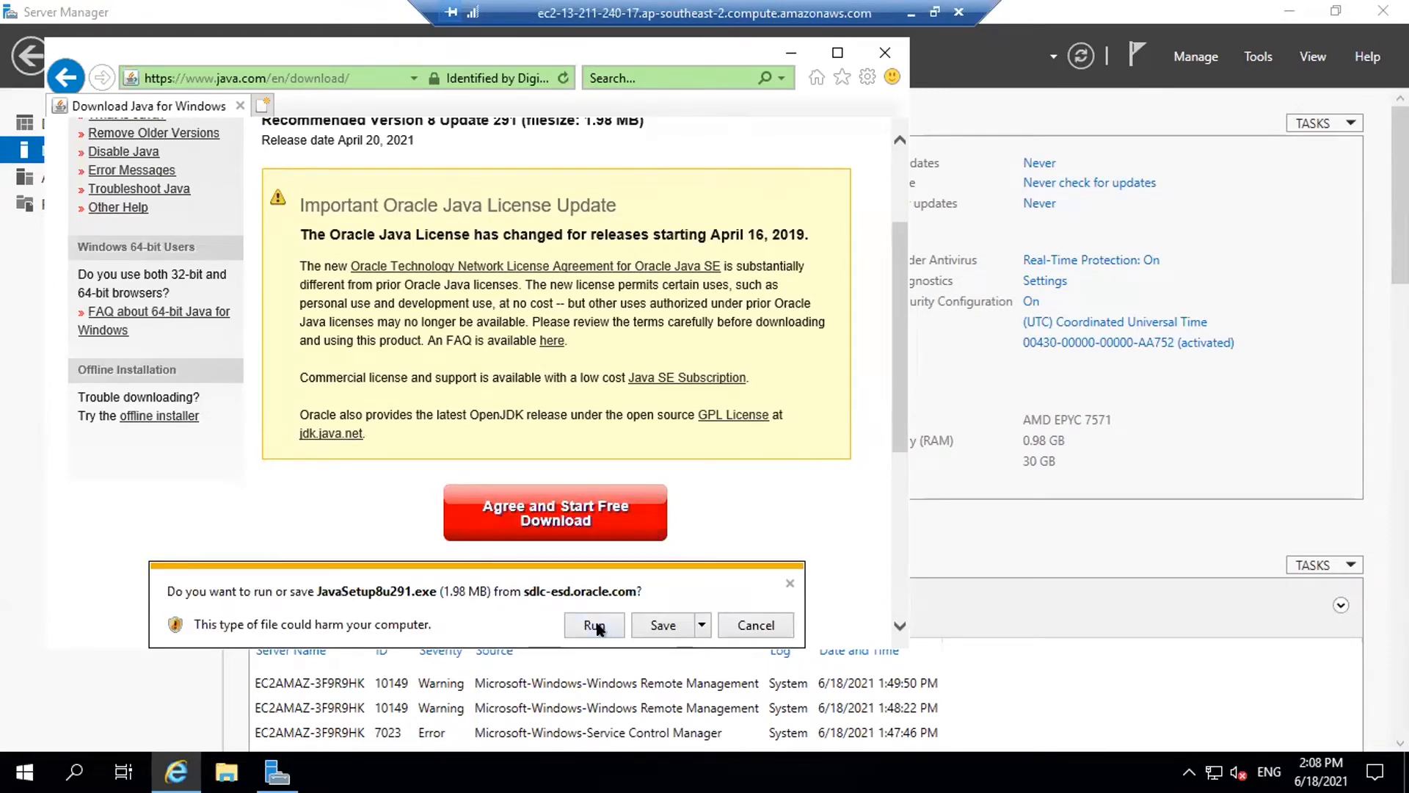
pyautogui.click(583, 625)
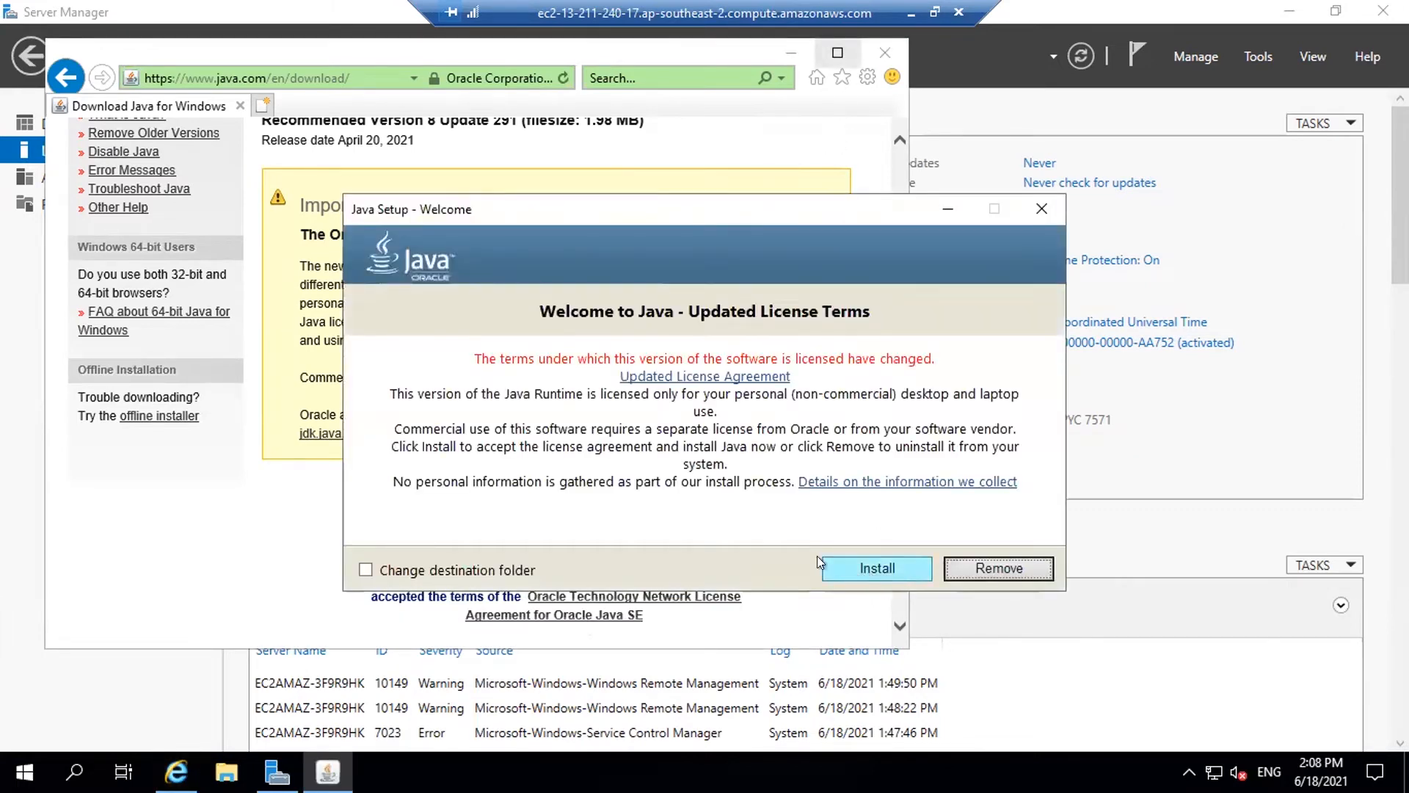
pyautogui.click(866, 570)
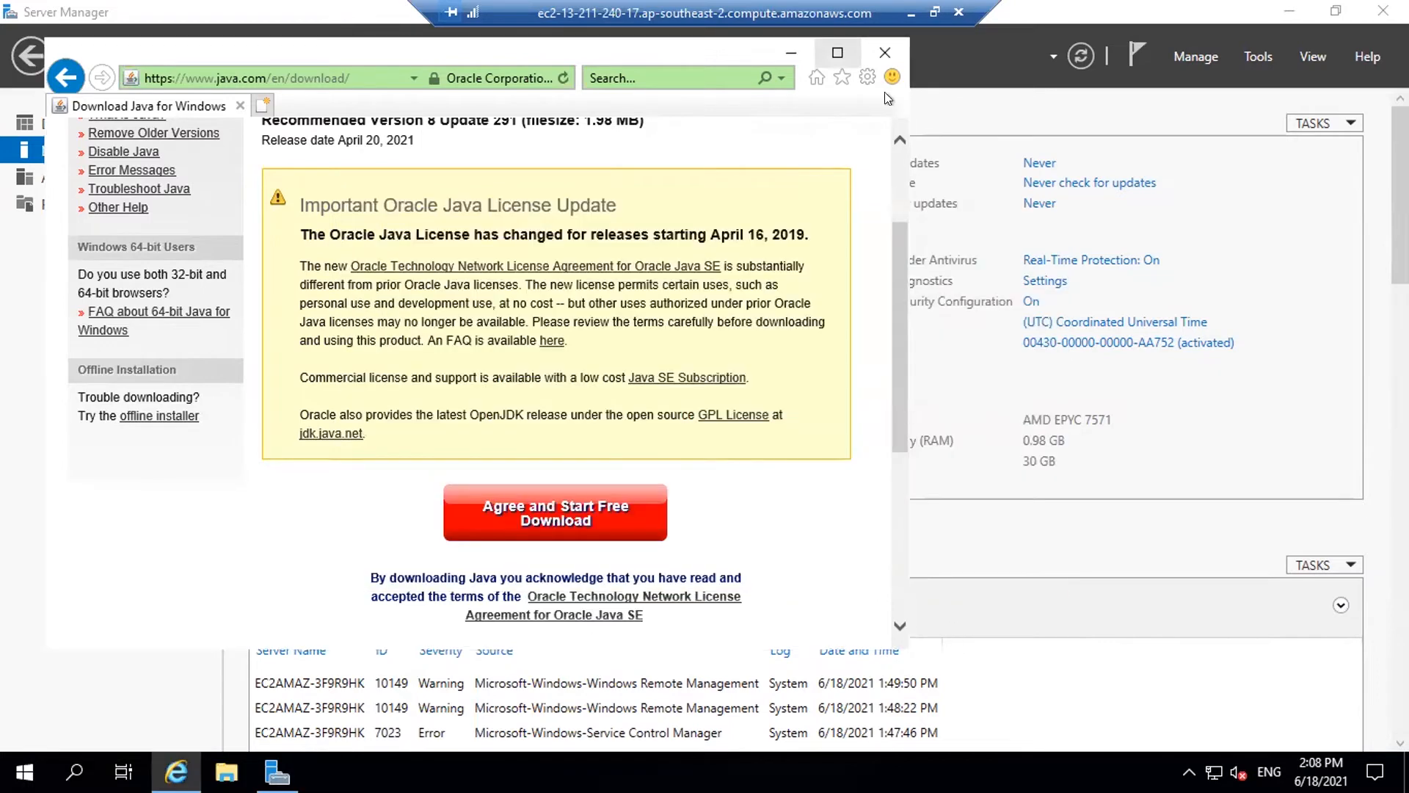
# Minimize the browser, then close Server Manager and the Java Setup Complete dialog
pyautogui.click(839, 51)
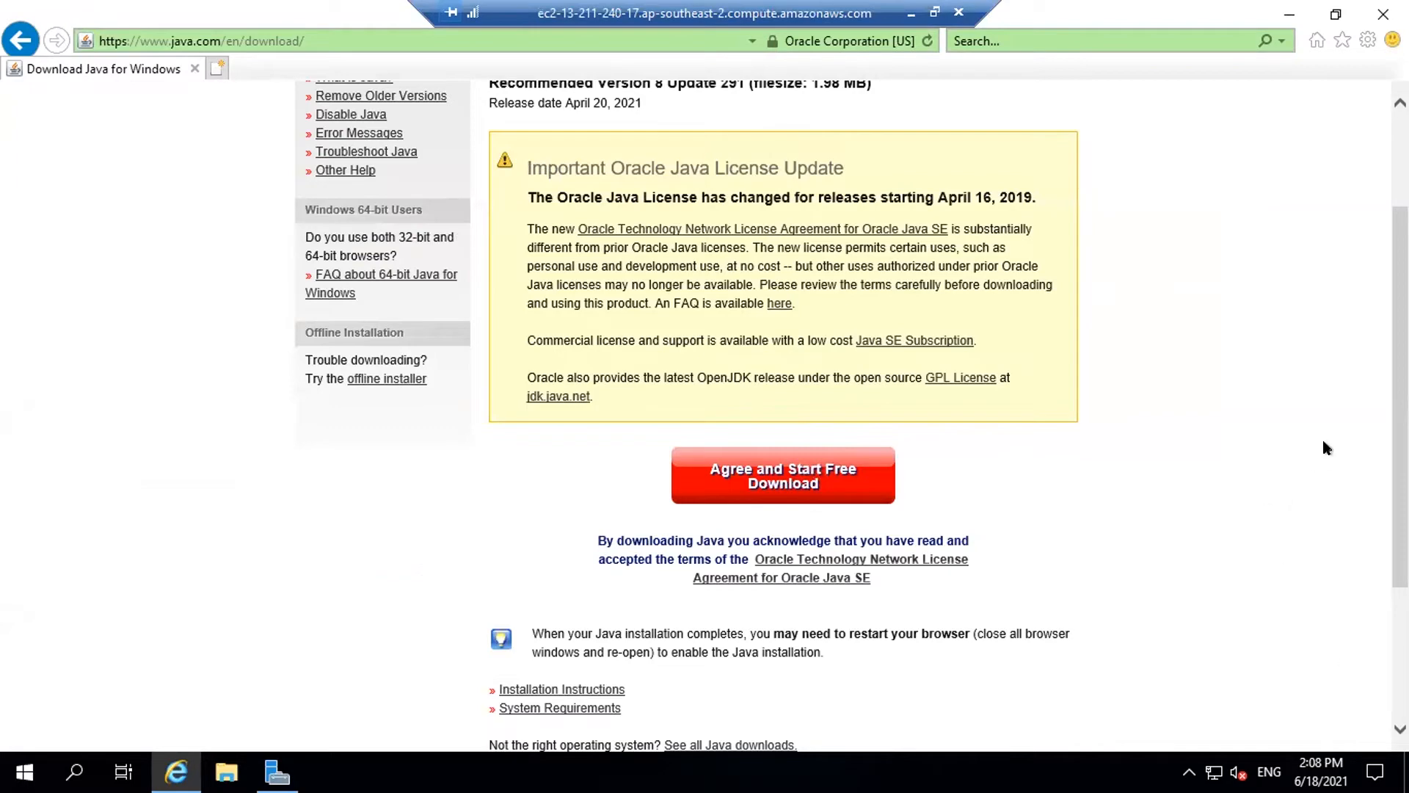
pyautogui.scroll(-3, 1323, 437)
pyautogui.scroll(5, 1324, 442)
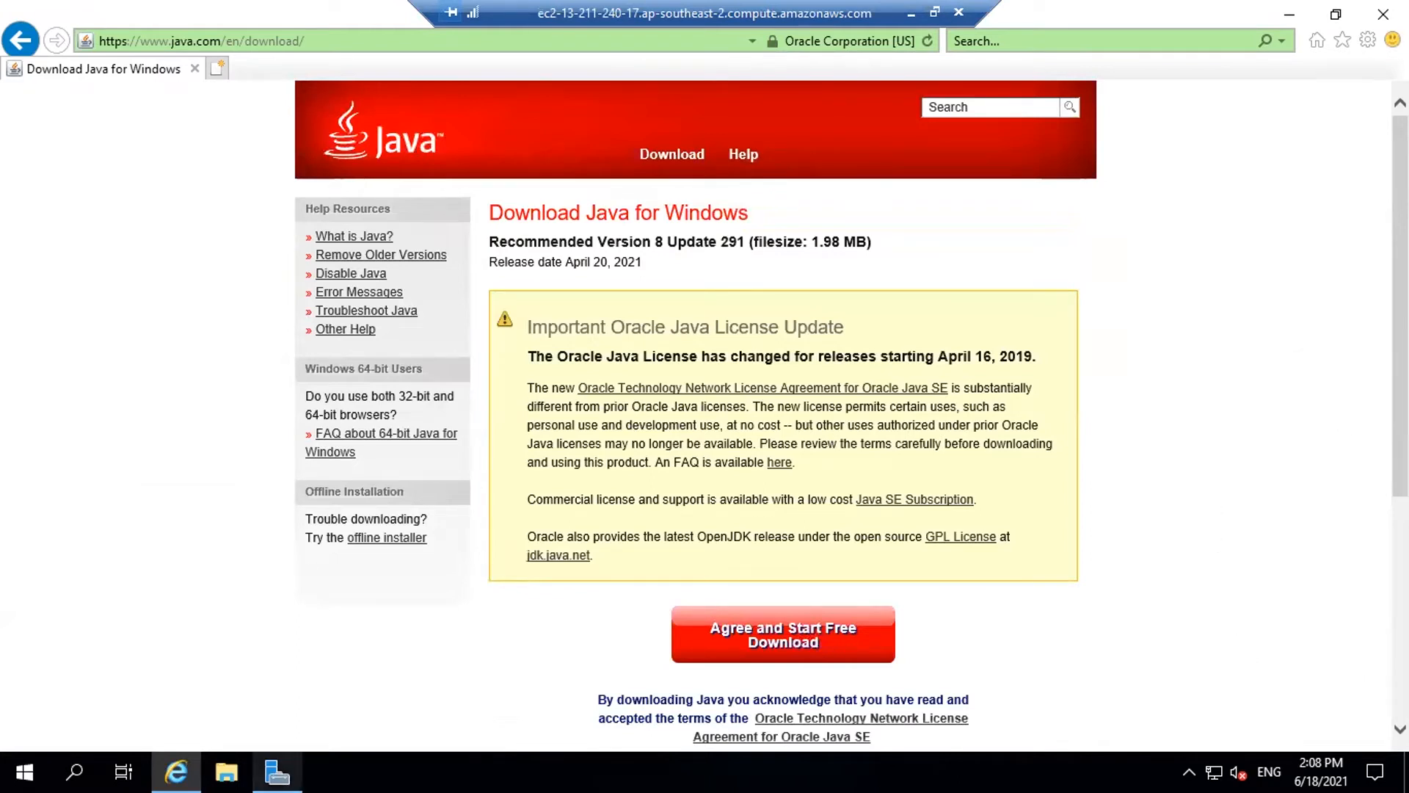
pyautogui.moveTo(277, 771)
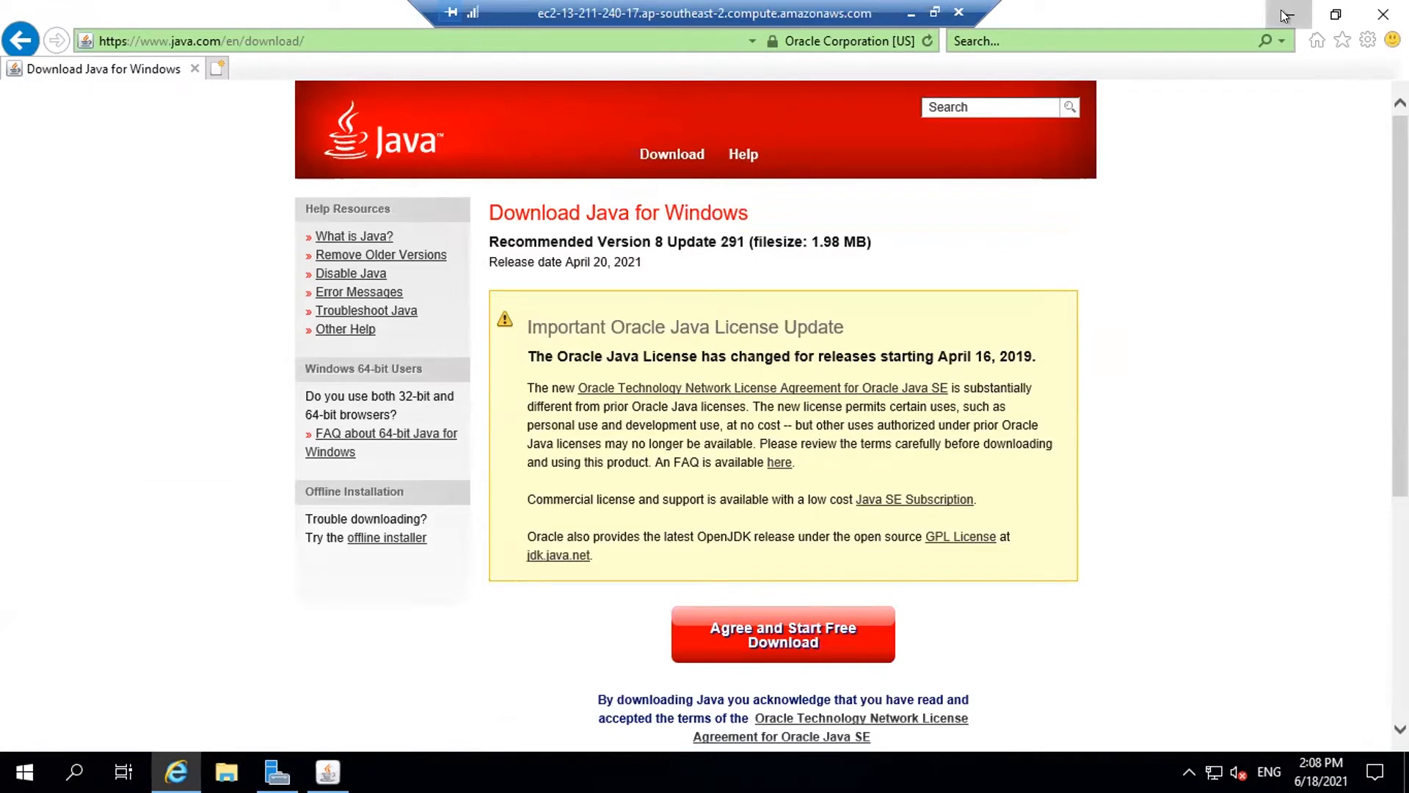
pyautogui.click(1289, 14)
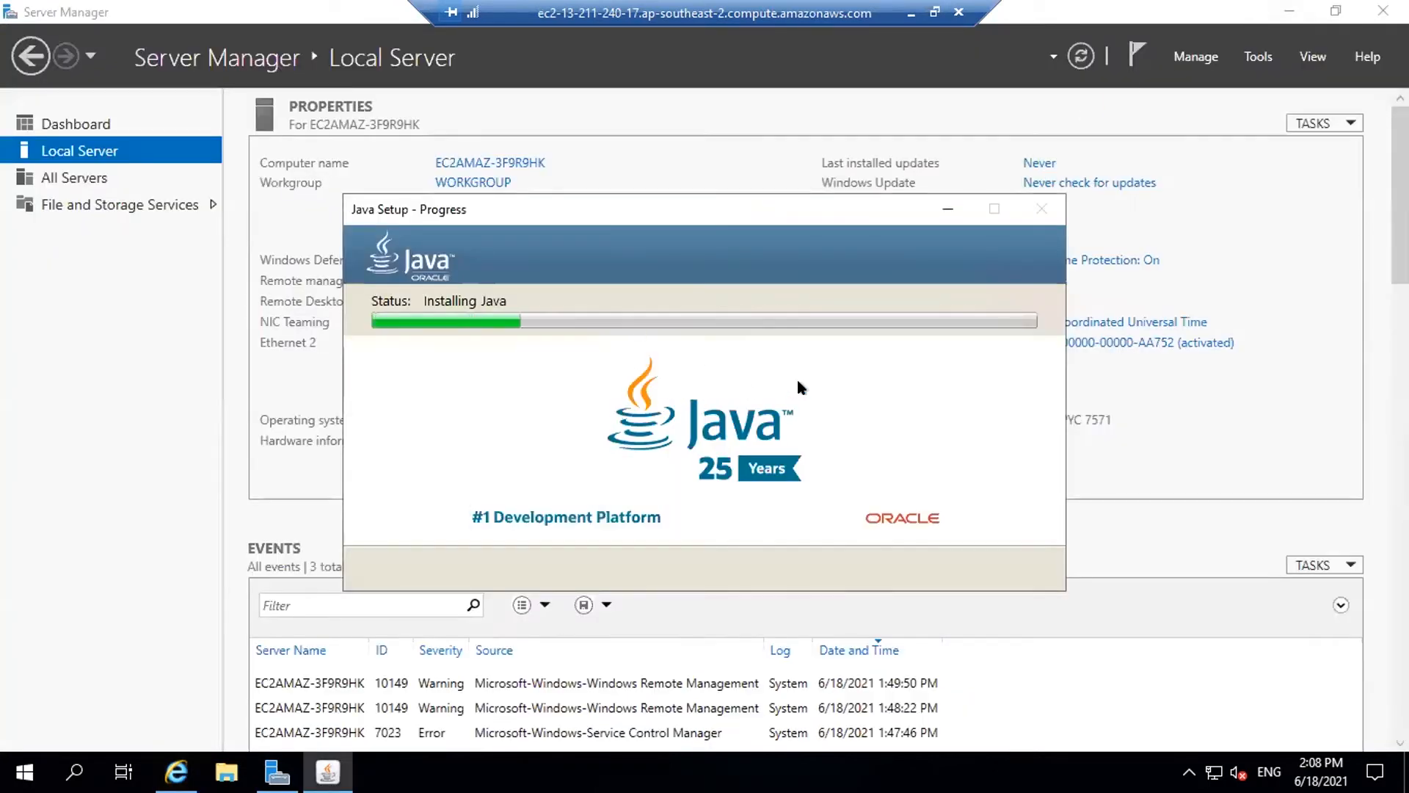
pyautogui.click(1380, 11)
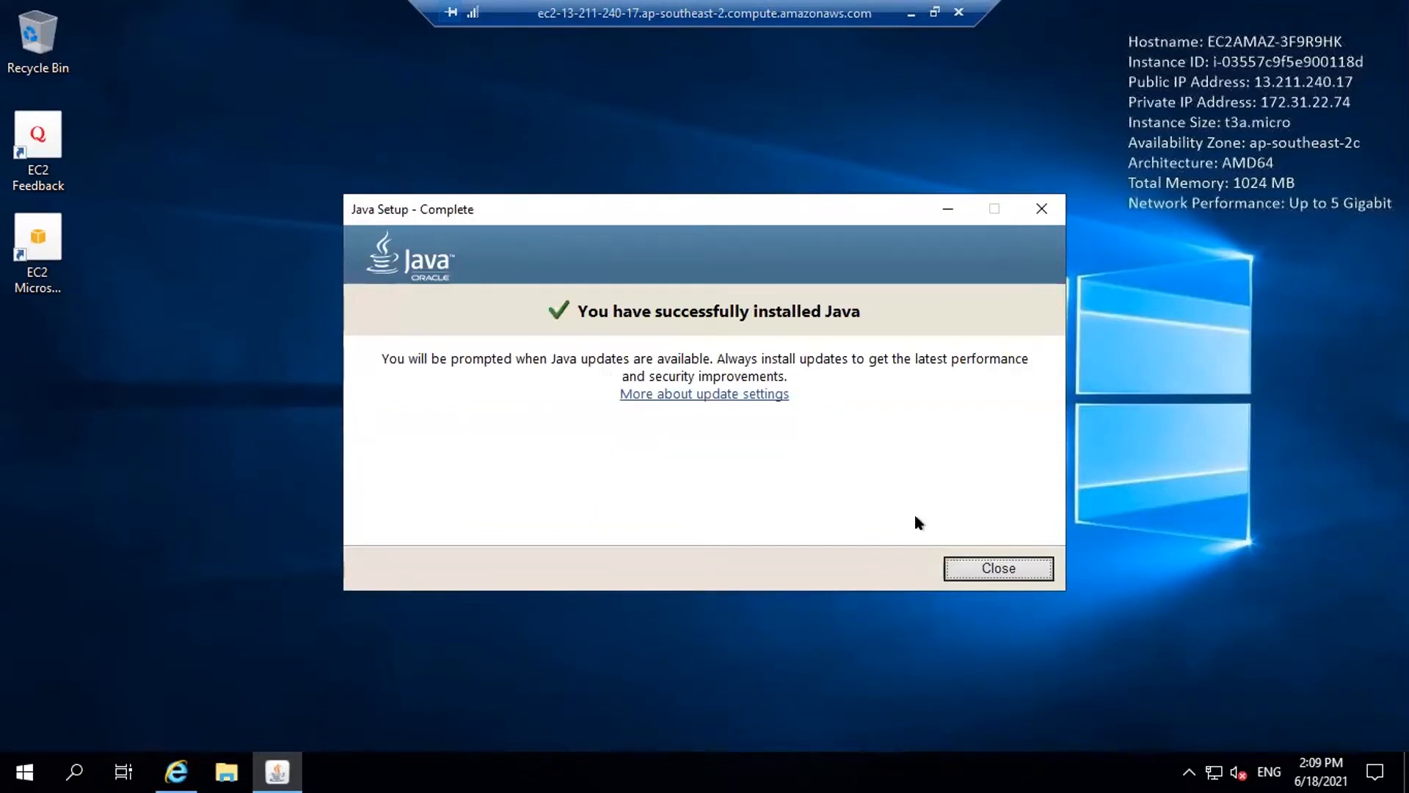
pyautogui.click(1028, 570)
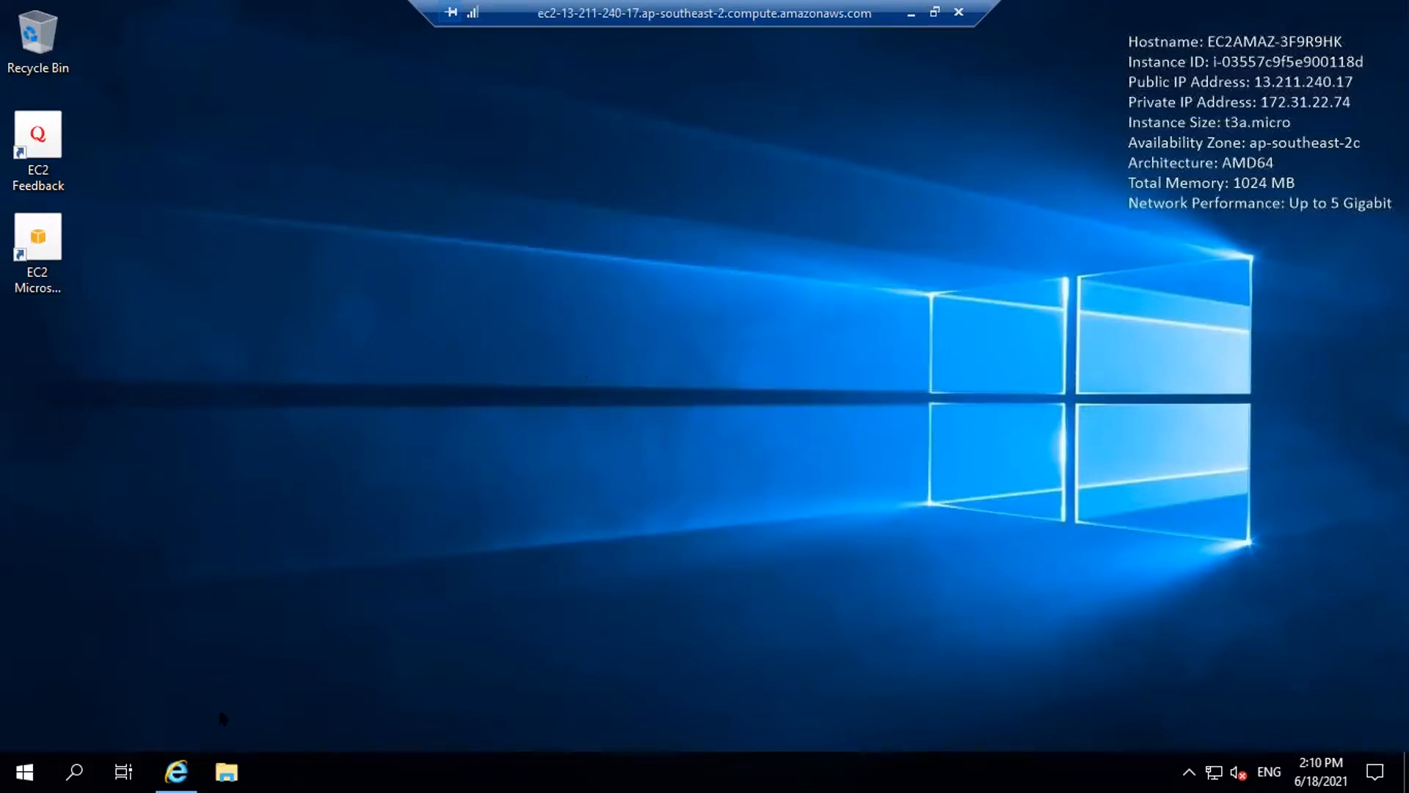
# Search Bing for 'git for windows' in IE and open the Git - Downloading Package result
pyautogui.click(176, 771)
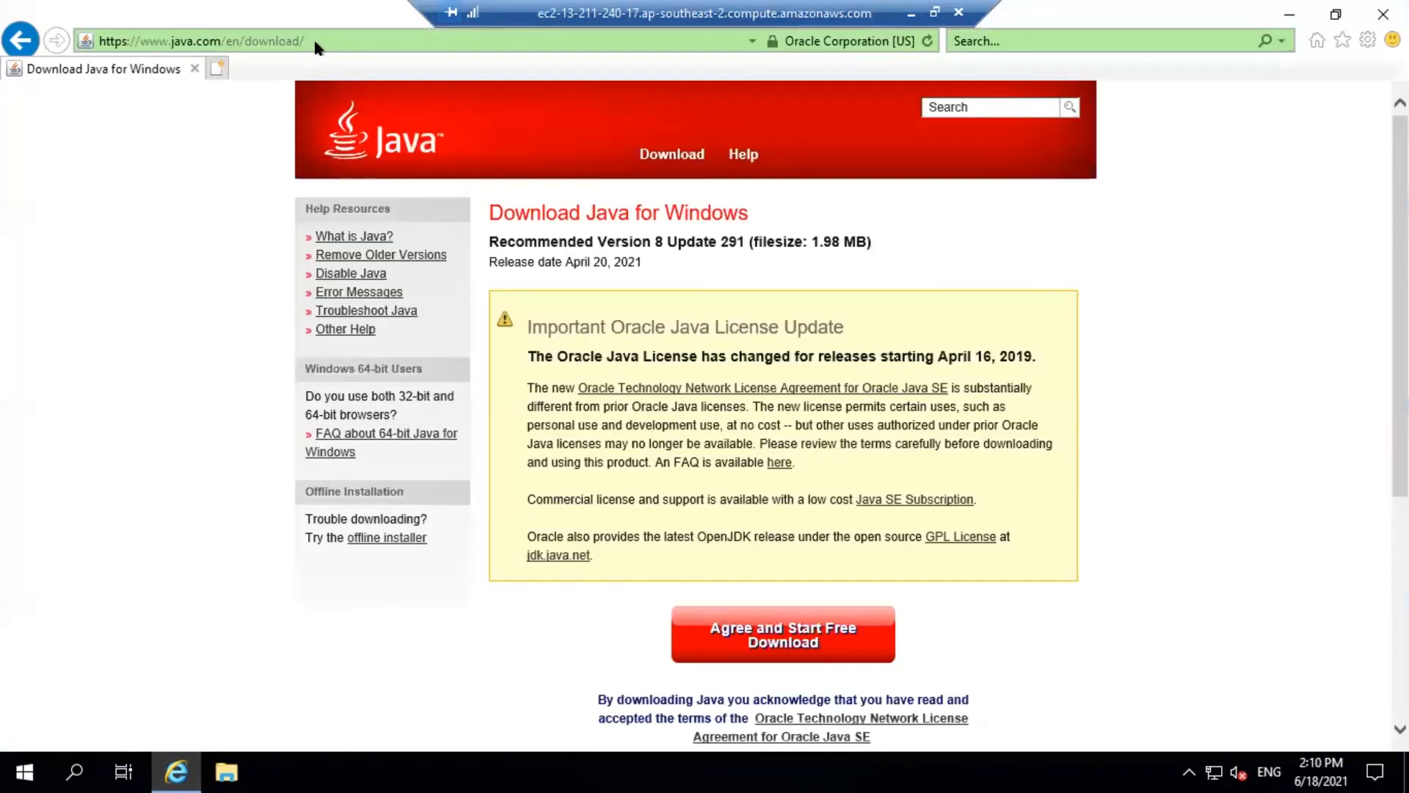
pyautogui.click(323, 28)
pyautogui.write('g')
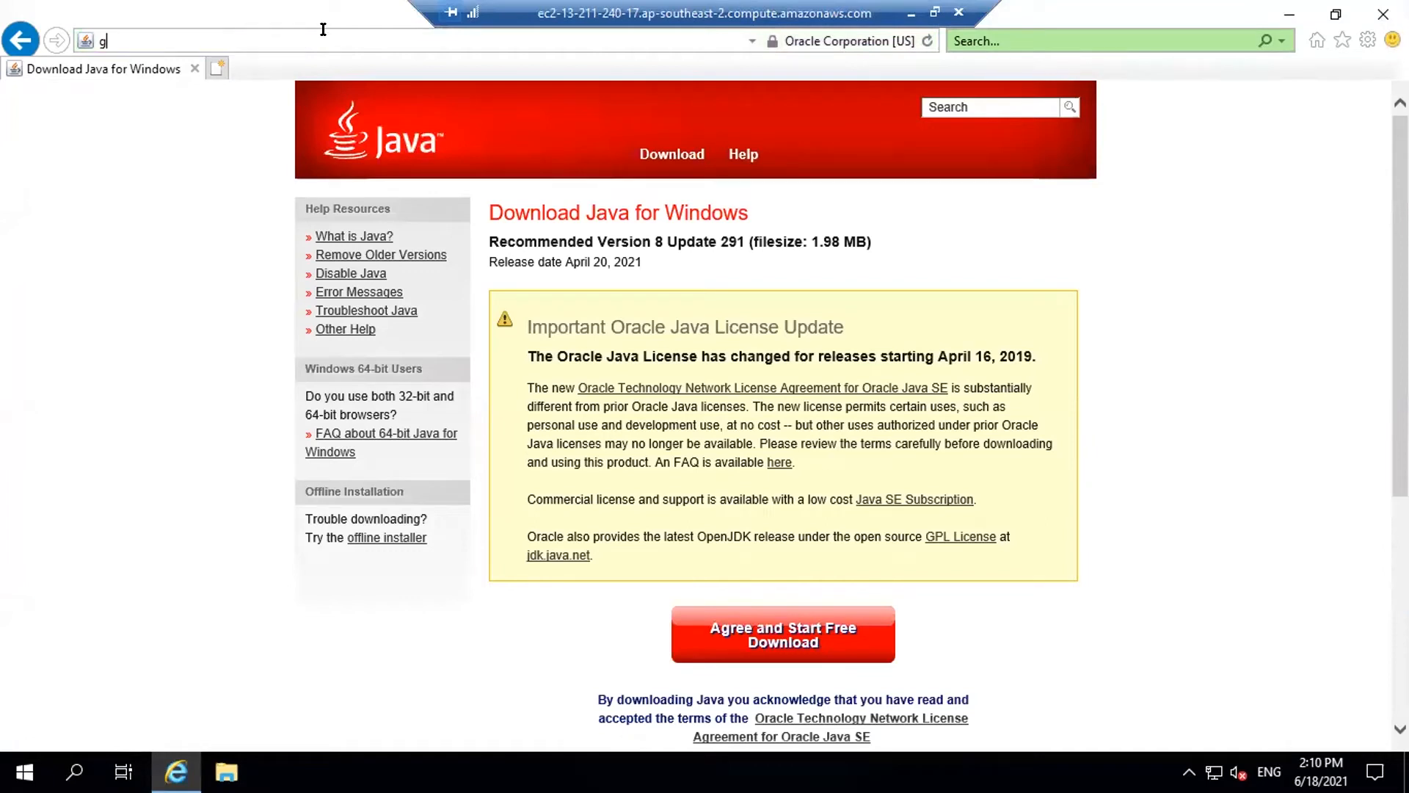
pyautogui.write('it for window')
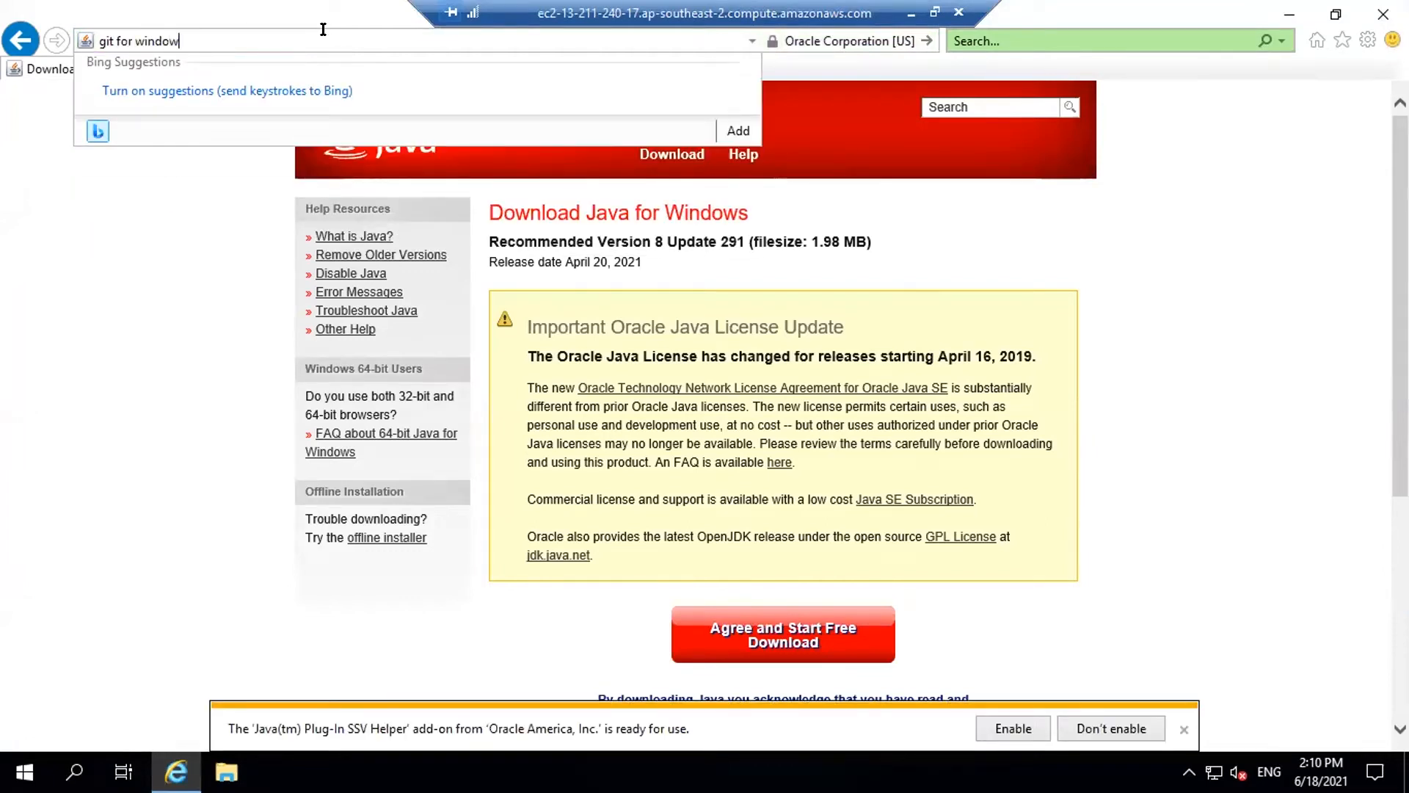
pyautogui.write('s')
pyautogui.press('Return')
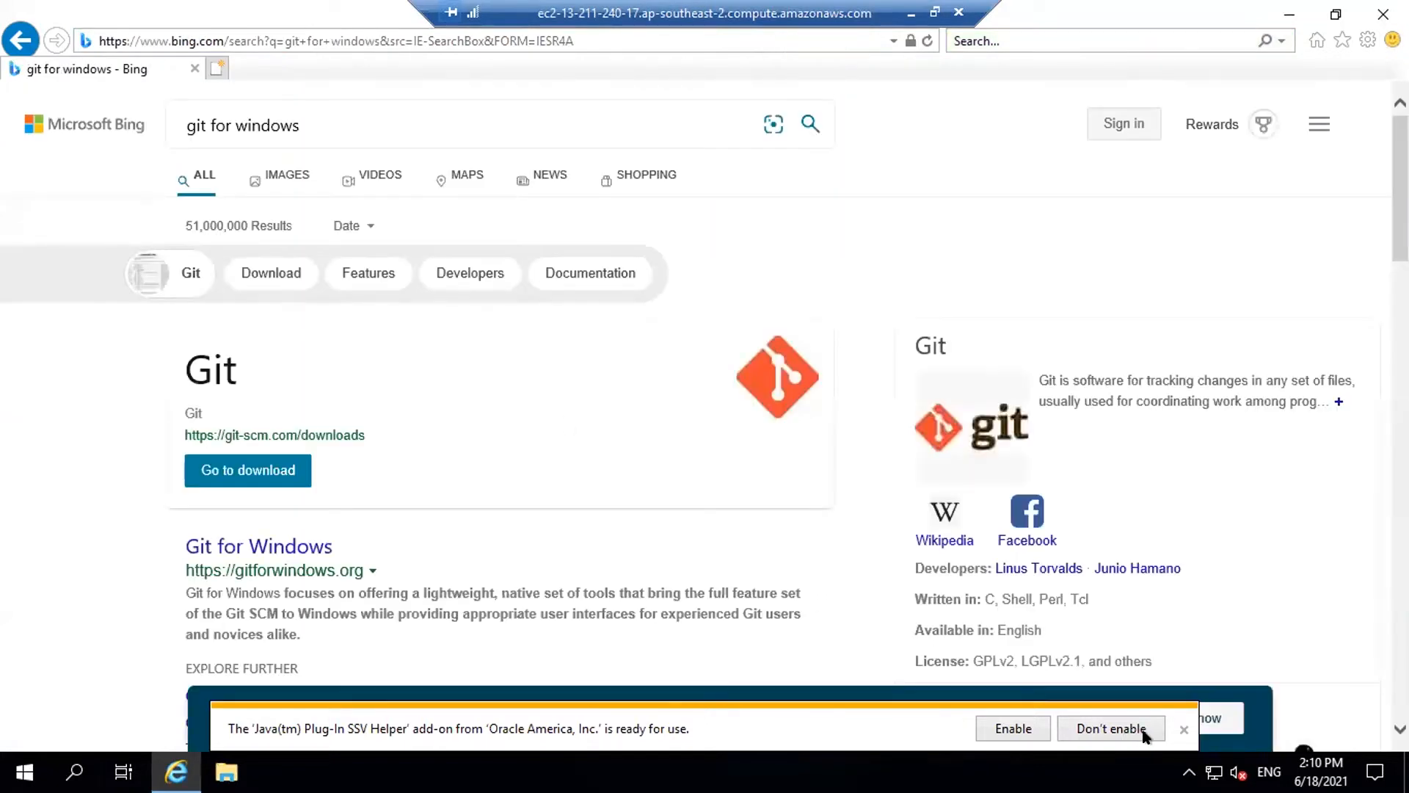
pyautogui.click(1014, 728)
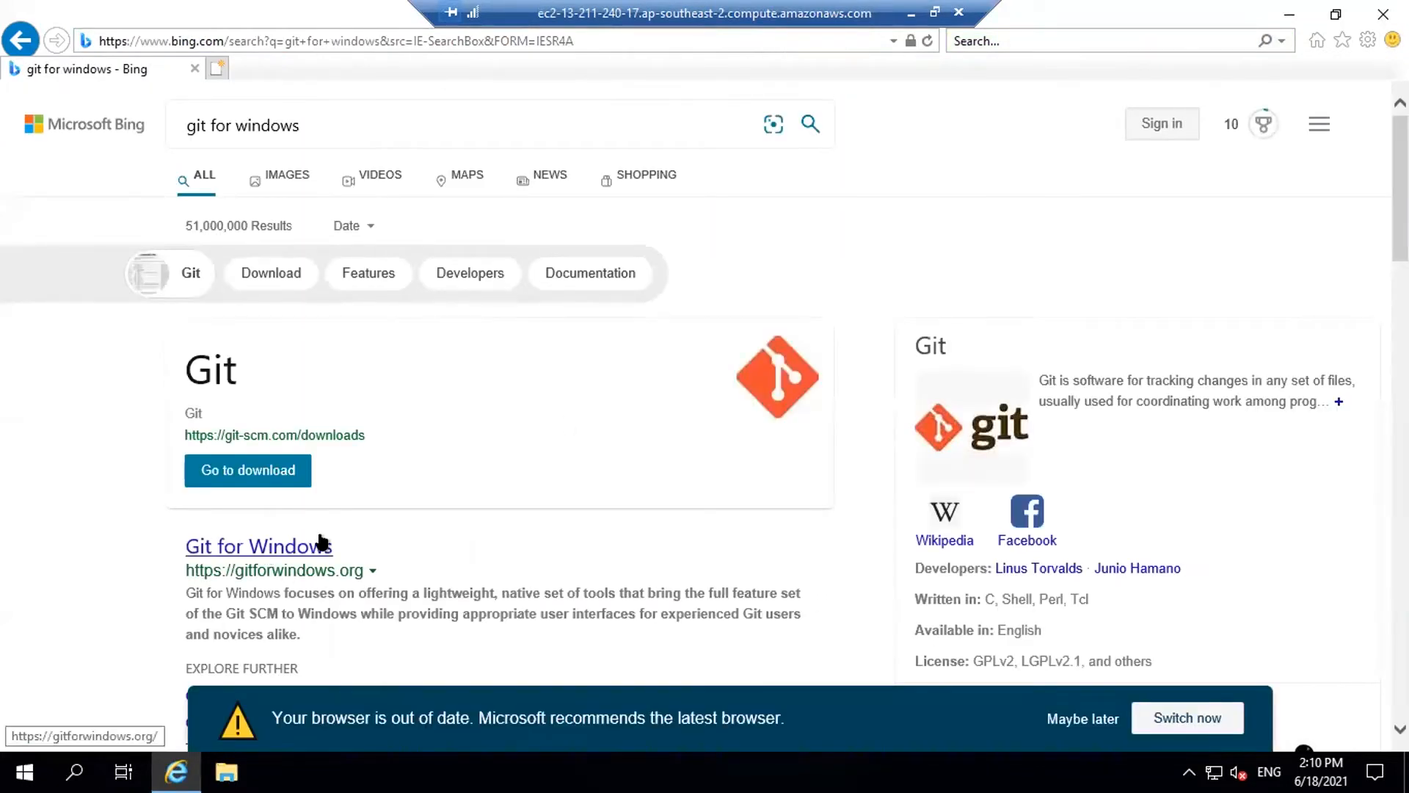
pyautogui.scroll(-6, 499, 481)
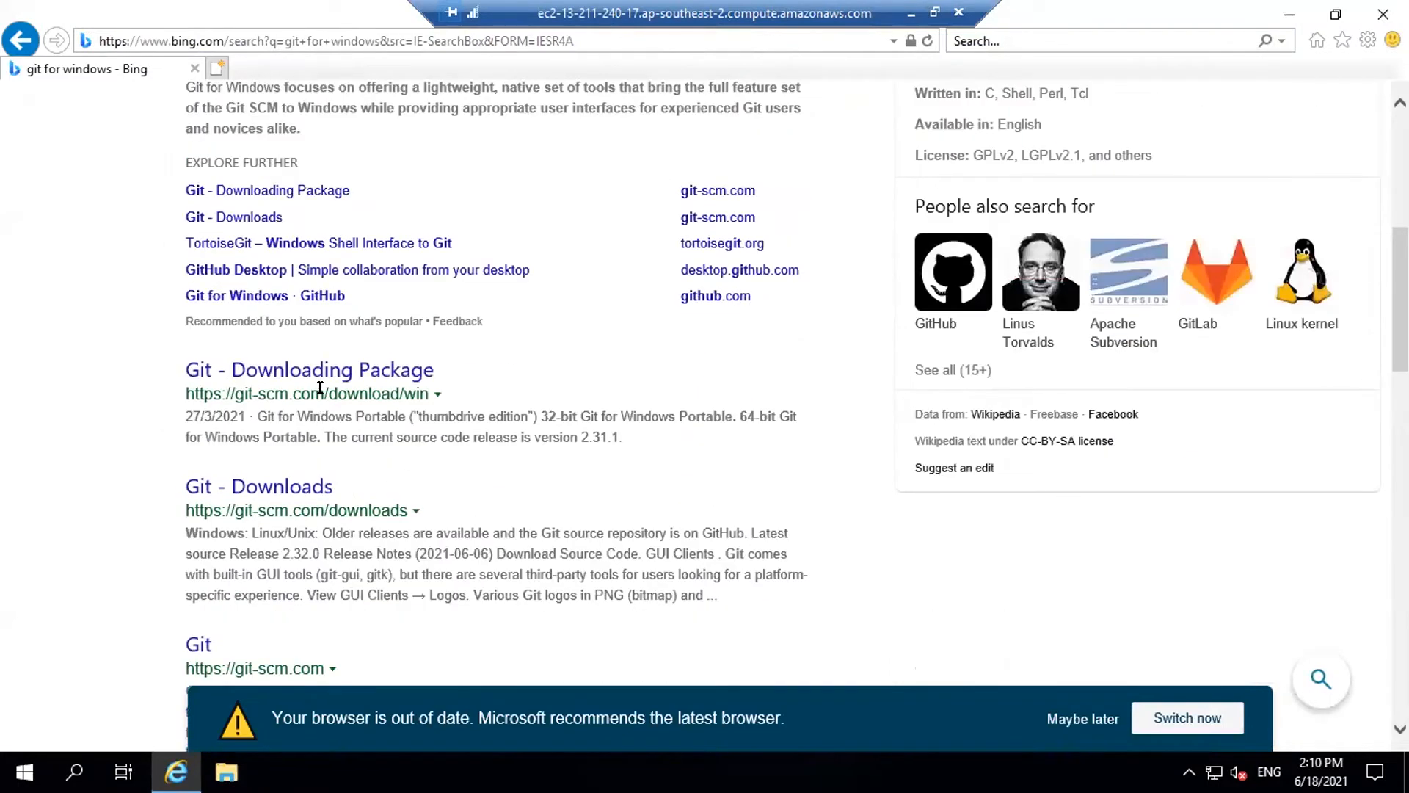
pyautogui.click(325, 370)
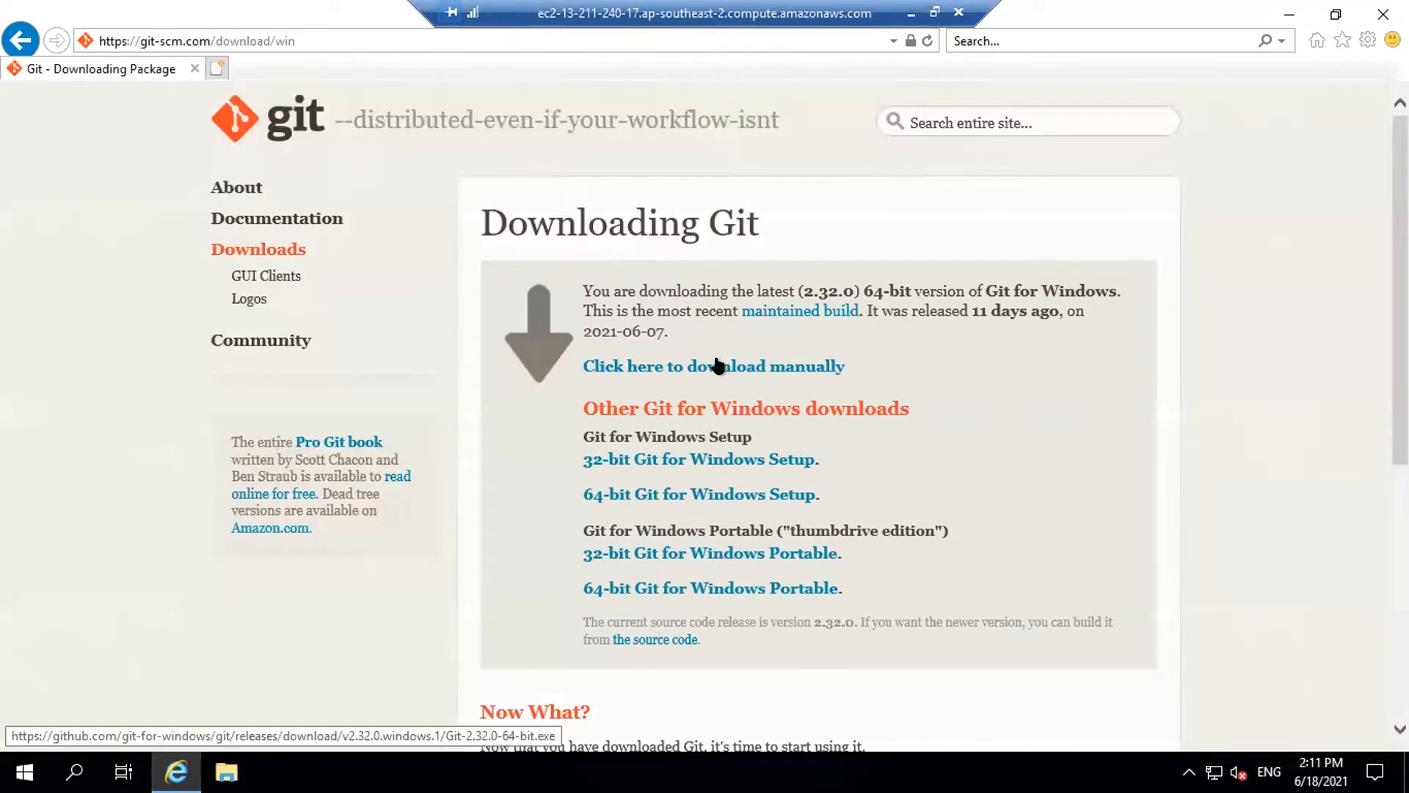
# Download the 64-bit Git for Windows Setup from the git-scm page
pyautogui.click(337, 33)
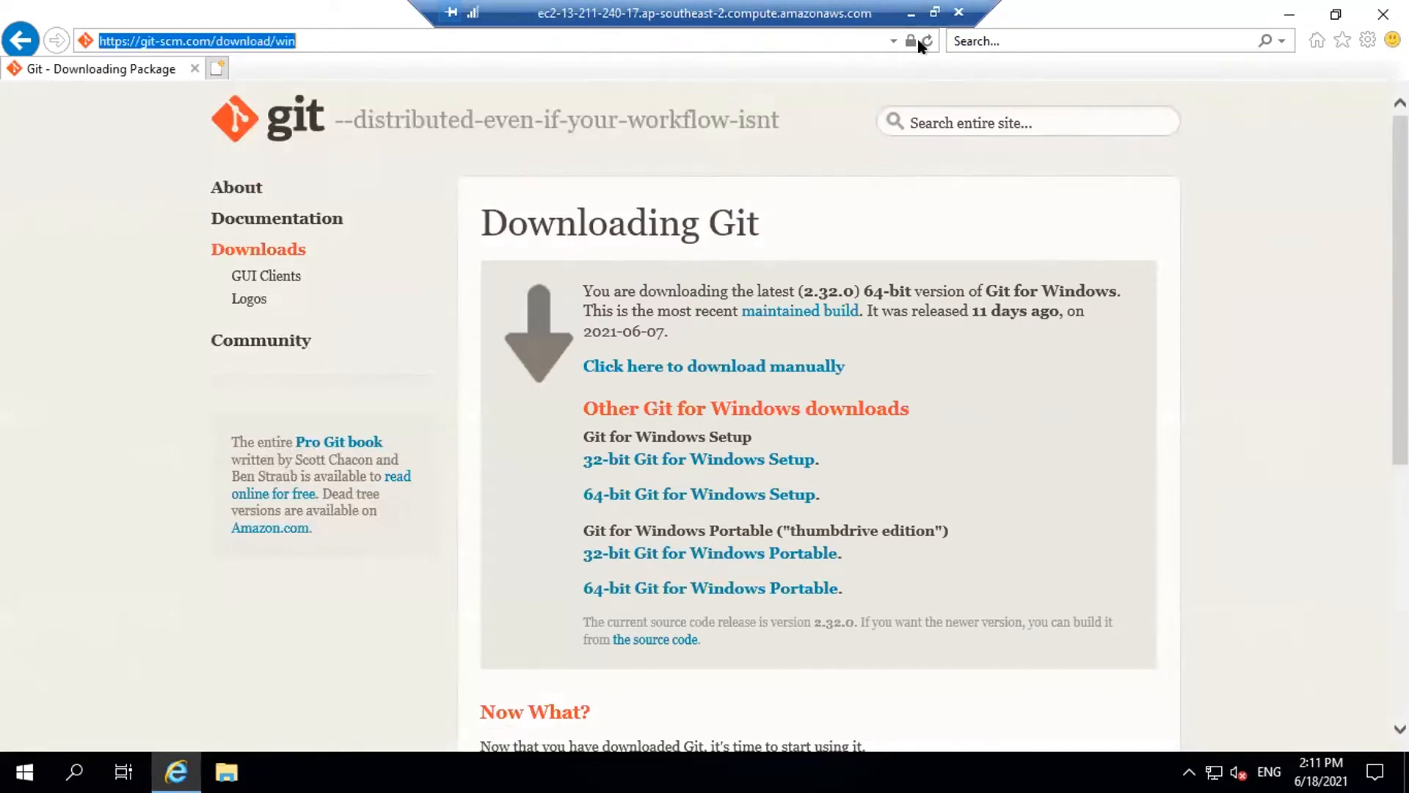
pyautogui.click(910, 14)
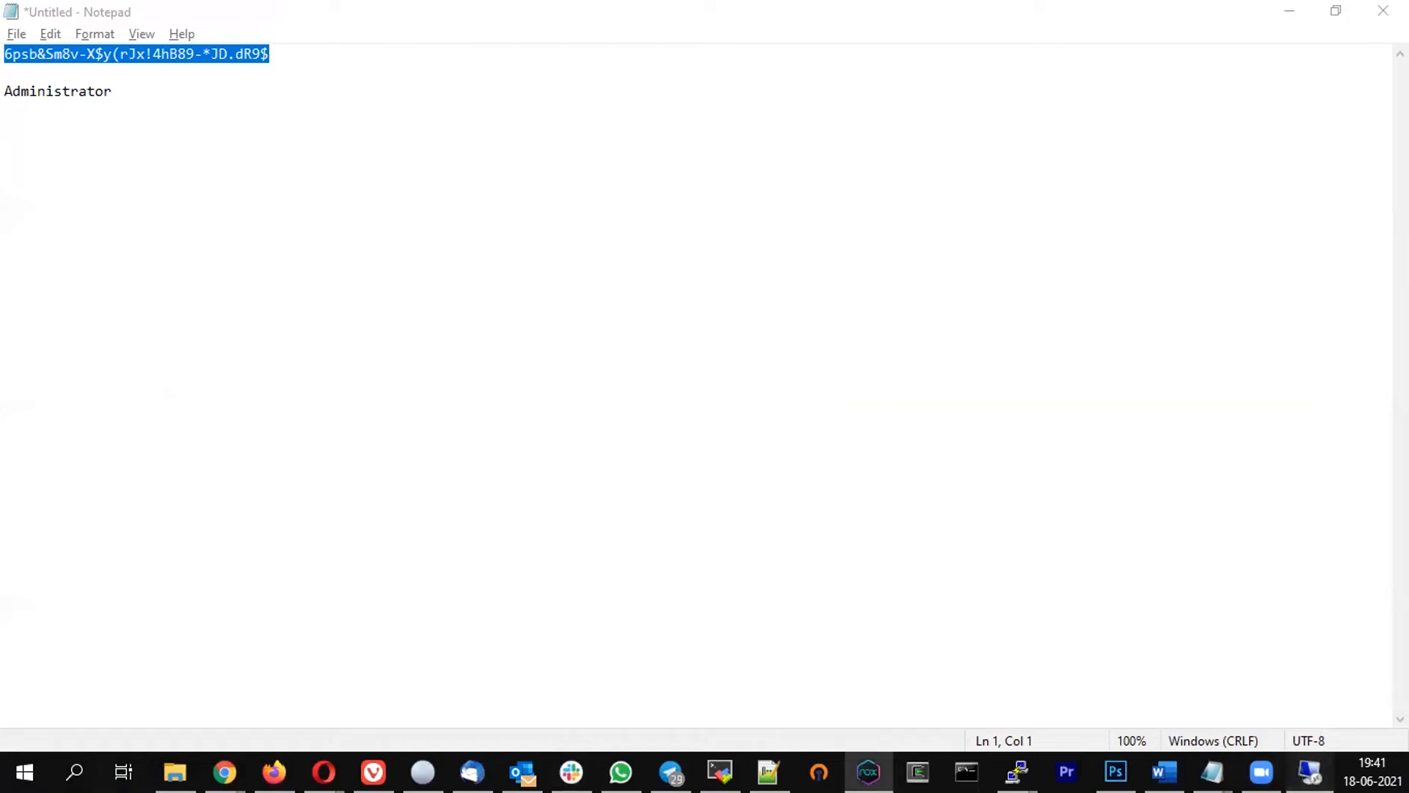
pyautogui.click(1310, 772)
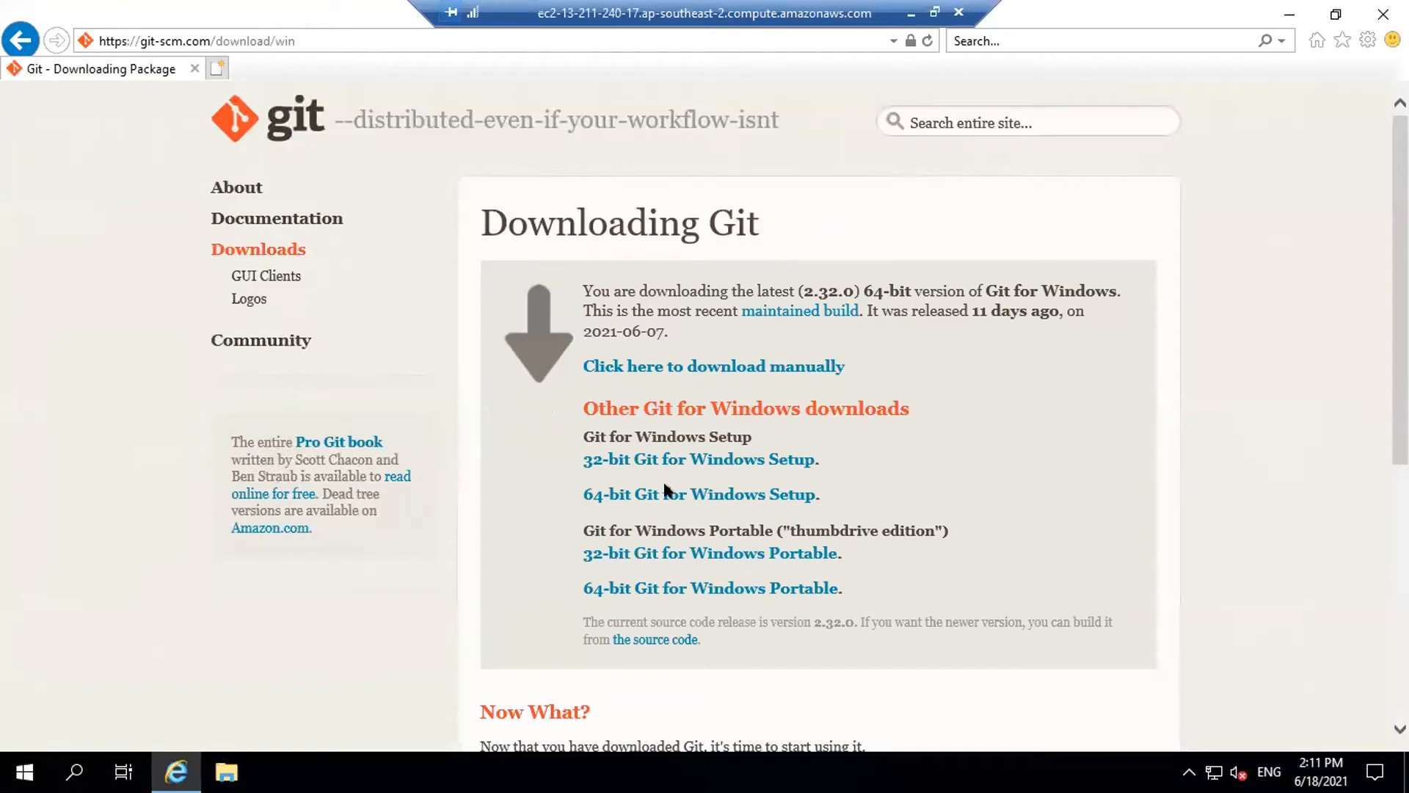
pyautogui.click(749, 503)
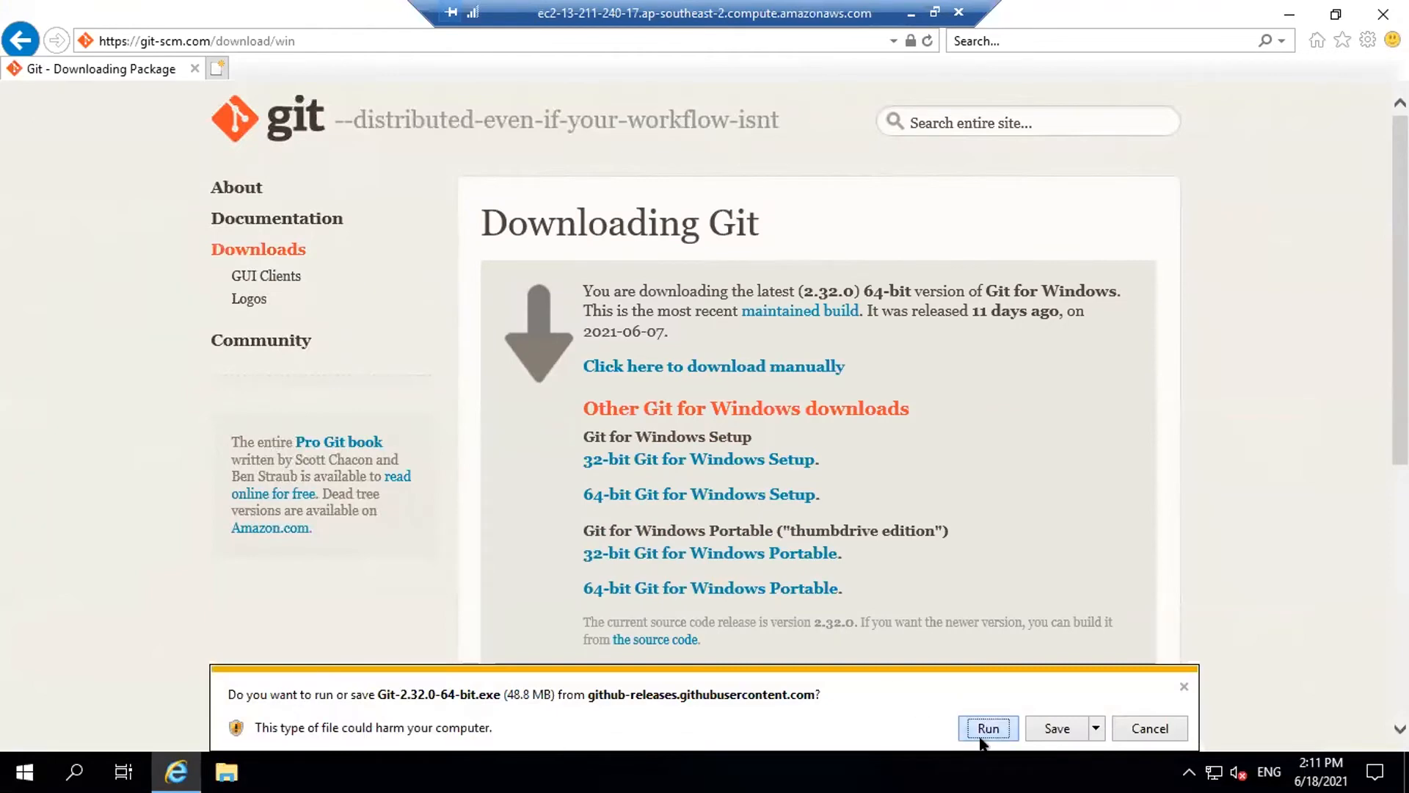
# Run Git-2.32.0-64-bit.exe and install Git, keeping every default wizard option
pyautogui.click(988, 727)
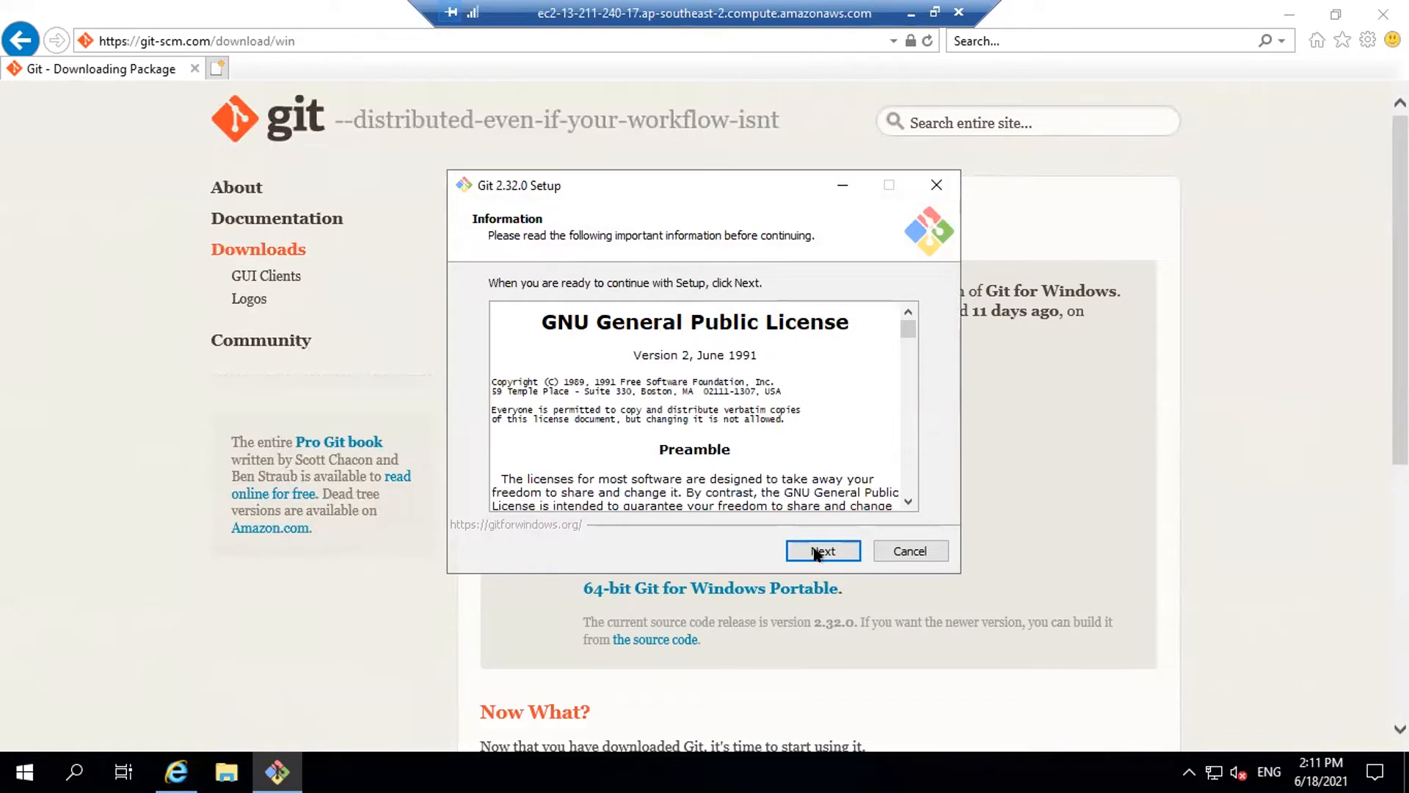
pyautogui.click(819, 549)
pyautogui.click(819, 549)
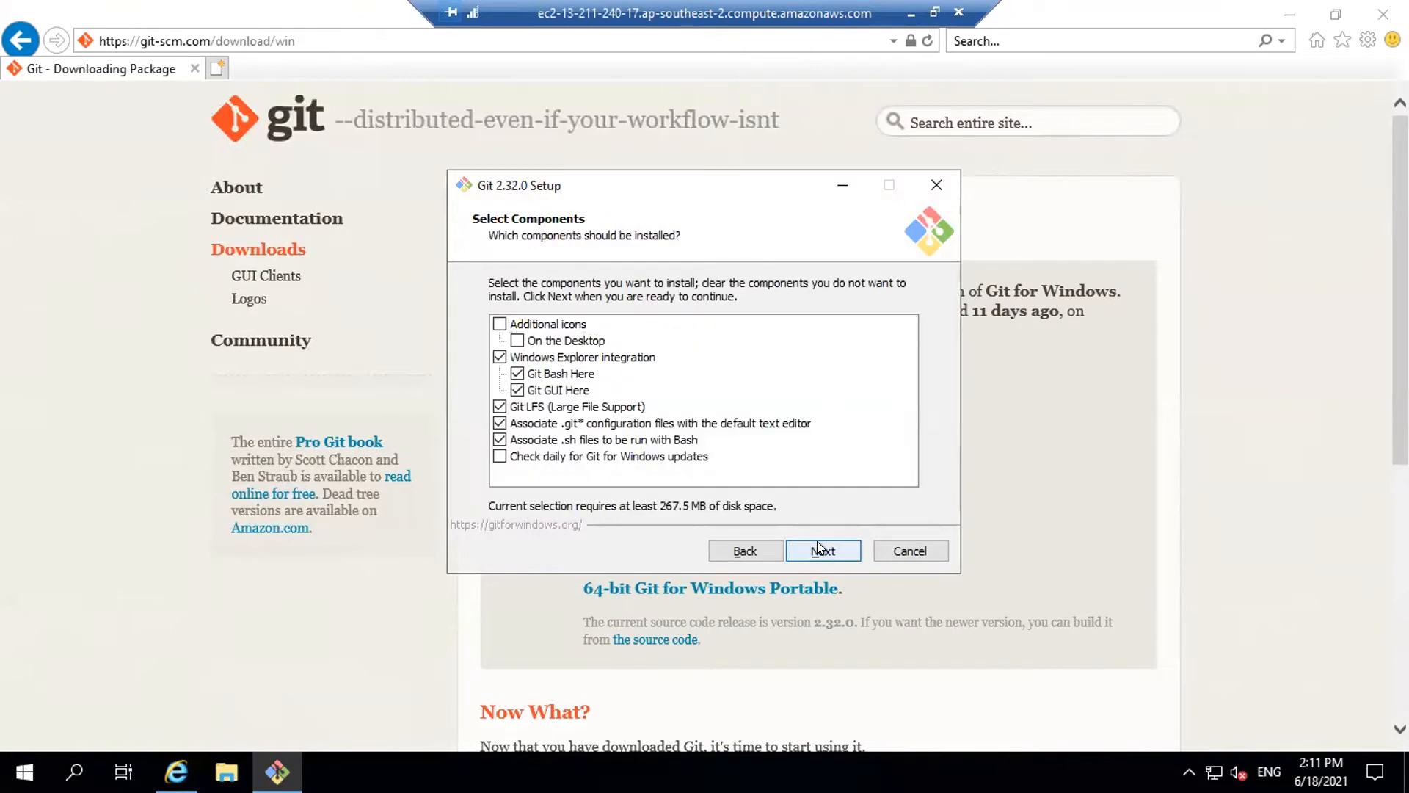
pyautogui.click(819, 549)
pyautogui.click(819, 549)
pyautogui.click(817, 541)
pyautogui.click(817, 541)
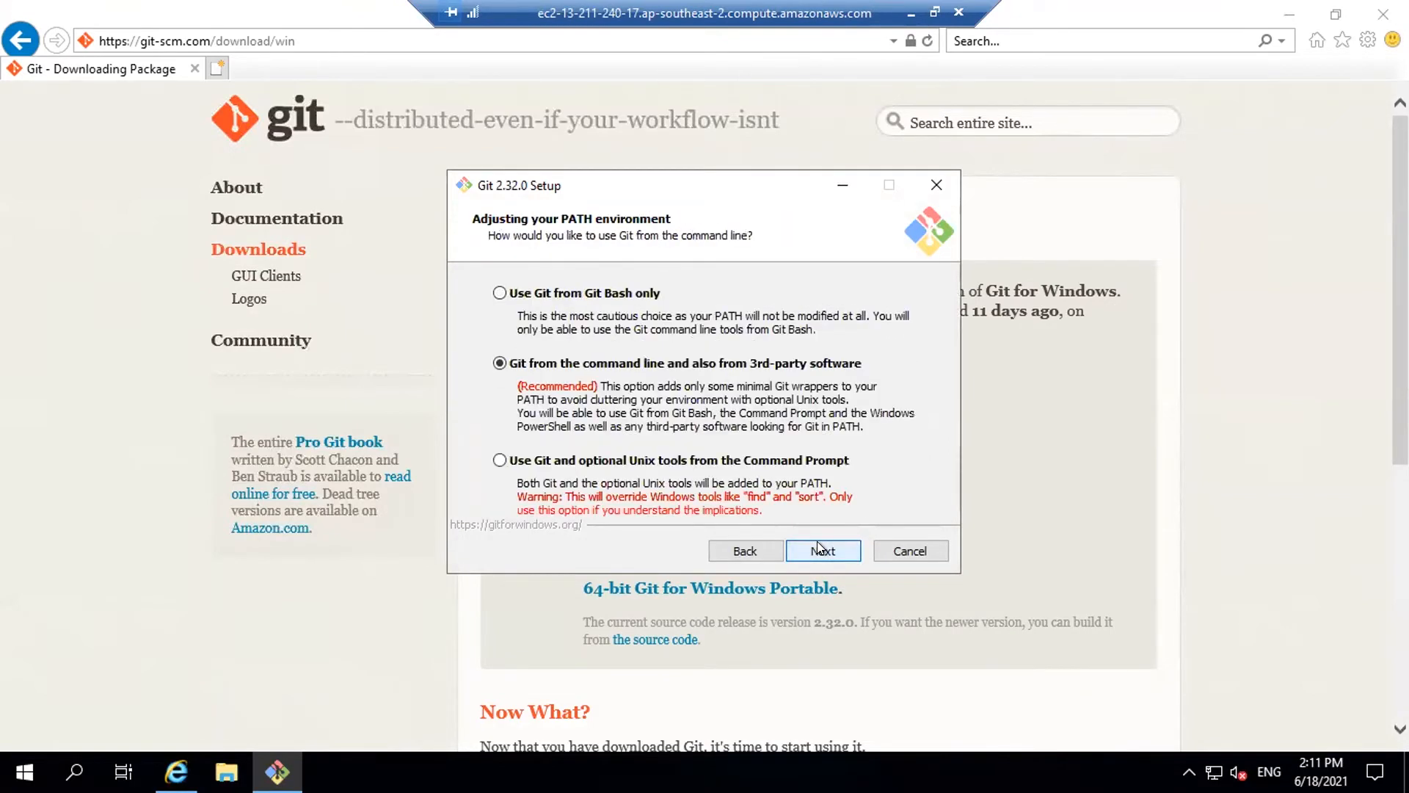
pyautogui.click(817, 541)
pyautogui.click(817, 541)
pyautogui.click(817, 541)
pyautogui.click(817, 541)
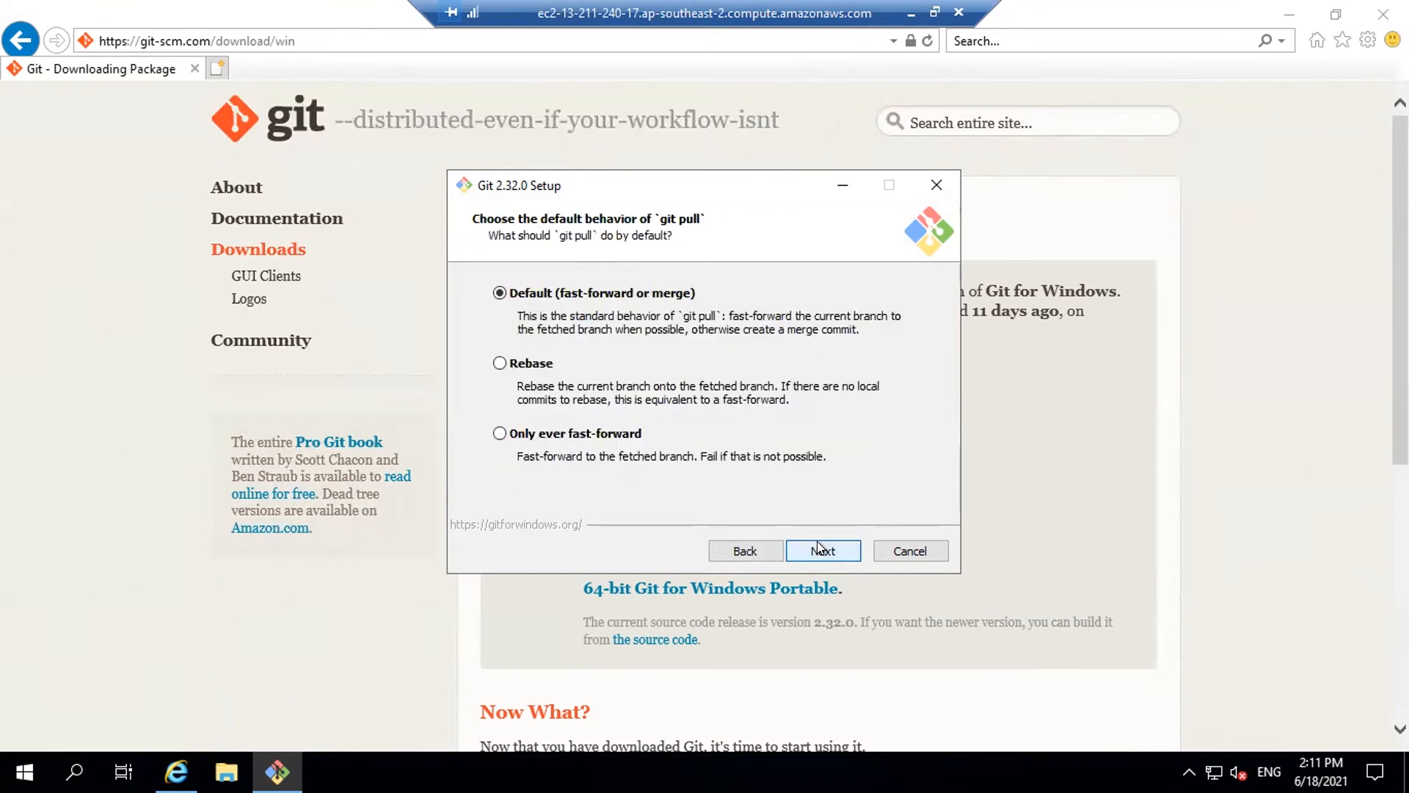
pyautogui.click(817, 541)
pyautogui.click(817, 541)
pyautogui.click(817, 541)
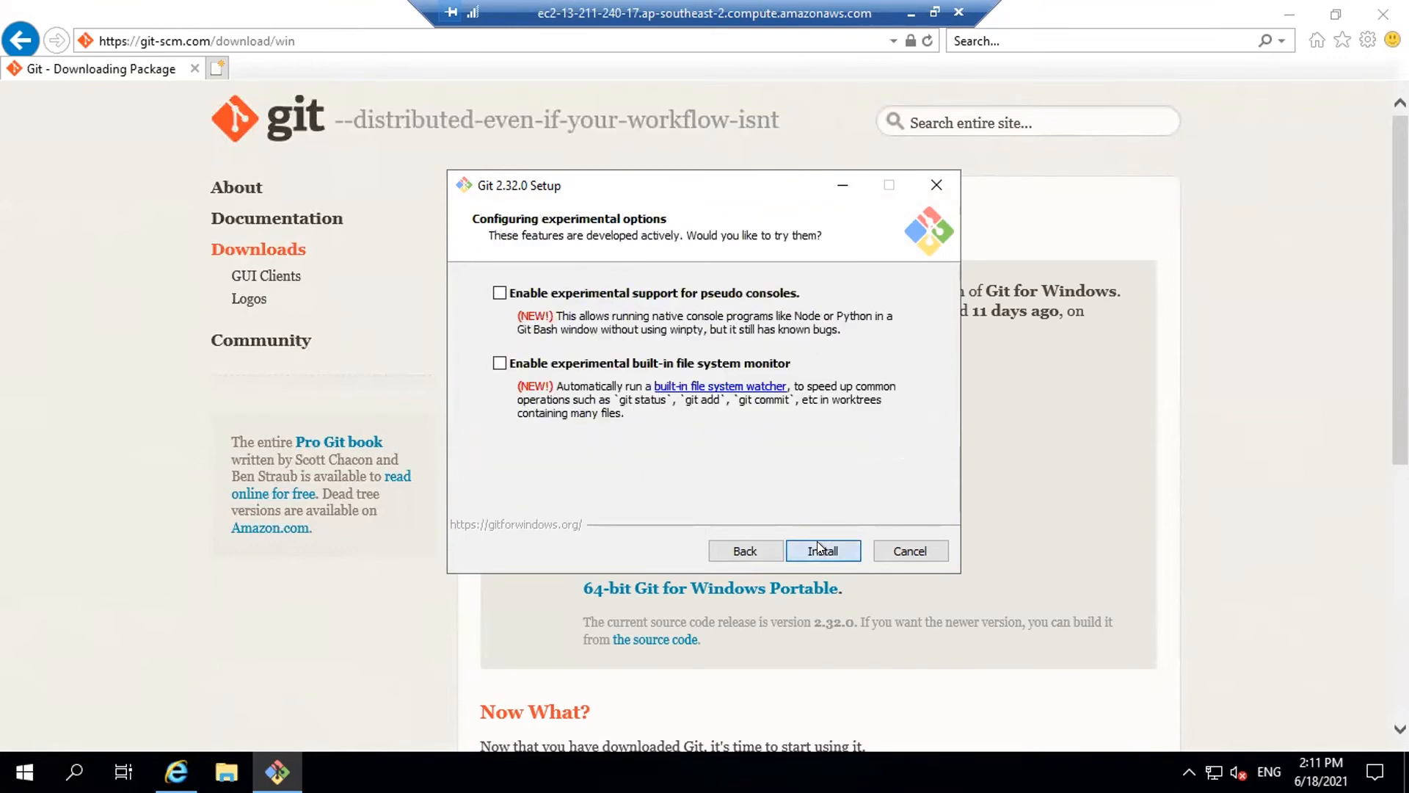
pyautogui.click(817, 541)
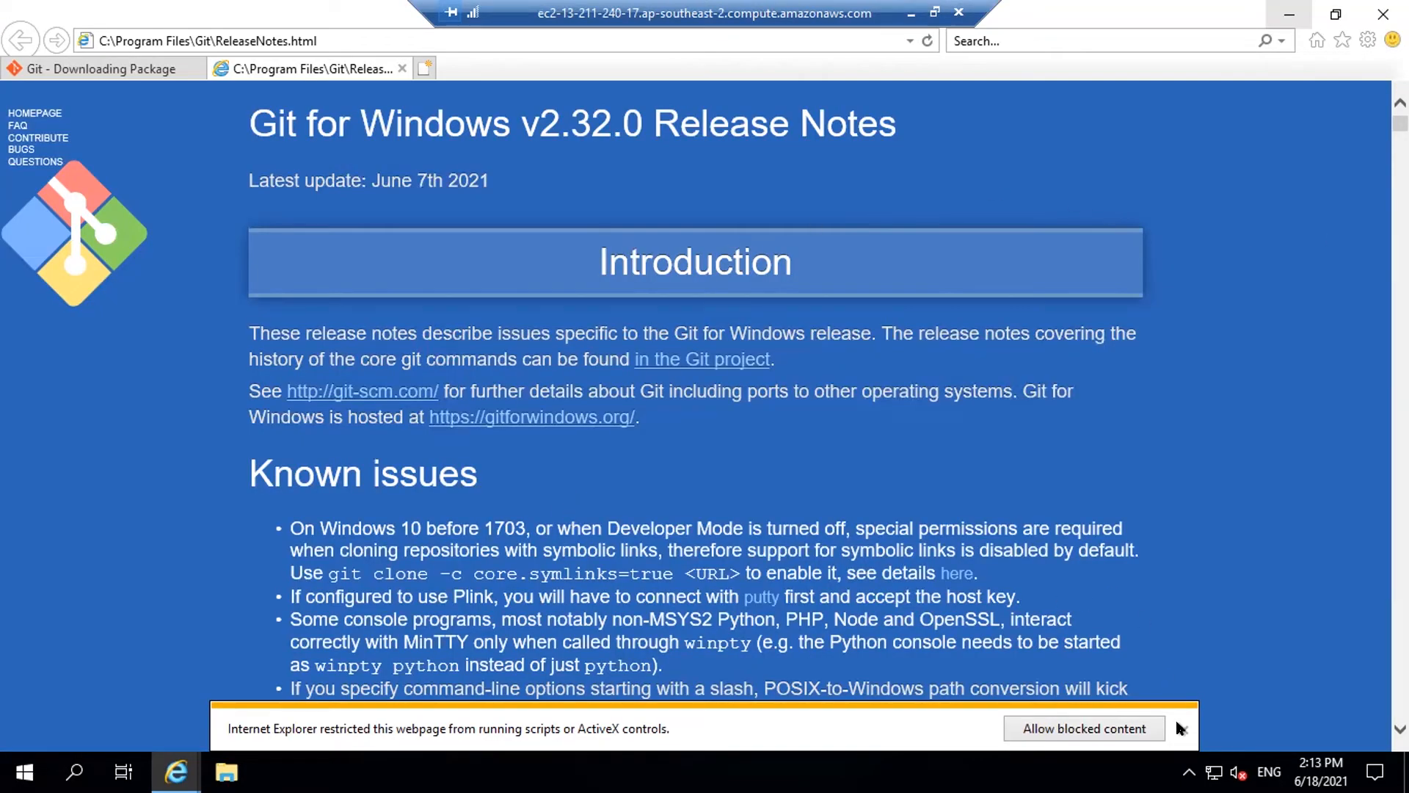
# Close the Git release notes tab and minimize the remote desktop session
pyautogui.click(1181, 727)
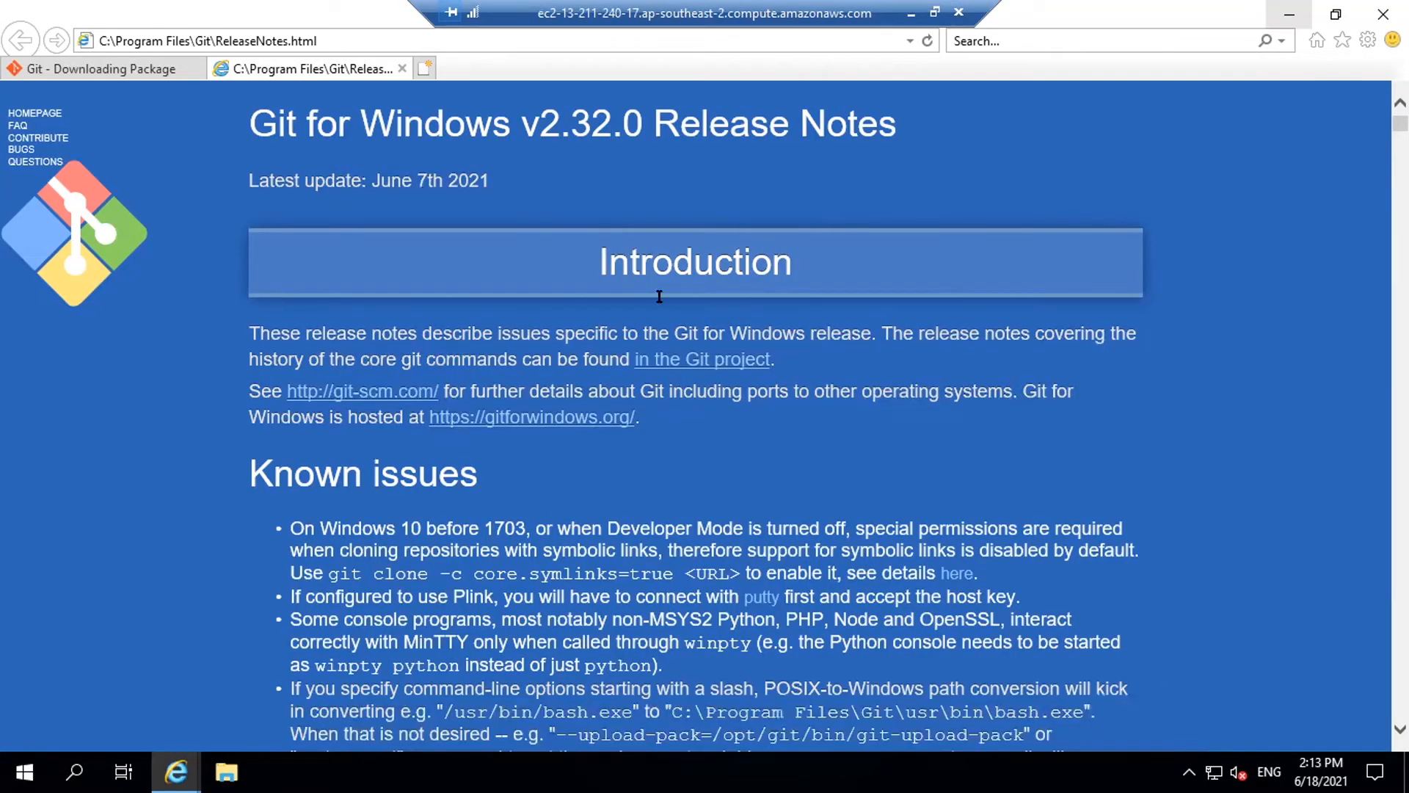
pyautogui.click(402, 68)
pyautogui.click(327, 38)
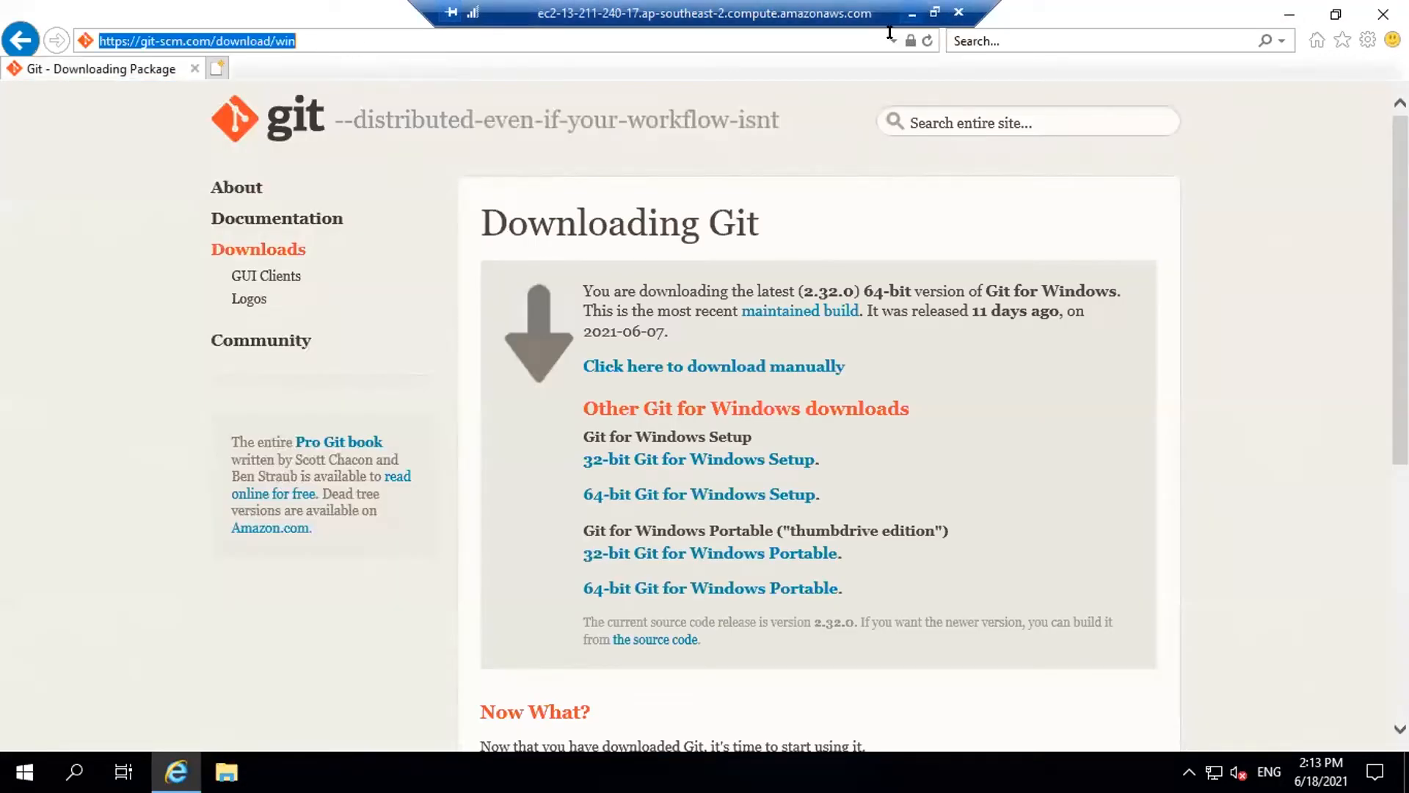
pyautogui.click(907, 13)
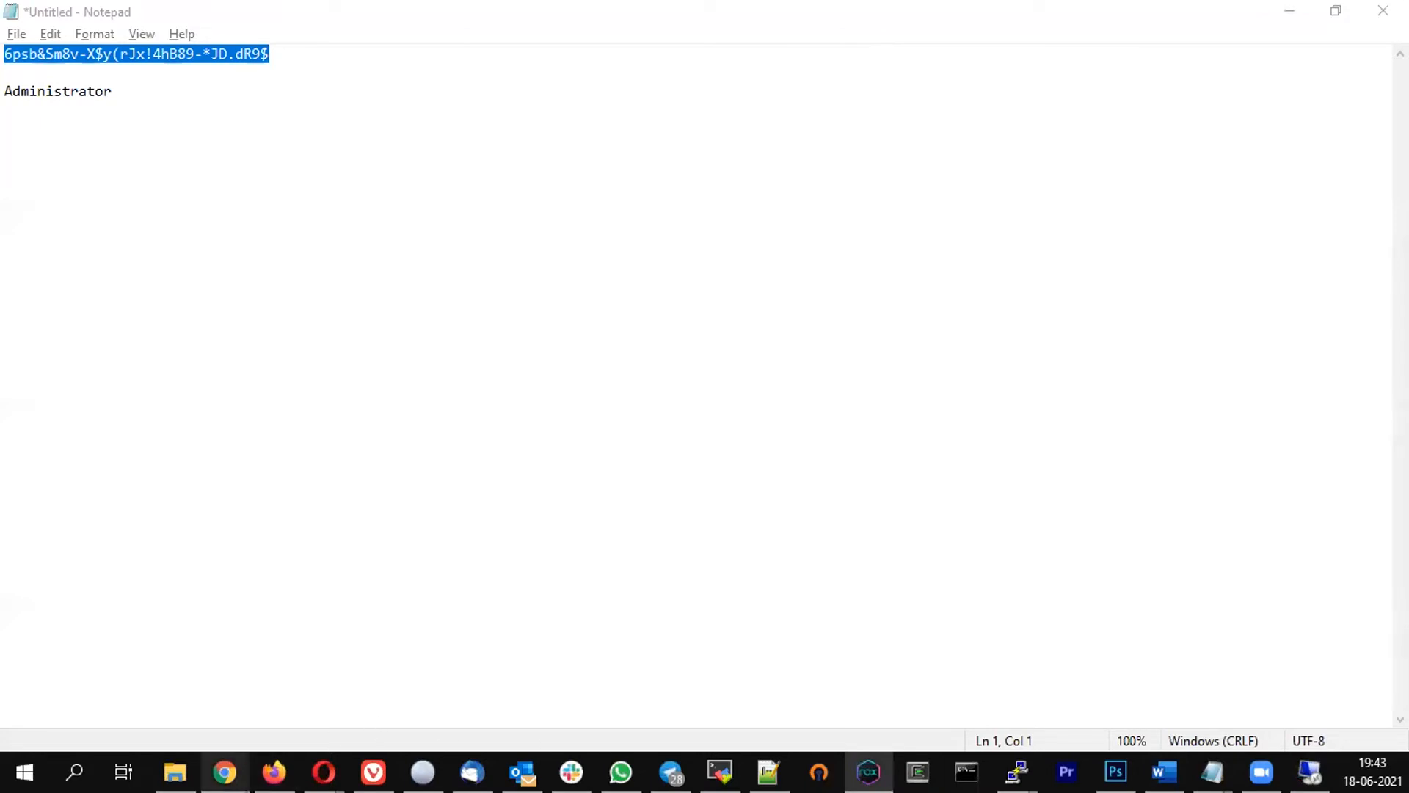
# Copy the Jenkins IP and port from local Chrome and open it in the server's IE
pyautogui.moveTo(224, 770)
pyautogui.click(1010, 660)
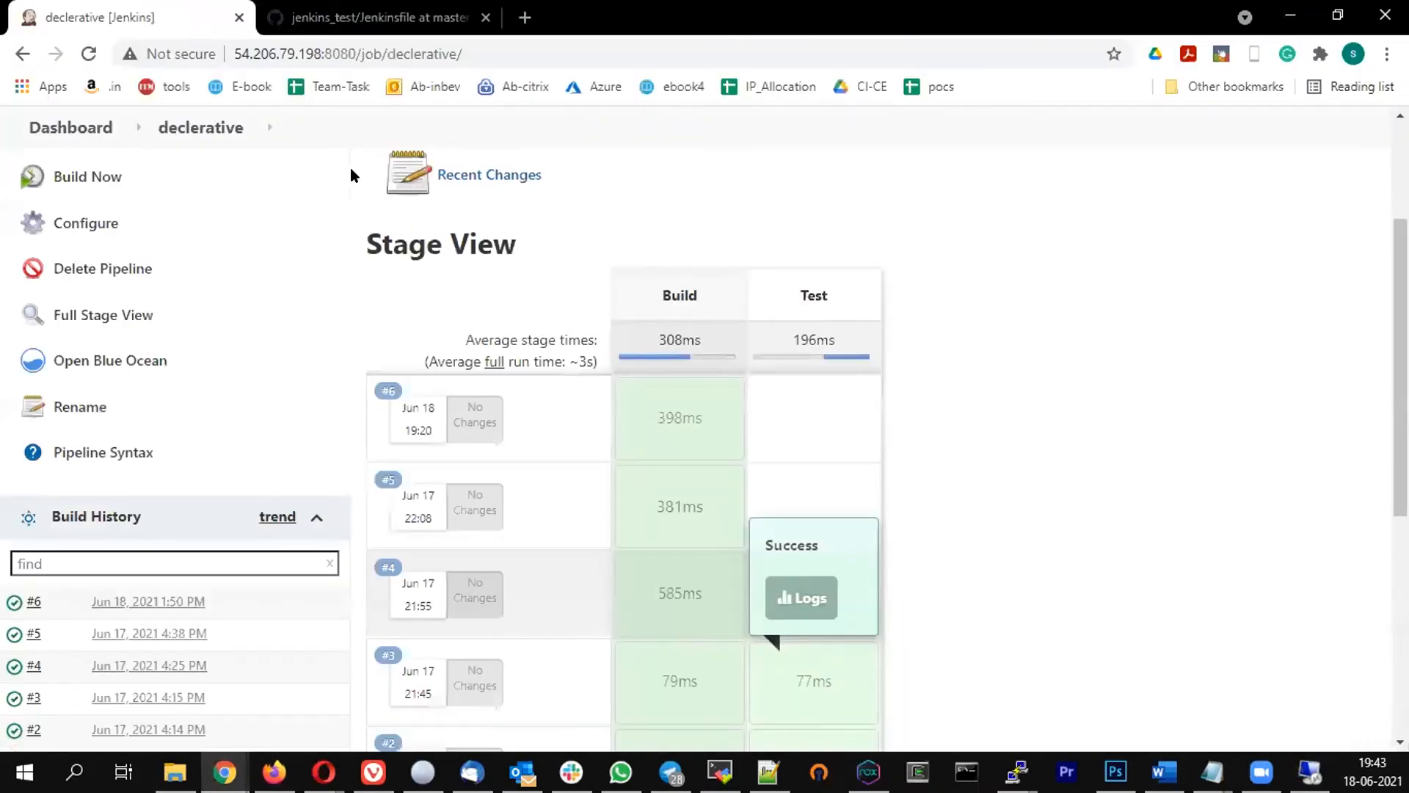
pyautogui.click(350, 54)
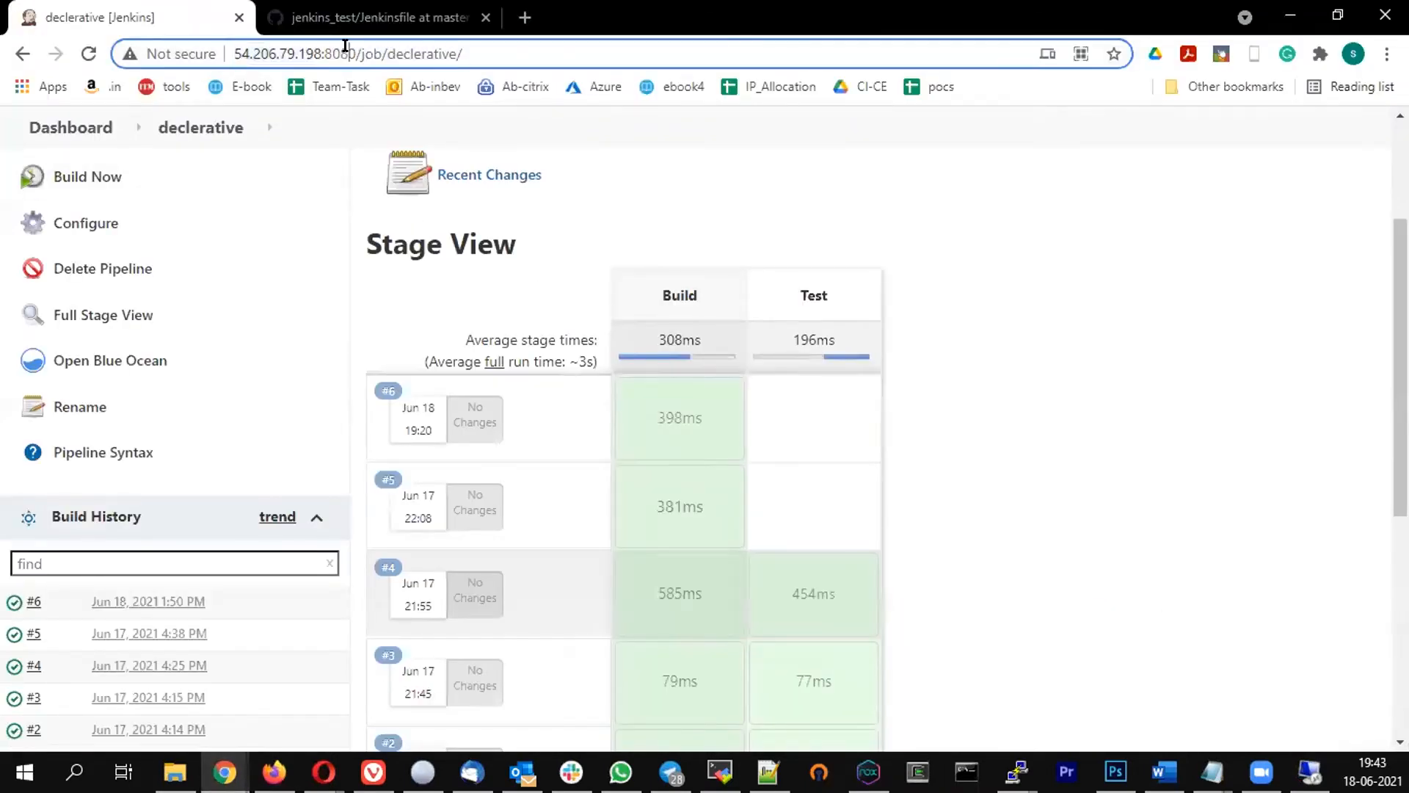
pyautogui.moveTo(357, 53); pyautogui.dragTo(174, 33)
pyautogui.hotkey('ctrl', 'c')
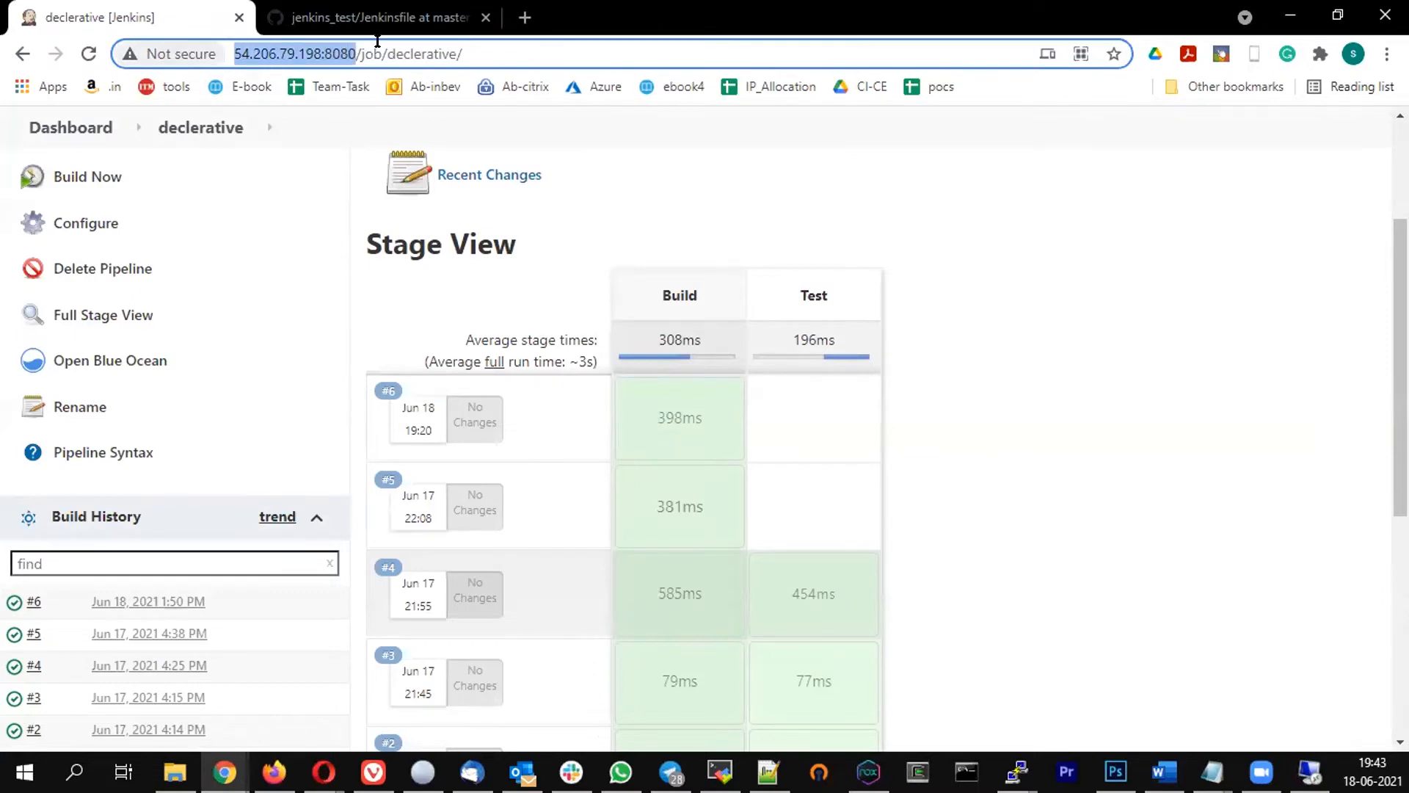
pyautogui.click(1311, 773)
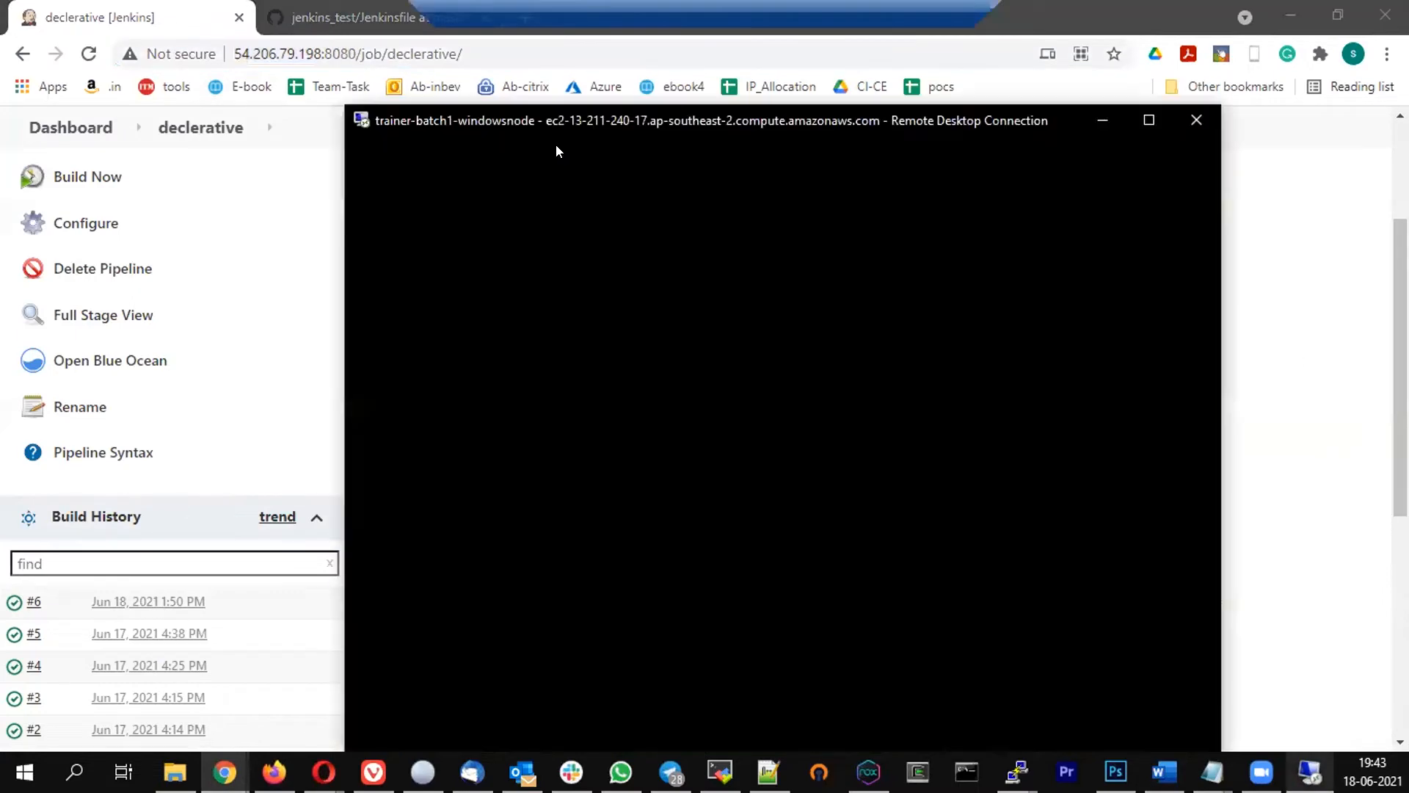
pyautogui.click(337, 29)
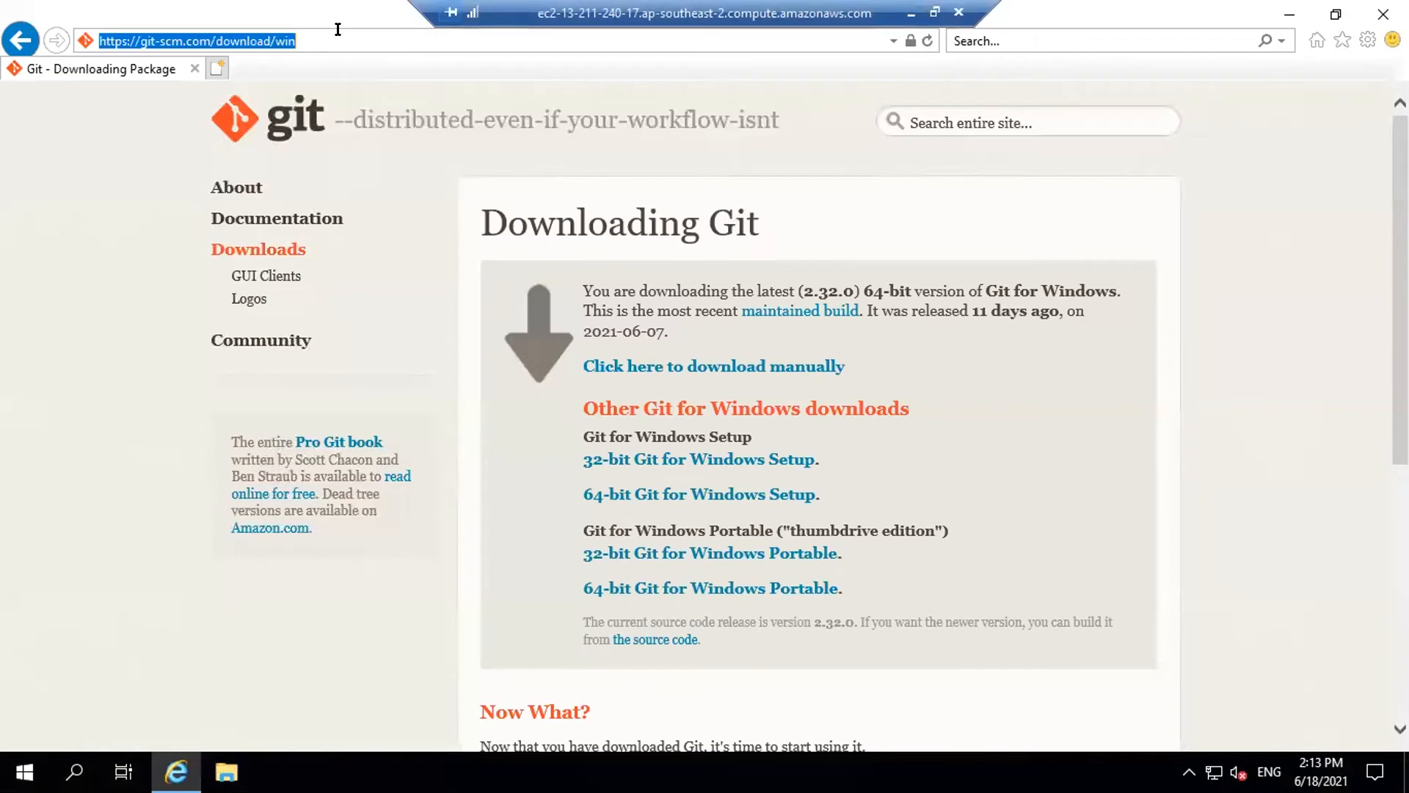
pyautogui.hotkey('ctrl', 'v')
pyautogui.press('Return')
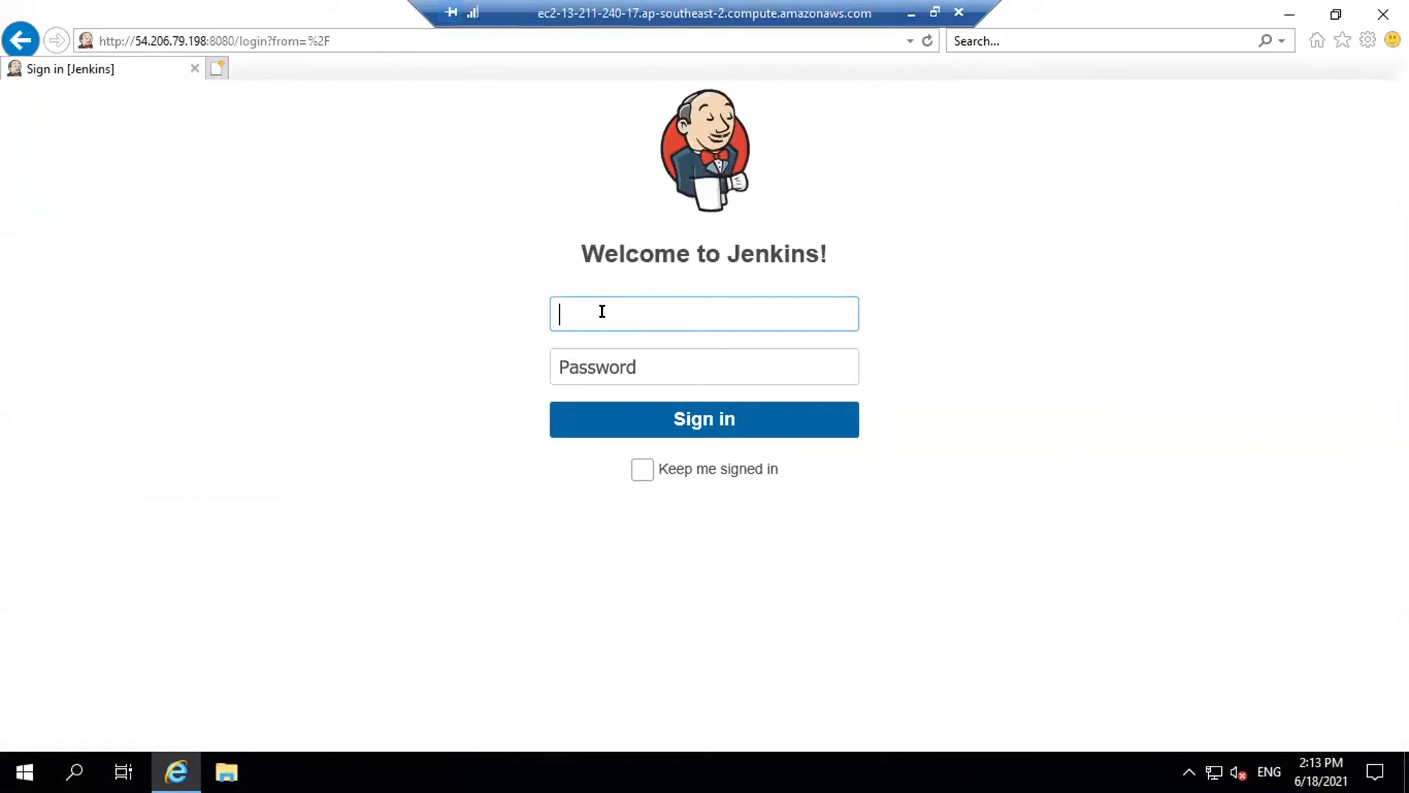
# Sign in to Jenkins as admin with the account password
pyautogui.write('admin')
pyautogui.press('Tab')
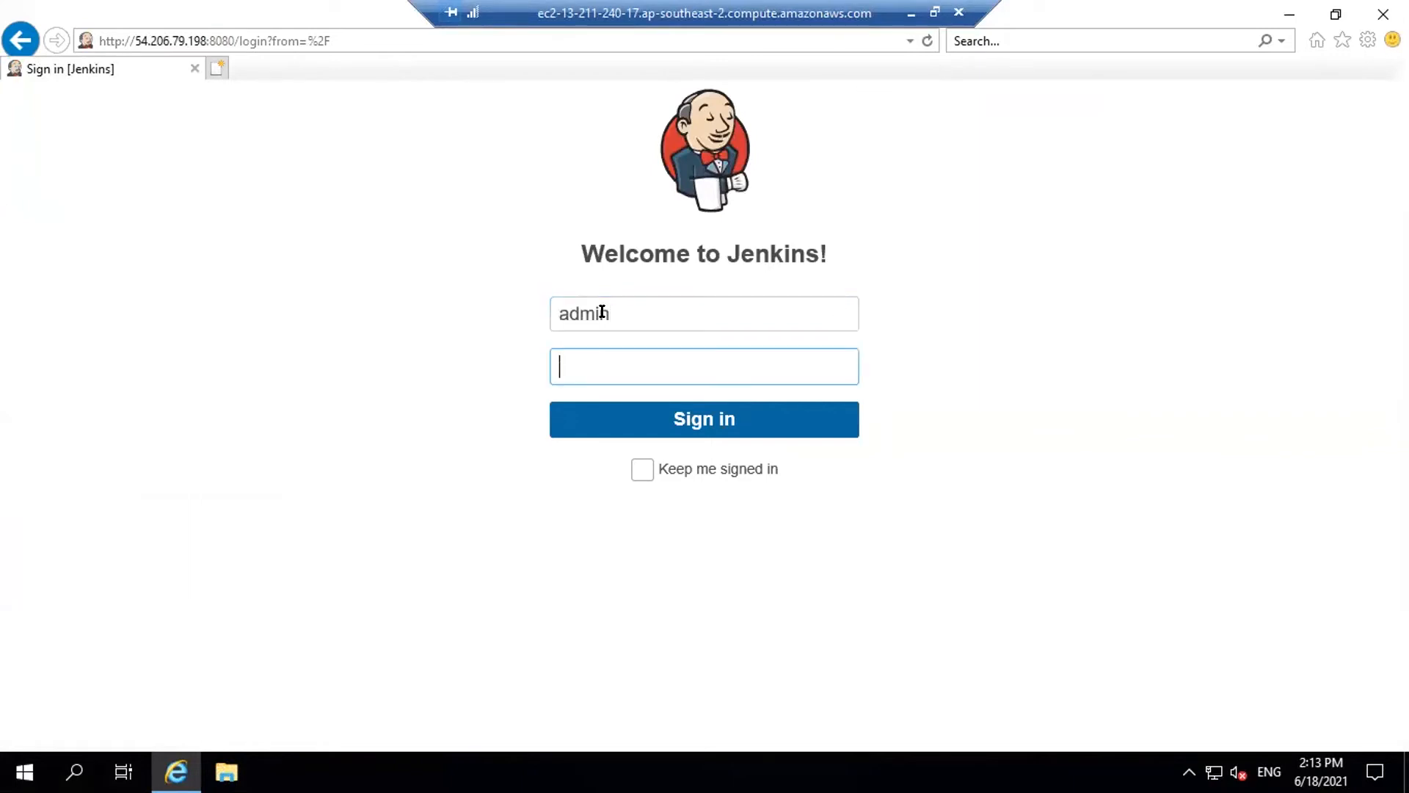
pyautogui.write('admin')
pyautogui.press('Return')
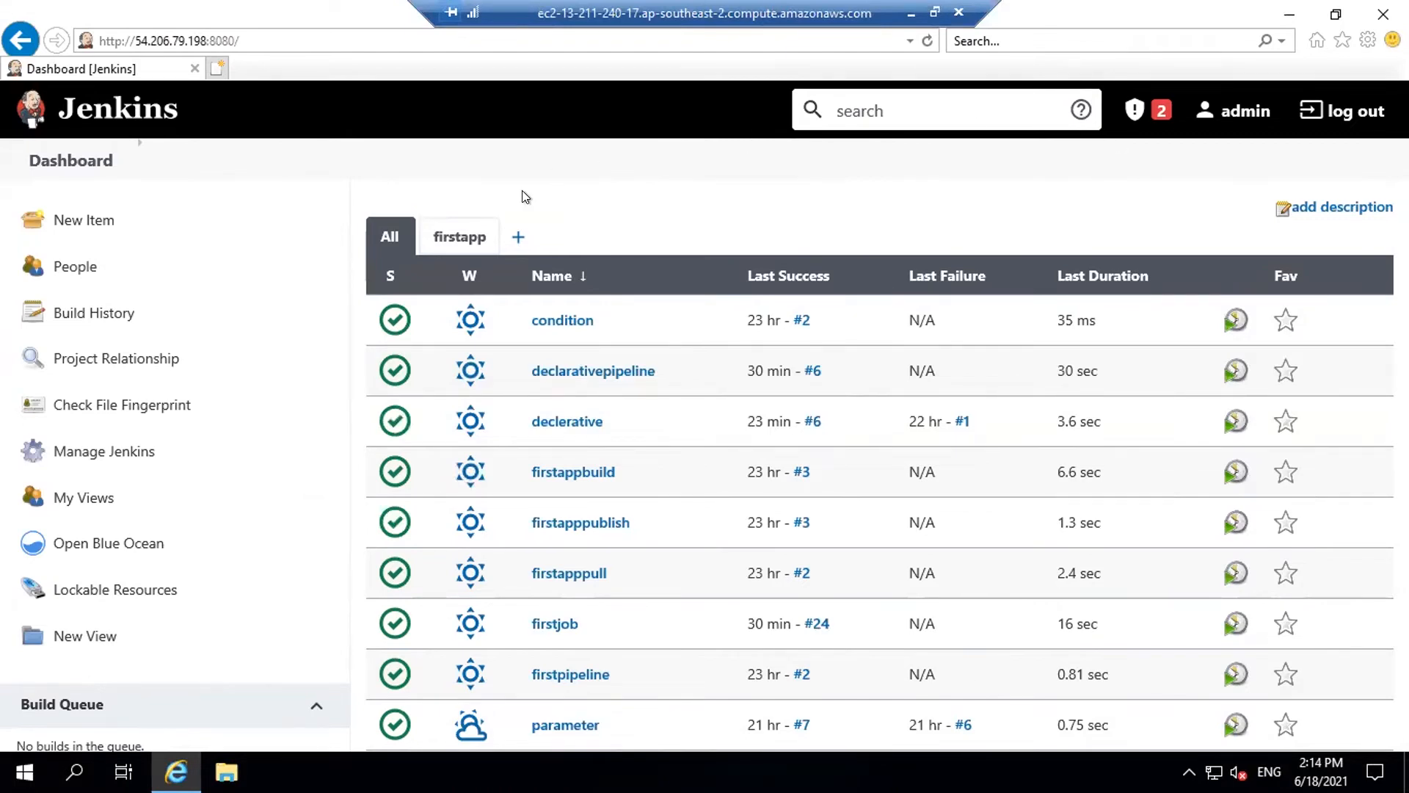
# Start a new permanent agent node named windows, then go back to the dashboard
pyautogui.click(110, 455)
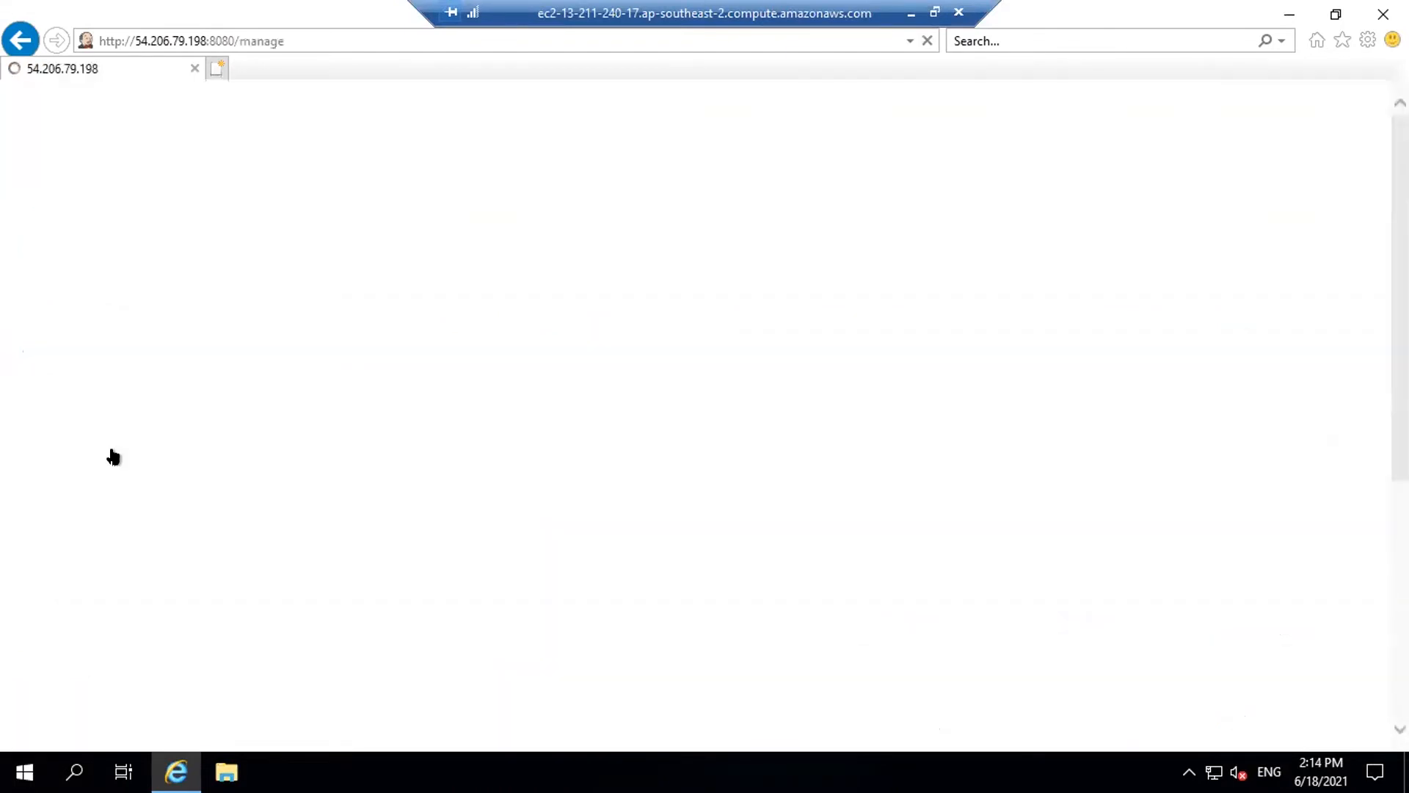
pyautogui.scroll(-3, 644, 282)
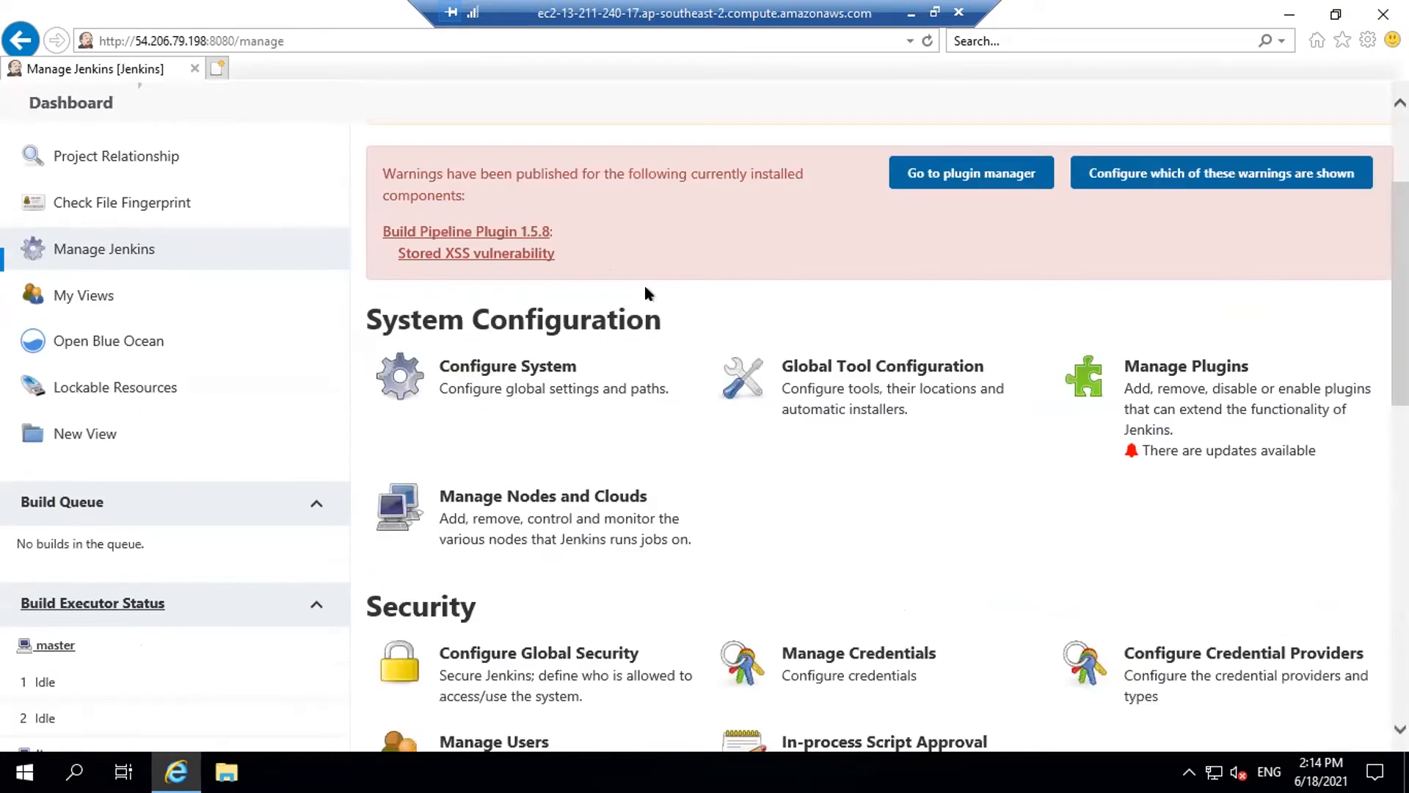
pyautogui.click(538, 496)
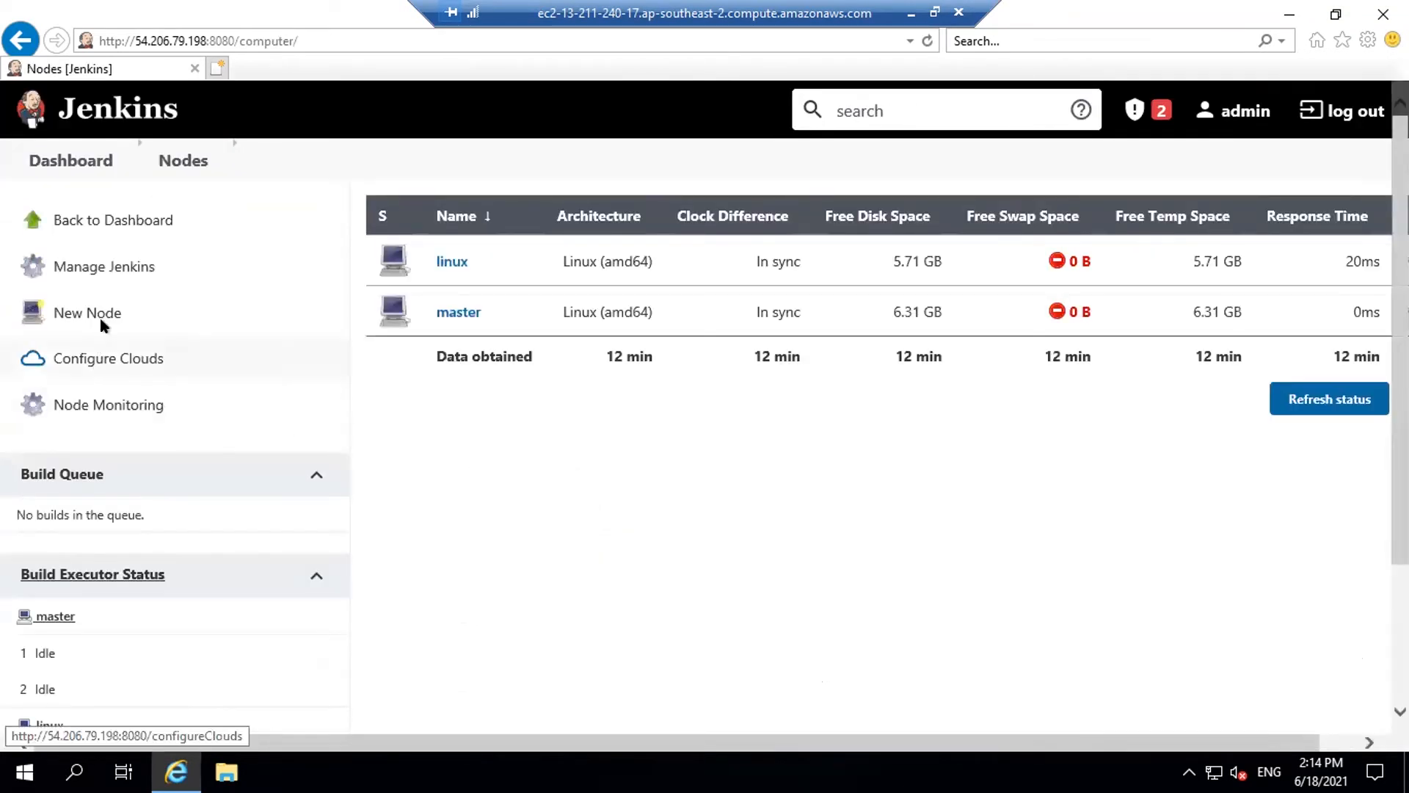
pyautogui.click(96, 313)
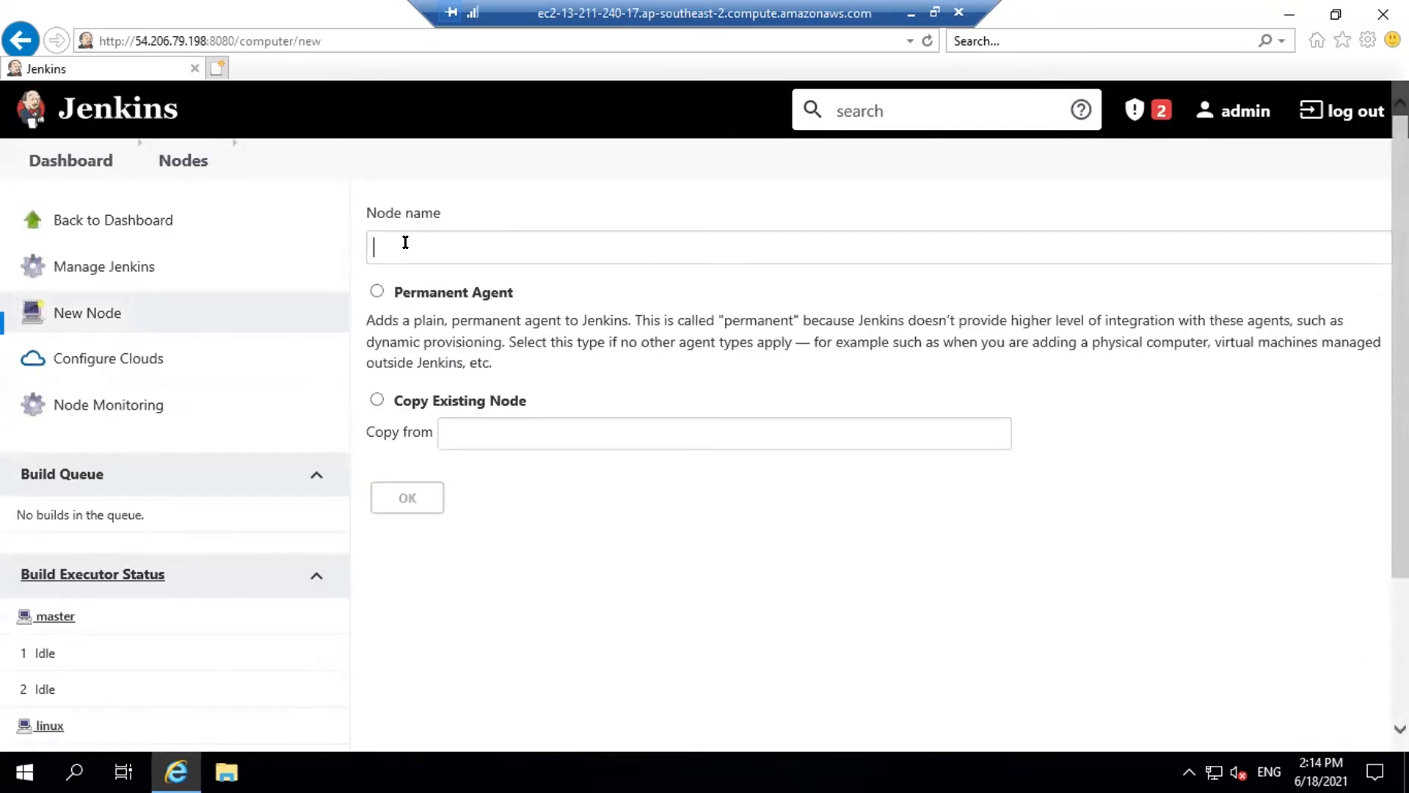
pyautogui.write('windows')
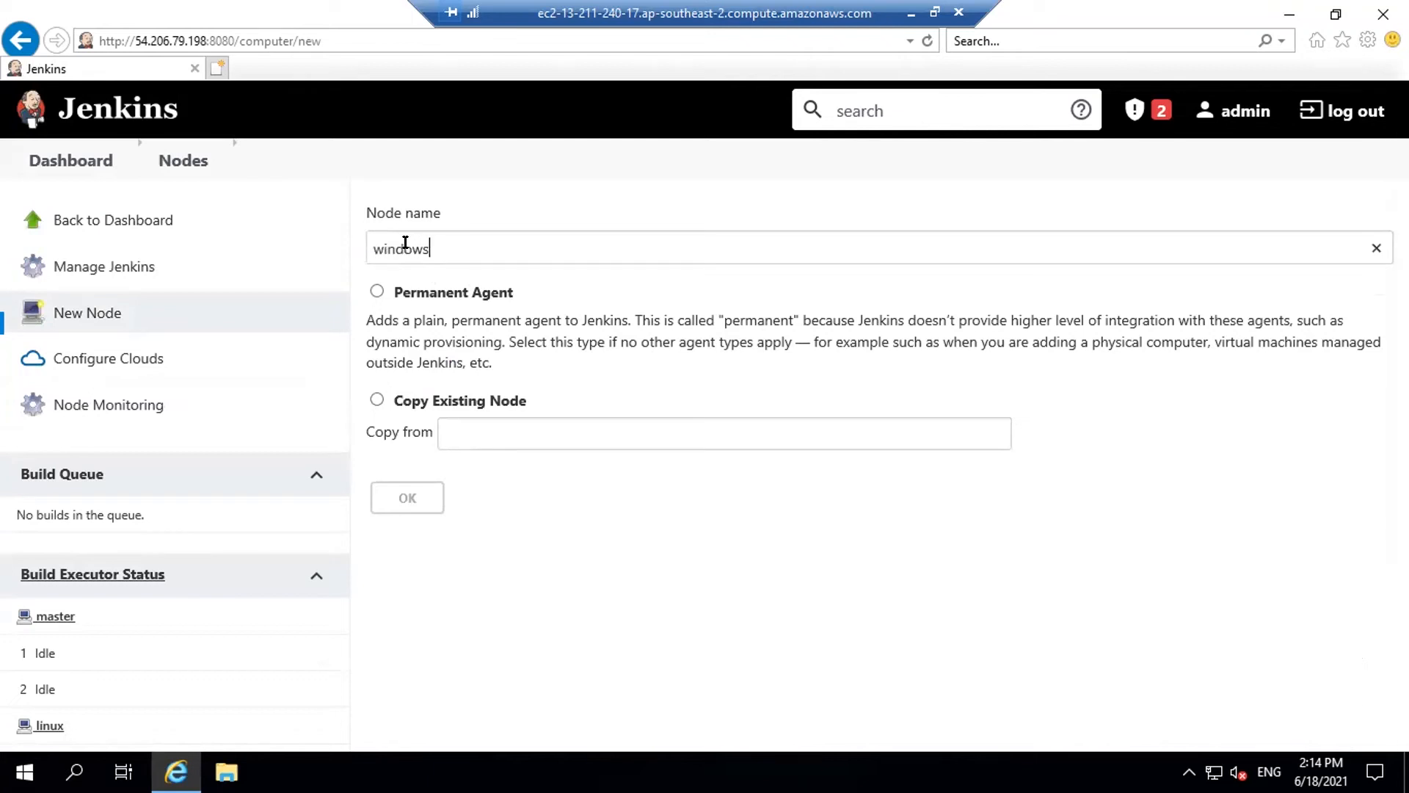
pyautogui.click(377, 291)
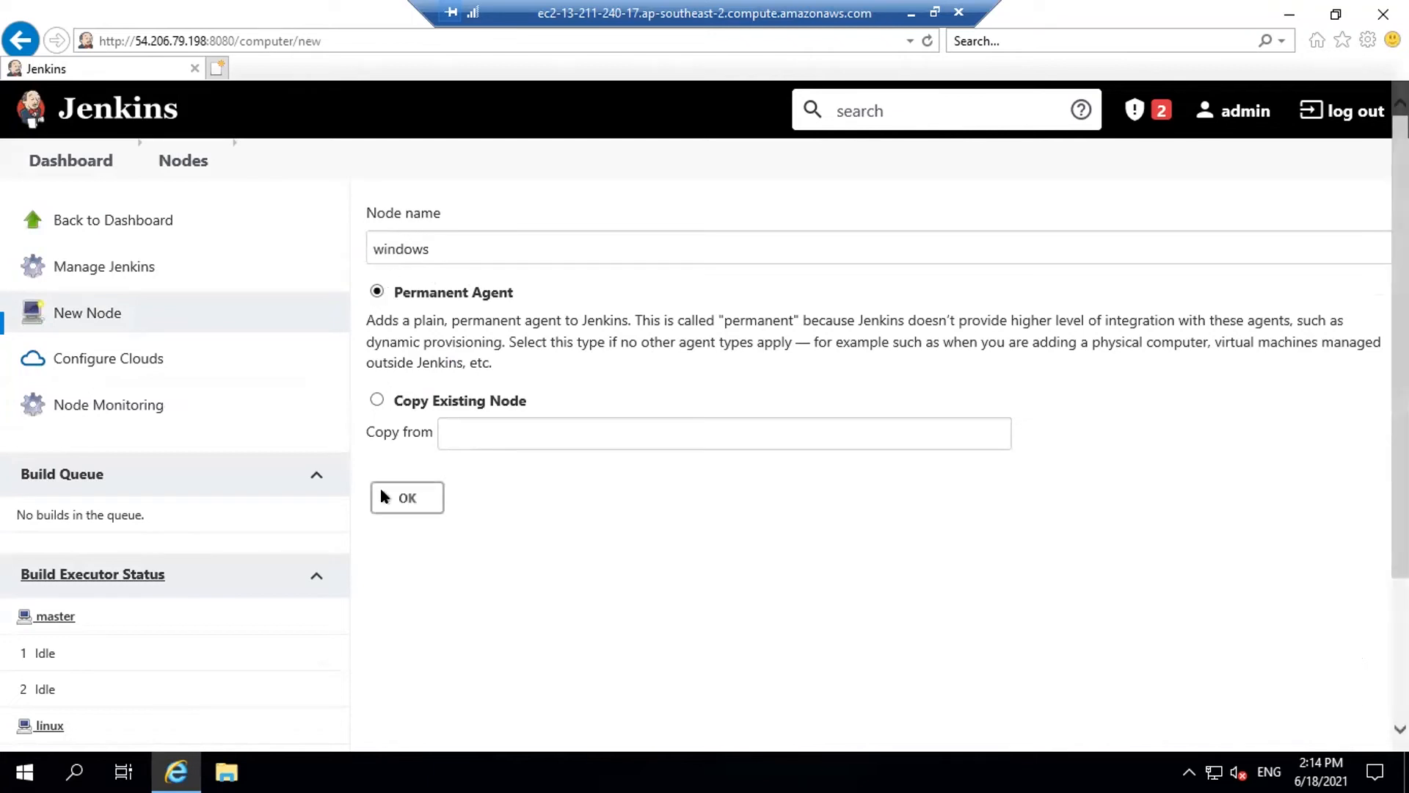
pyautogui.click(420, 505)
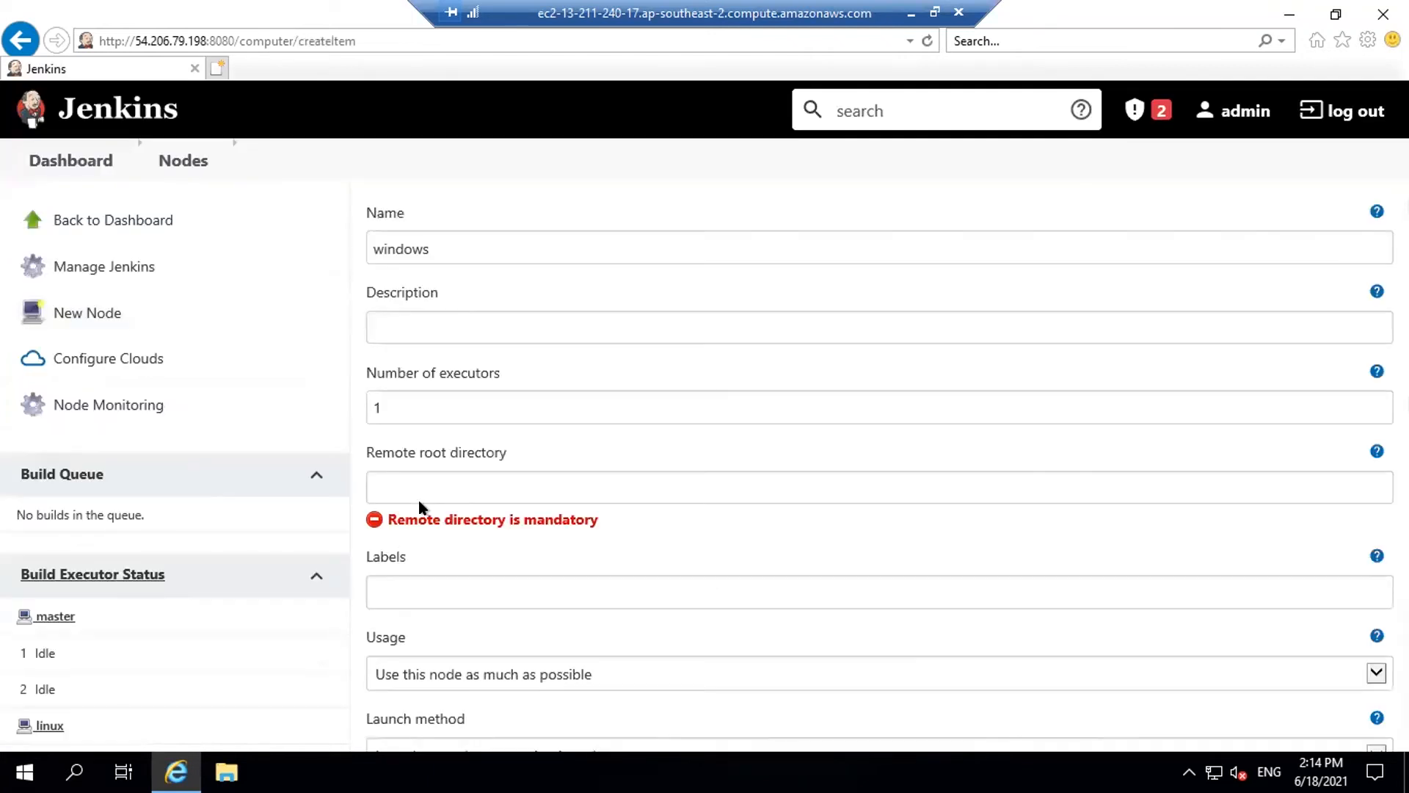
pyautogui.click(71, 161)
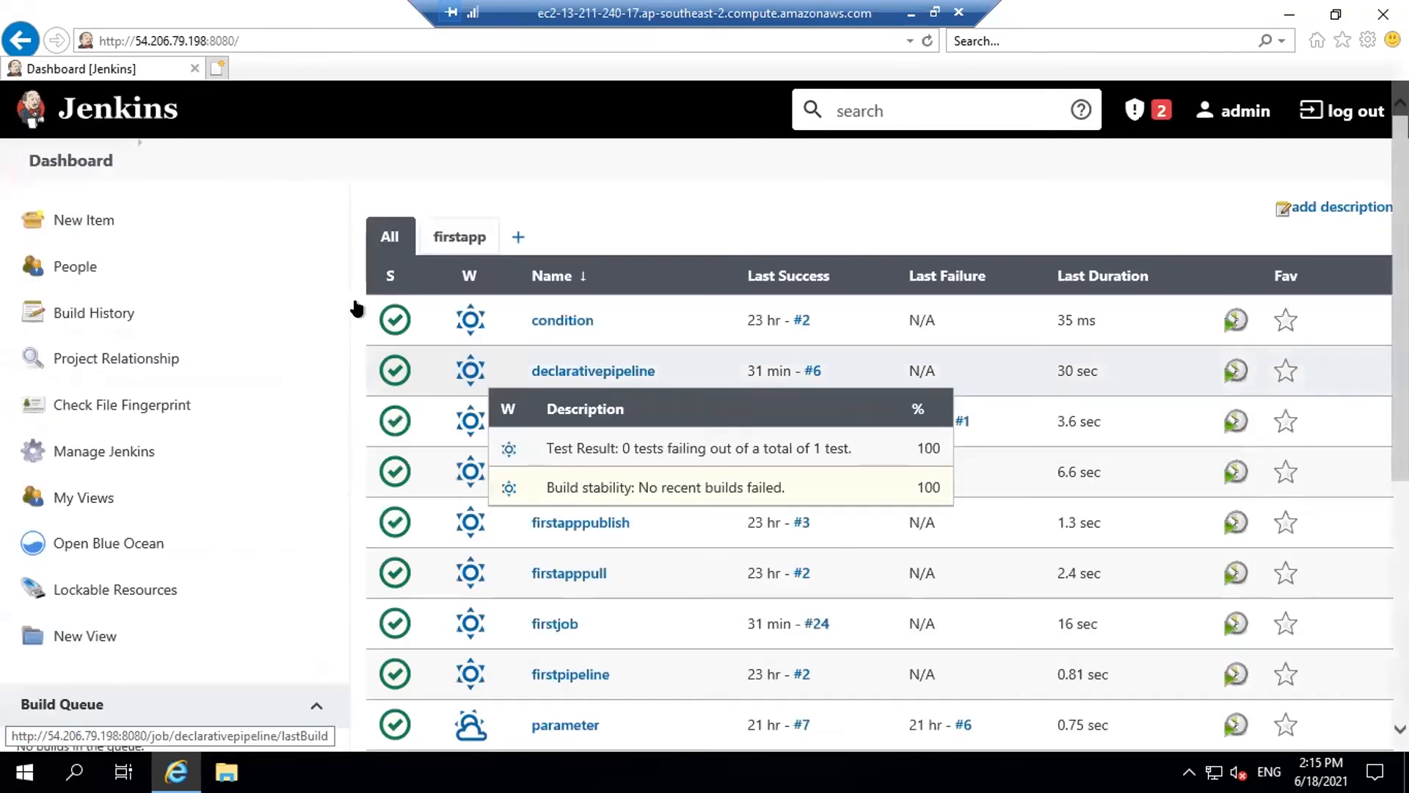
# Create the windows node again as a Permanent Agent from Manage Nodes and Clouds
pyautogui.click(77, 454)
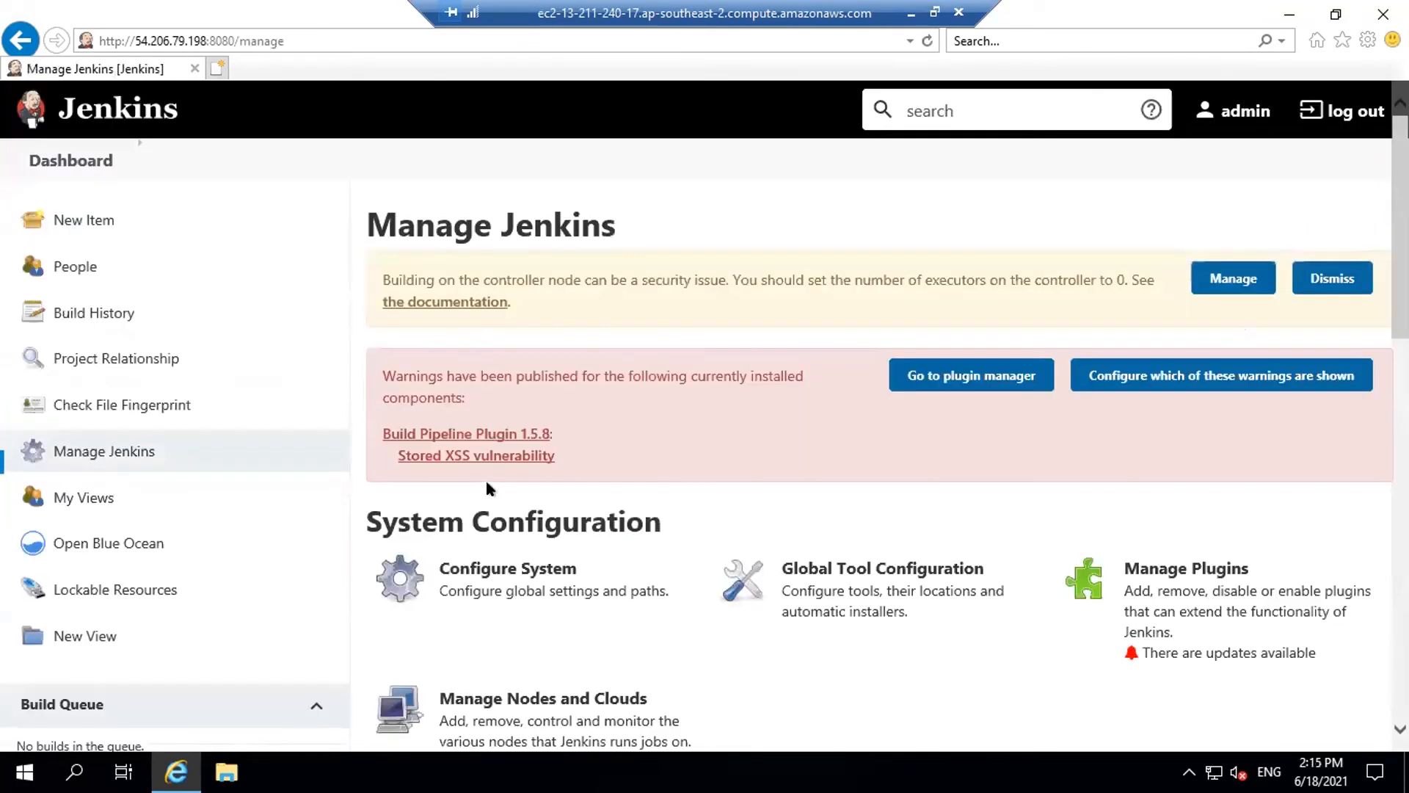
pyautogui.scroll(-3, 579, 478)
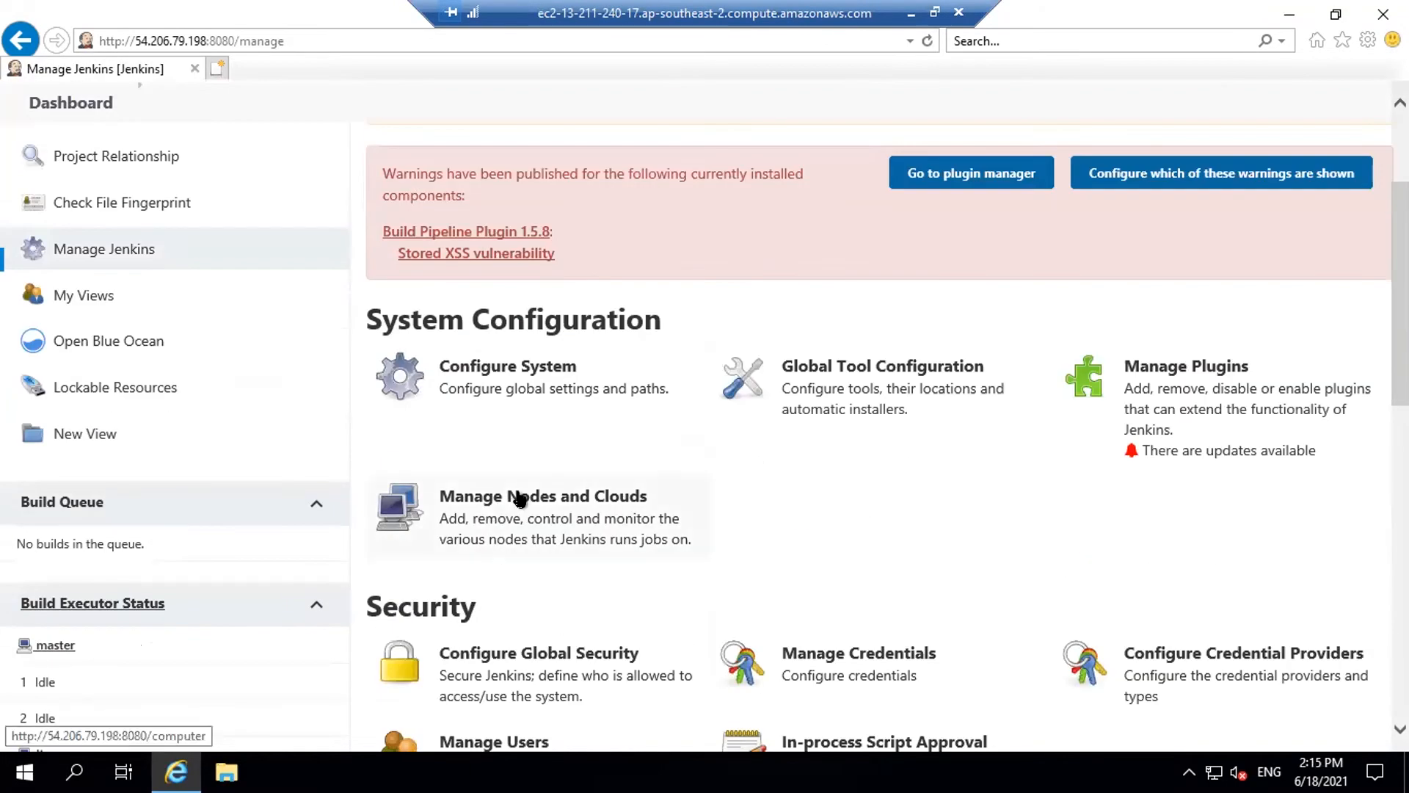
pyautogui.click(539, 511)
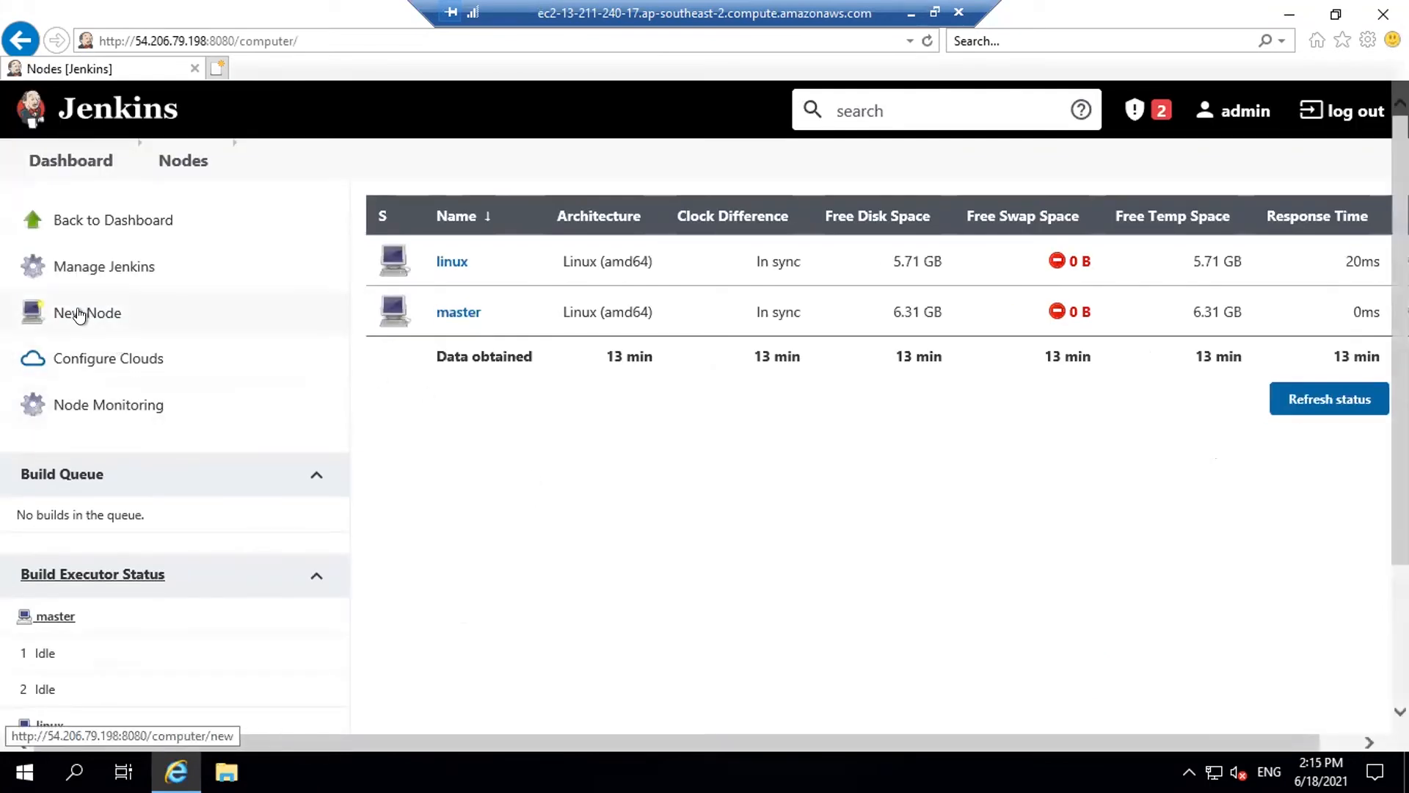
pyautogui.click(80, 314)
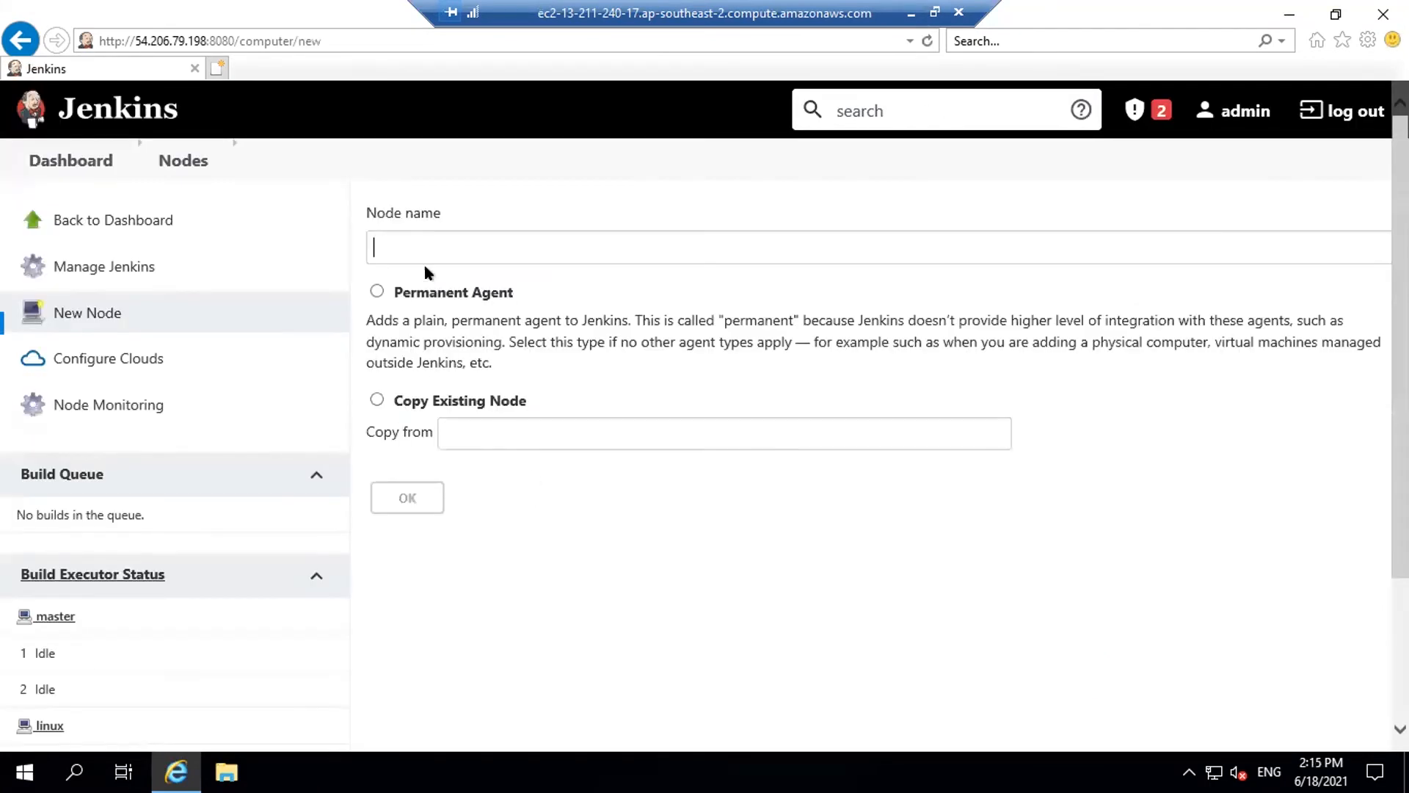
pyautogui.write('windows')
pyautogui.click(376, 292)
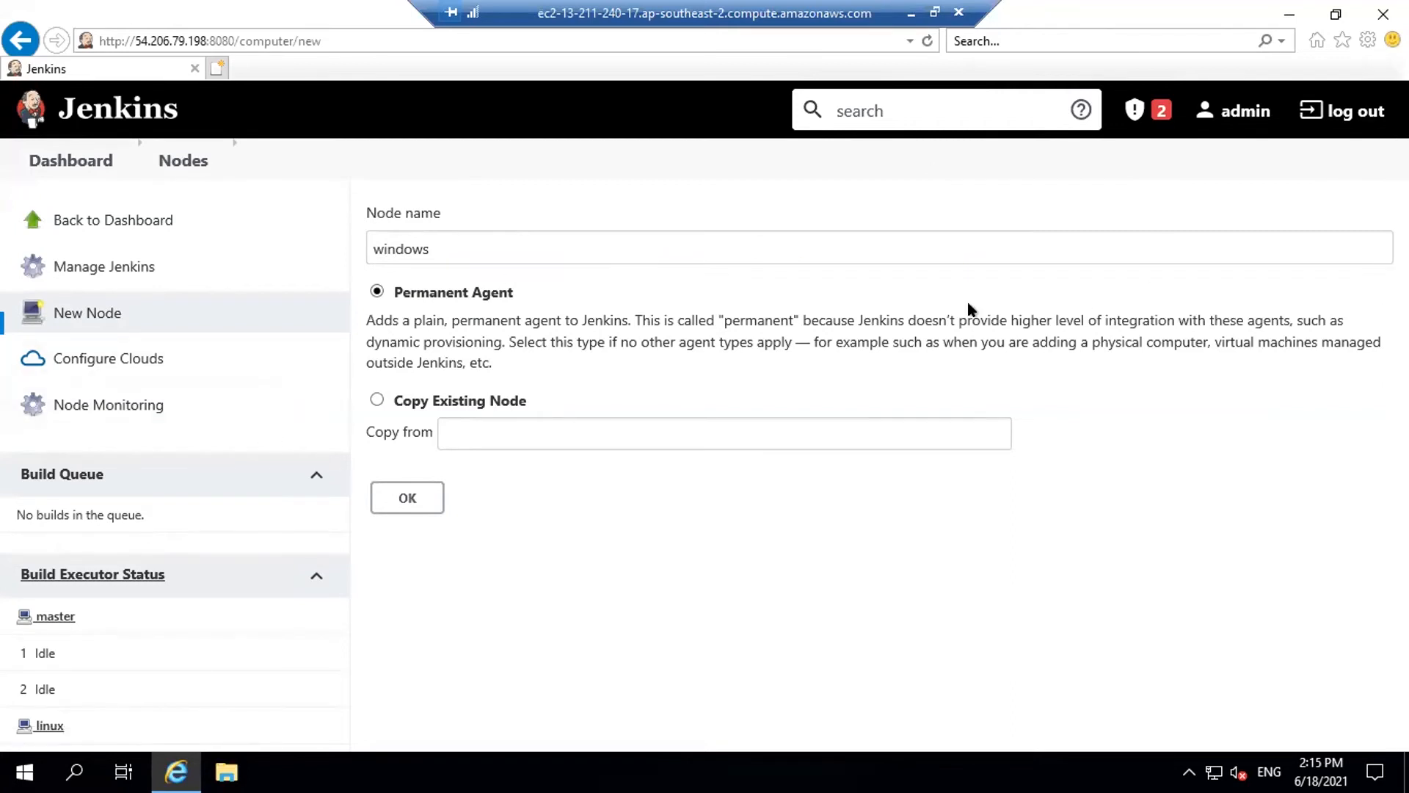
pyautogui.click(405, 498)
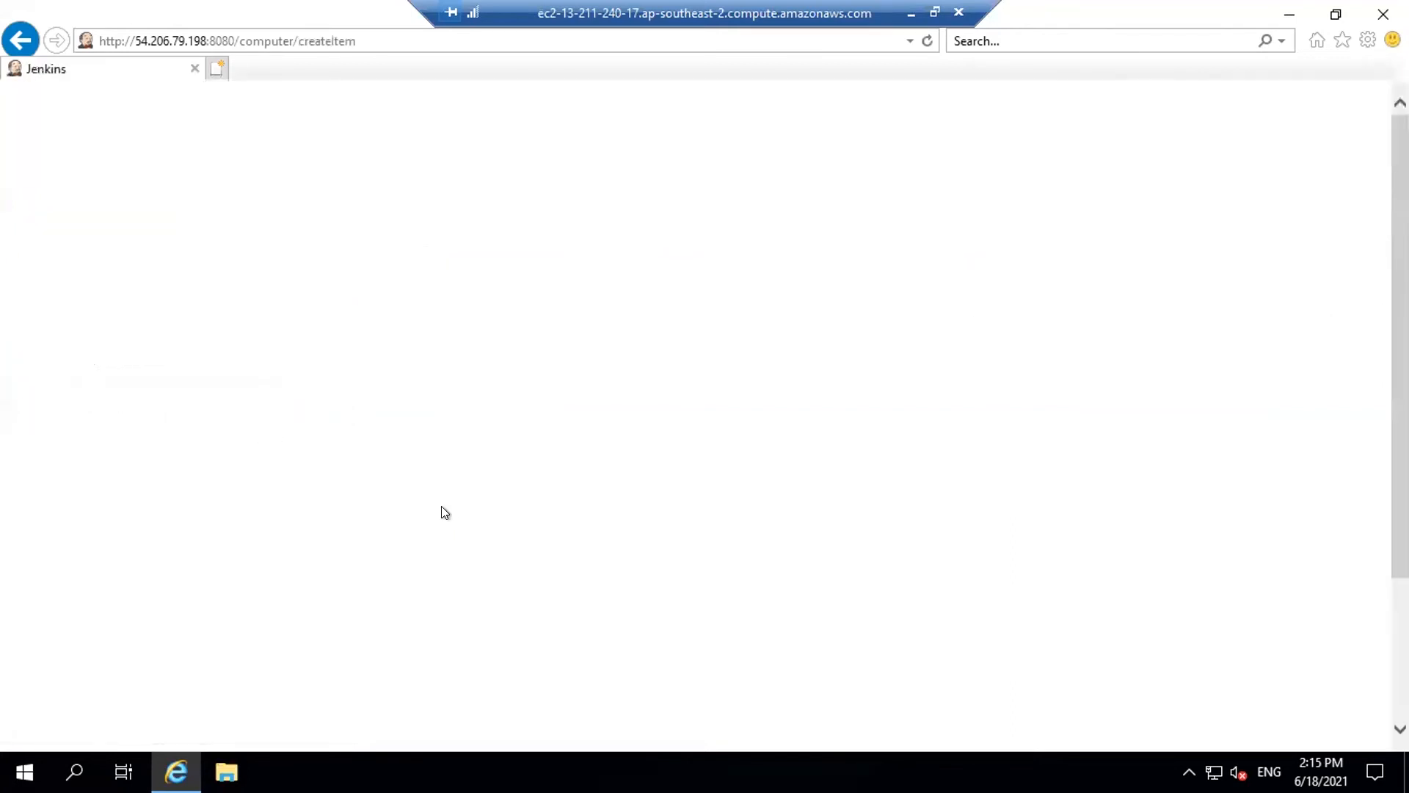
# Set Number of executors to 3 on the unsaved windows node form
pyautogui.scroll(-1, 593, 281)
pyautogui.moveTo(389, 306); pyautogui.dragTo(308, 296)
pyautogui.write('3')
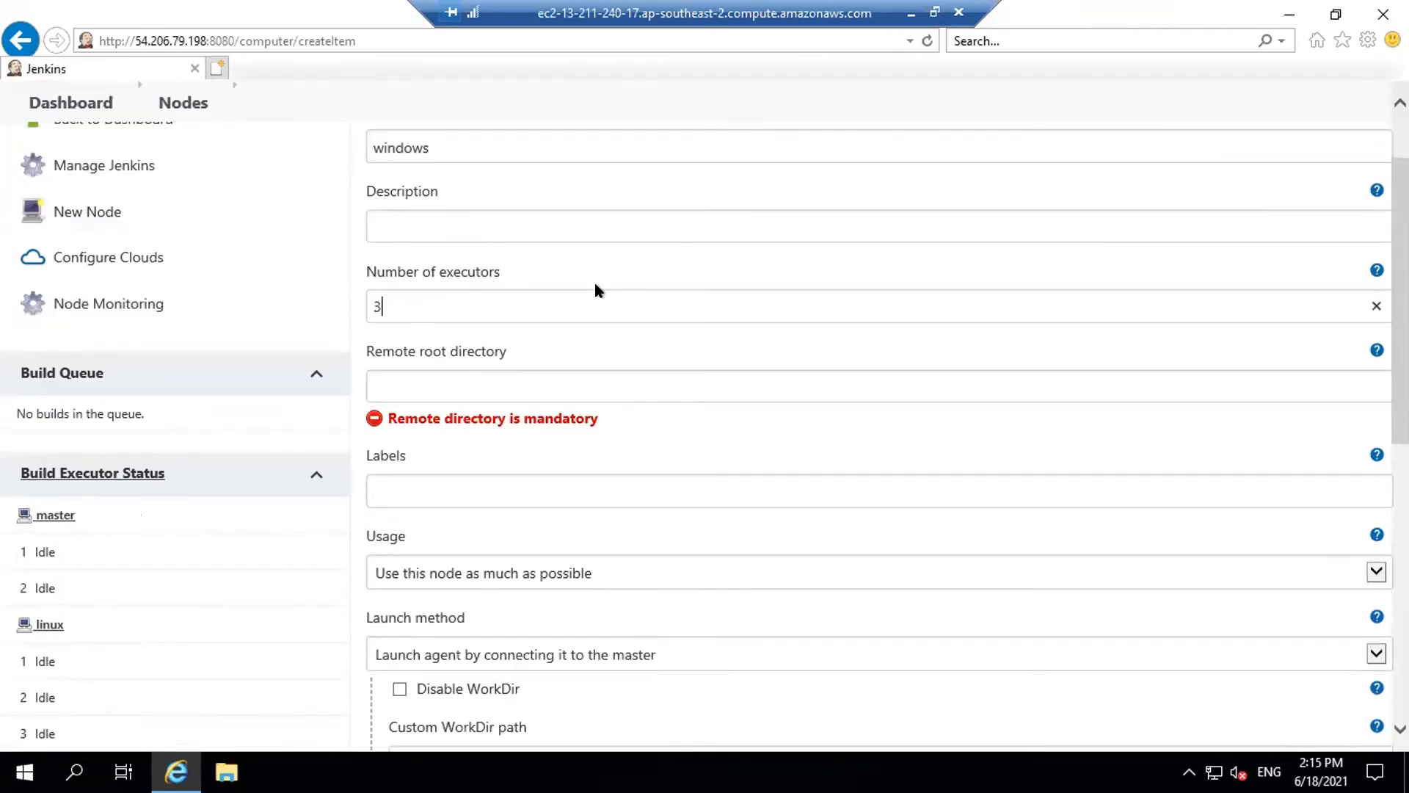
pyautogui.click(309, 301)
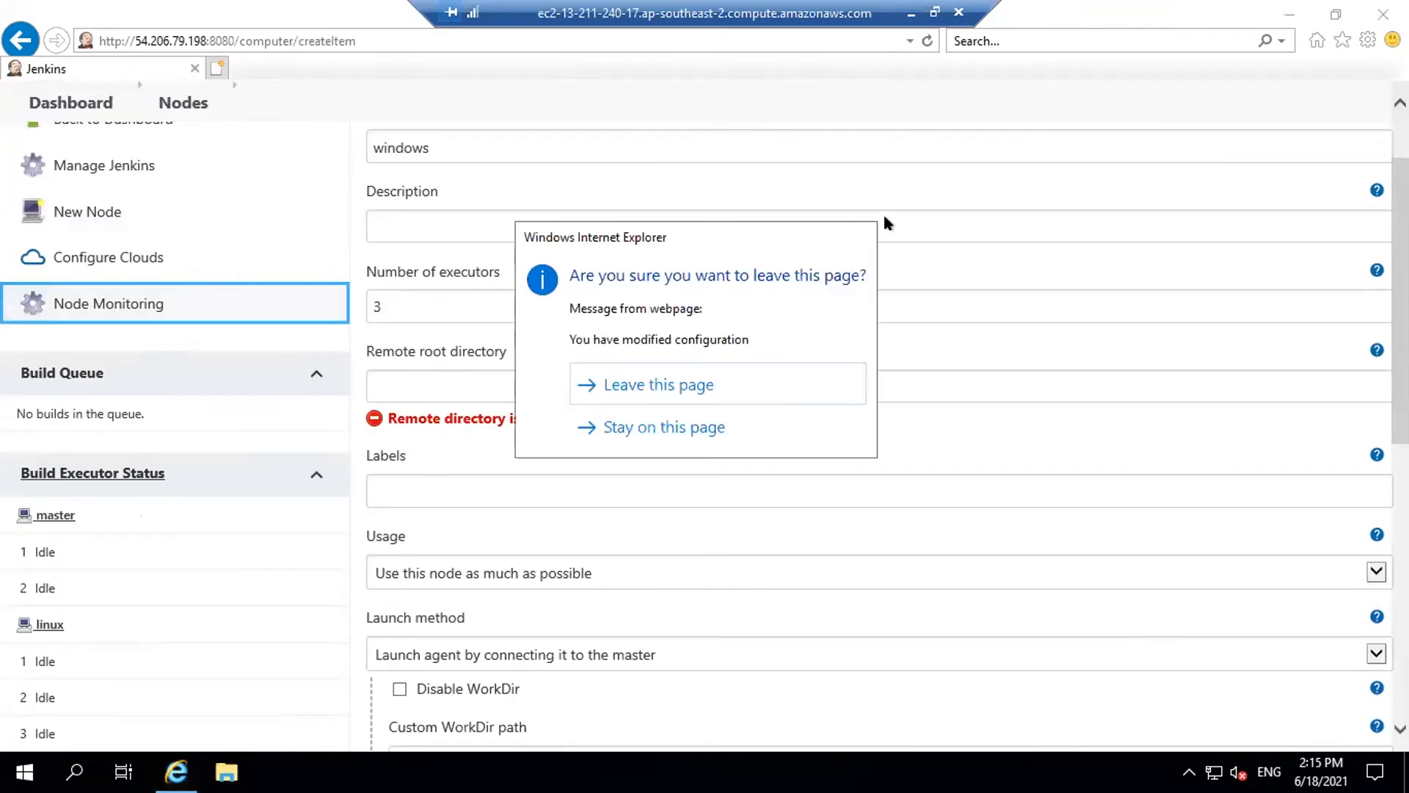
pyautogui.click(650, 426)
# Create an empty folder named jenkins on the C: drive in File Explorer
pyautogui.click(479, 380)
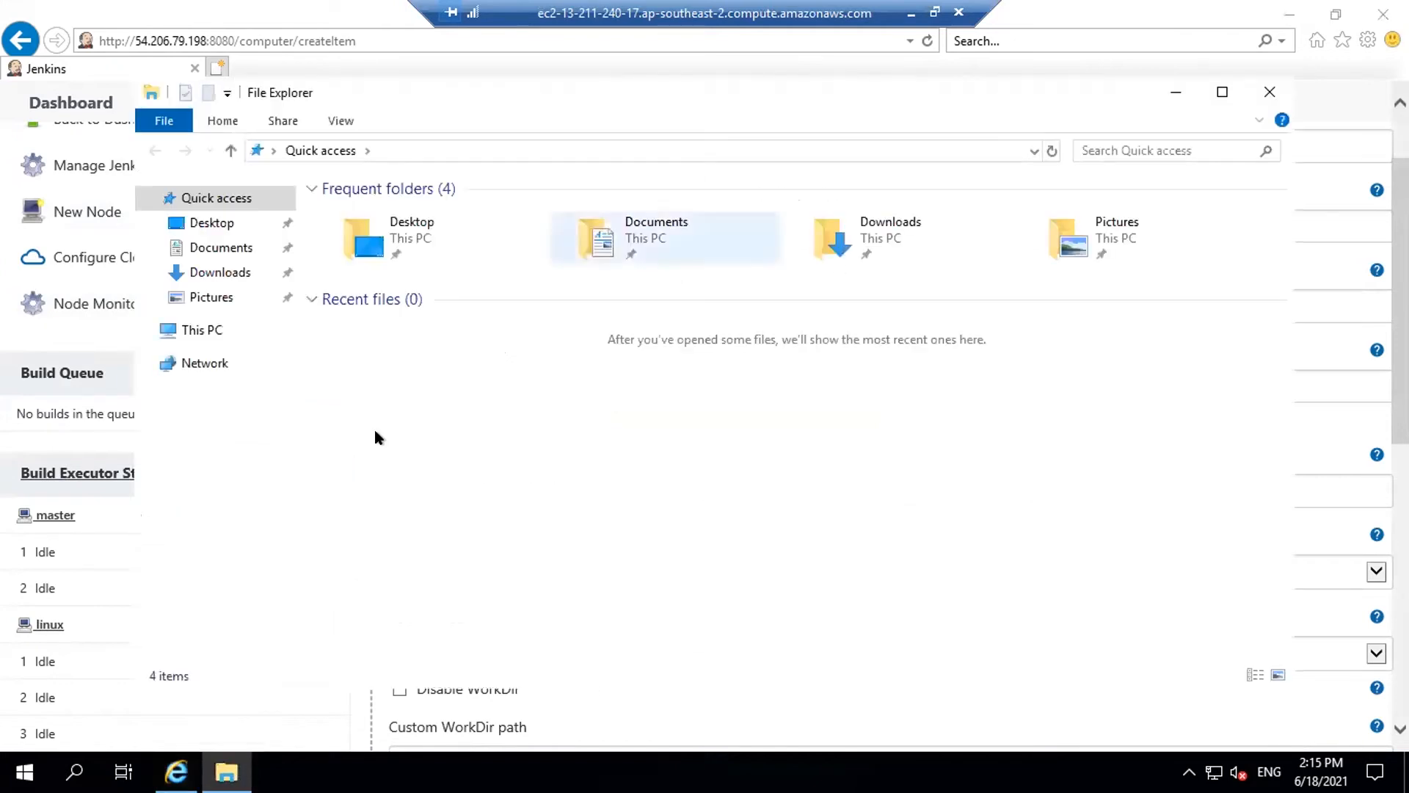
pyautogui.click(202, 330)
pyautogui.doubleClick(423, 452)
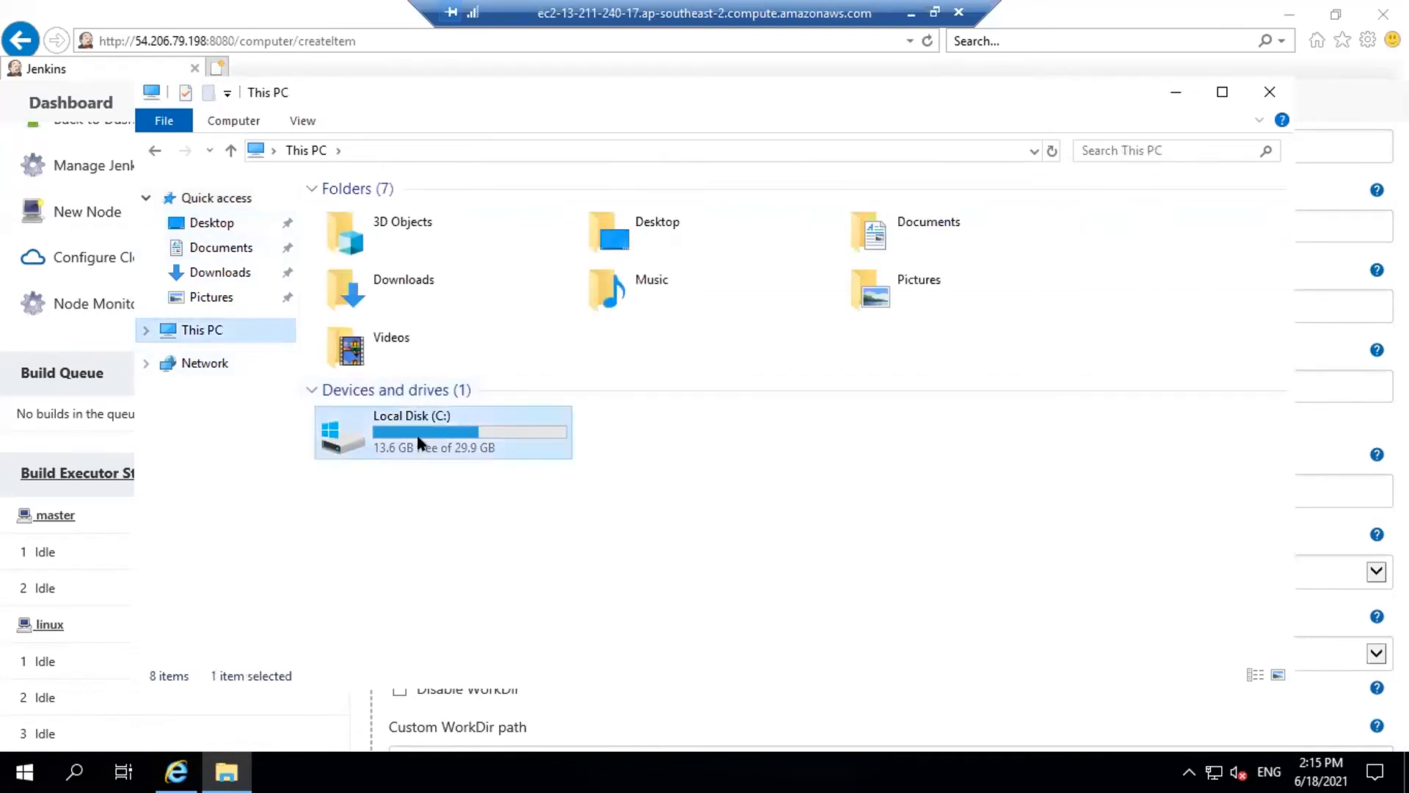
pyautogui.rightClick(394, 415)
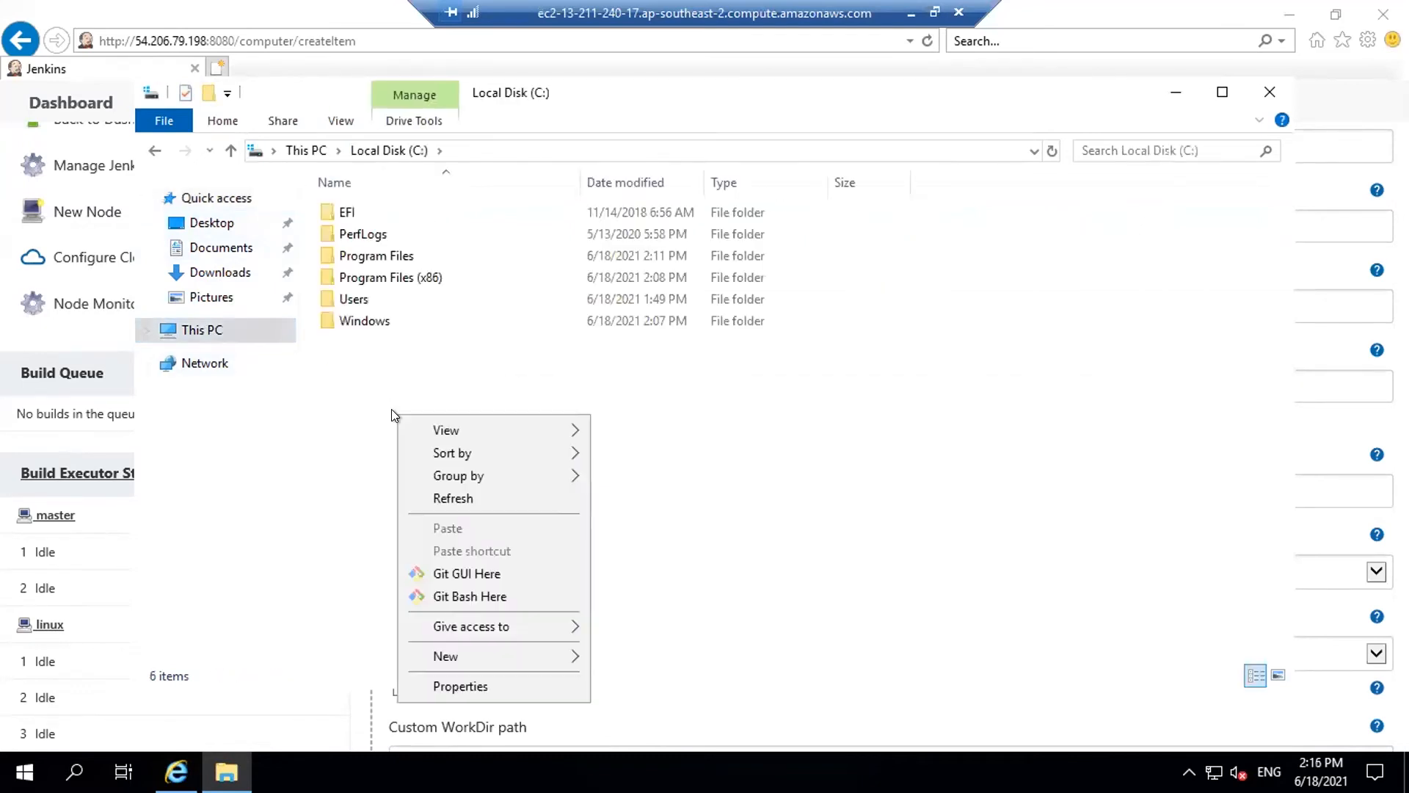
pyautogui.moveTo(456, 656)
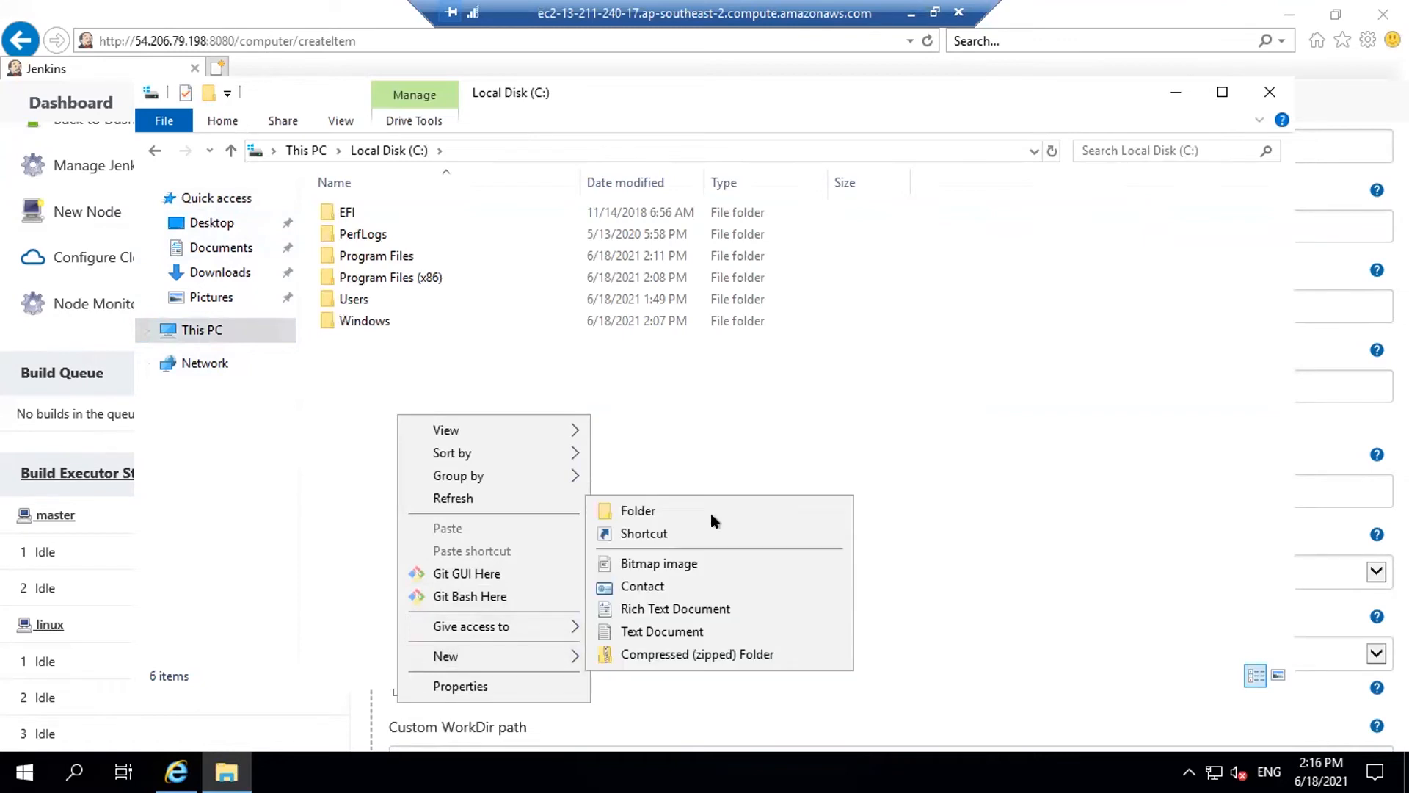
pyautogui.click(654, 512)
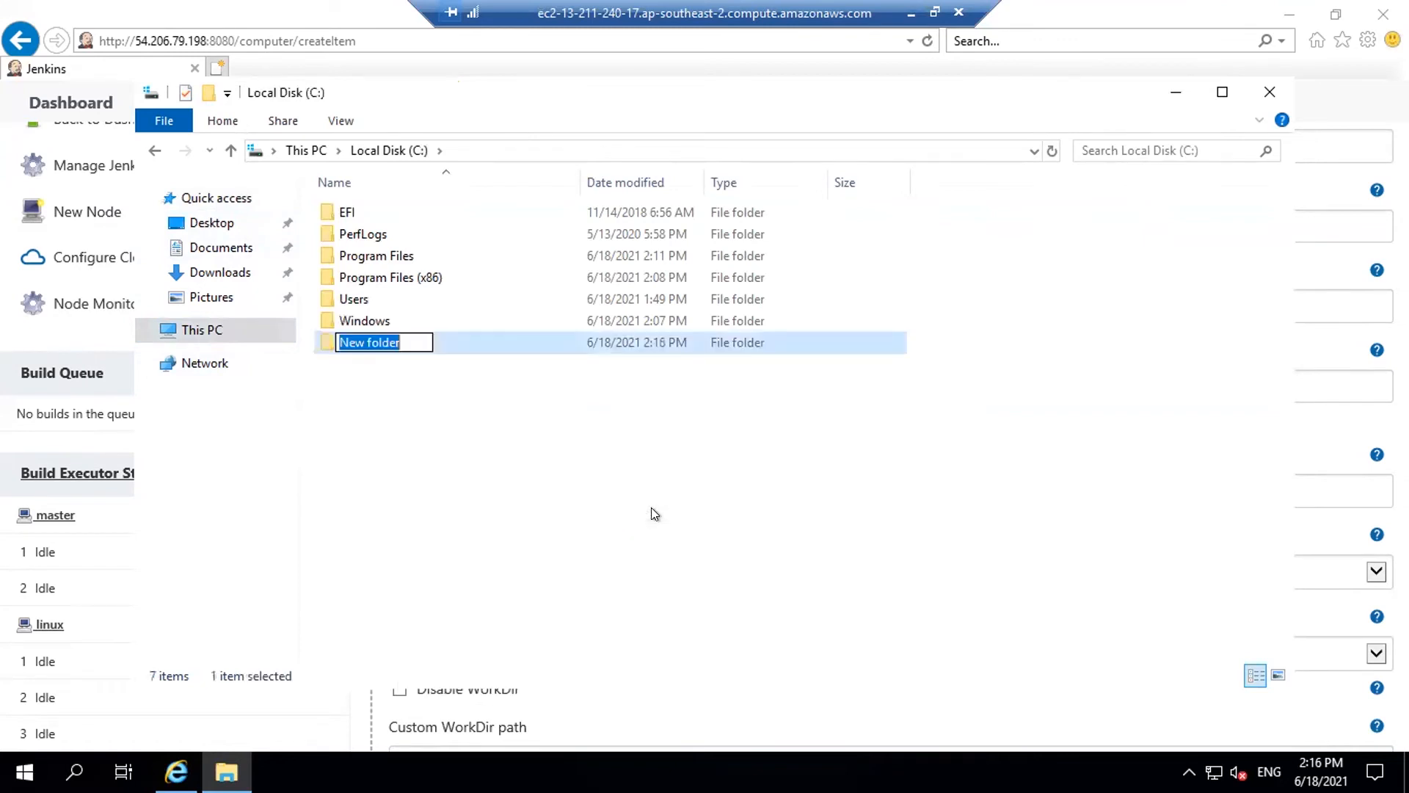
pyautogui.write('jenkins')
pyautogui.press('Return')
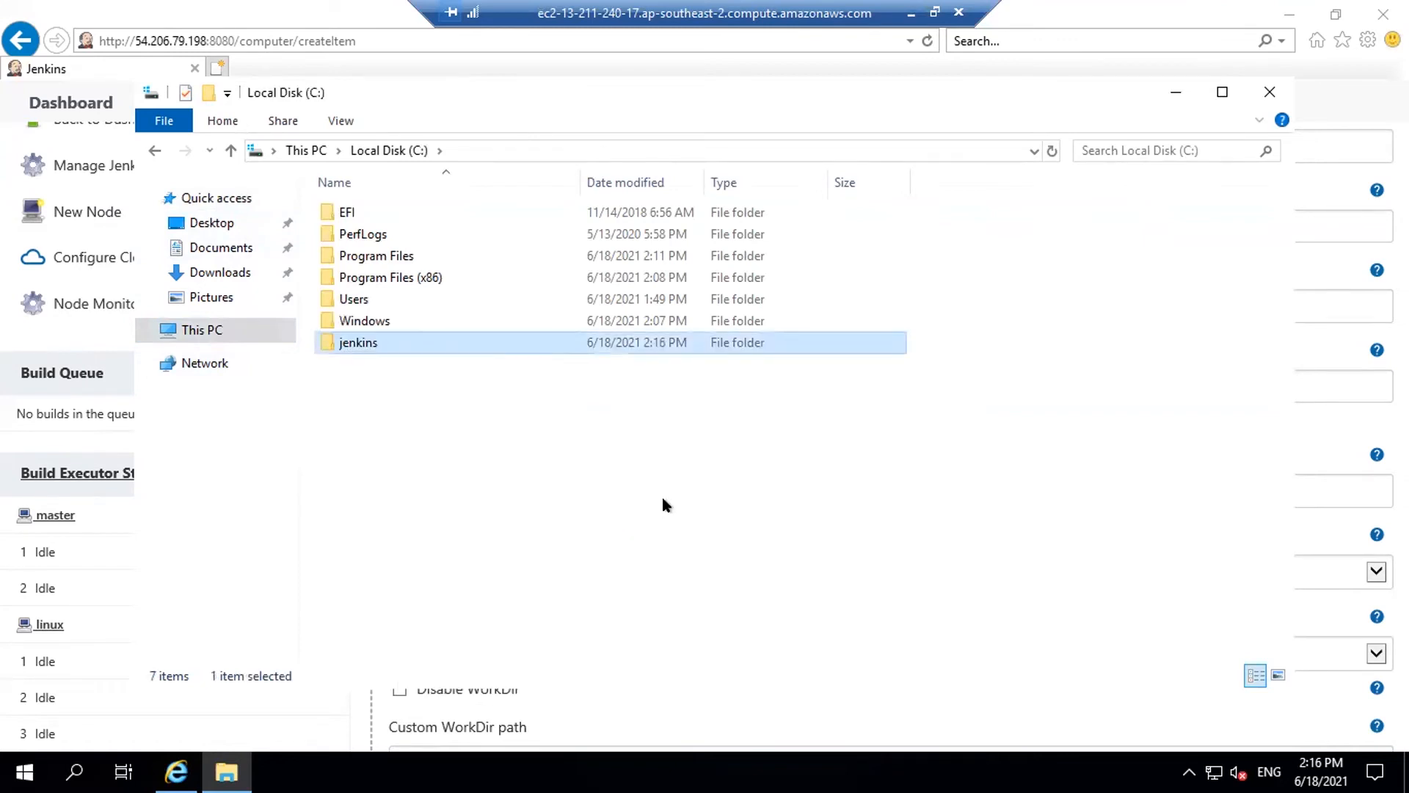
# Copy the C:\jenkins path and paste it into the node's Remote root directory
pyautogui.doubleClick(362, 342)
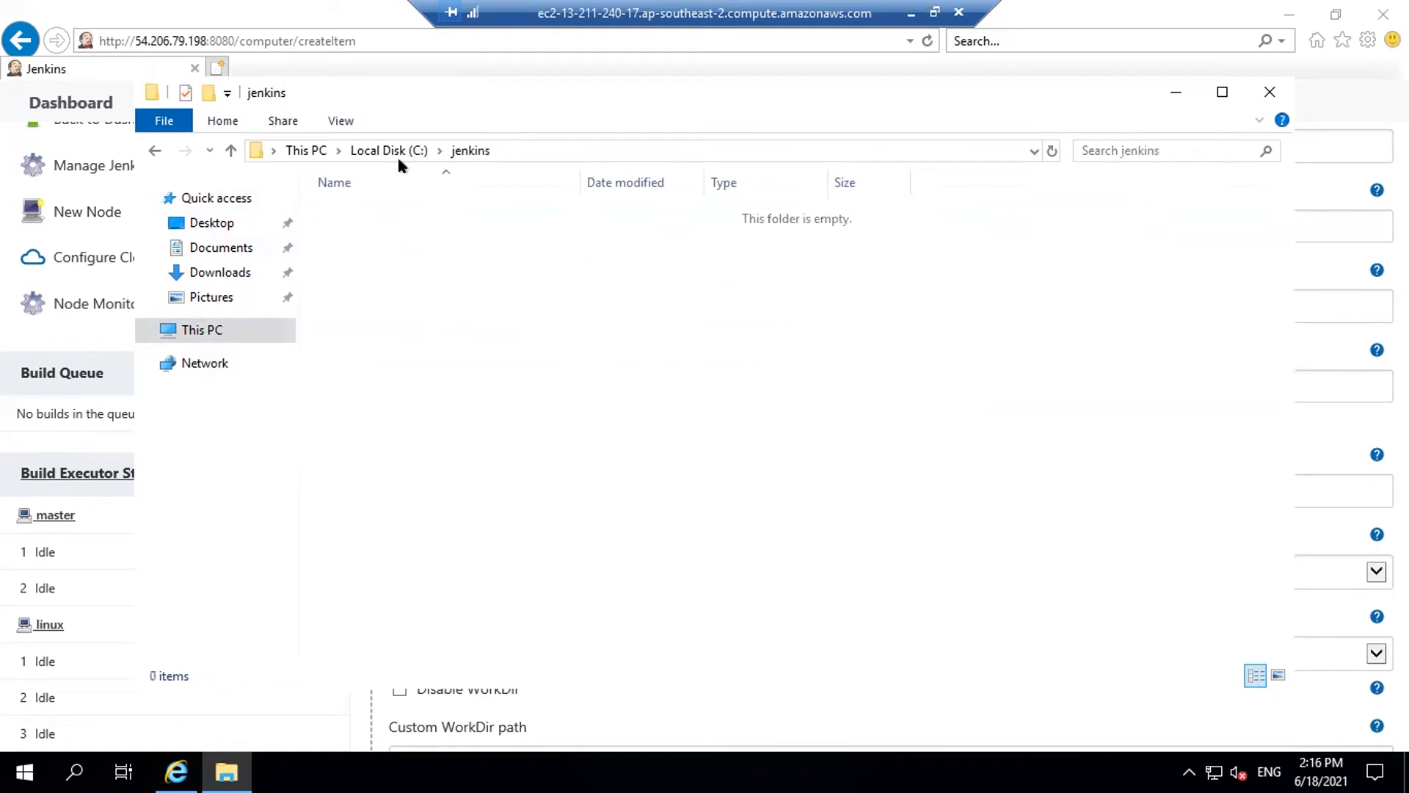
pyautogui.click(511, 147)
pyautogui.hotkey('ctrl', 'c')
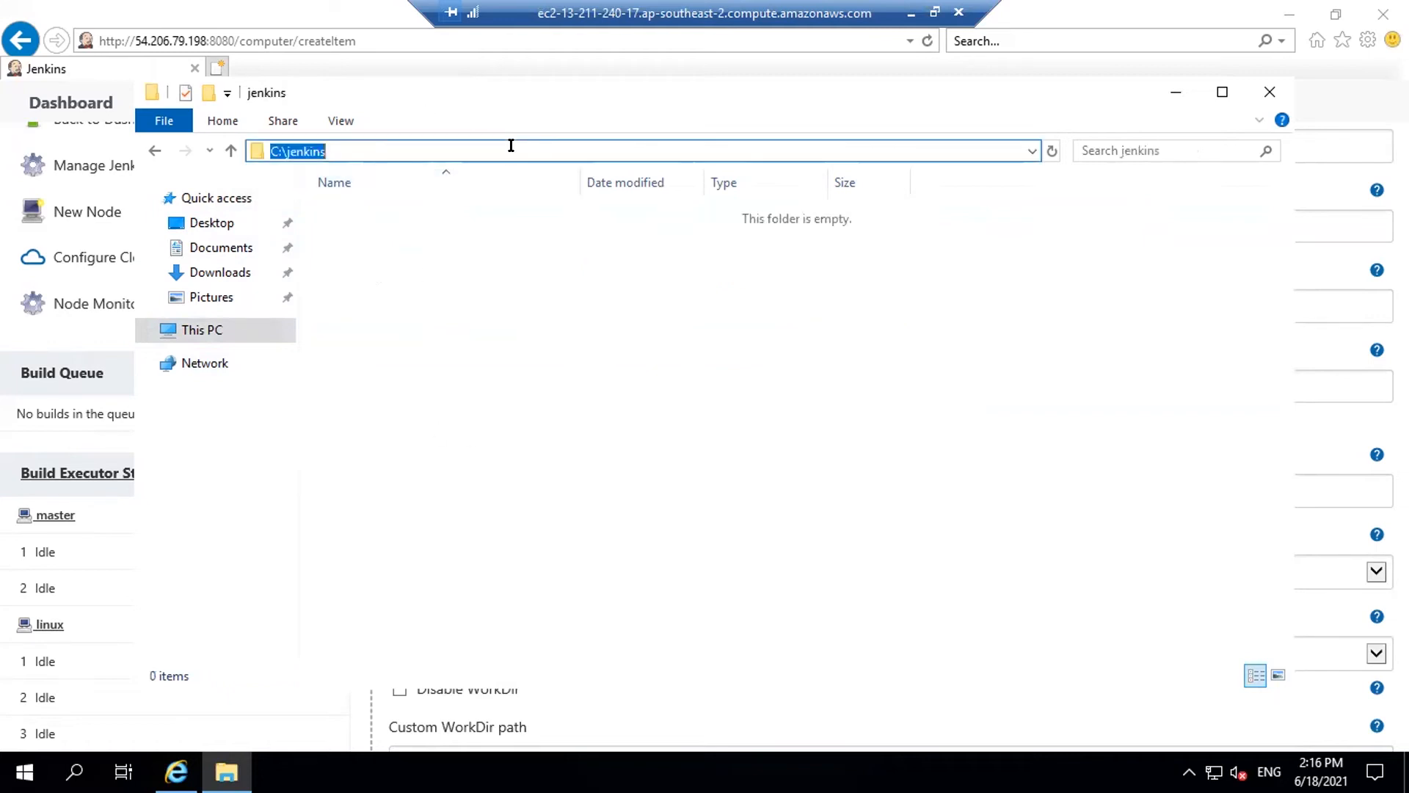
pyautogui.click(1176, 91)
pyautogui.click(465, 387)
pyautogui.hotkey('ctrl', 'v')
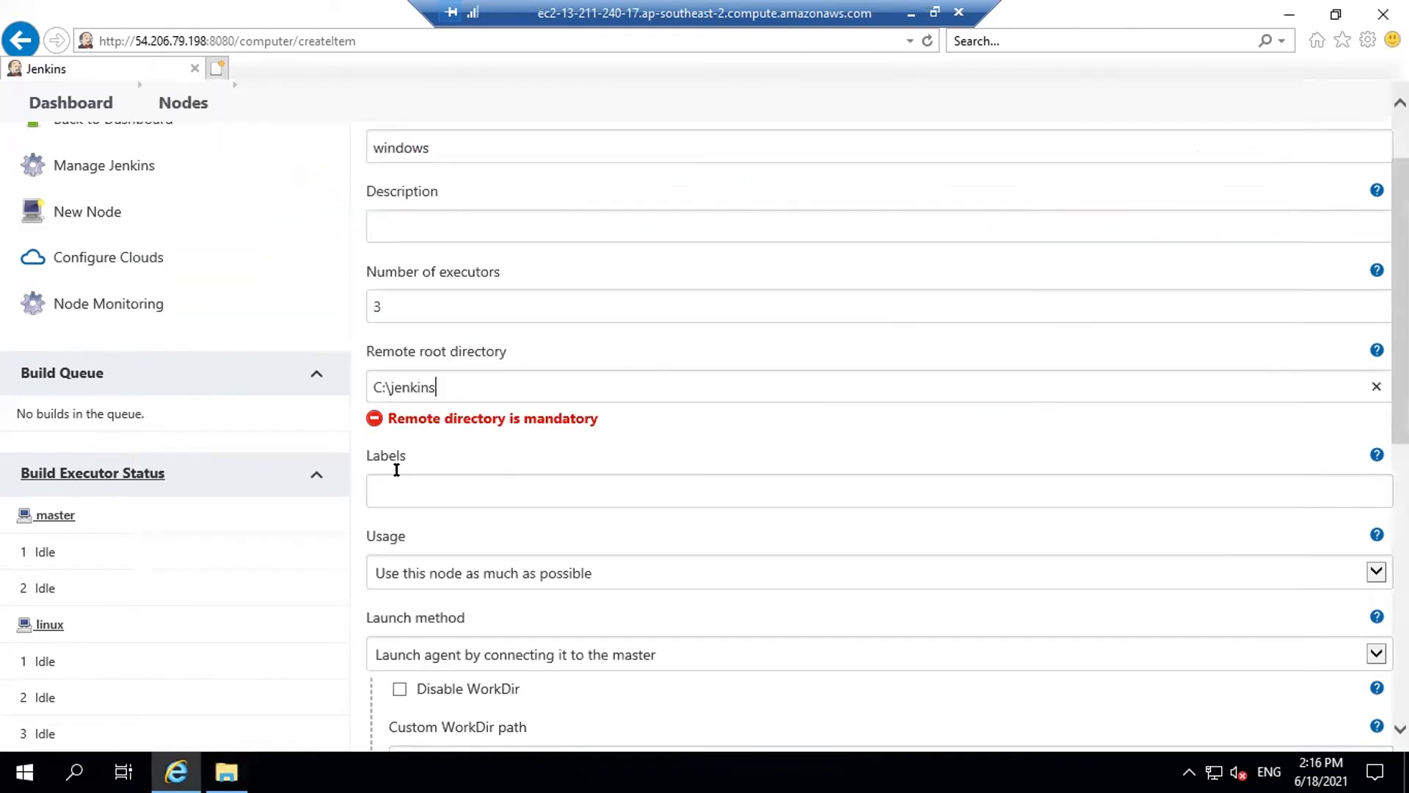
# Give the node label windows and usage 'Only build jobs with label expressions matching this node'
pyautogui.click(540, 448)
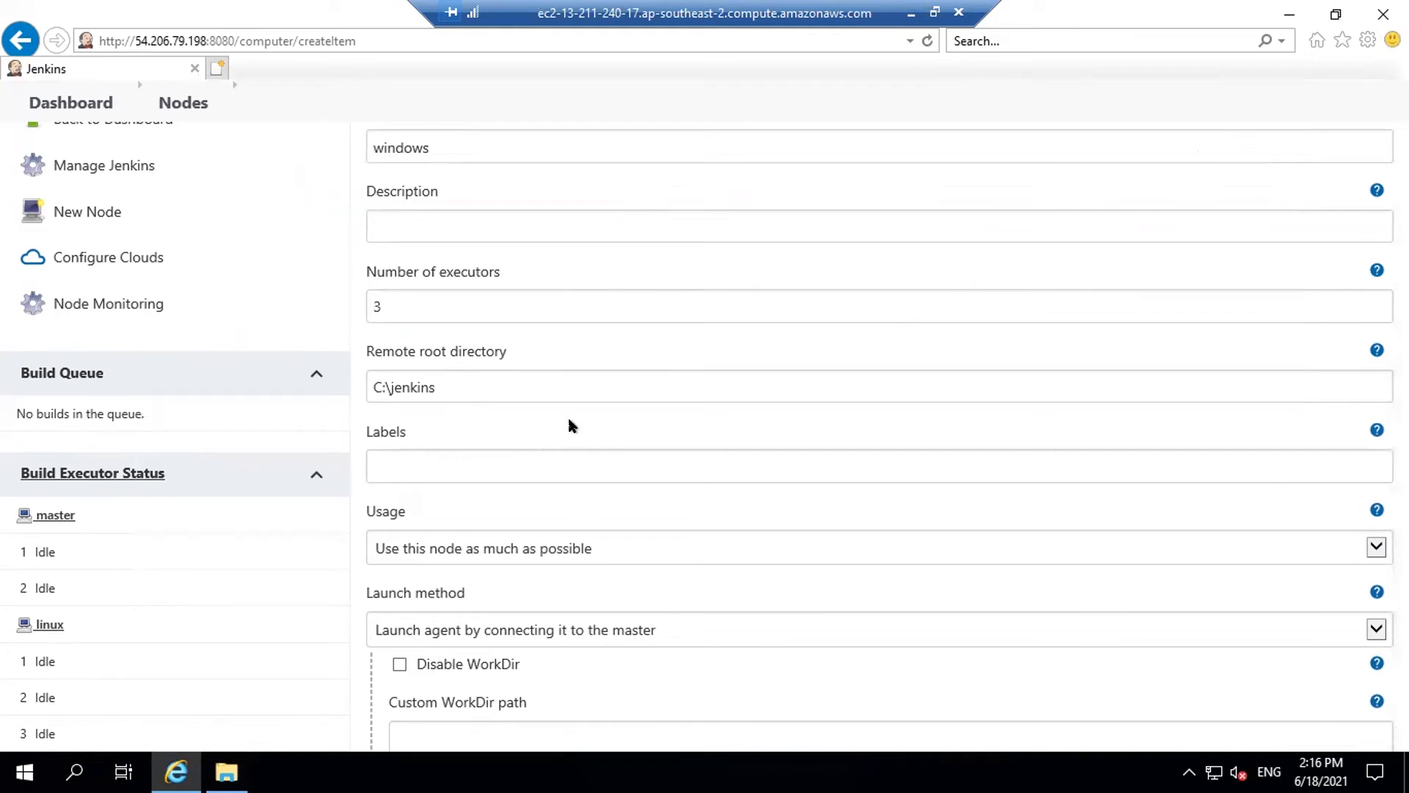
pyautogui.scroll(-1, 588, 416)
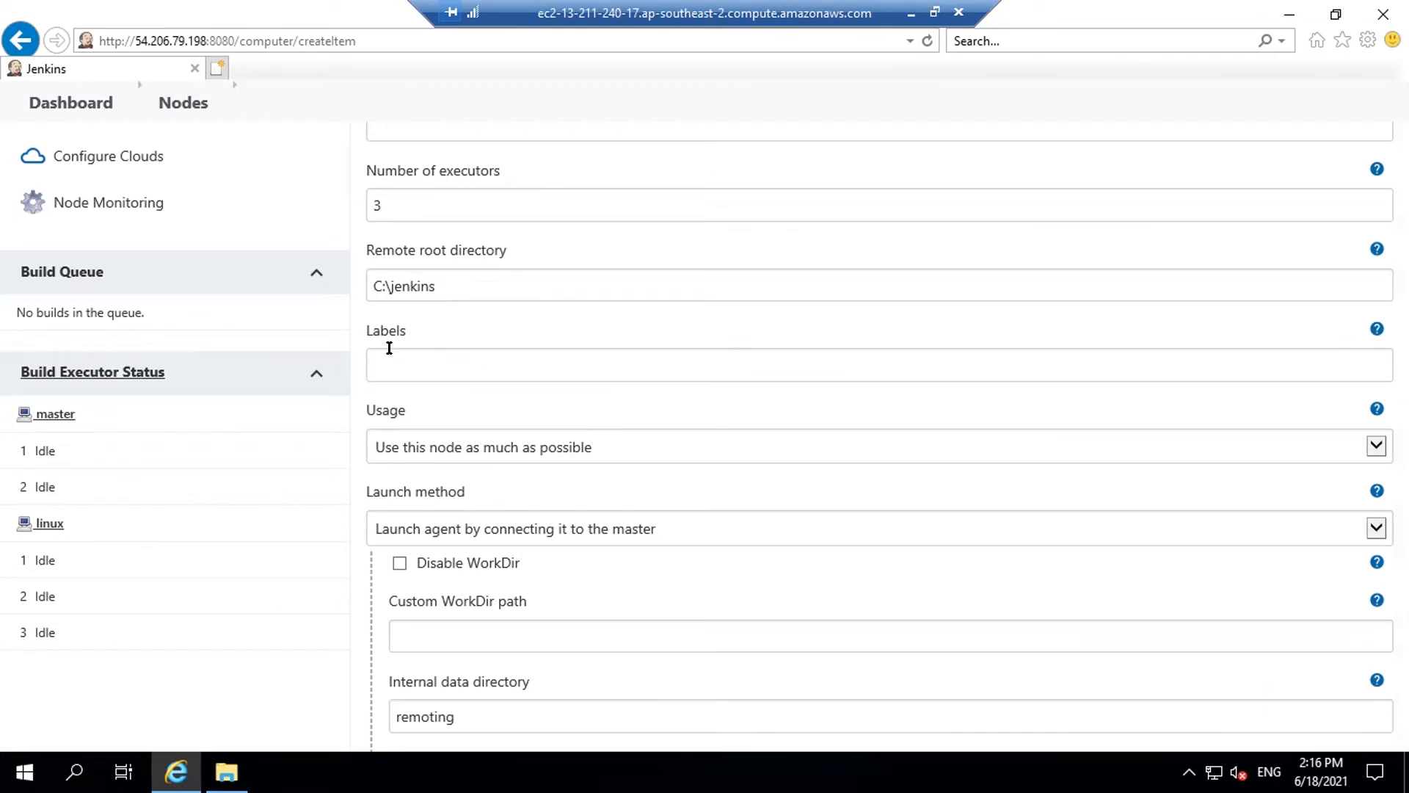
pyautogui.click(399, 371)
pyautogui.write('wind')
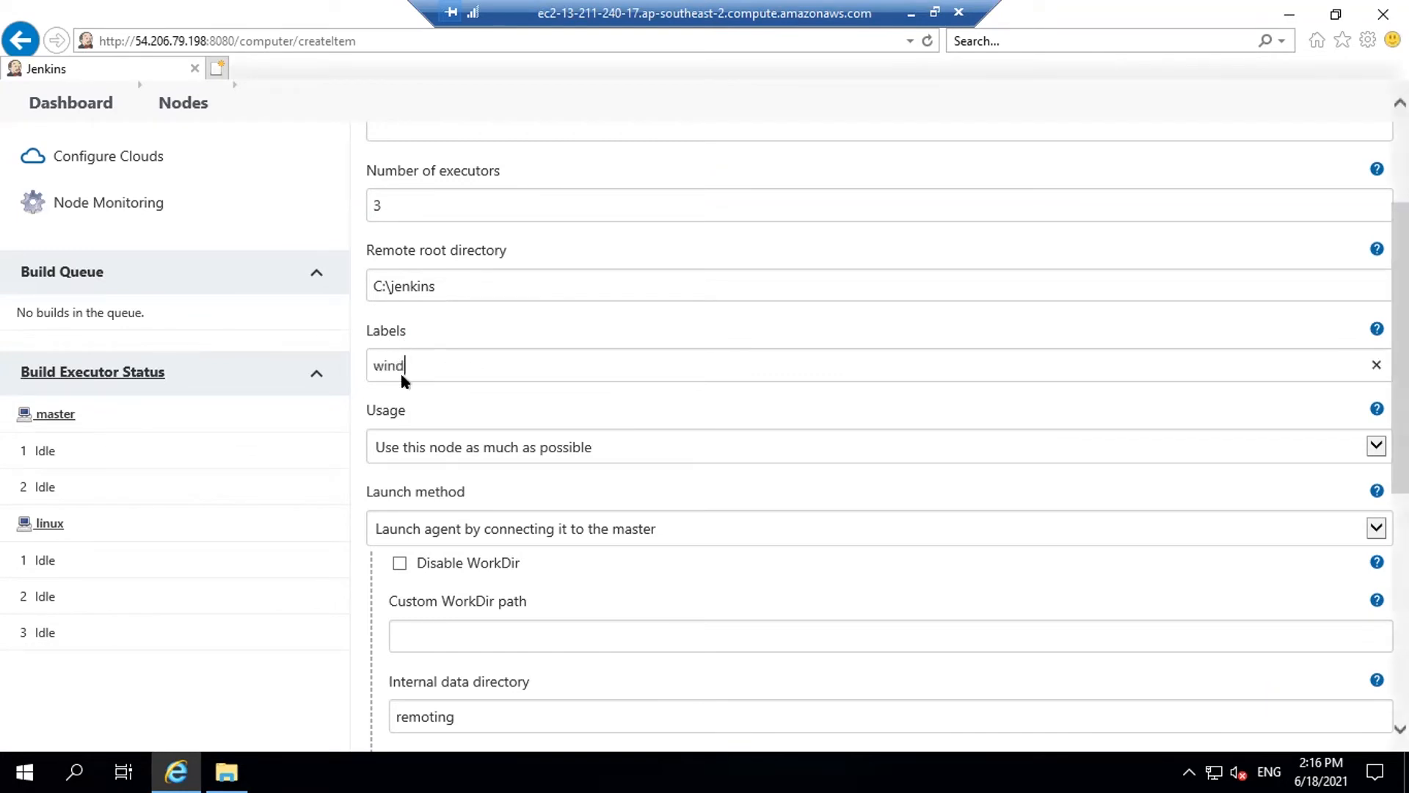
pyautogui.write('ows')
pyautogui.scroll(-1, 536, 357)
pyautogui.click(566, 348)
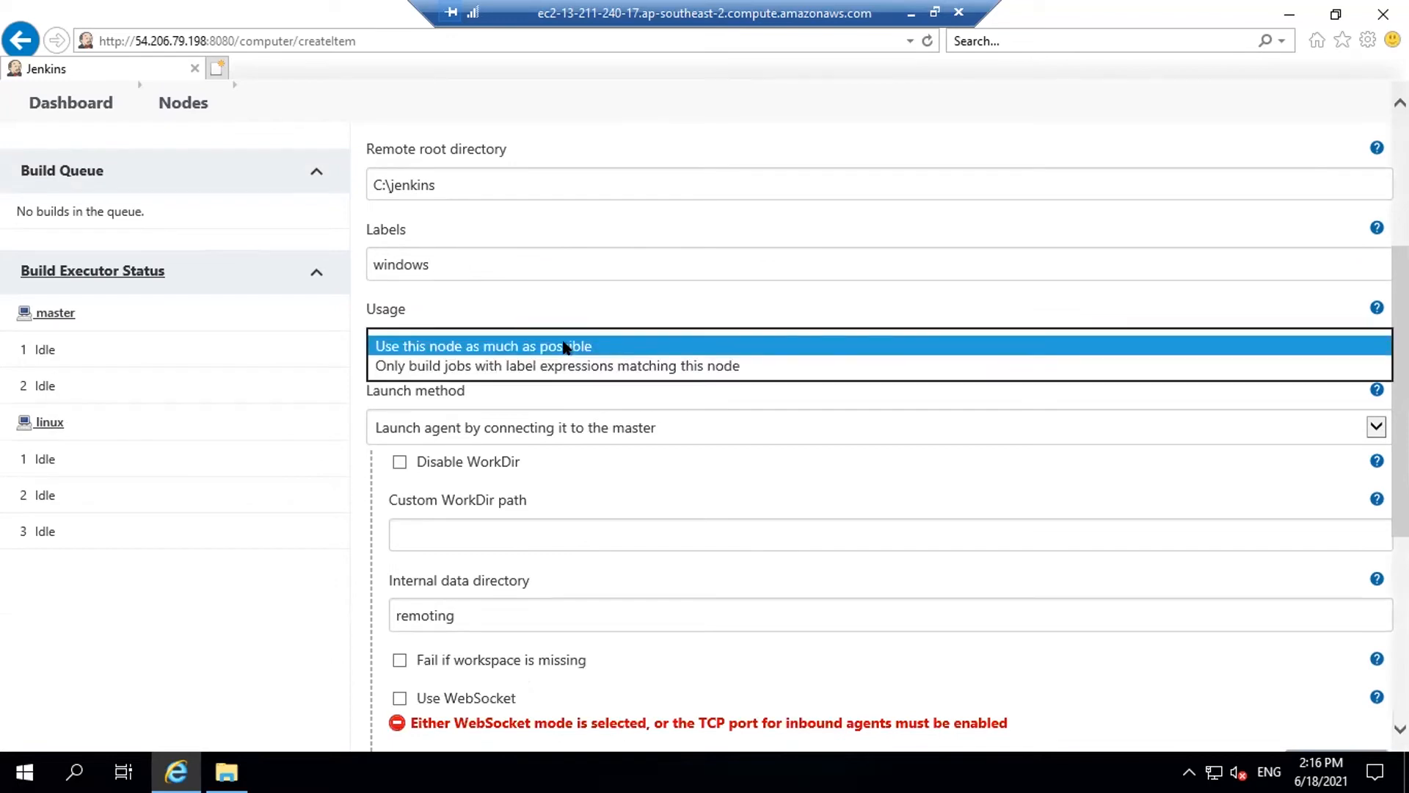
pyautogui.click(505, 366)
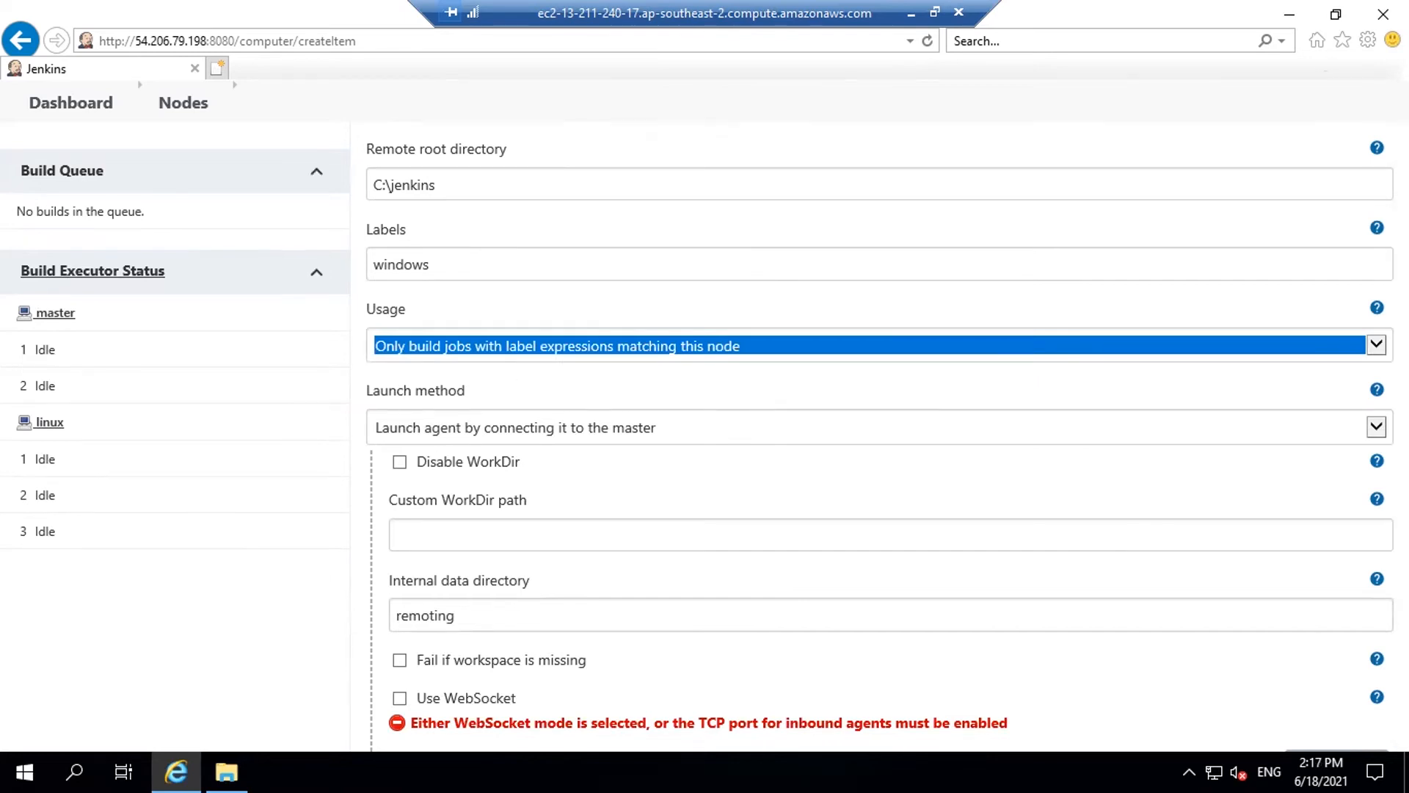
# Save the windows node configuration
pyautogui.click(315, 406)
pyautogui.scroll(-2, 315, 412)
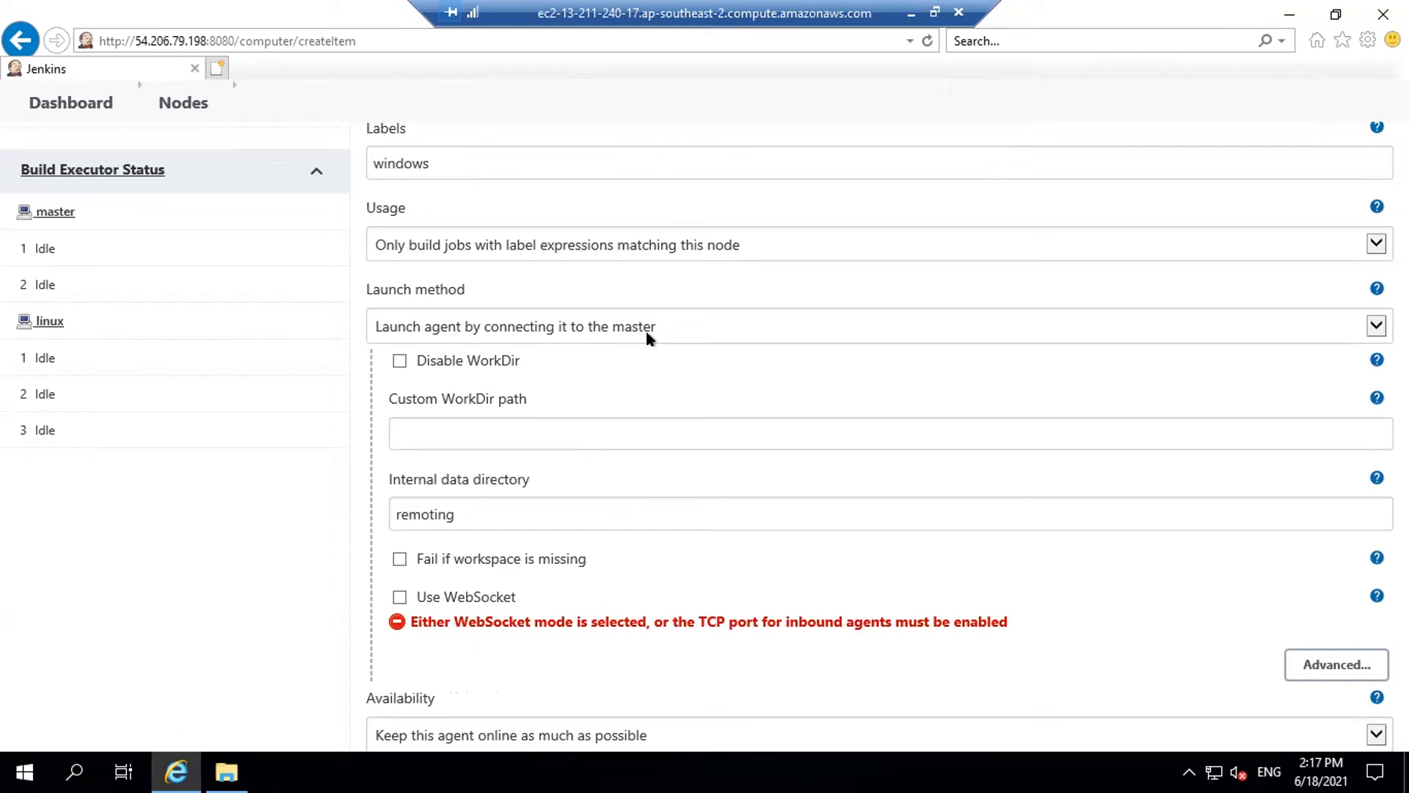
pyautogui.scroll(-4, 639, 334)
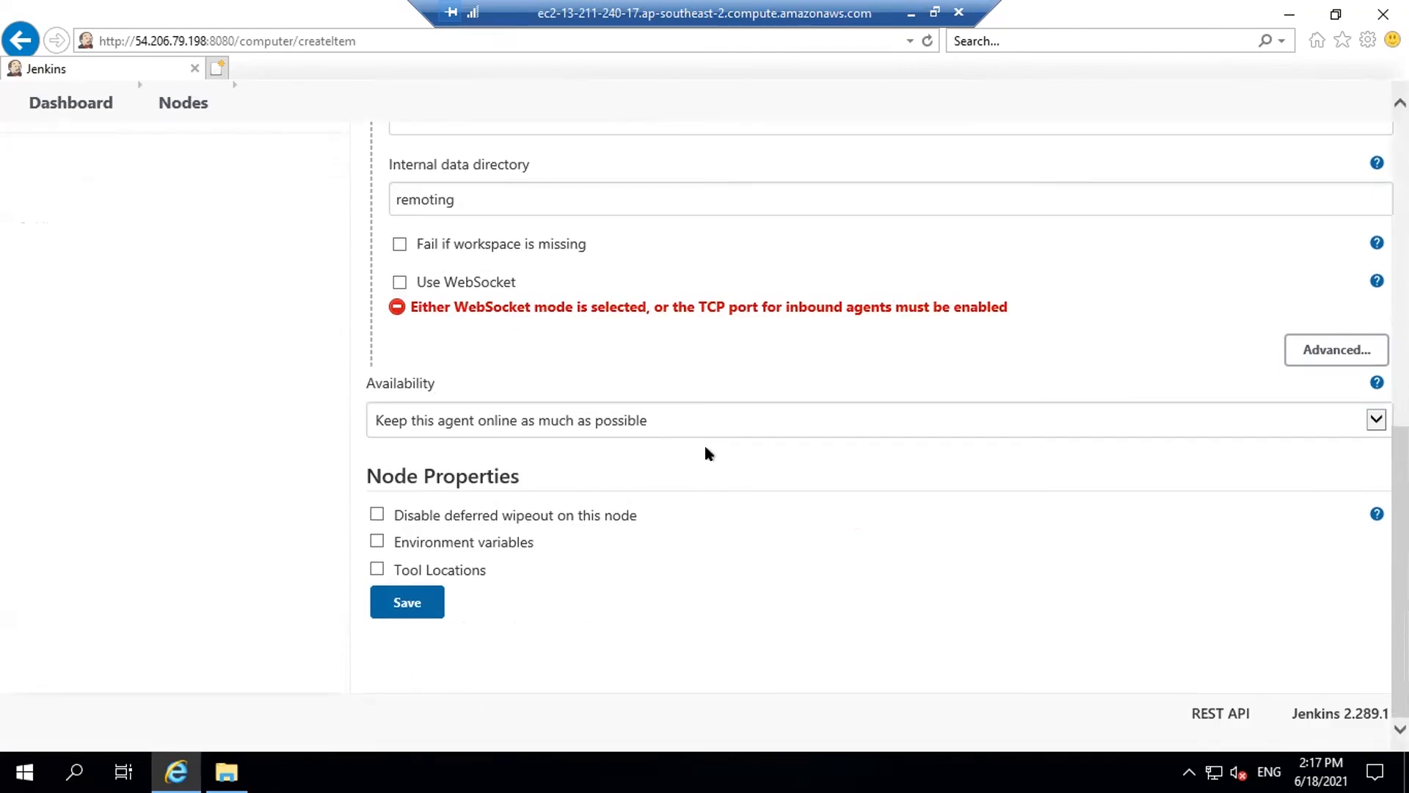
pyautogui.scroll(5, 716, 419)
pyautogui.scroll(-5, 722, 404)
pyautogui.click(407, 605)
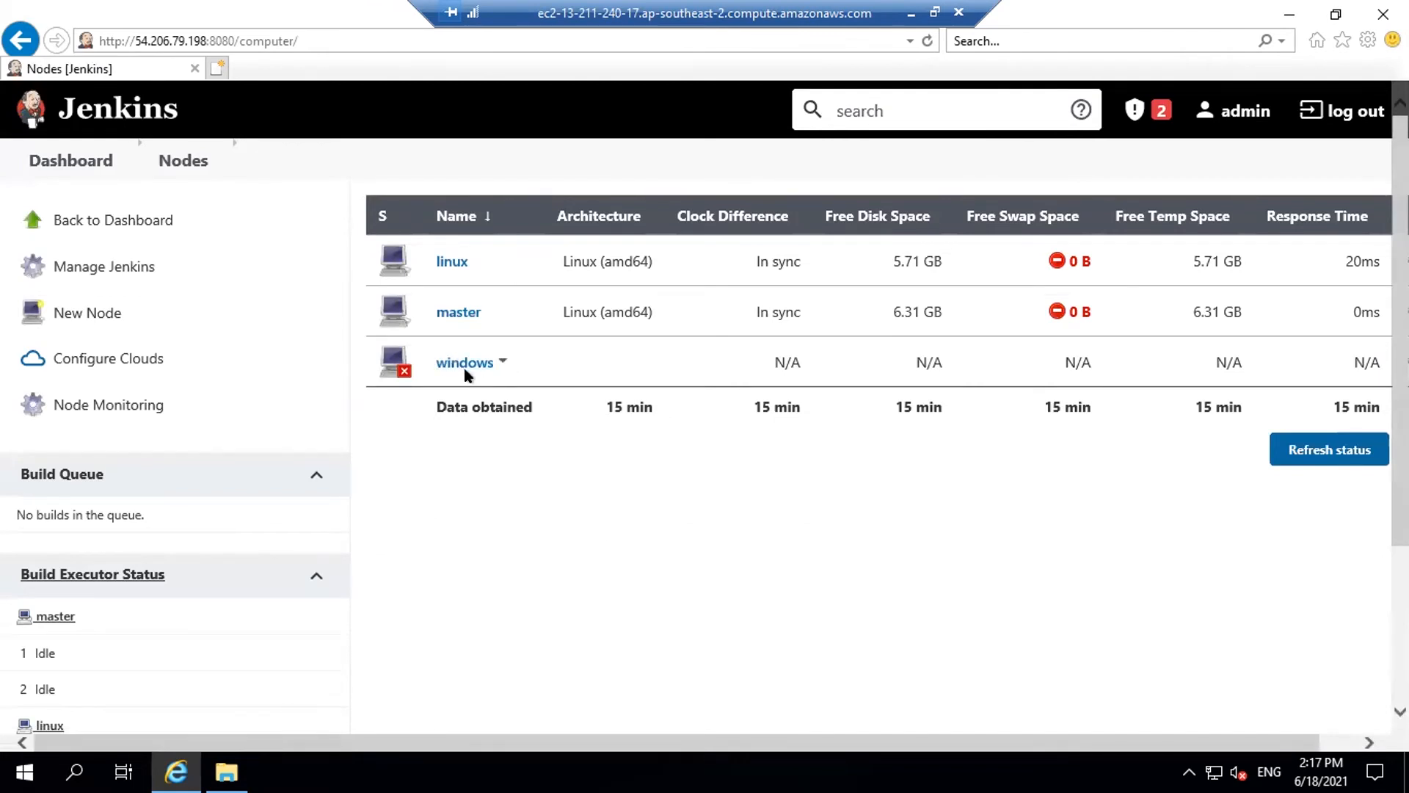
# Open the Jenkins Dashboard in a new browser tab and switch to it
pyautogui.rightClick(75, 165)
pyautogui.click(146, 197)
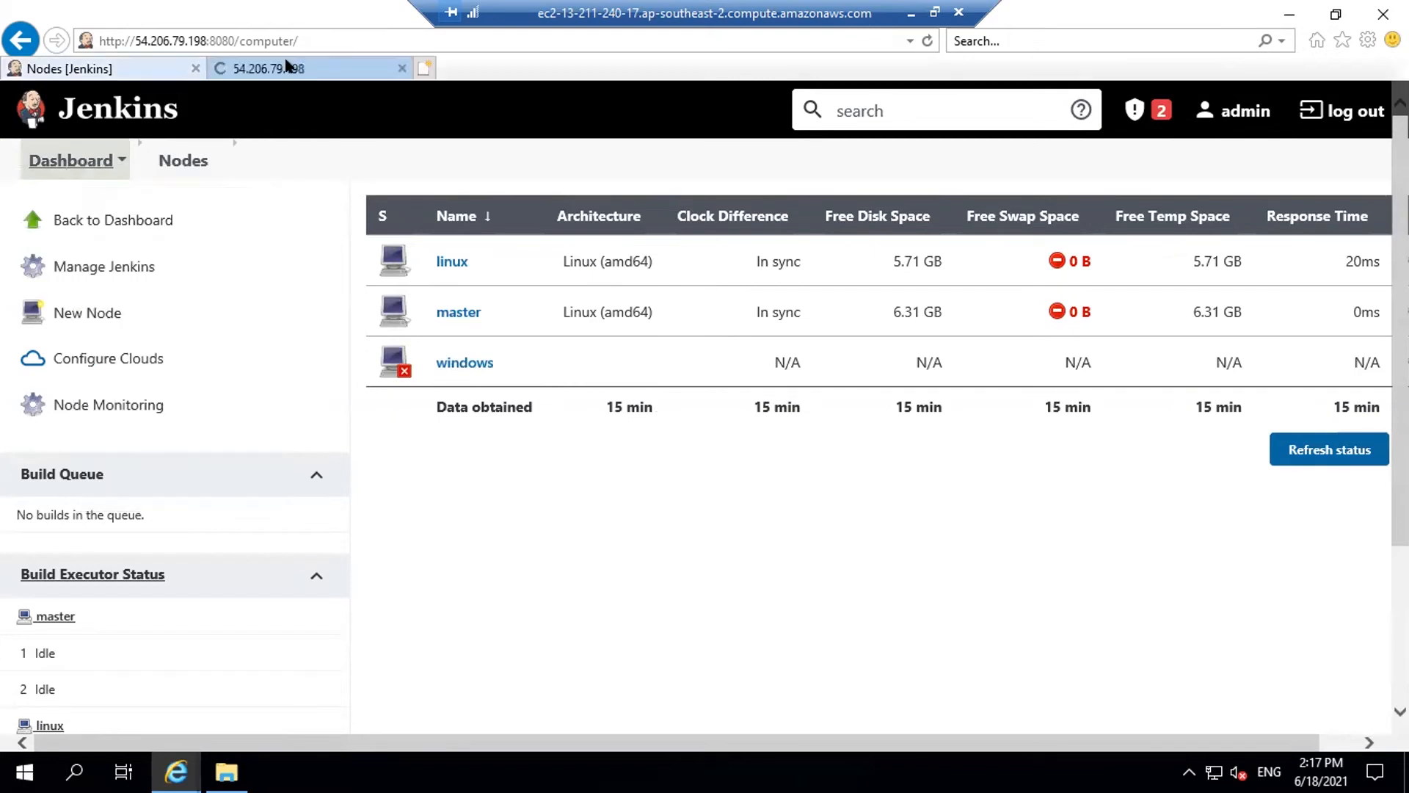
pyautogui.hotkey('ctrl', 'Tab')
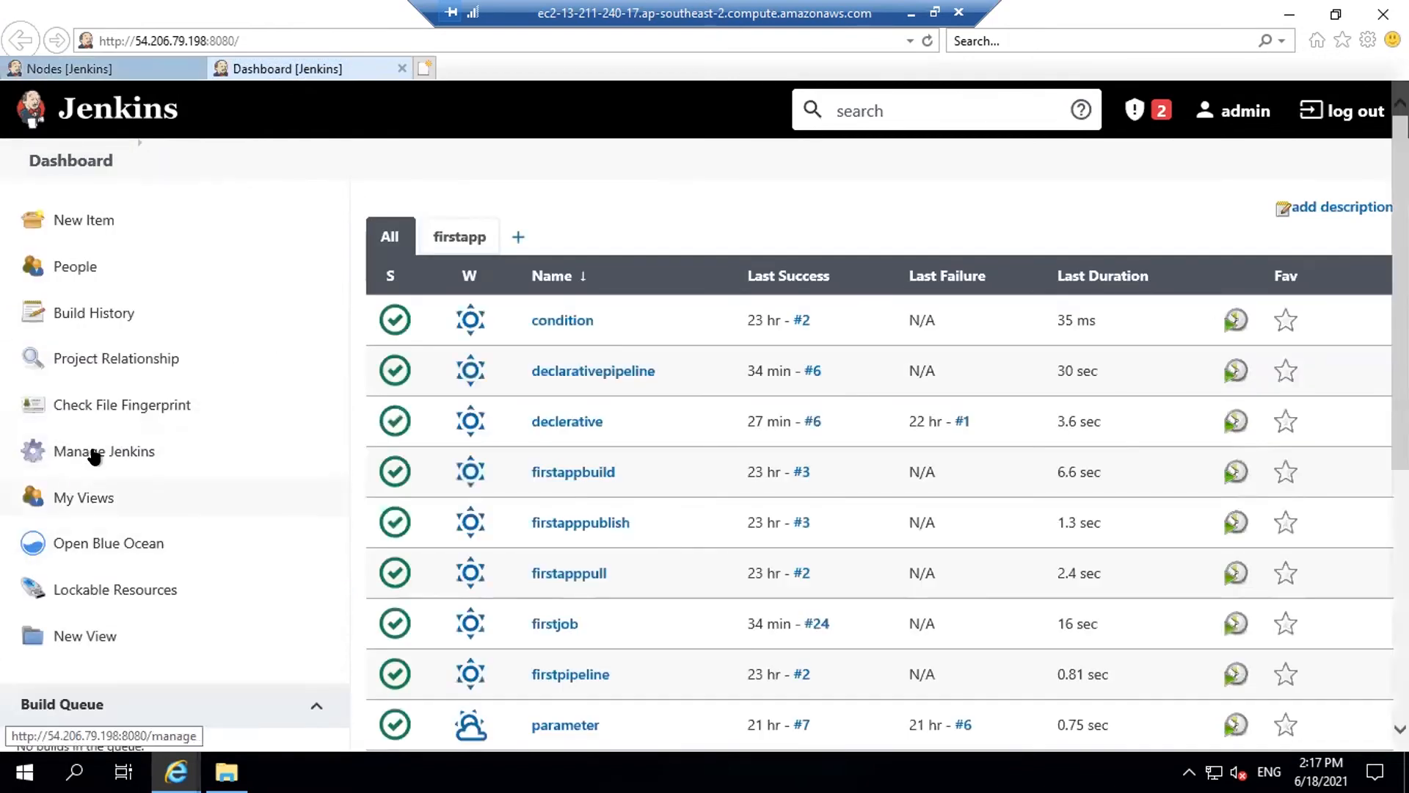
# Set the inbound agents TCP port to Fixed 50000 in Configure Global Security and save
pyautogui.click(97, 444)
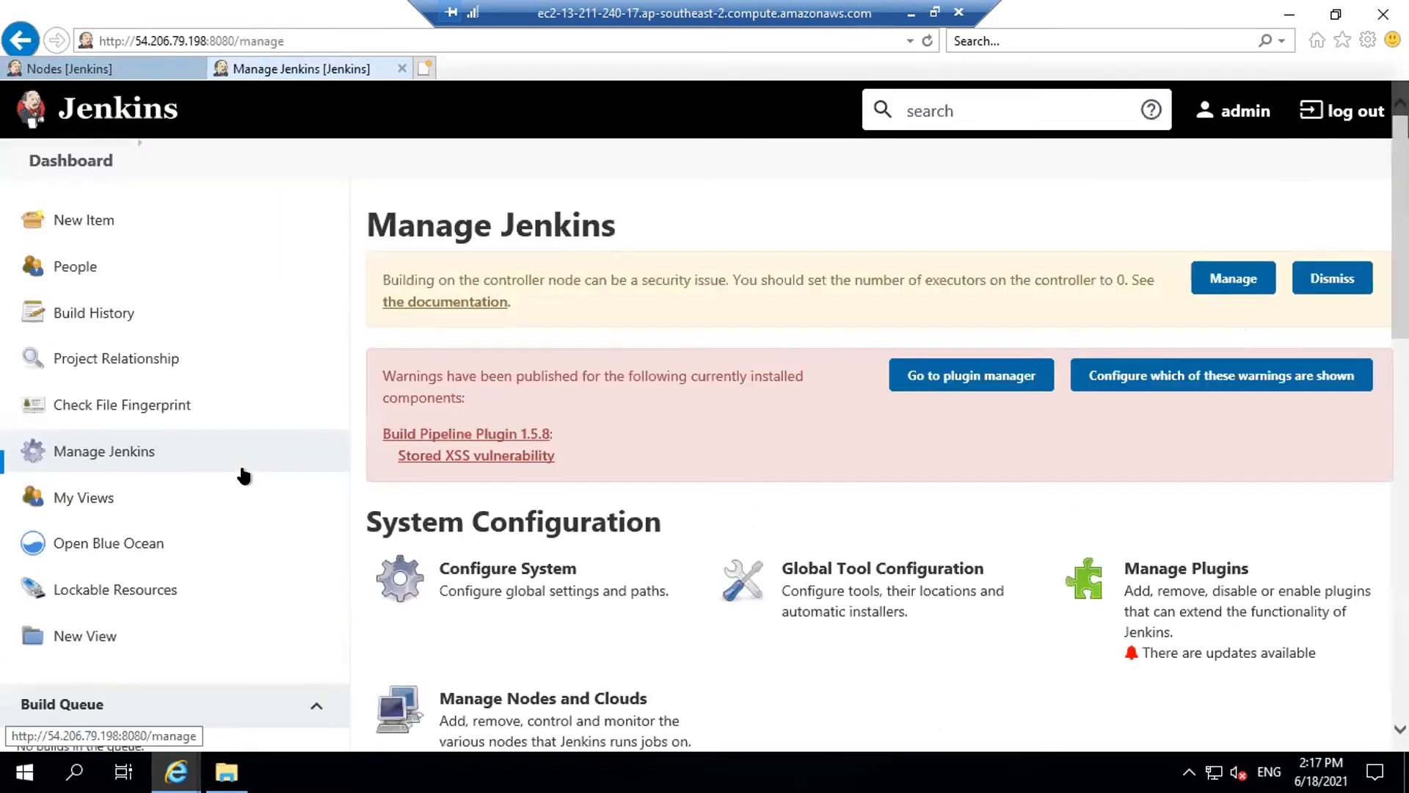
pyautogui.scroll(-3, 741, 297)
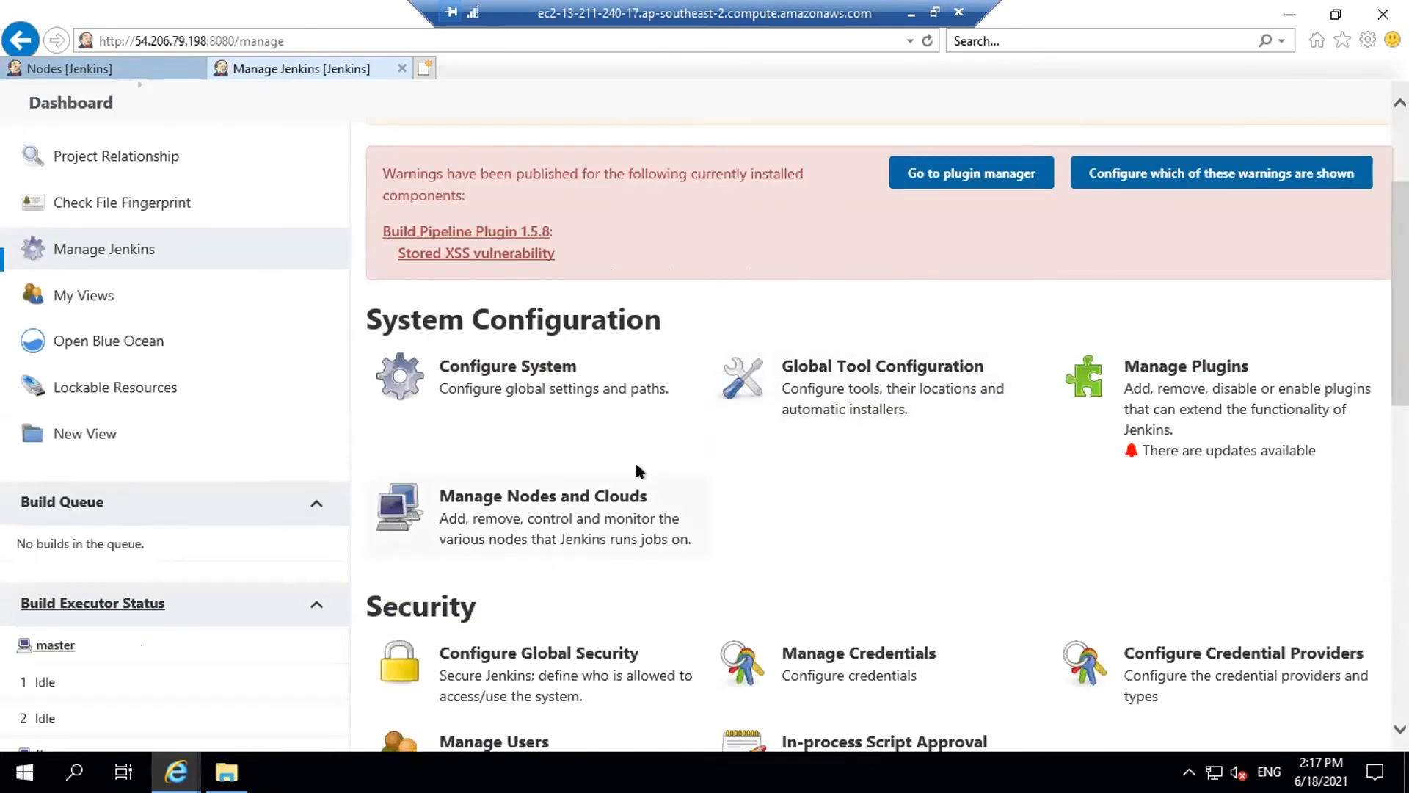
pyautogui.click(511, 655)
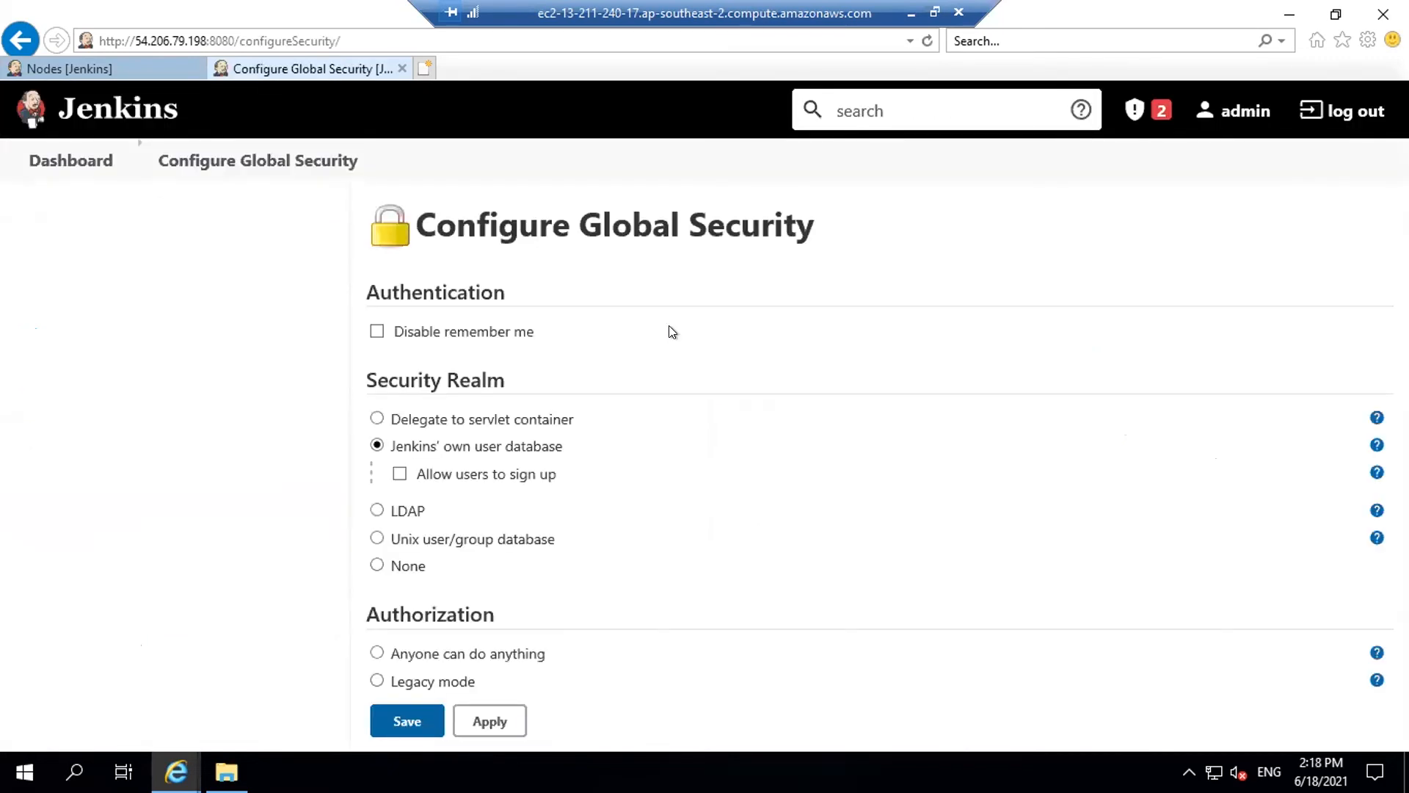
pyautogui.scroll(-8, 665, 326)
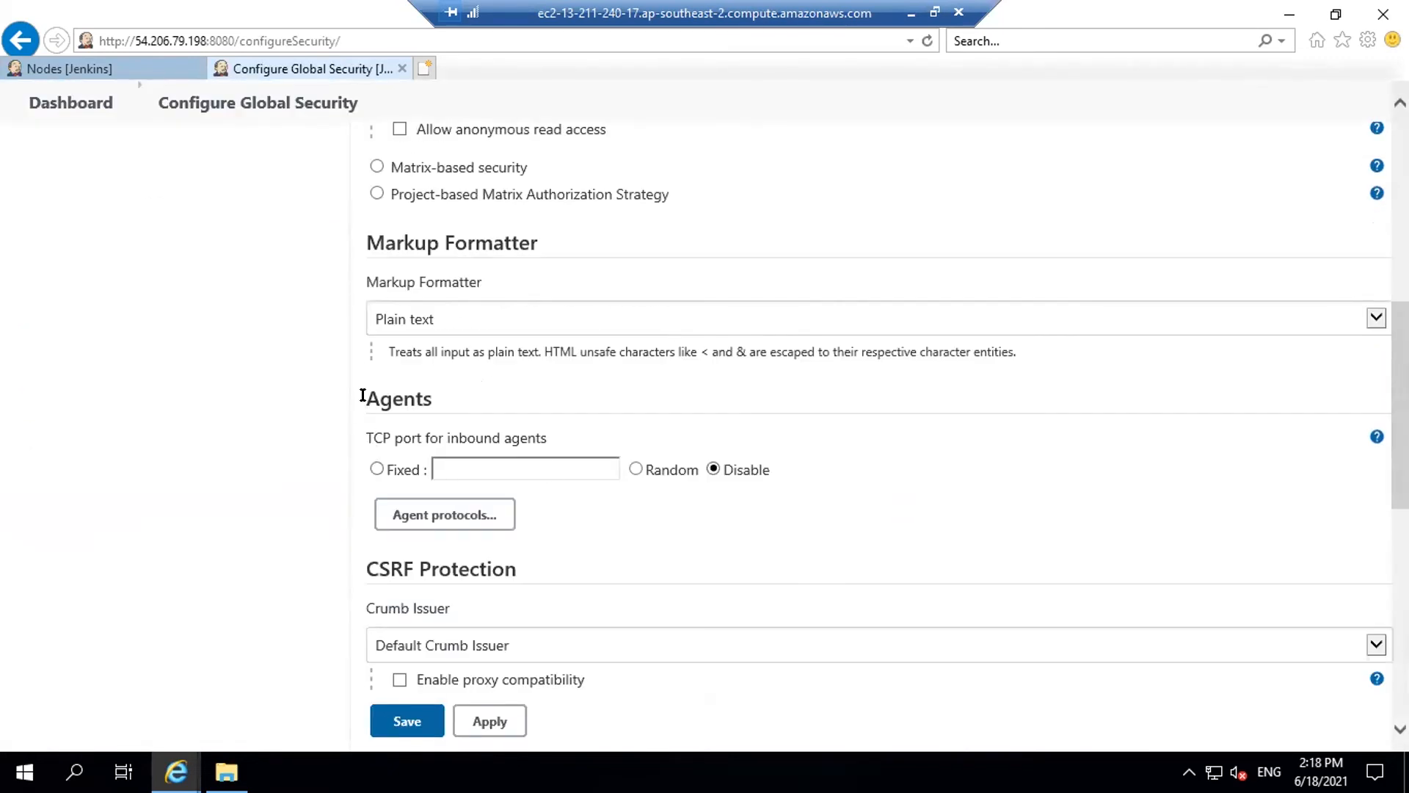
pyautogui.moveTo(364, 396); pyautogui.dragTo(563, 437)
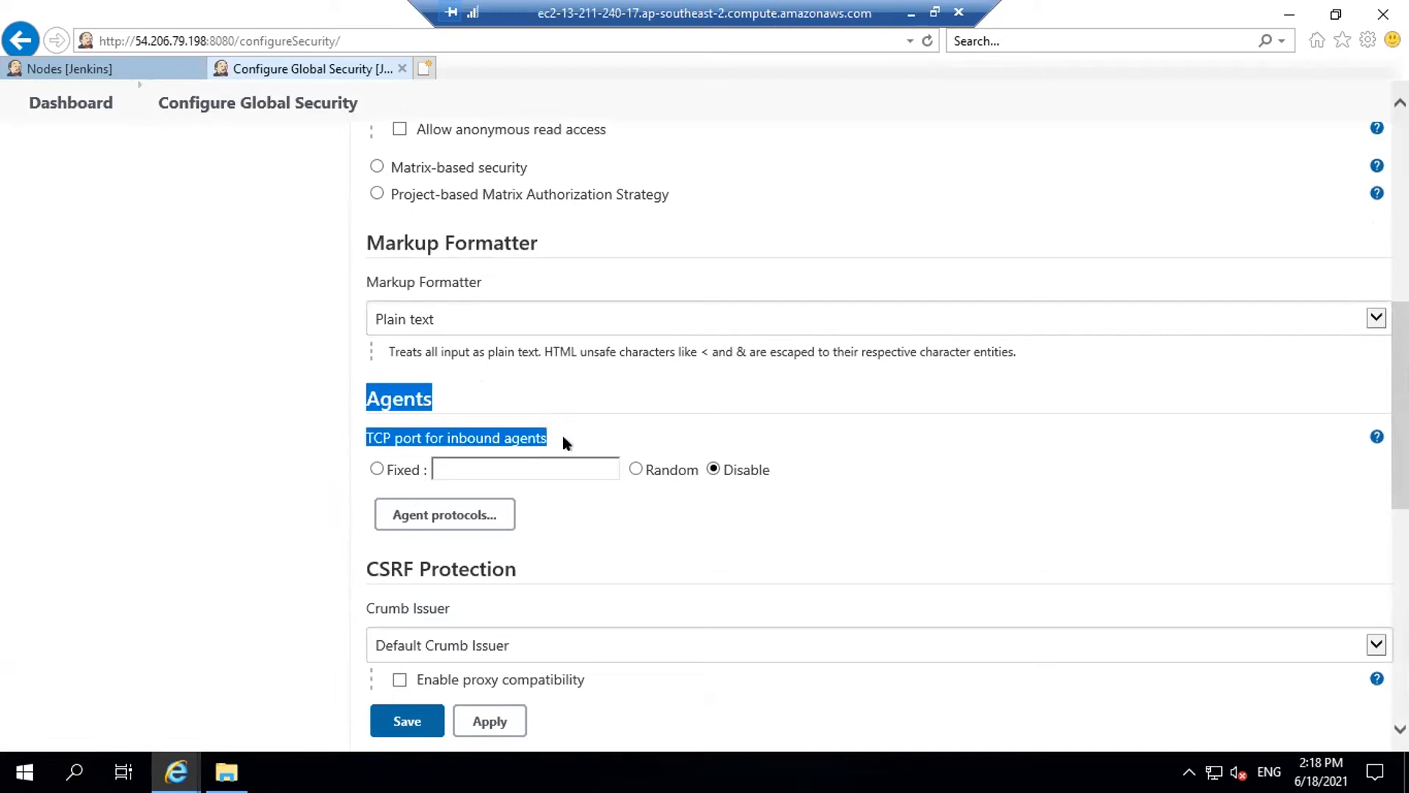
pyautogui.click(376, 468)
pyautogui.click(471, 469)
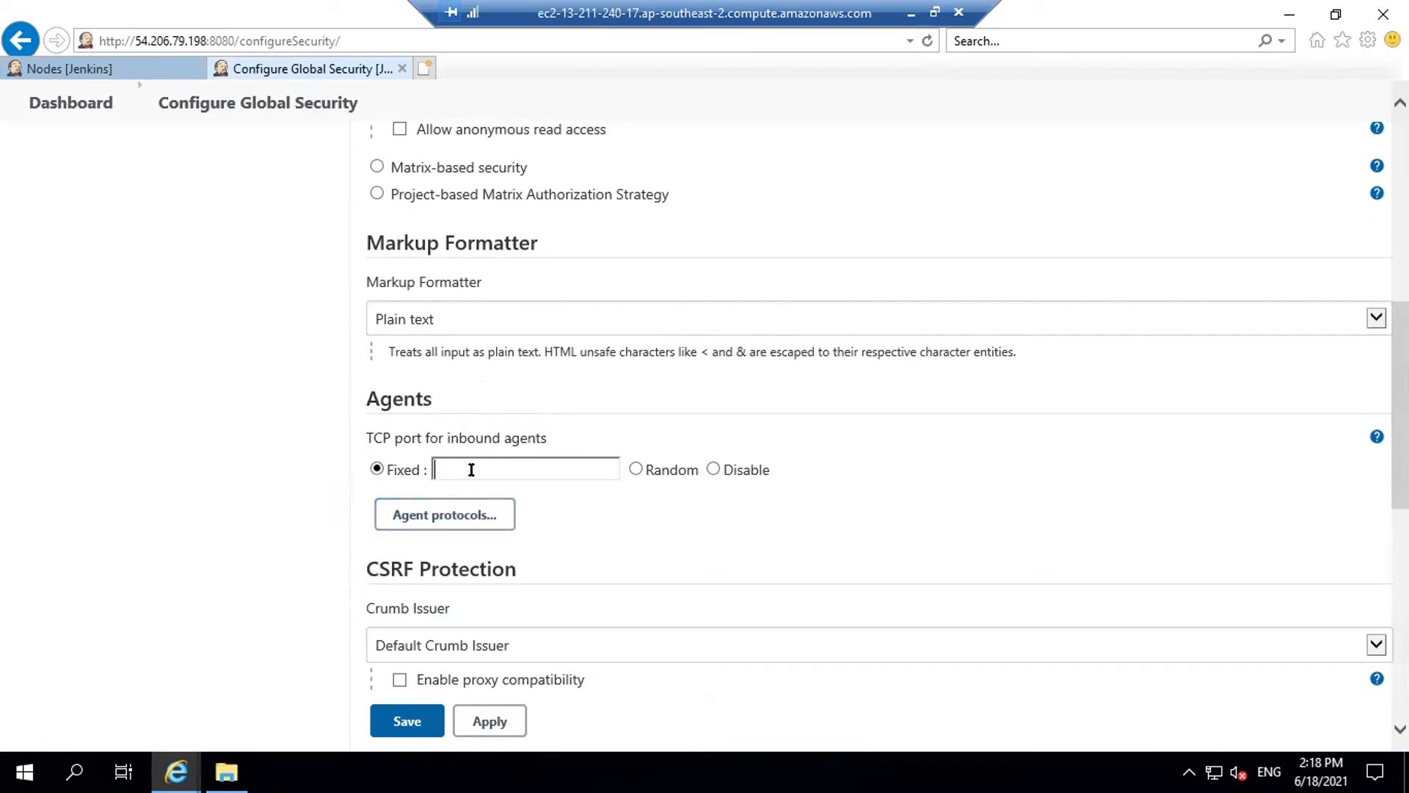
pyautogui.write('50000')
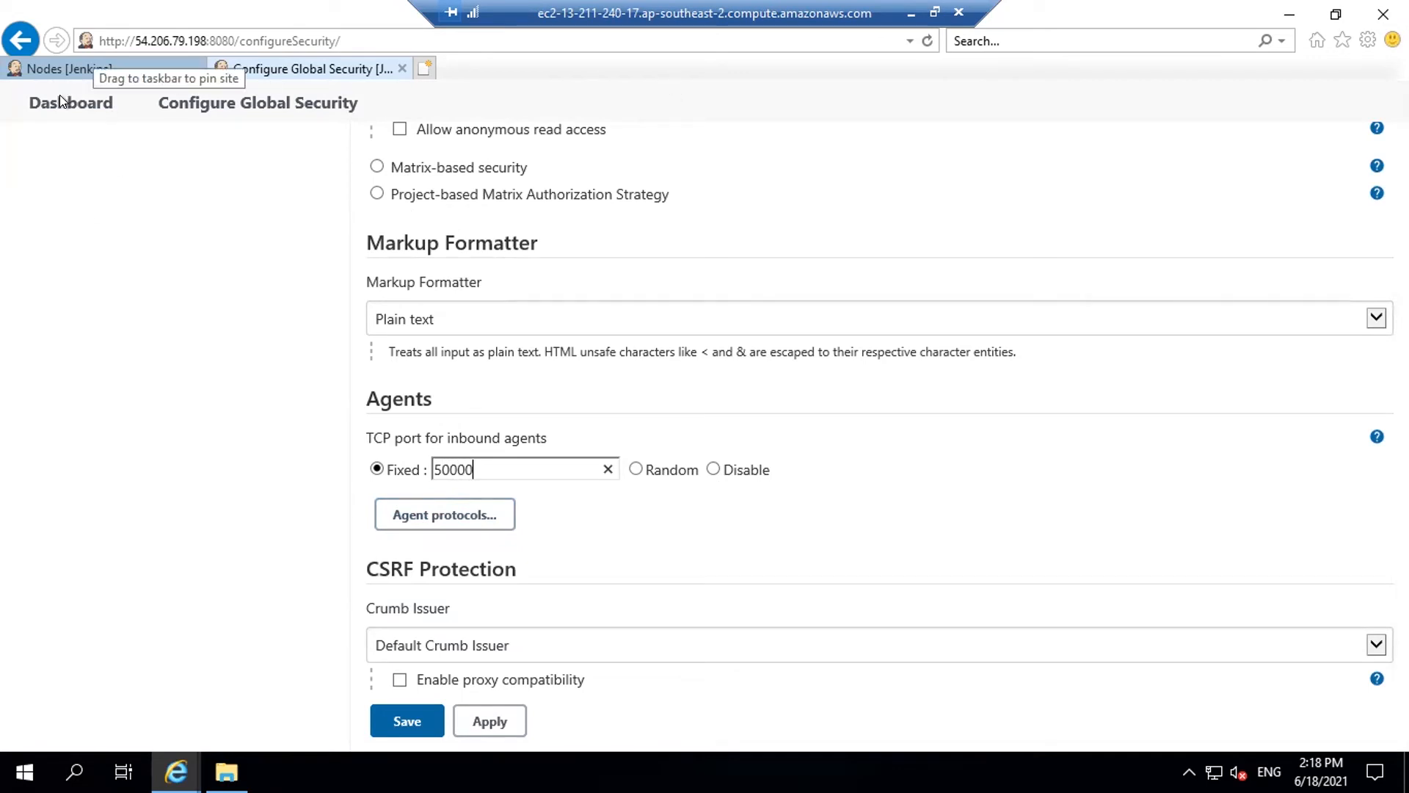
pyautogui.click(407, 721)
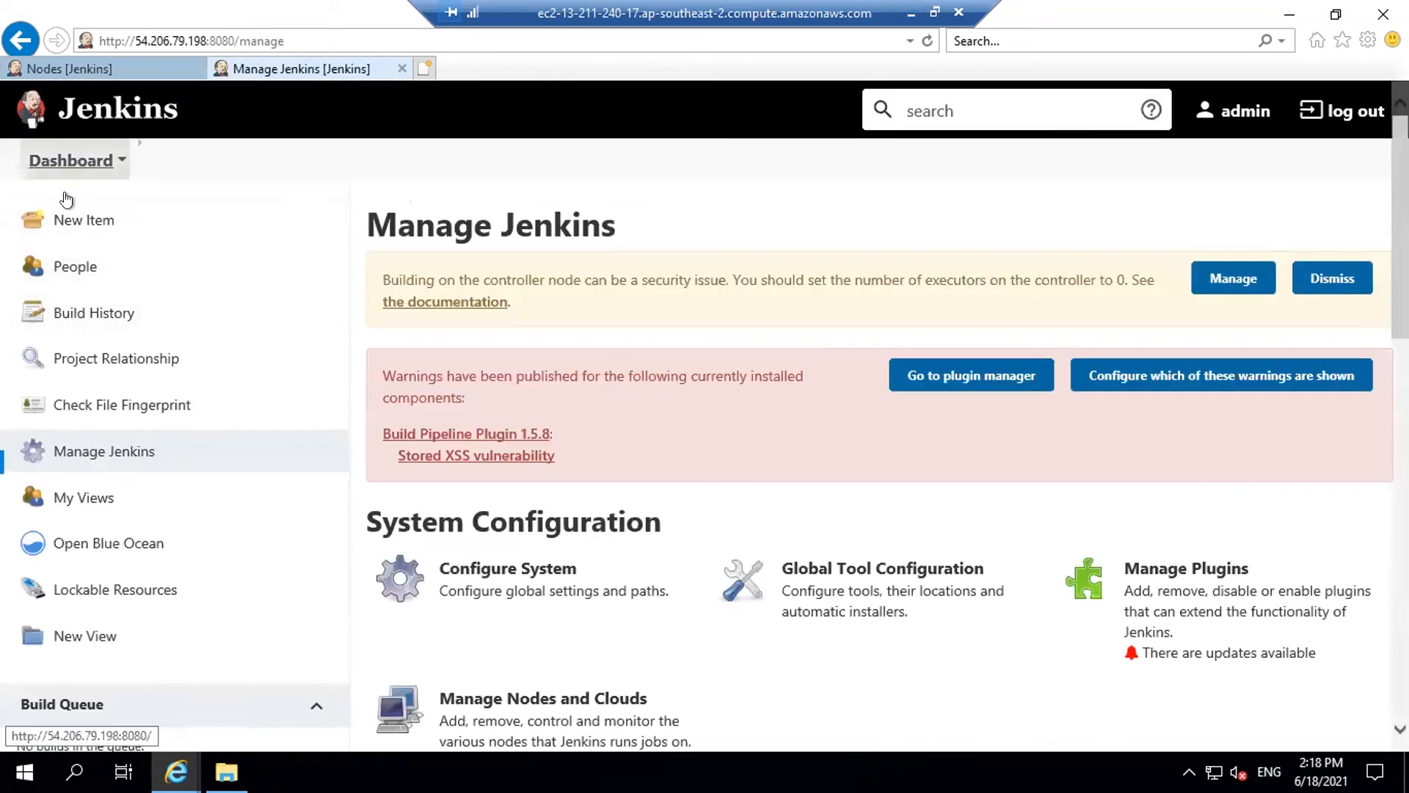
# Return to Manage Jenkins and reopen Configure Global Security
pyautogui.click(94, 451)
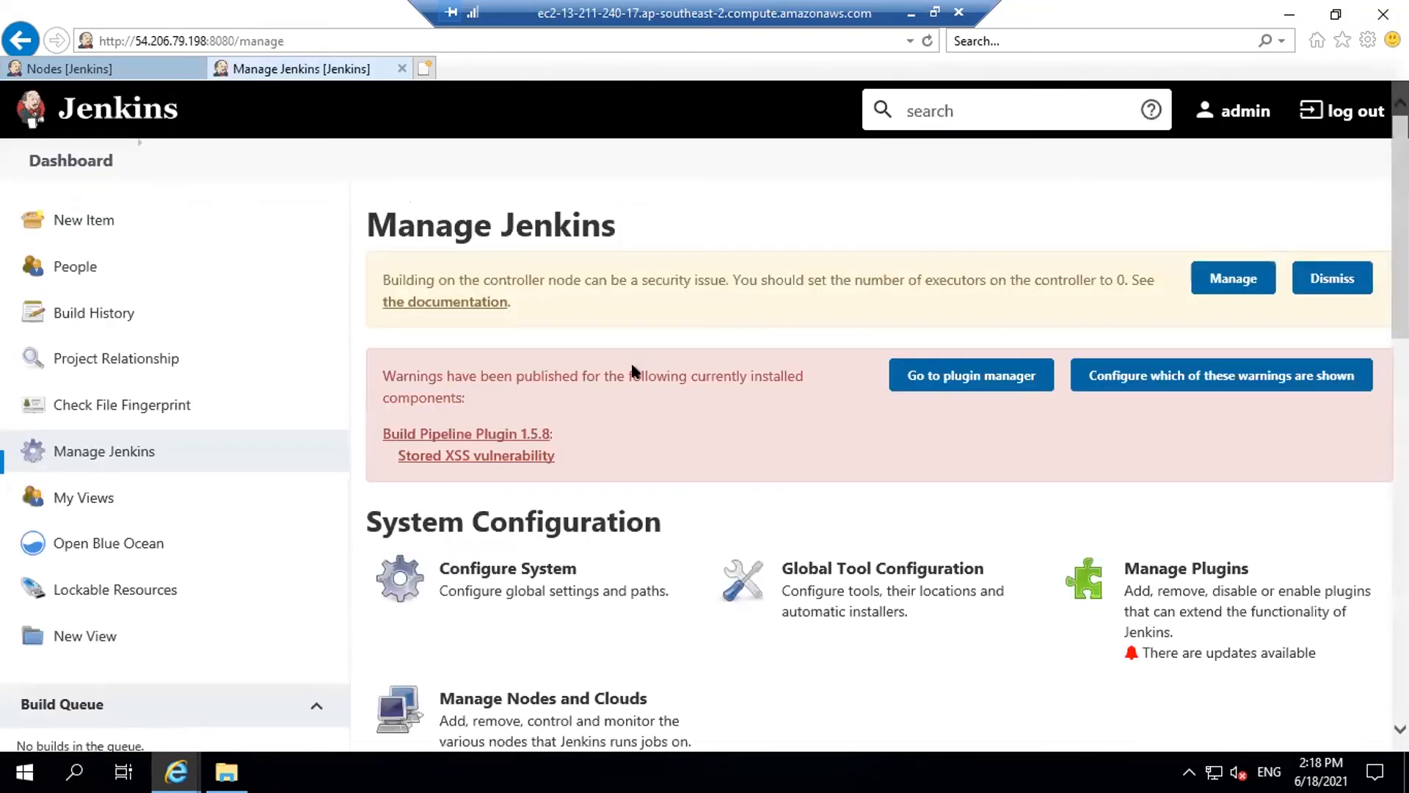
pyautogui.scroll(-6, 635, 369)
pyautogui.click(514, 356)
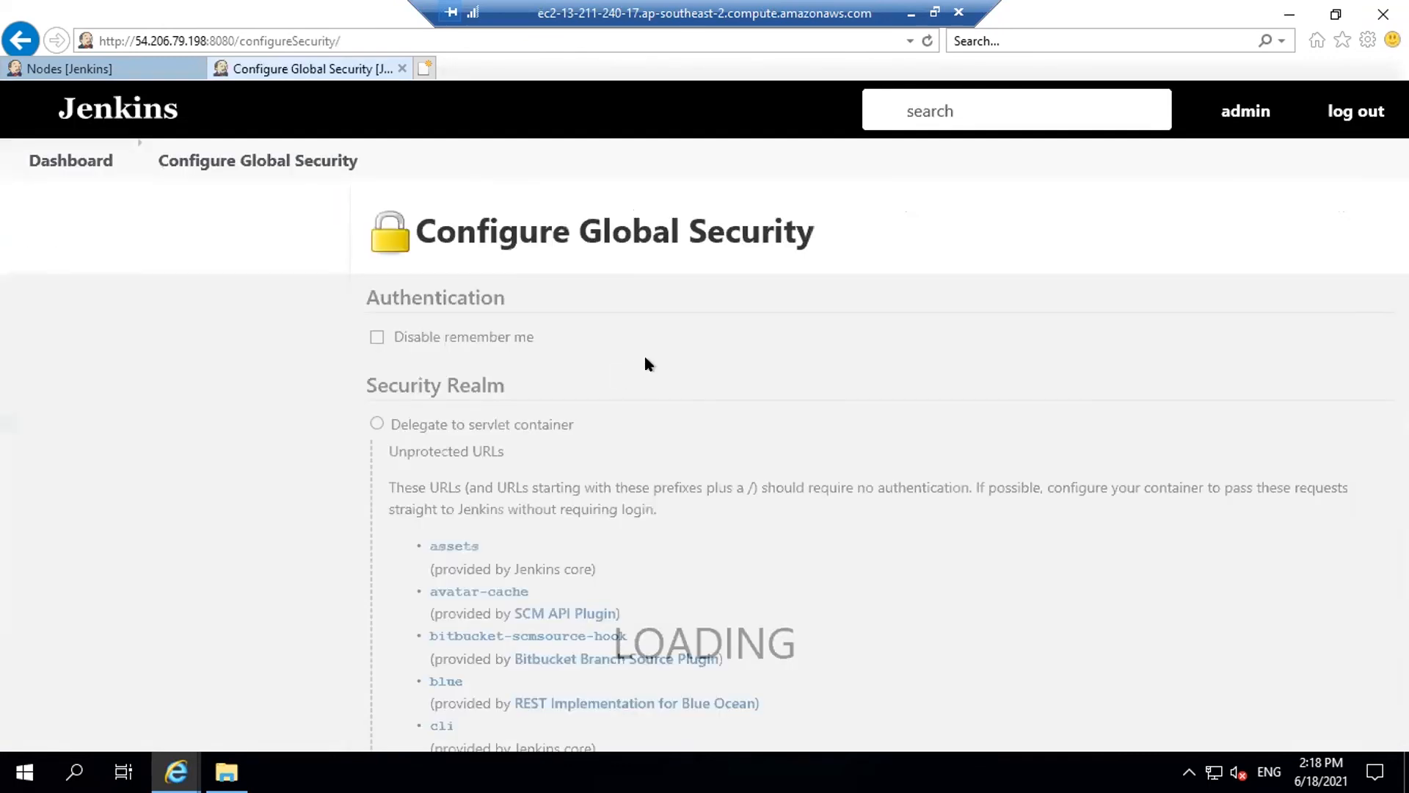
pyautogui.scroll(-10, 644, 362)
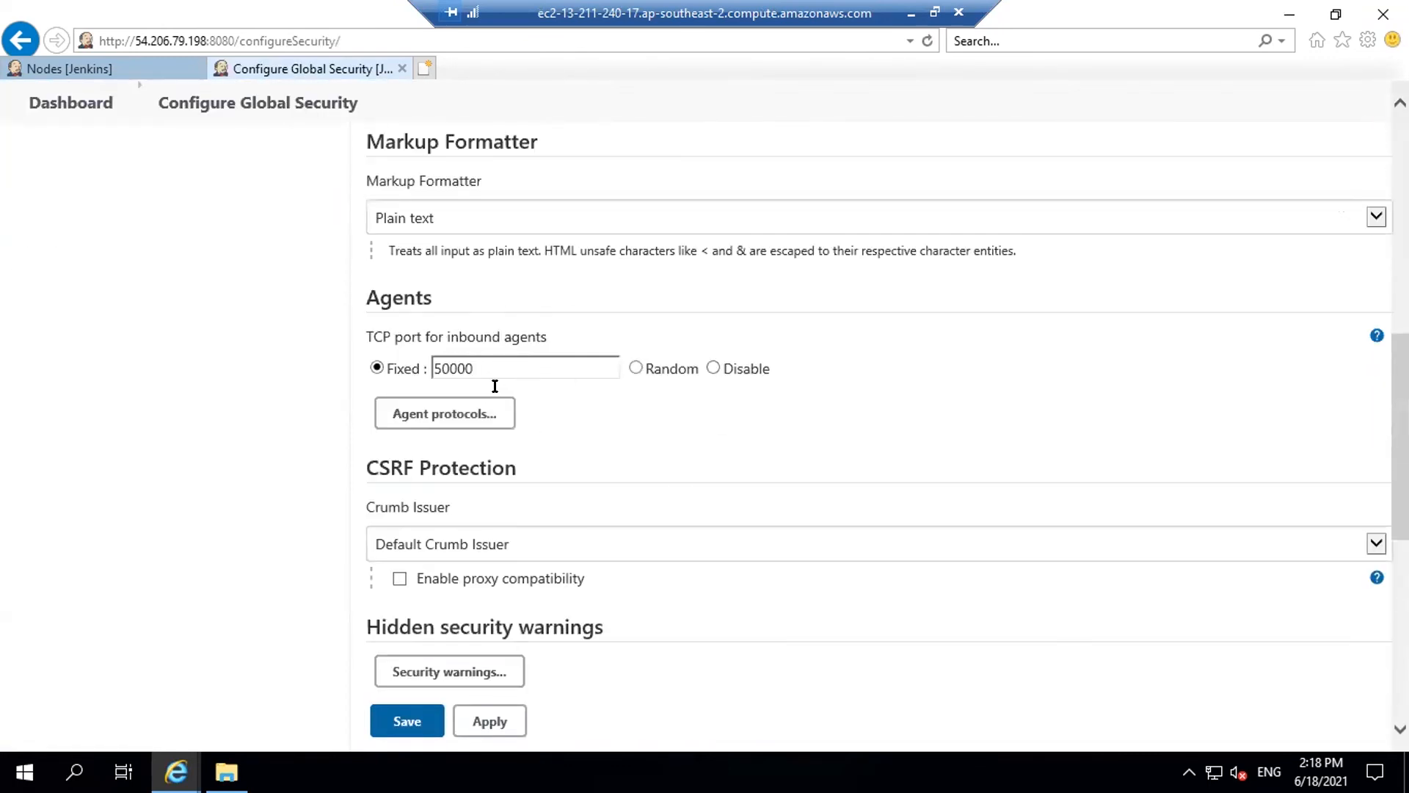
pyautogui.doubleClick(478, 360)
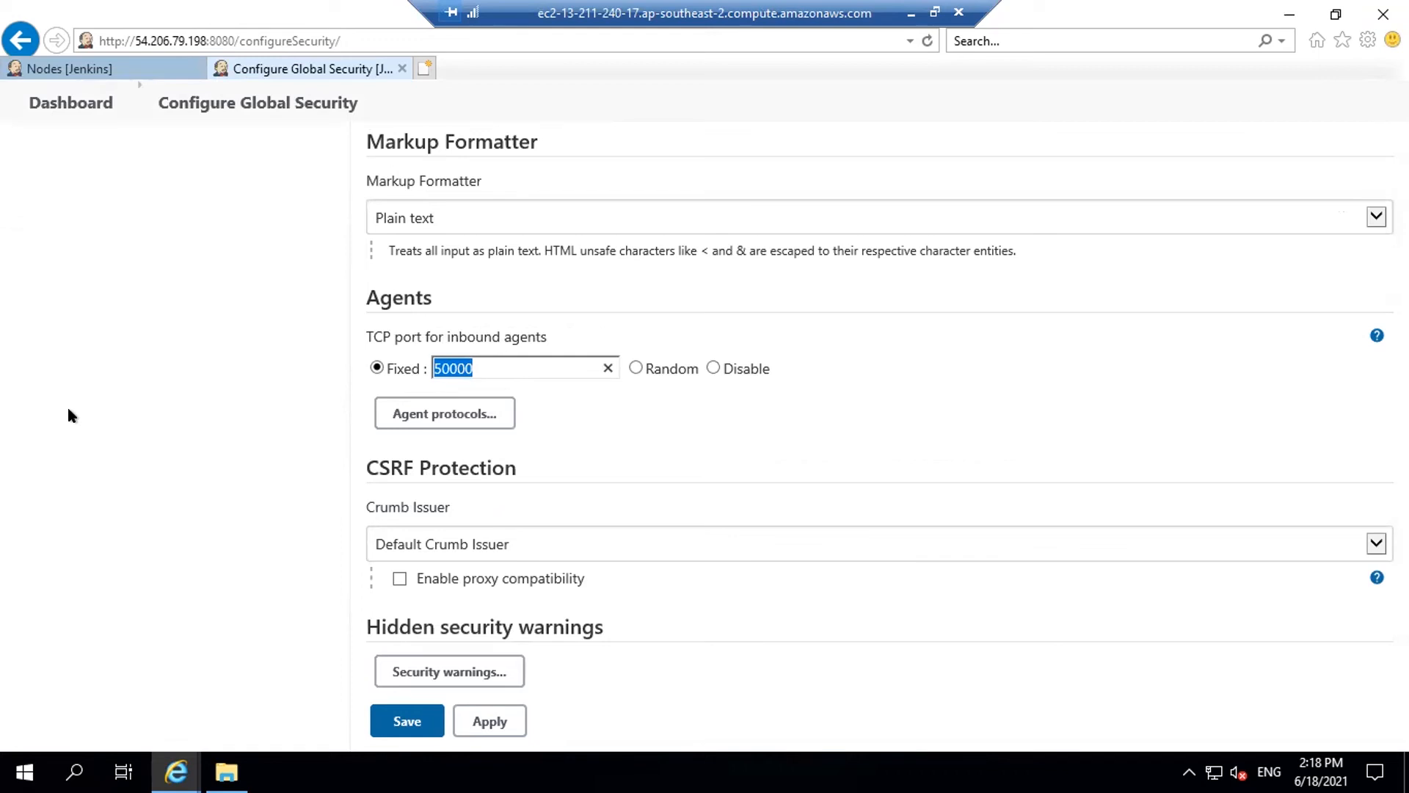
pyautogui.press('Return')
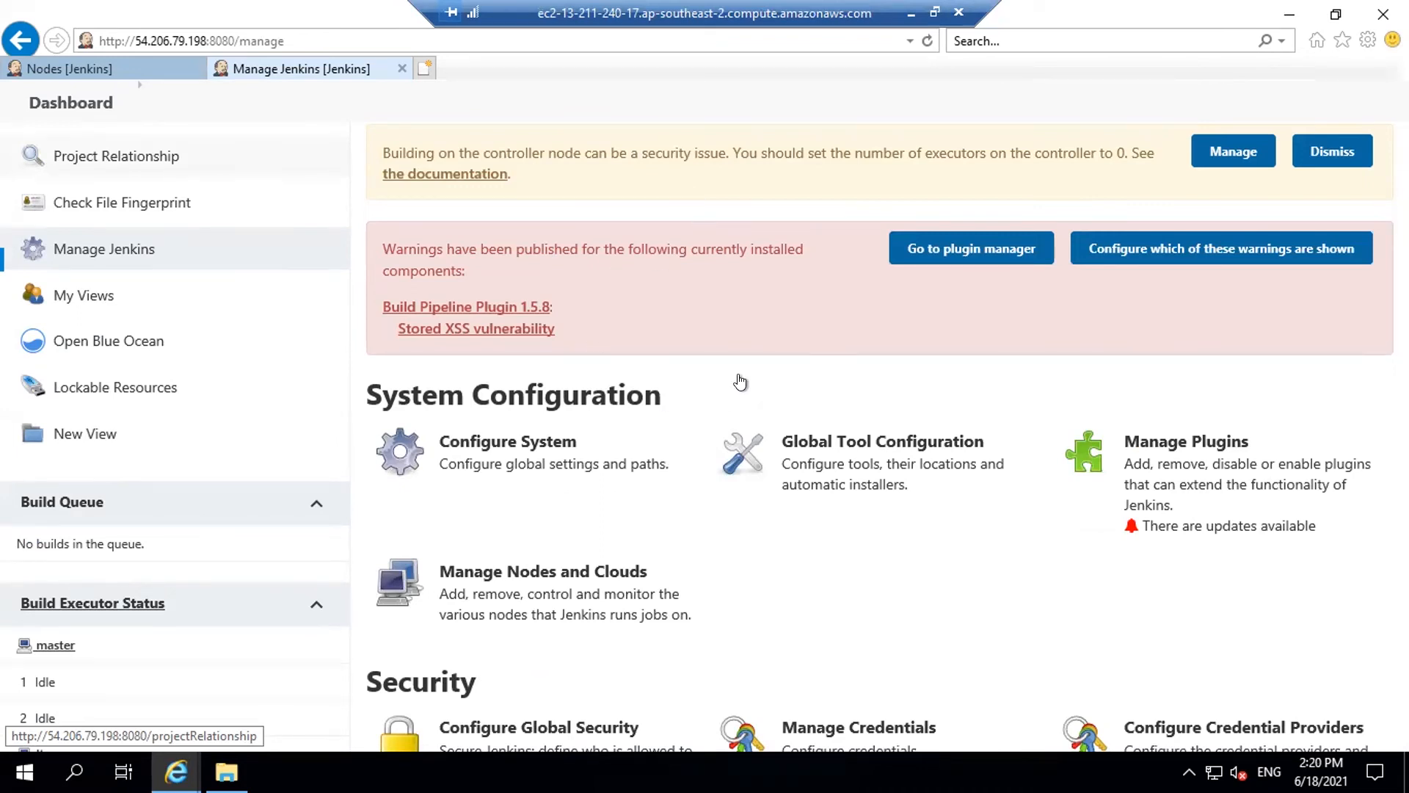
# Inspect the old 3.26.5.148 IP in the Jenkins URL, then leave Configure System unsaved
pyautogui.click(505, 453)
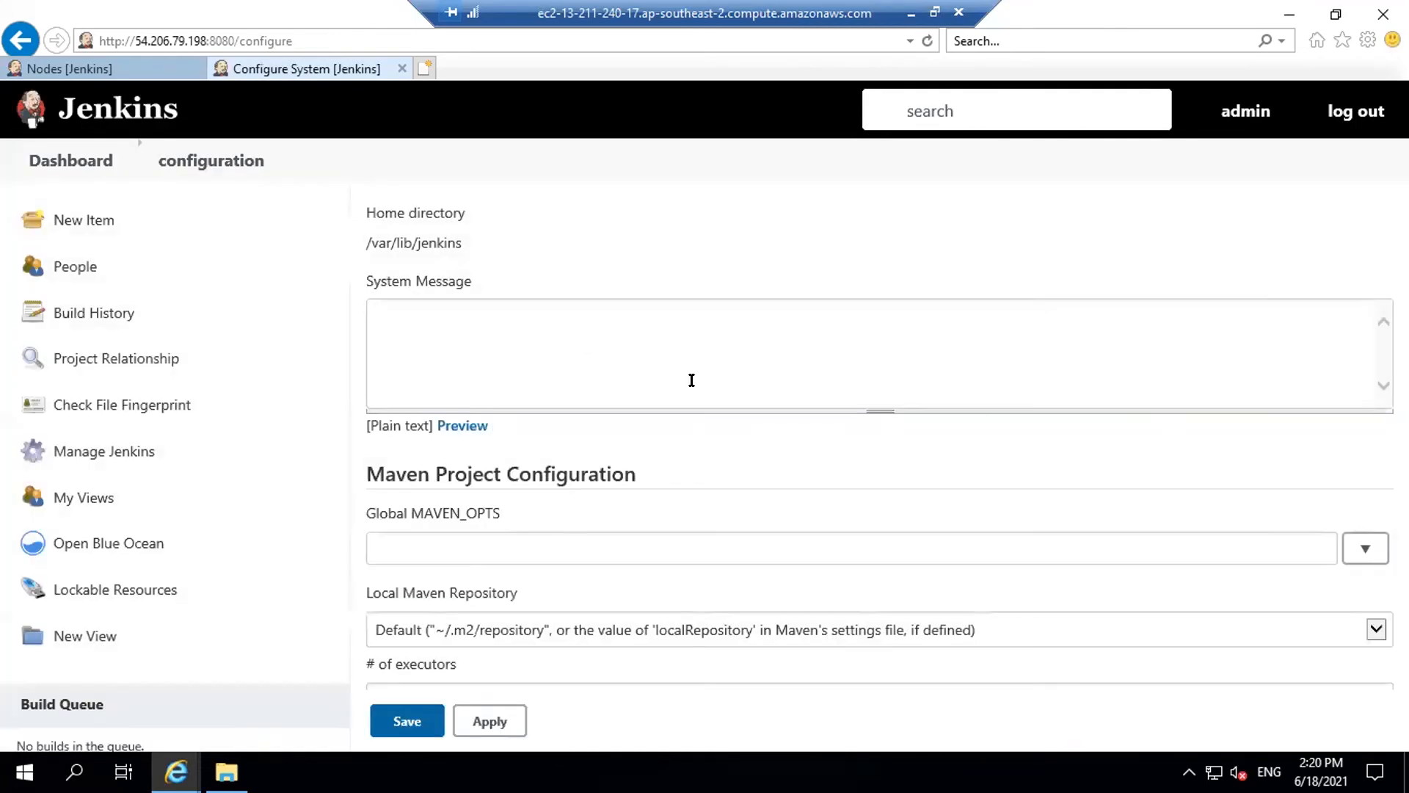
pyautogui.scroll(-10, 679, 415)
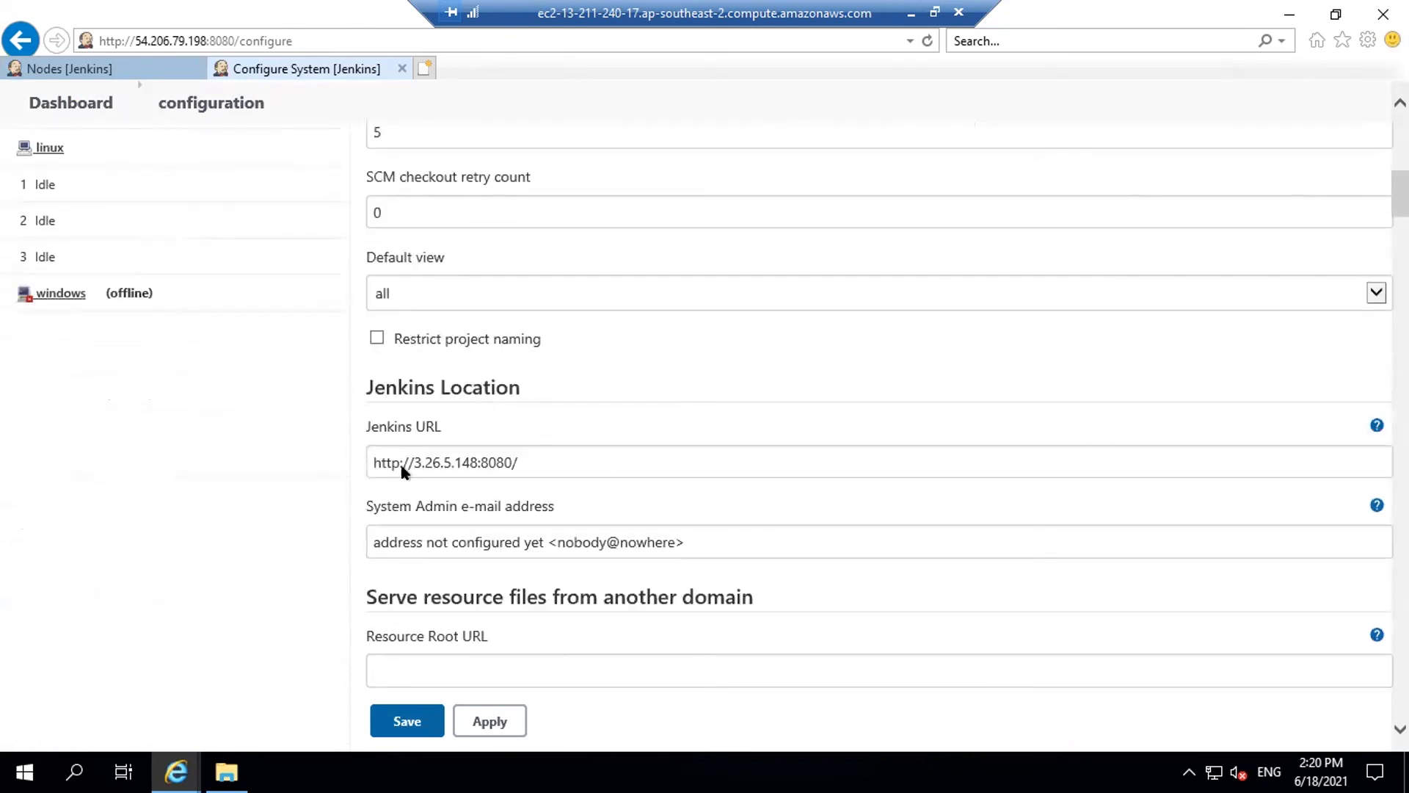
pyautogui.moveTo(414, 462); pyautogui.dragTo(477, 462)
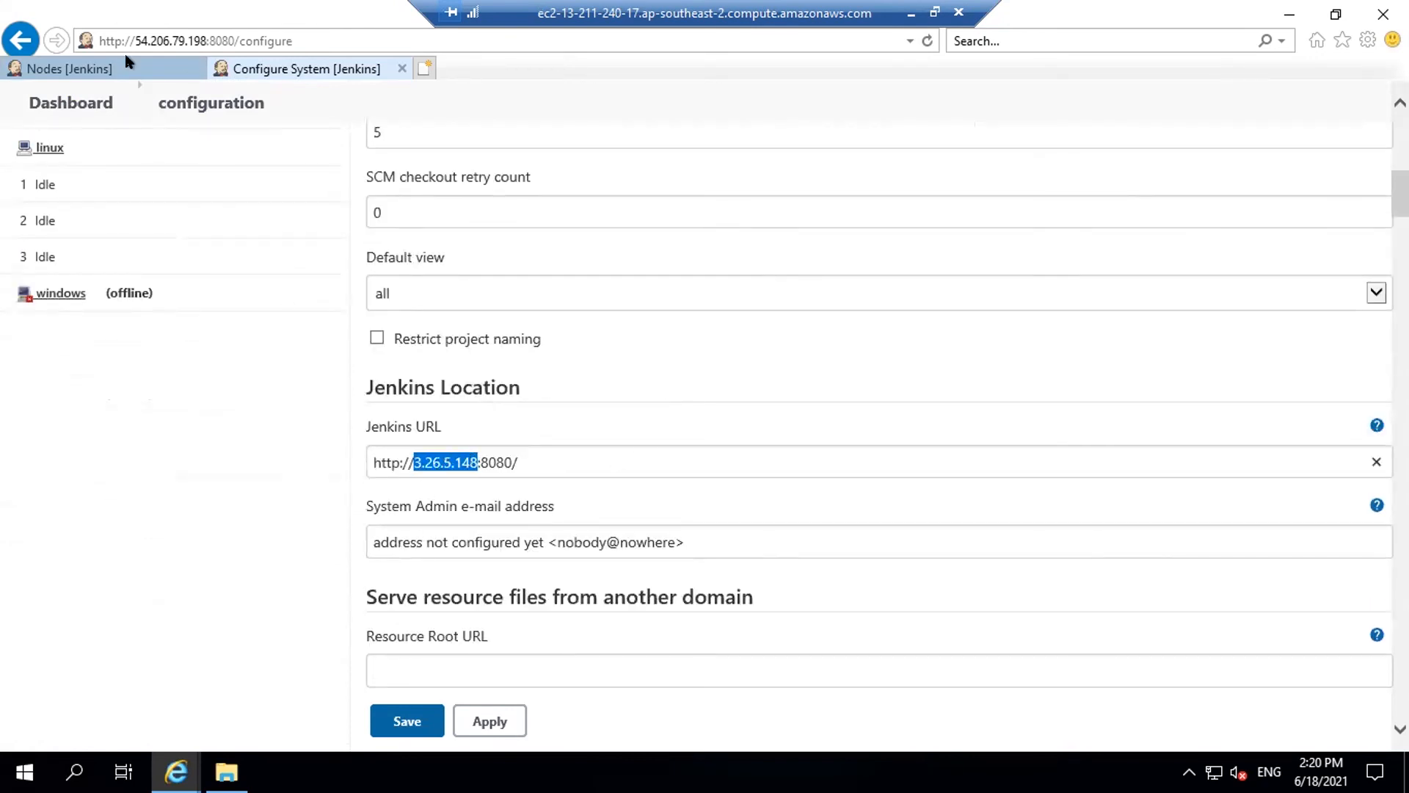
pyautogui.scroll(10, 236, 229)
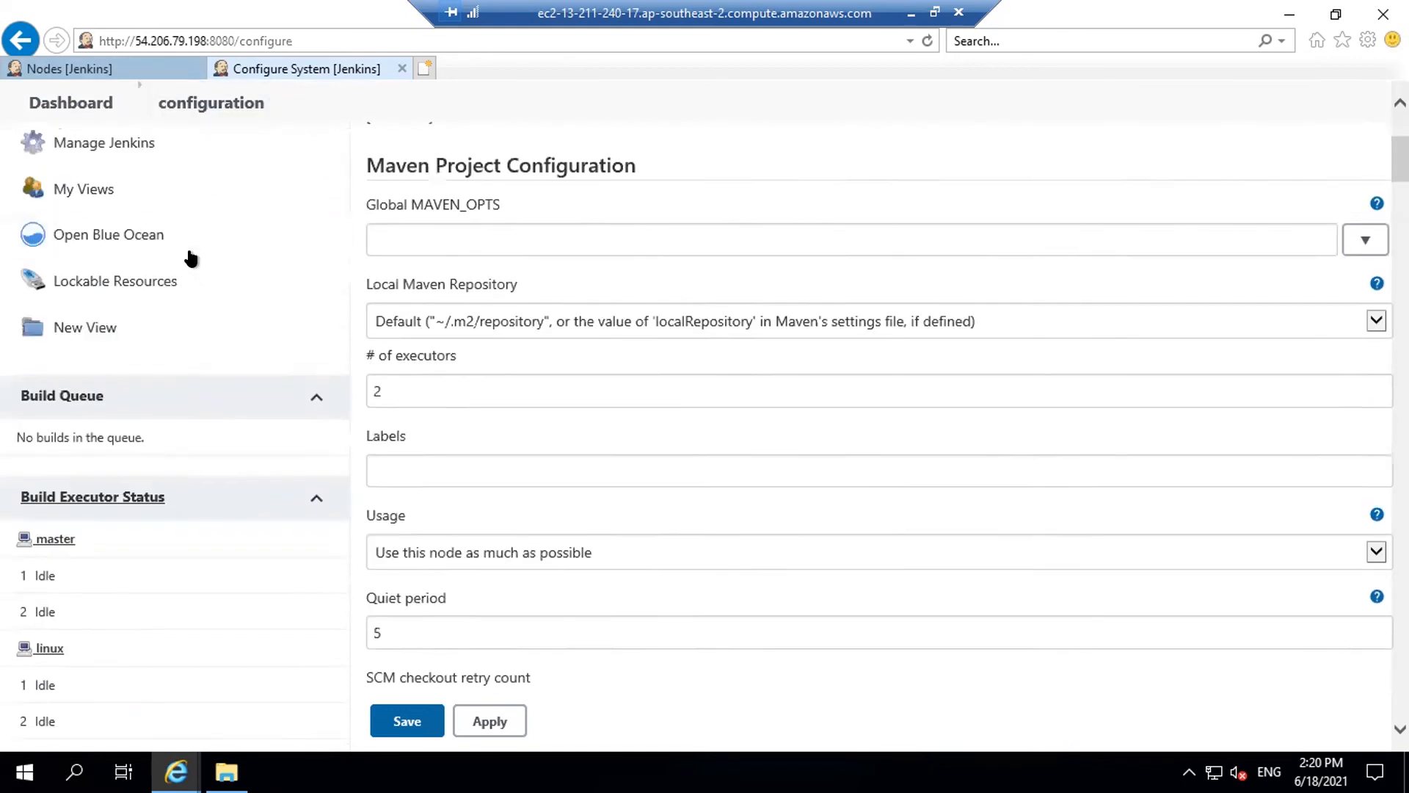
pyautogui.click(74, 169)
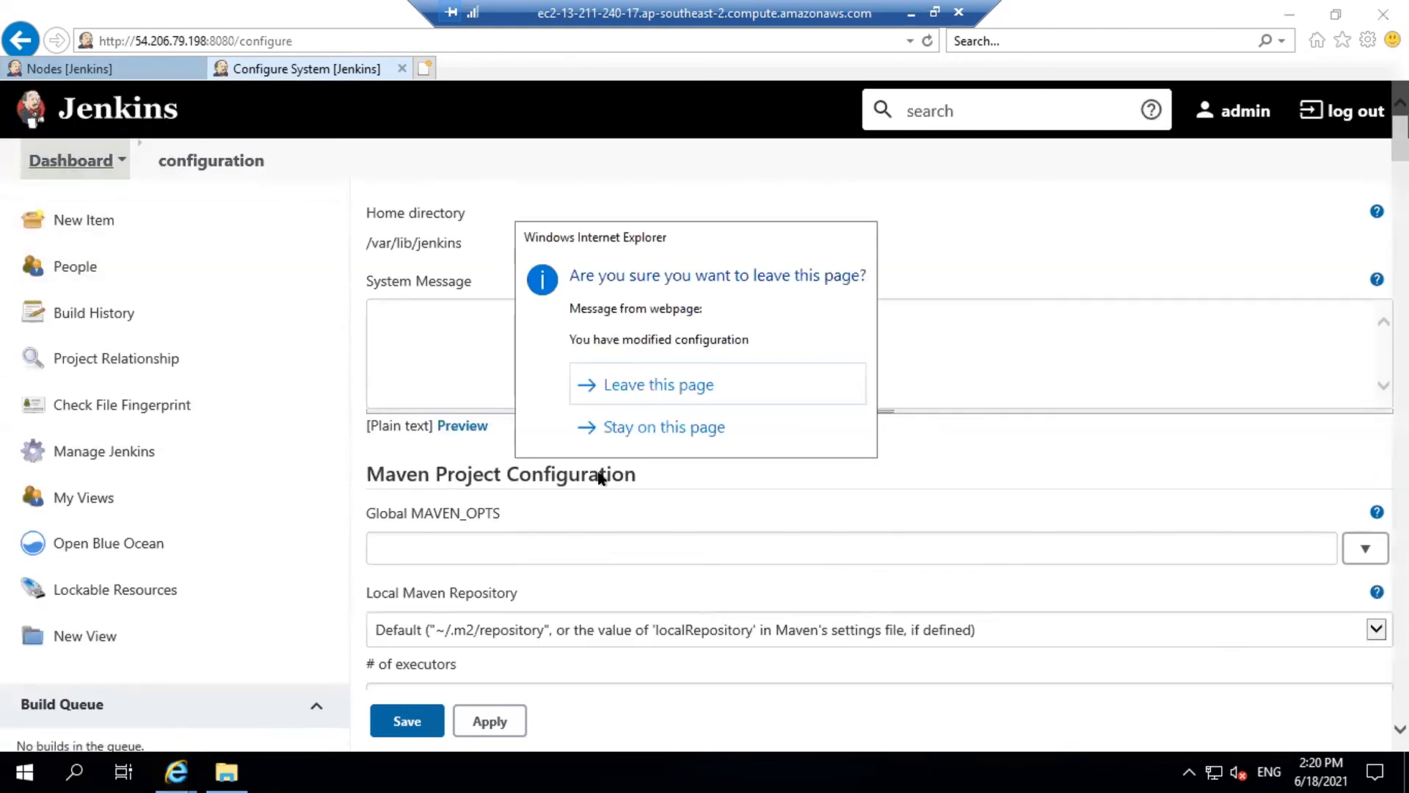
pyautogui.click(622, 388)
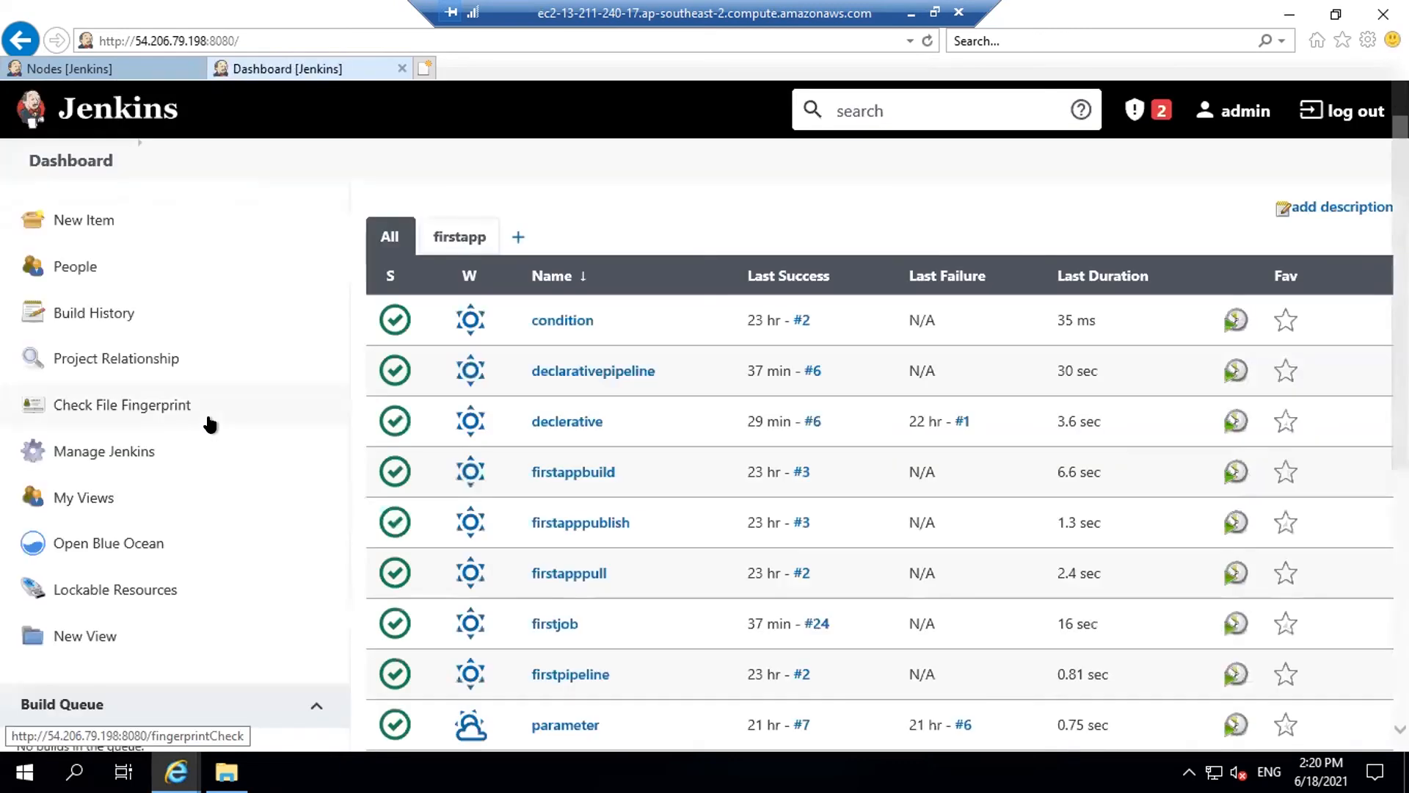
# Reopen Configure System and copy the server IP 54.206.79.198 from the address bar
pyautogui.click(116, 449)
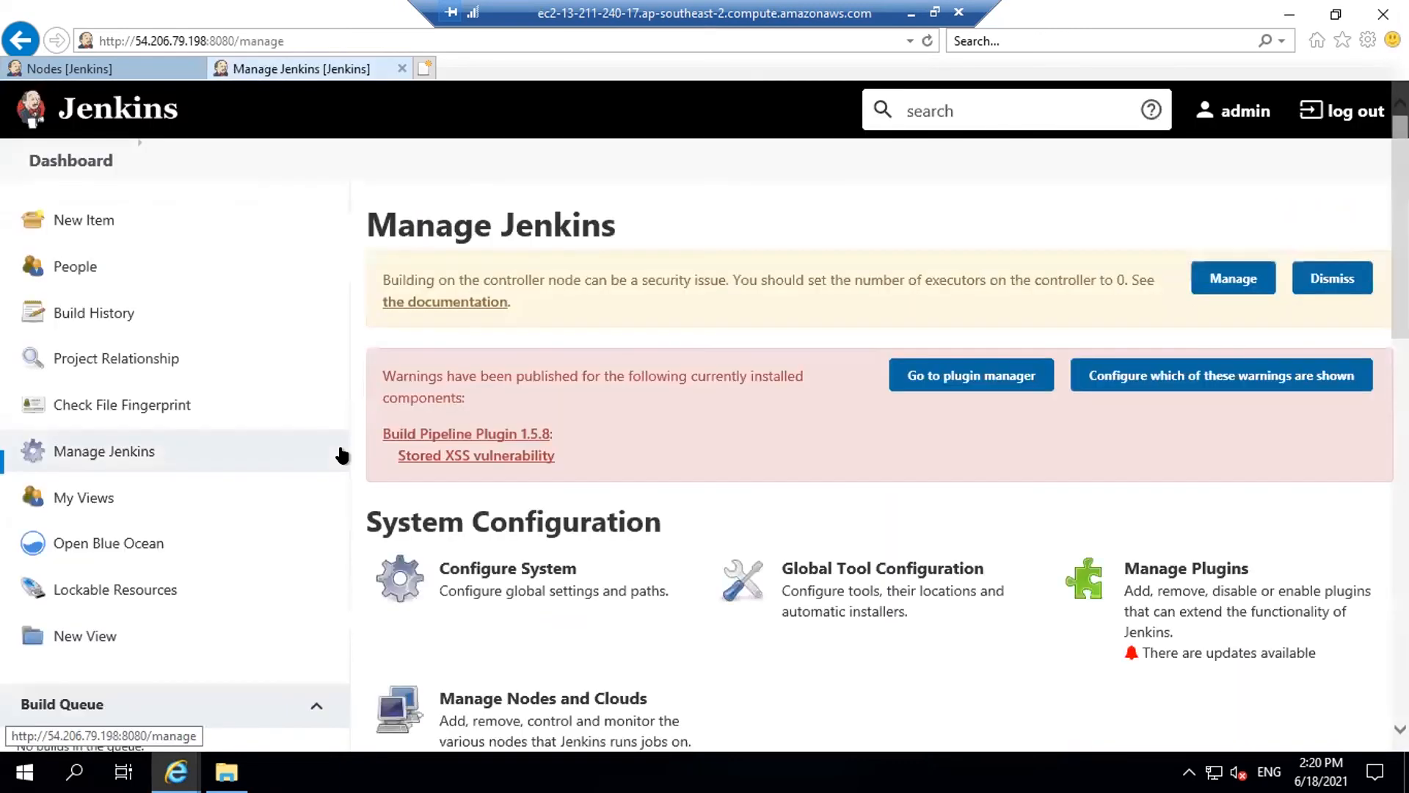
pyautogui.click(563, 628)
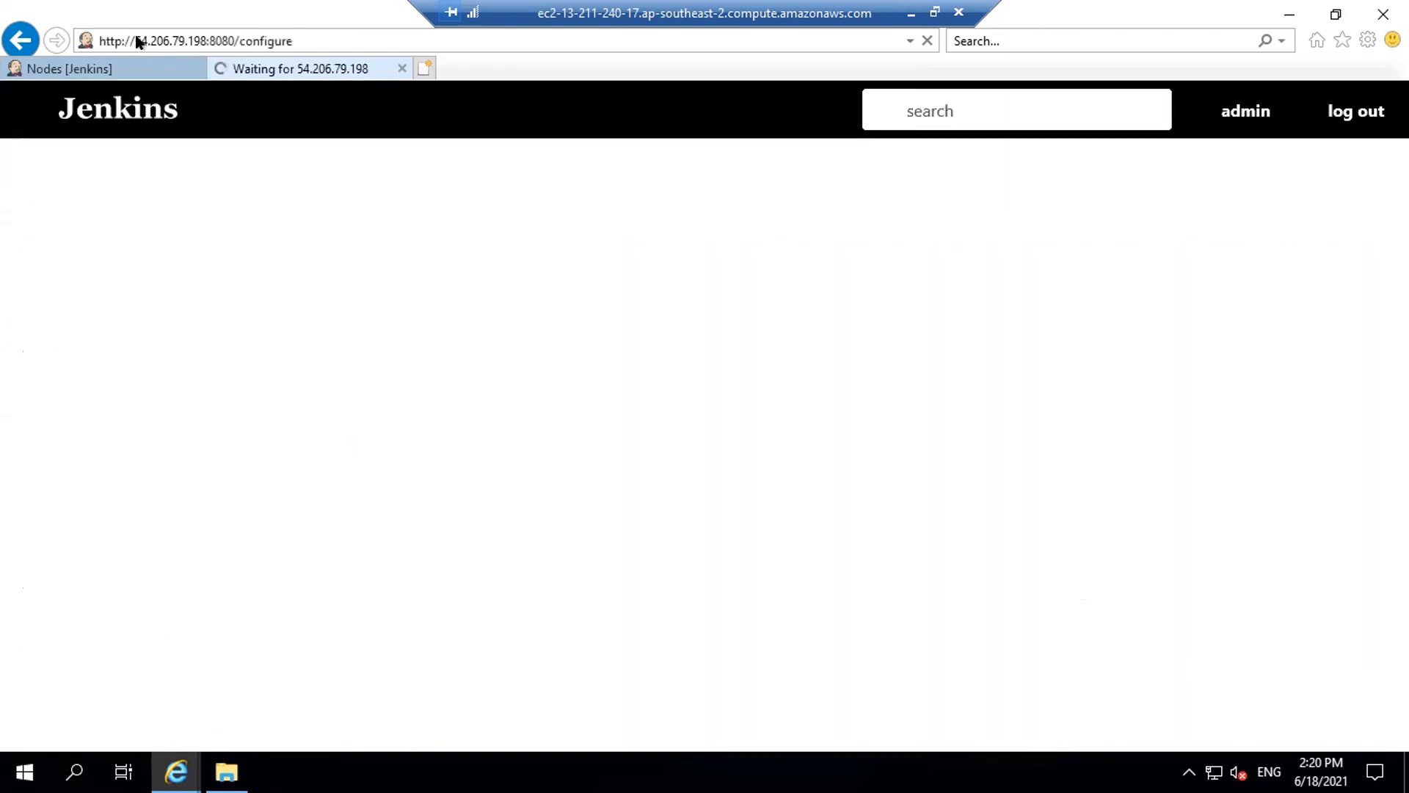
pyautogui.click(136, 40)
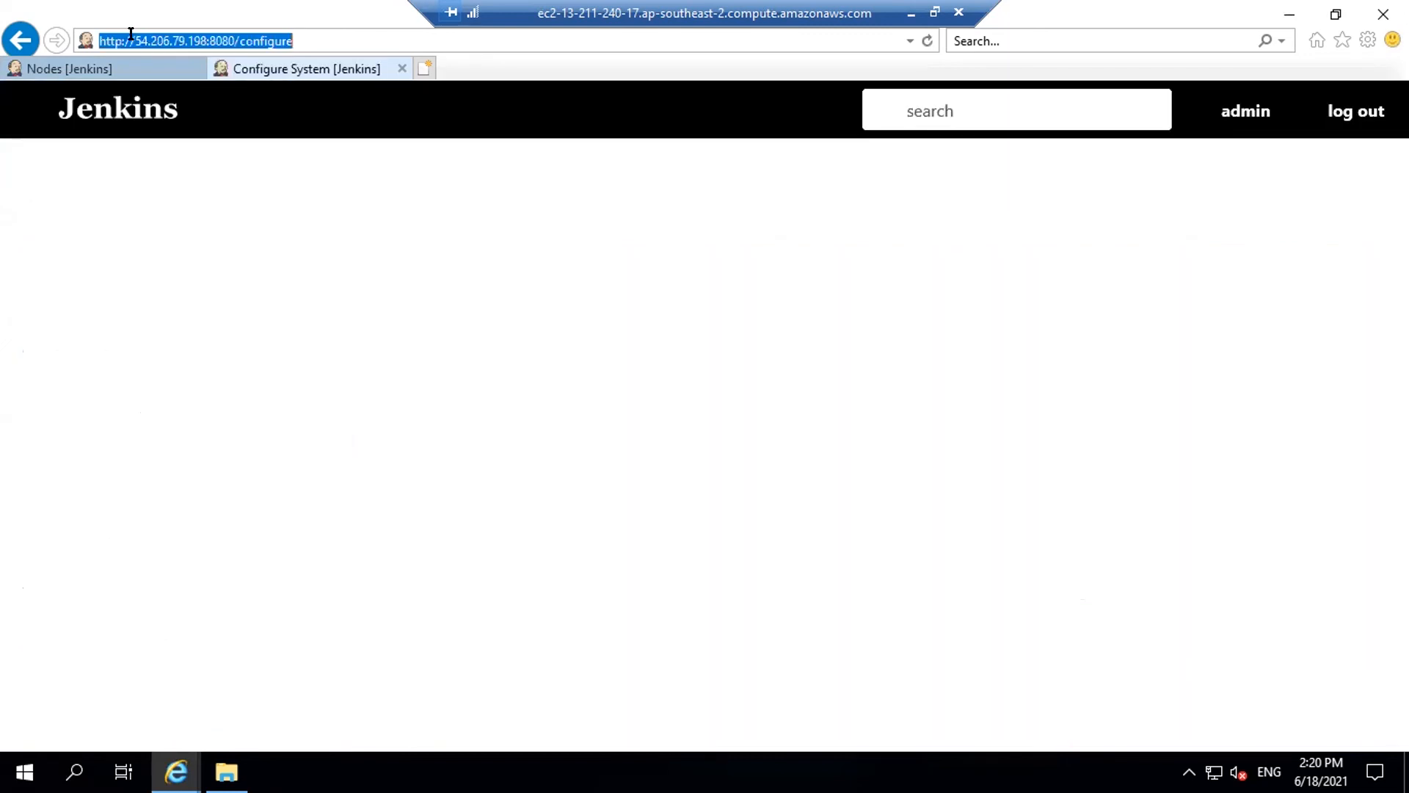
pyautogui.click(131, 32)
pyautogui.moveTo(130, 32); pyautogui.dragTo(204, 32)
pyautogui.hotkey('ctrl', 'c')
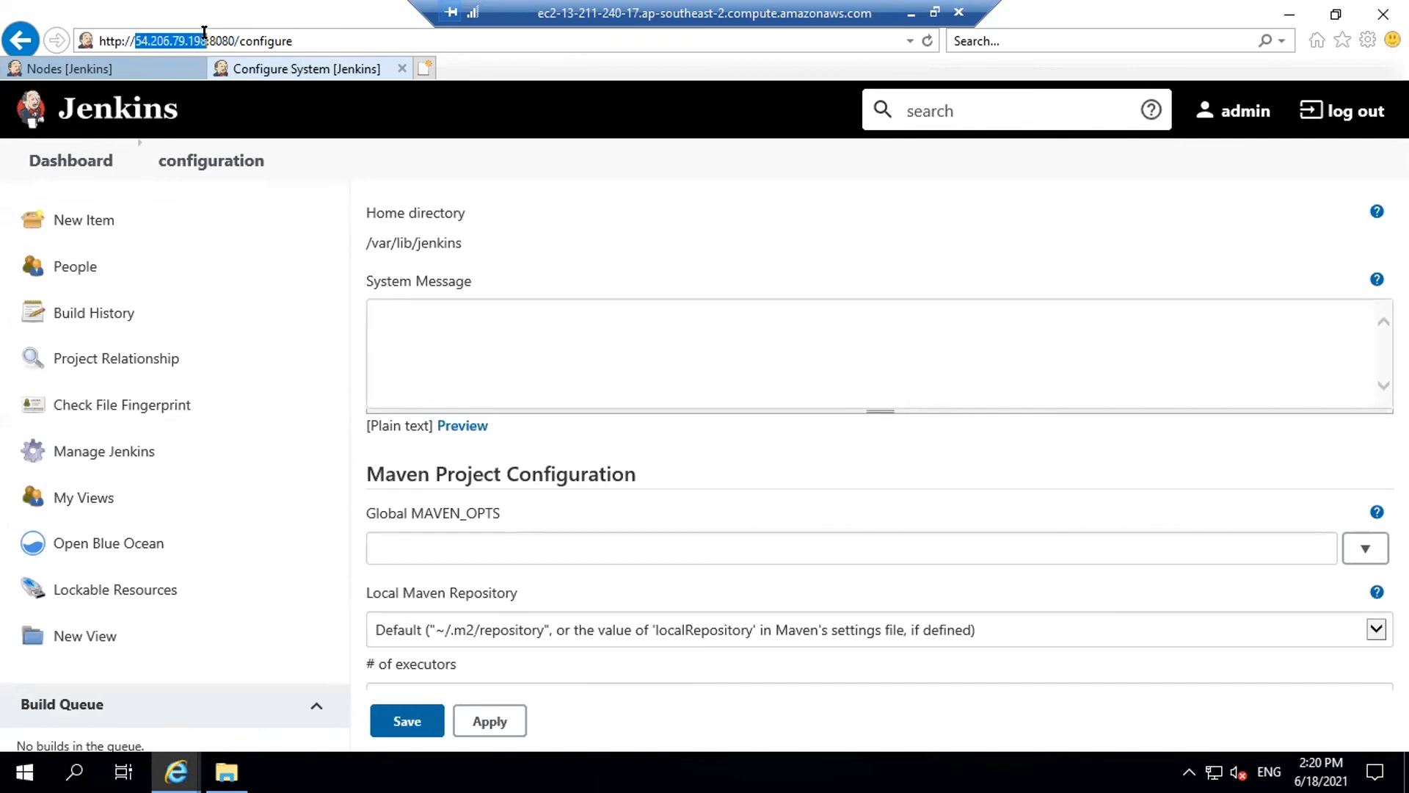
pyautogui.scroll(-10, 544, 319)
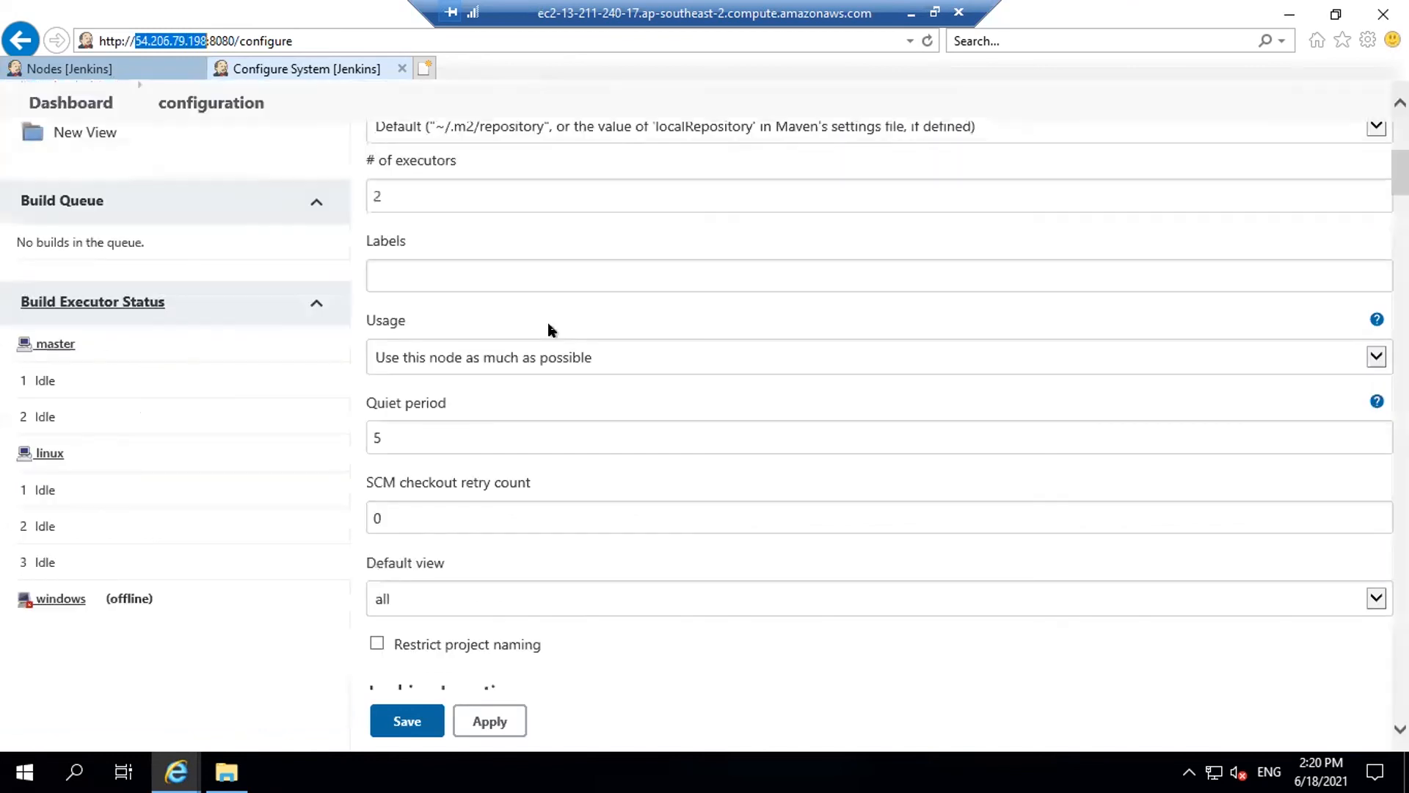
pyautogui.click(414, 364)
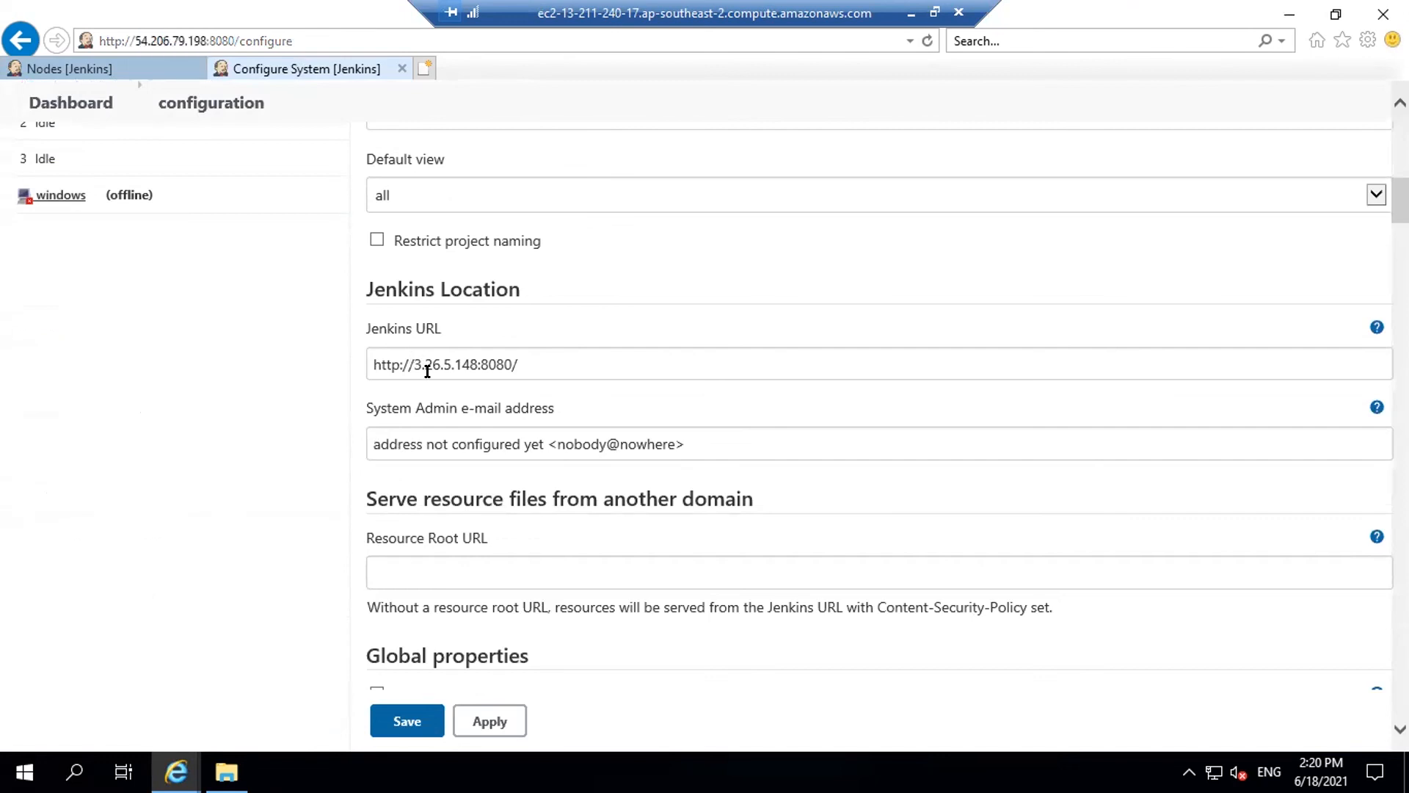
pyautogui.click(479, 365)
pyautogui.press('BackSpace')
pyautogui.press('BackSpace')
pyautogui.press('BackSpace')
pyautogui.press('BackSpace')
pyautogui.press('BackSpace')
pyautogui.press('BackSpace')
pyautogui.press('BackSpace')
pyautogui.press('BackSpace')
pyautogui.press('BackSpace')
pyautogui.press('BackSpace')
pyautogui.hotkey('ctrl', 'v')
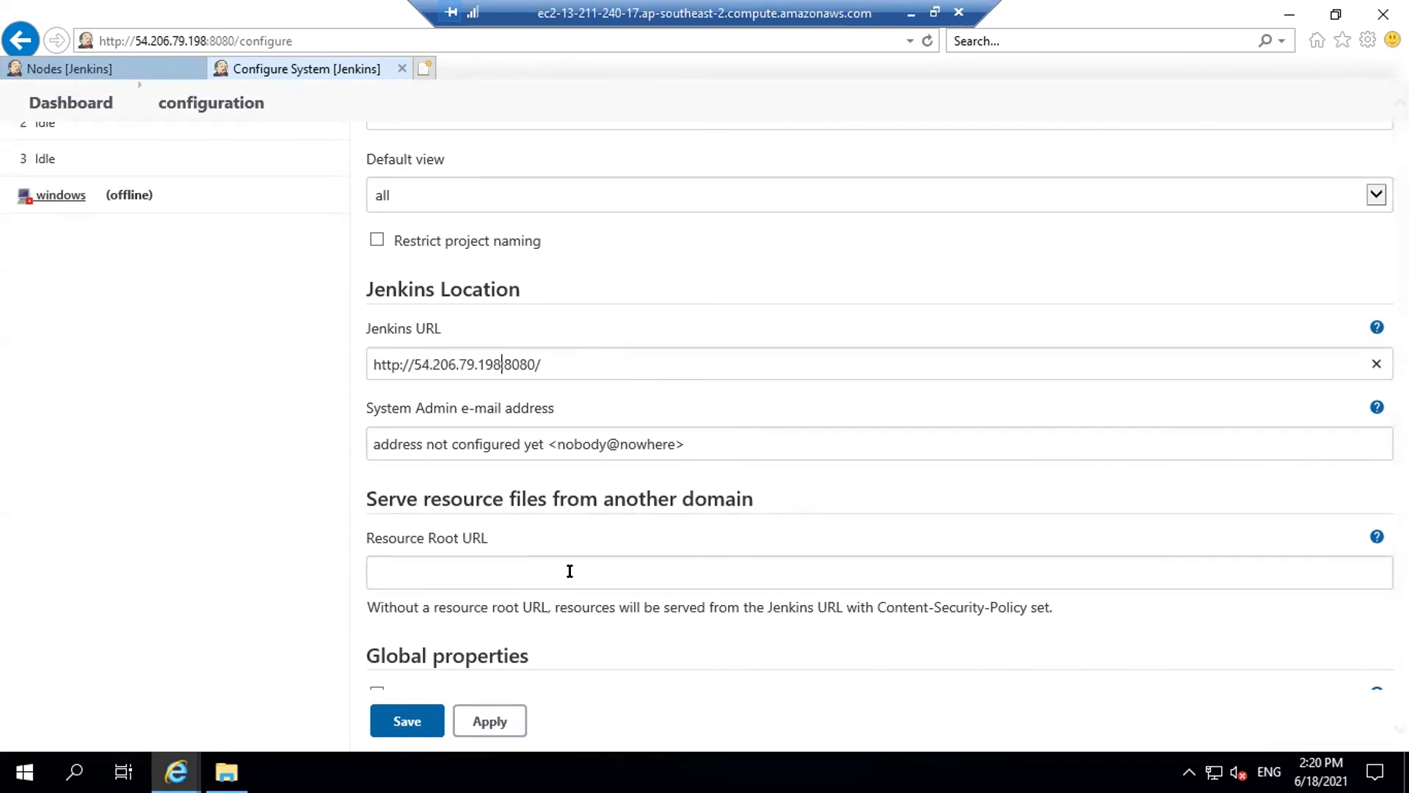
pyautogui.click(397, 720)
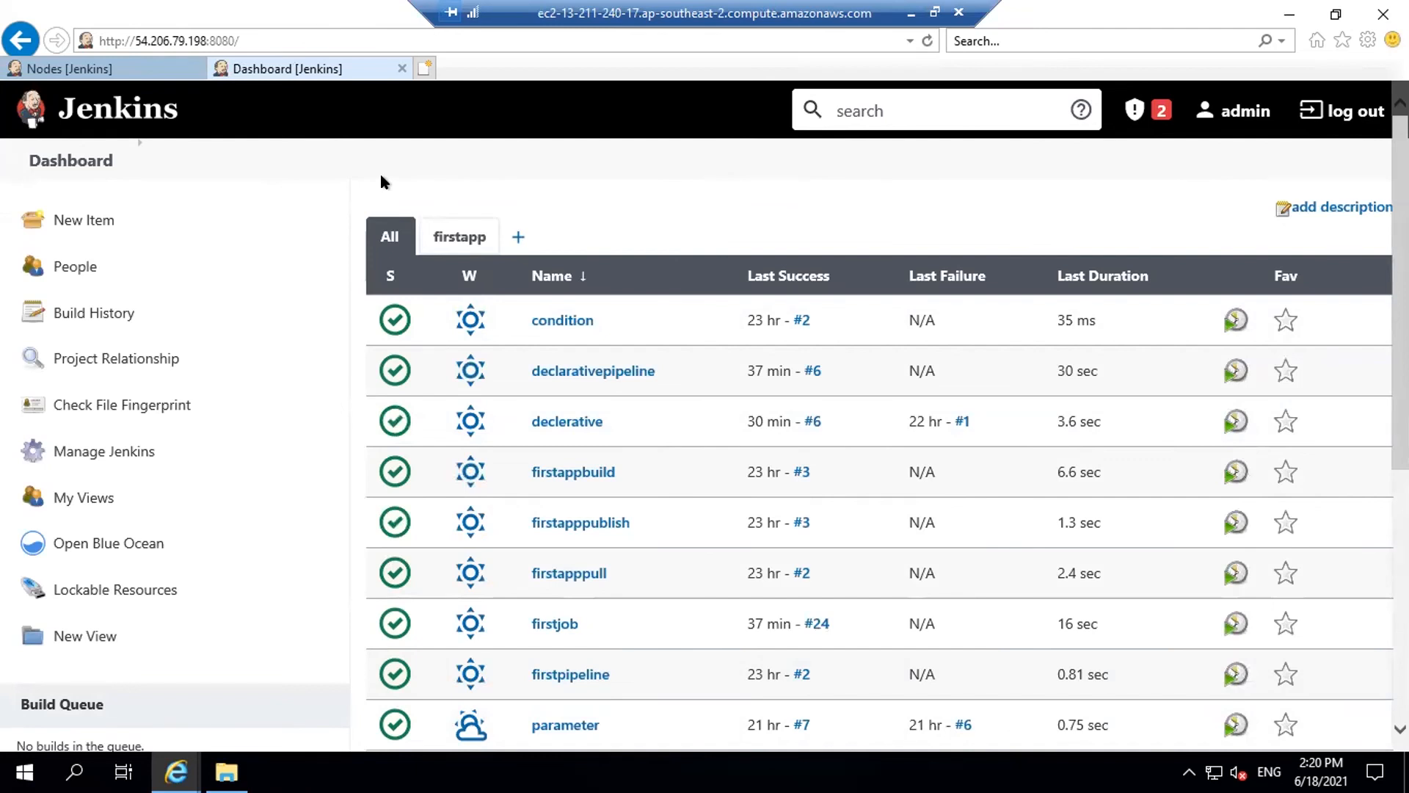
# Open the offline windows agent's page via Manage Jenkins > Manage Nodes and Clouds
pyautogui.click(92, 70)
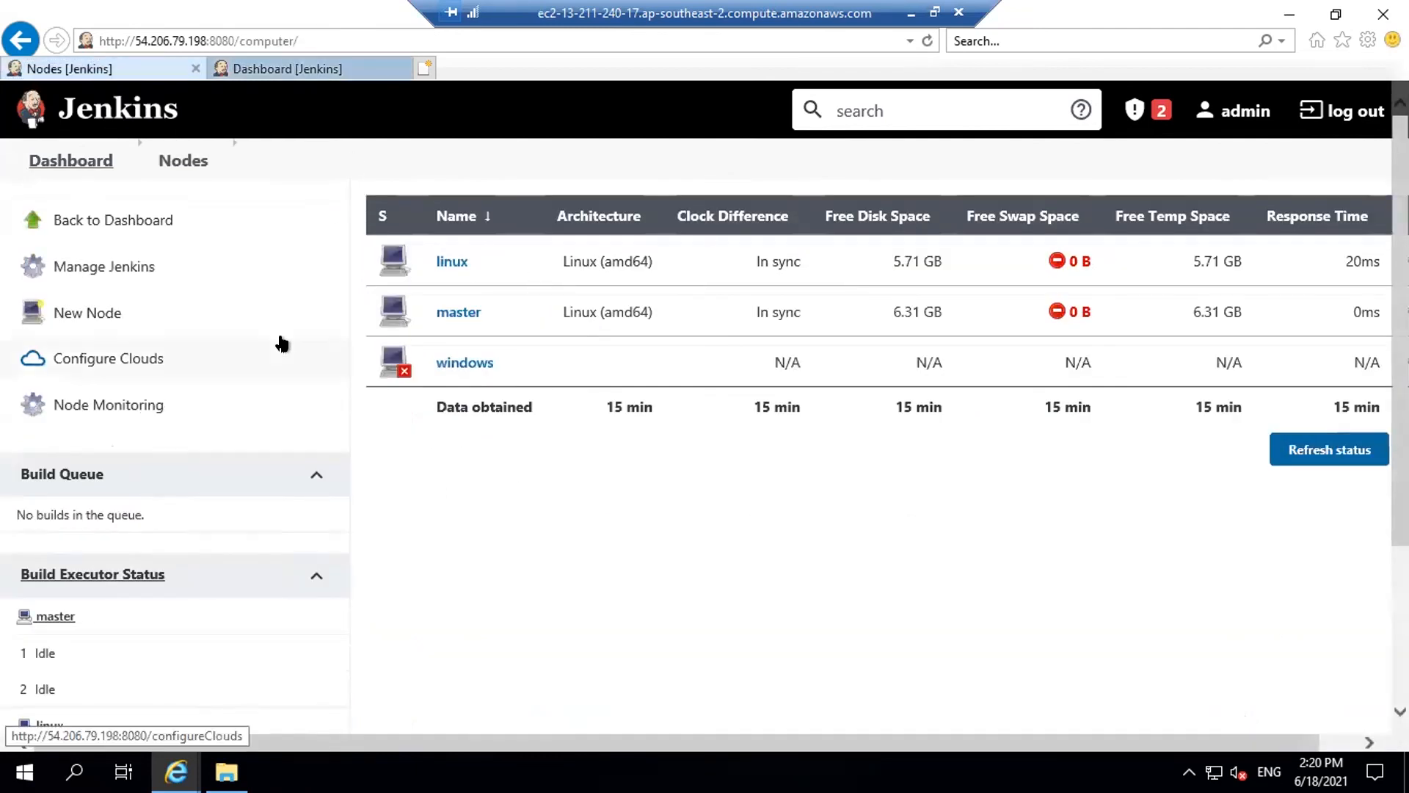
pyautogui.click(280, 349)
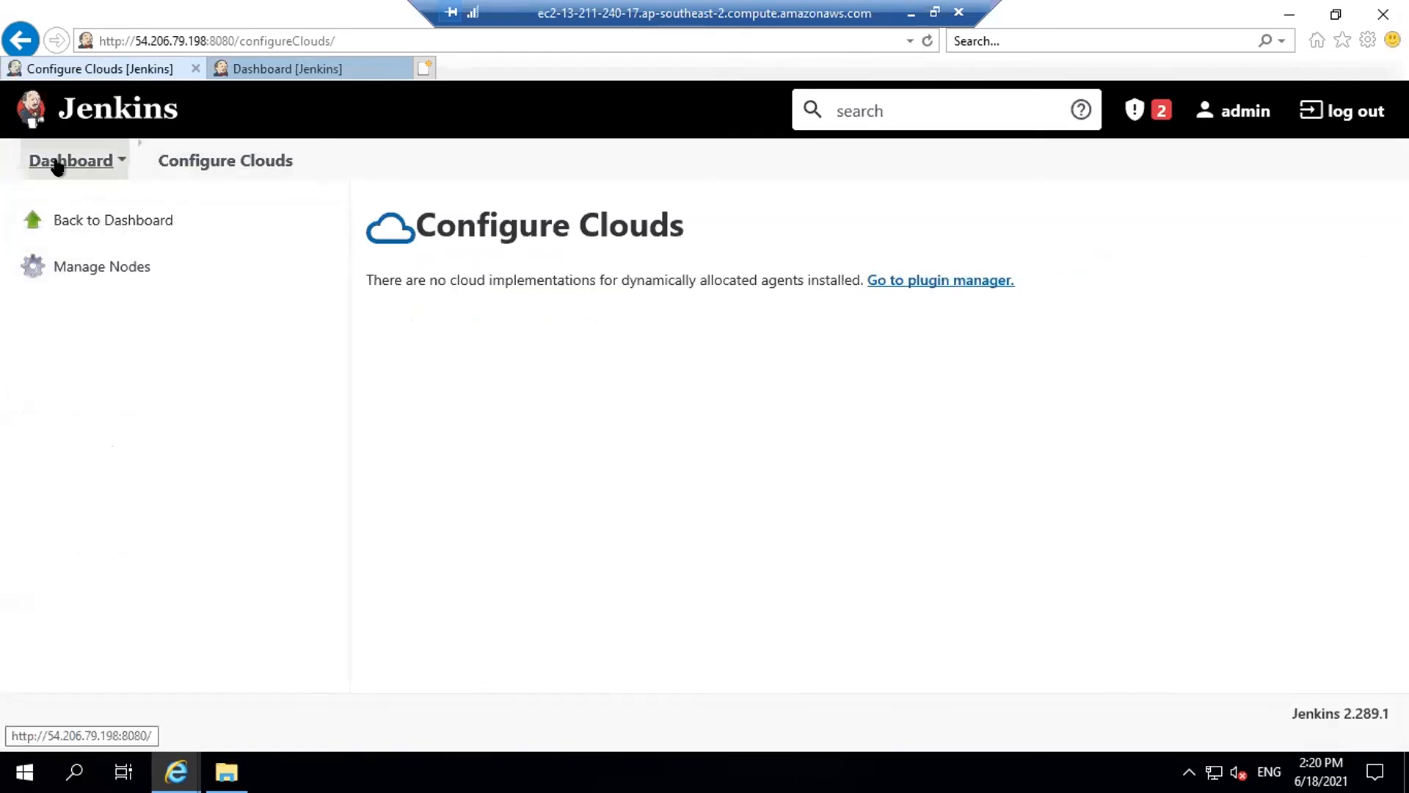
pyautogui.click(58, 161)
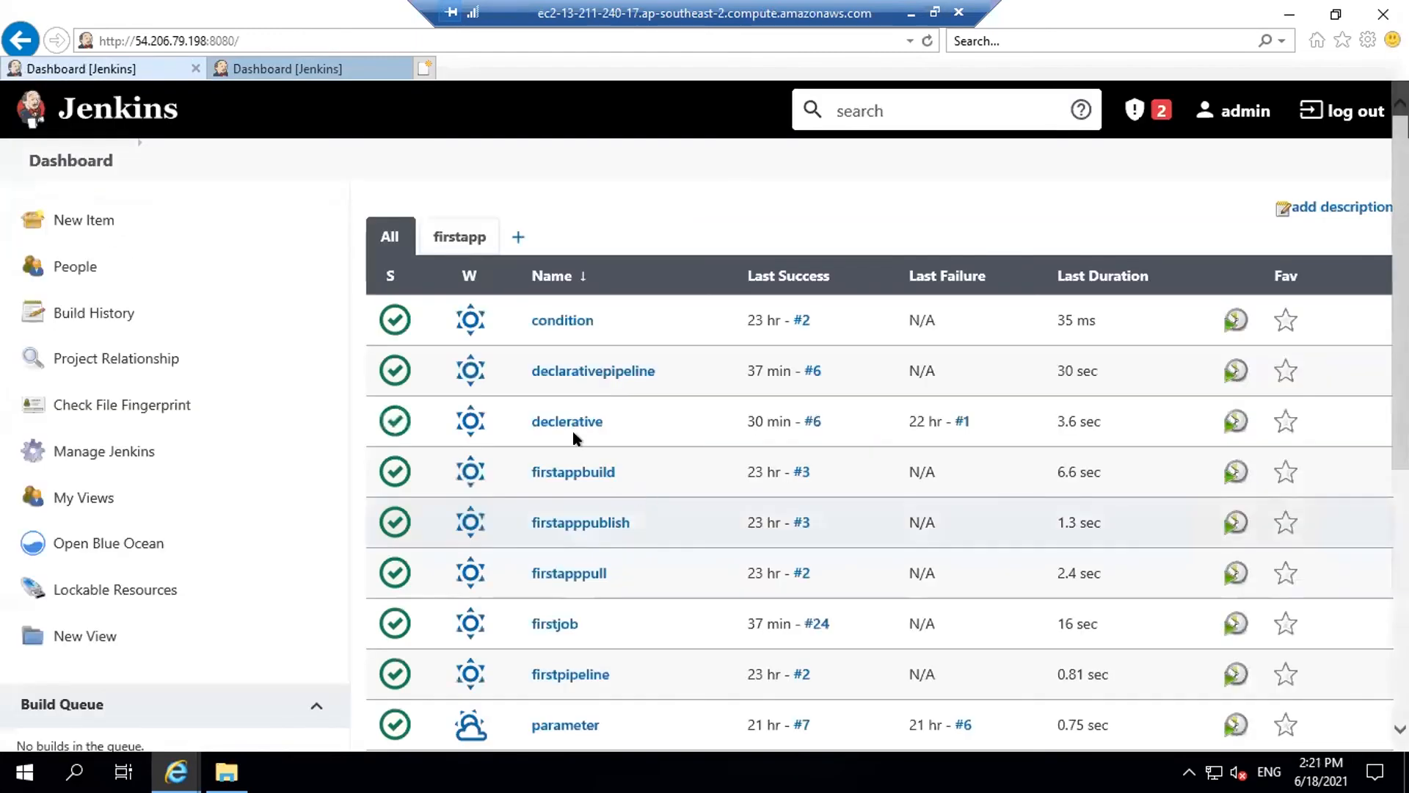
pyautogui.click(83, 452)
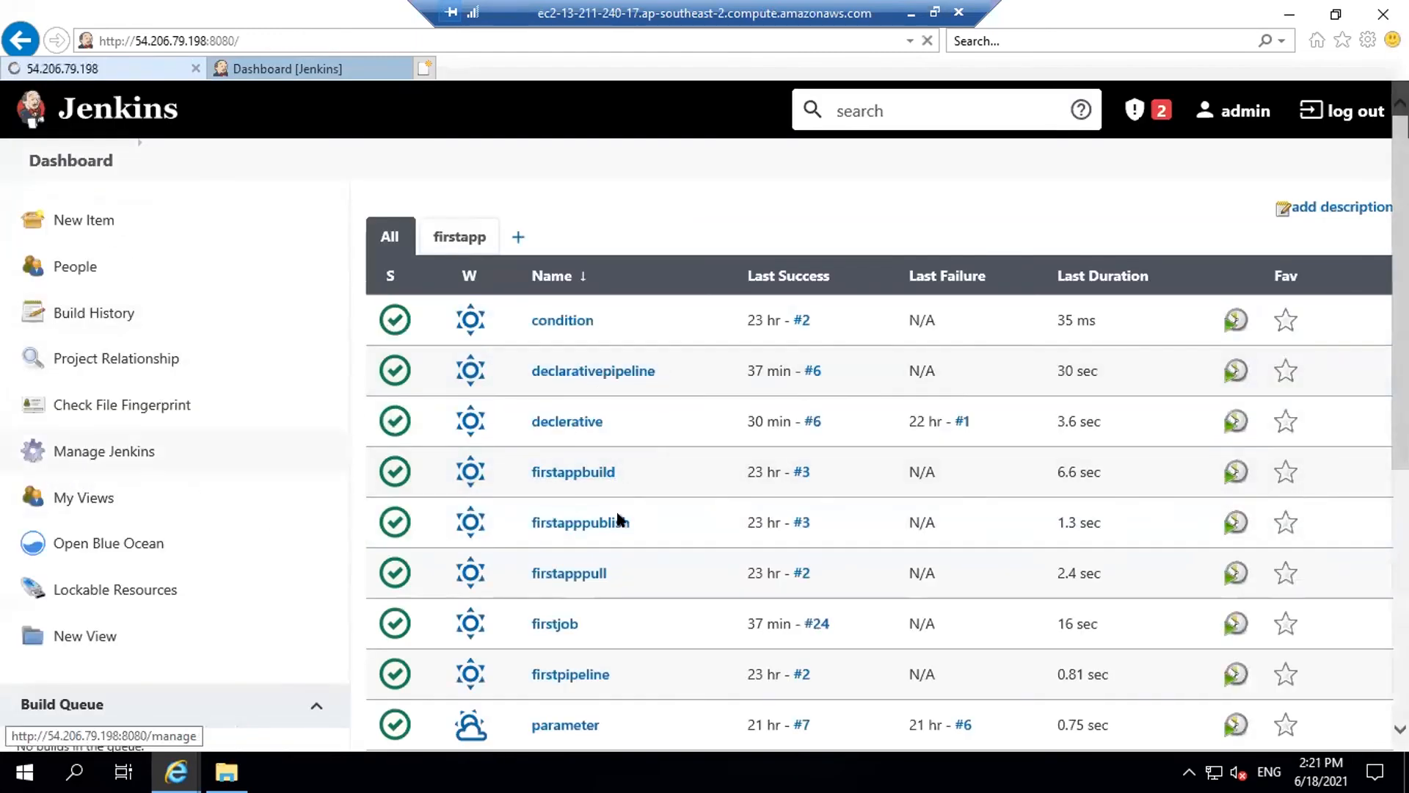
pyautogui.scroll(-4, 641, 558)
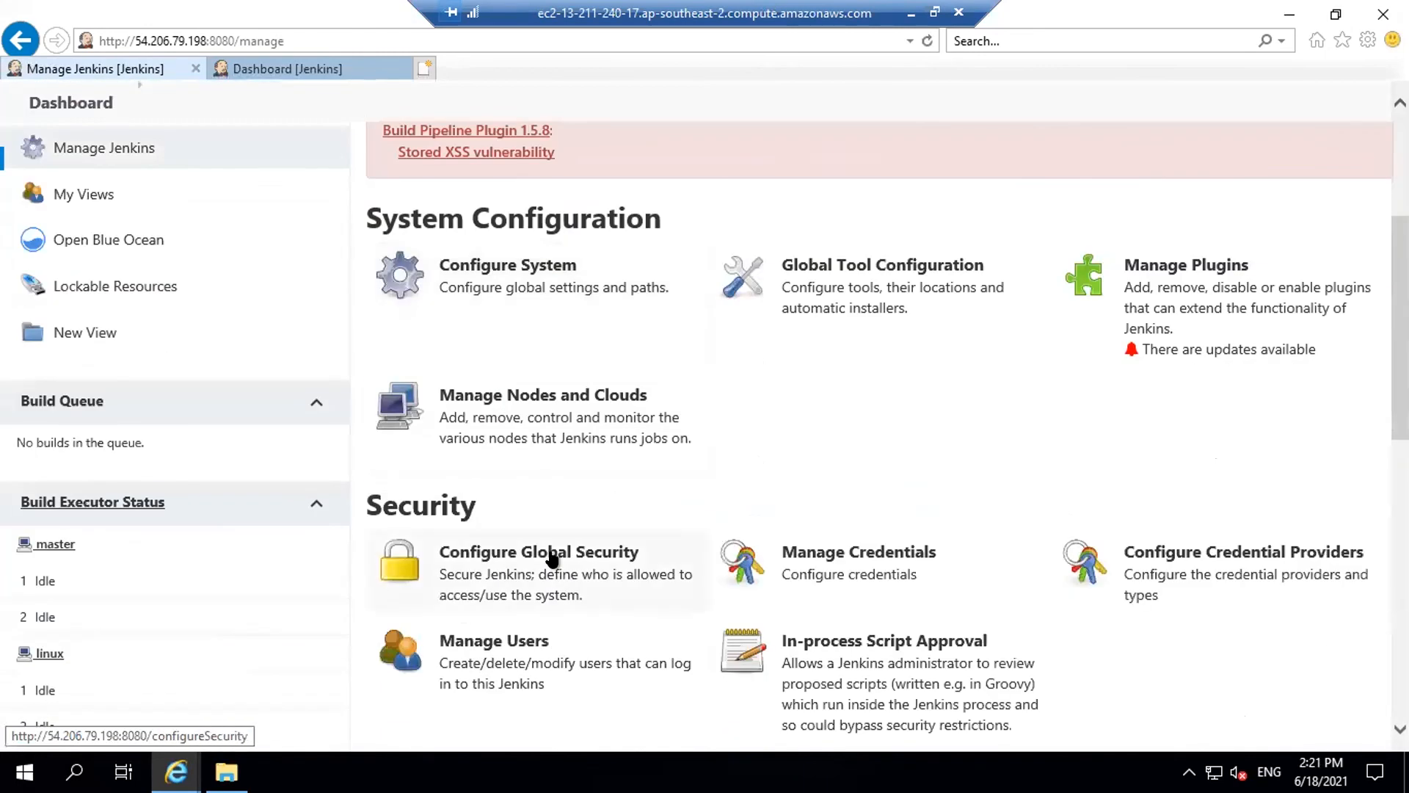
pyautogui.click(626, 440)
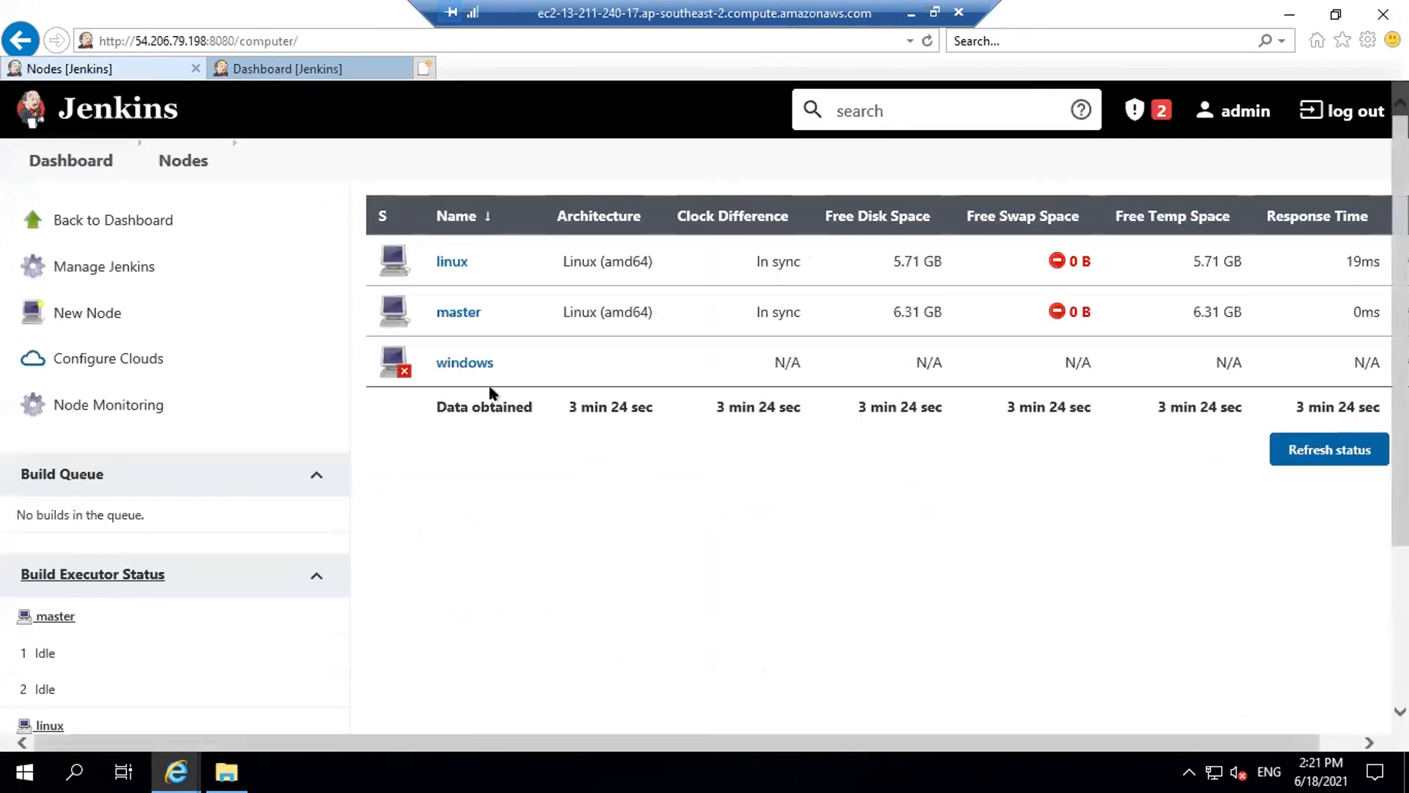
pyautogui.click(458, 364)
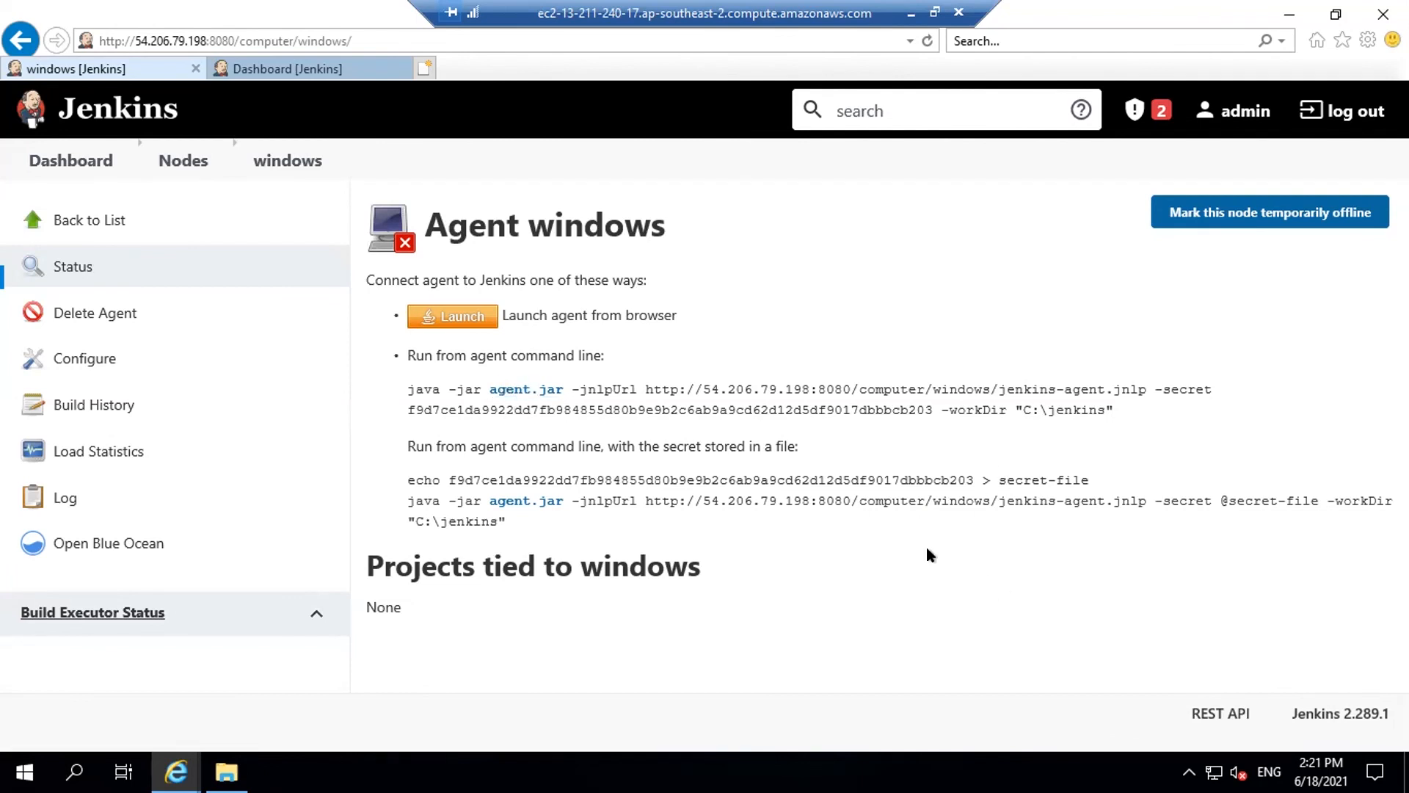
# Launch the windows agent from the browser, allow Java to run it, and check it's Connected
pyautogui.click(464, 324)
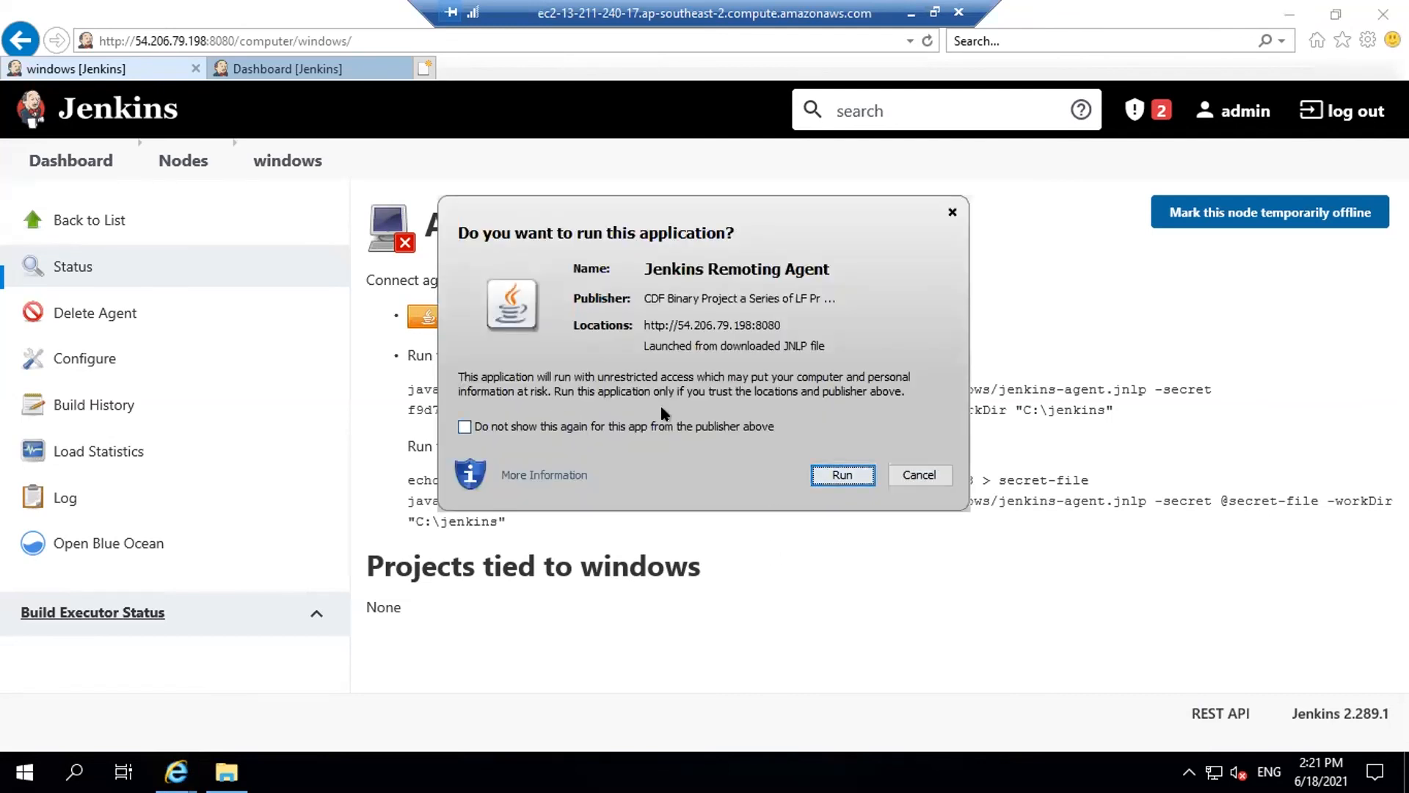
pyautogui.click(836, 475)
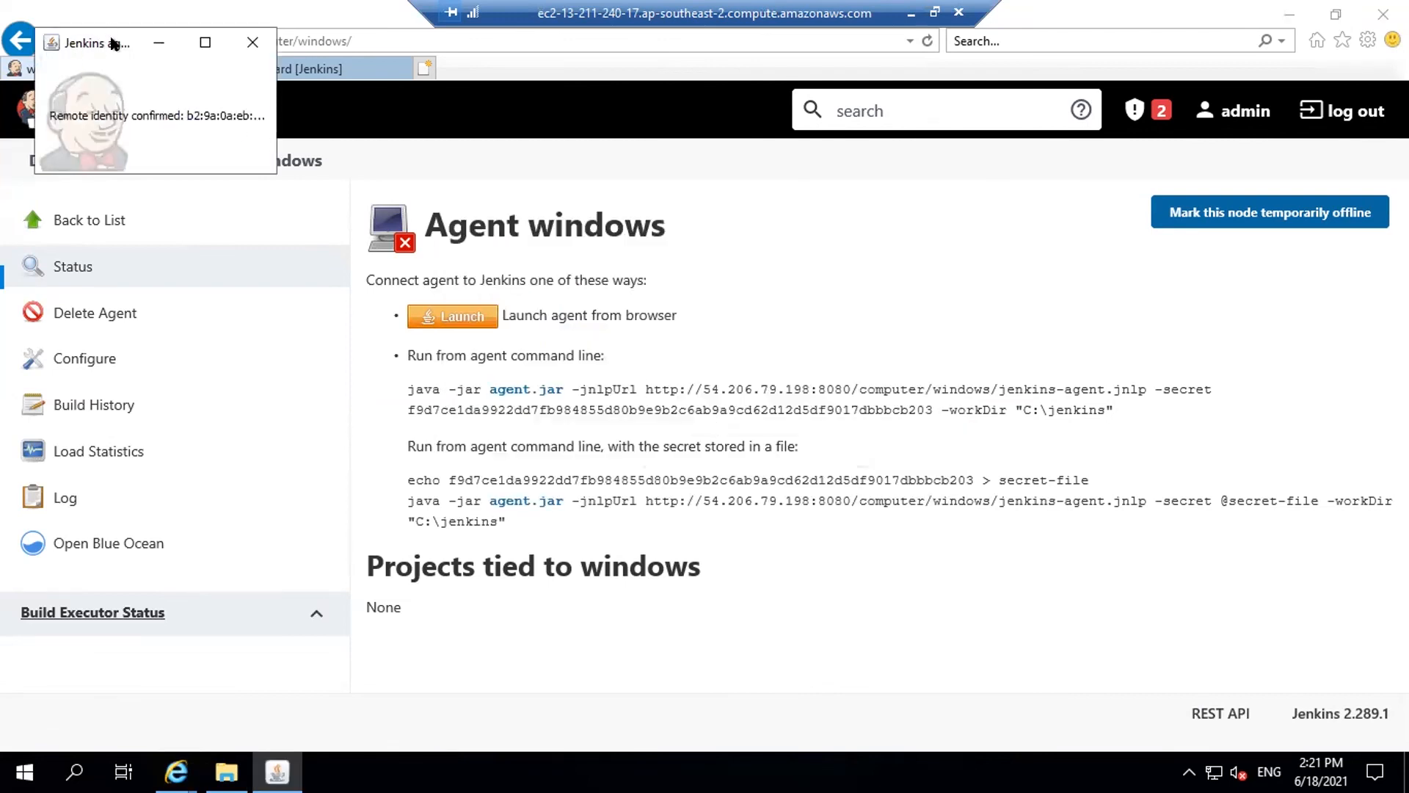
pyautogui.moveTo(111, 36); pyautogui.dragTo(860, 301)
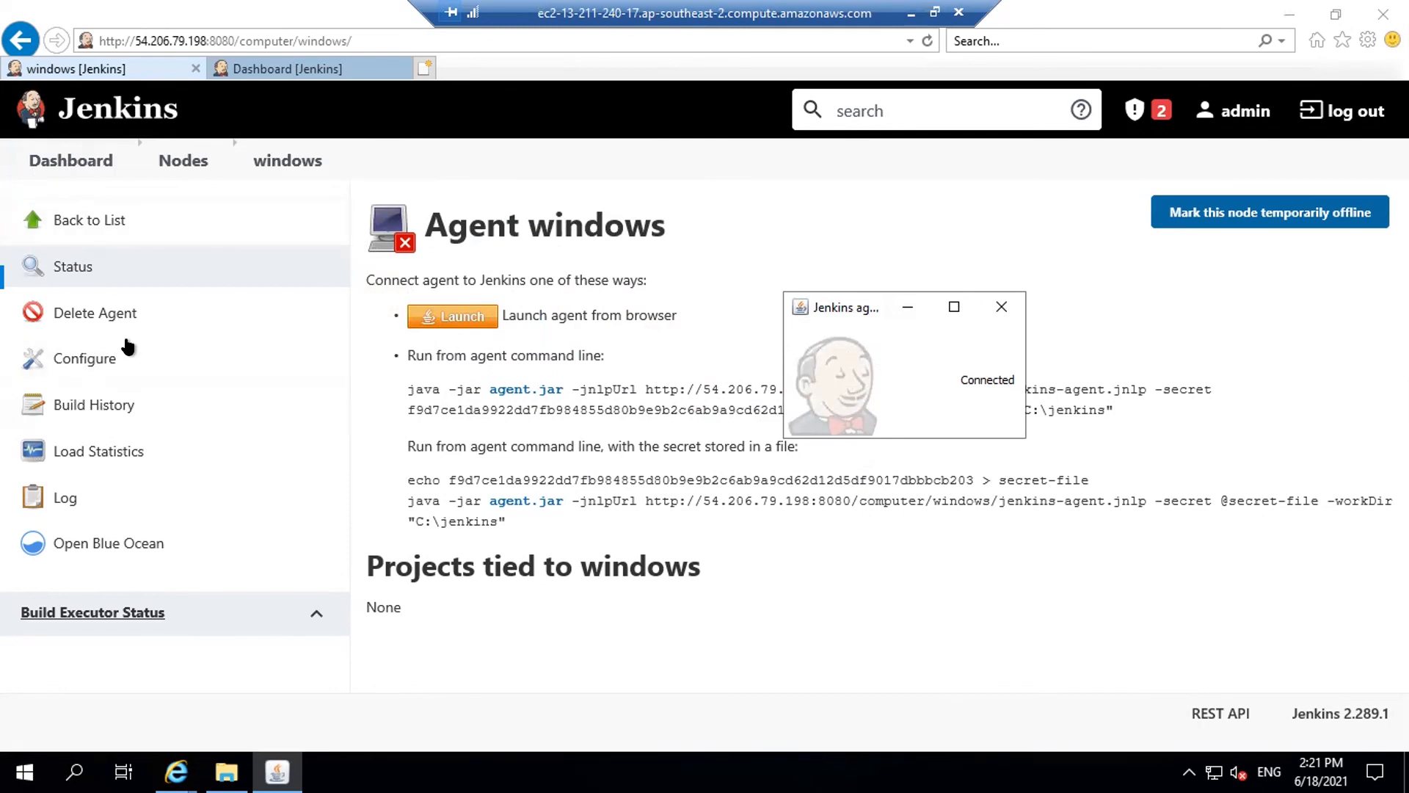
pyautogui.click(180, 160)
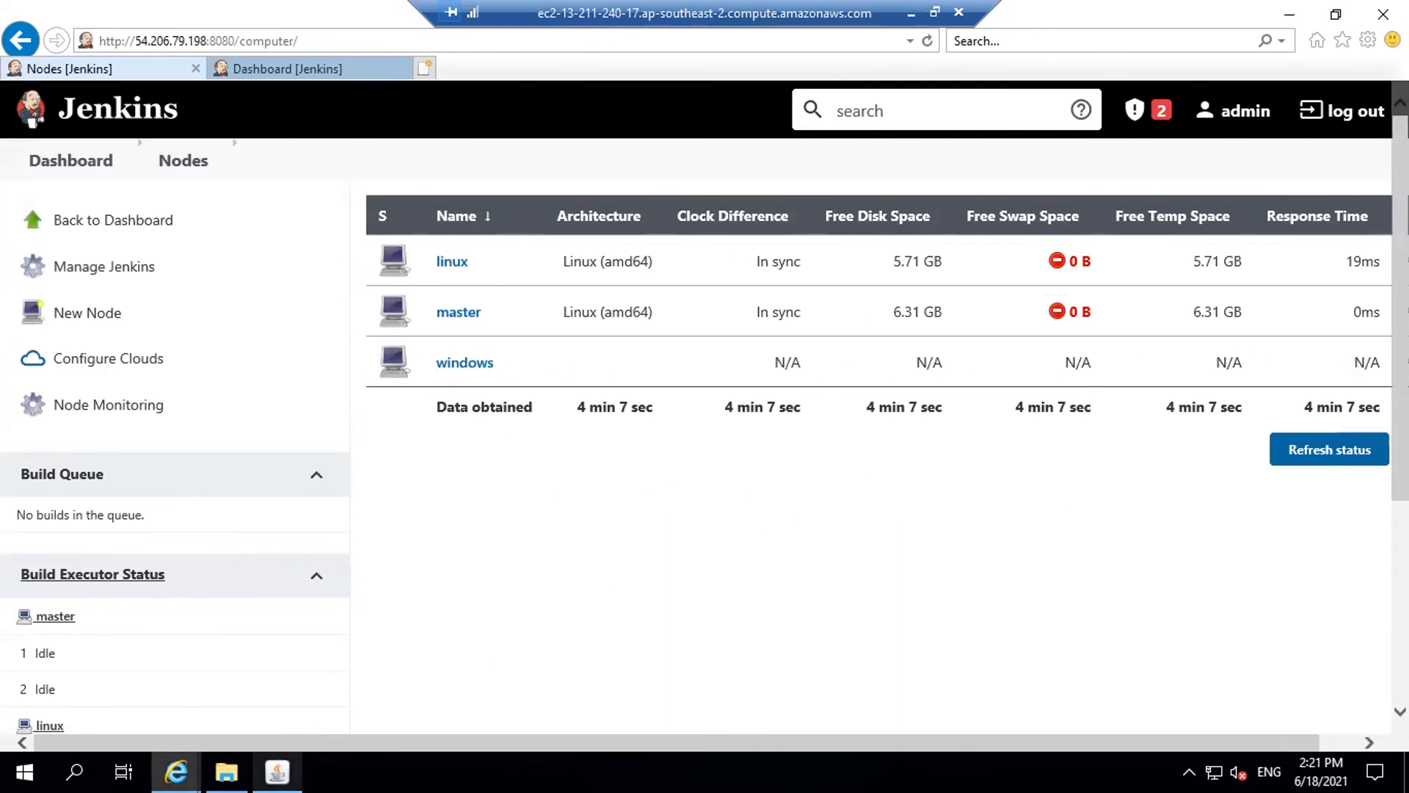
pyautogui.click(277, 771)
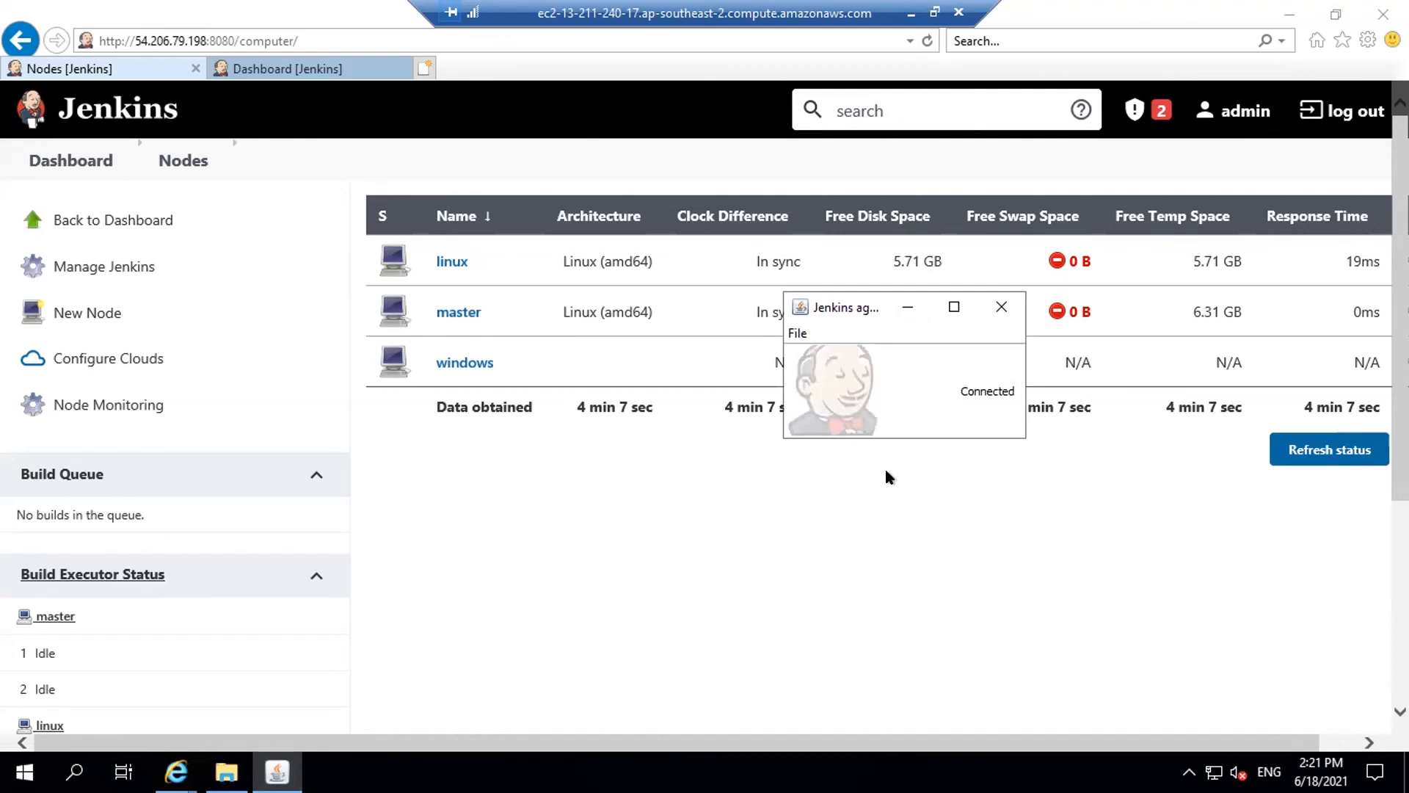